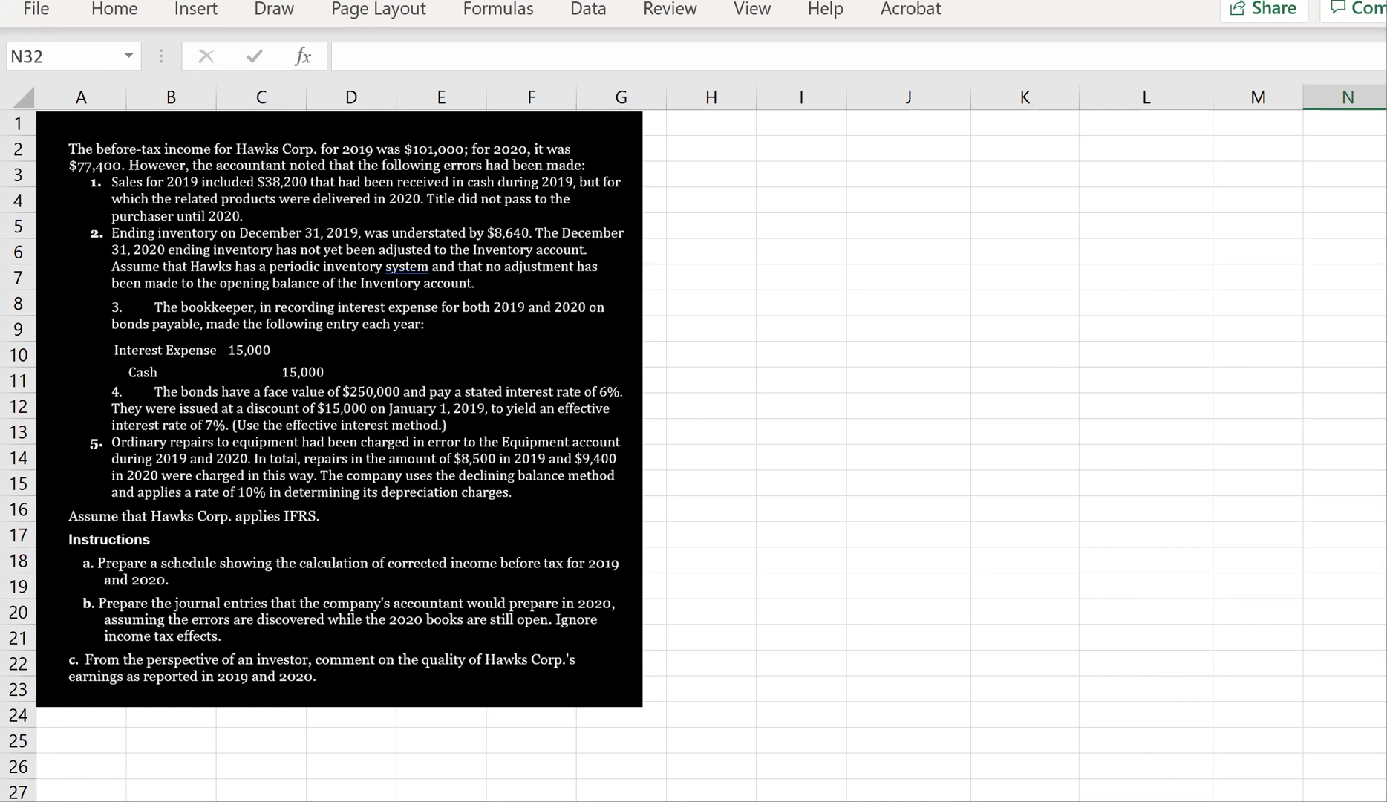
Enter the heading "a) Schdule of corrected income before tax" in cell A26, below the problem text.
scroll(693, 453, "down", 2)
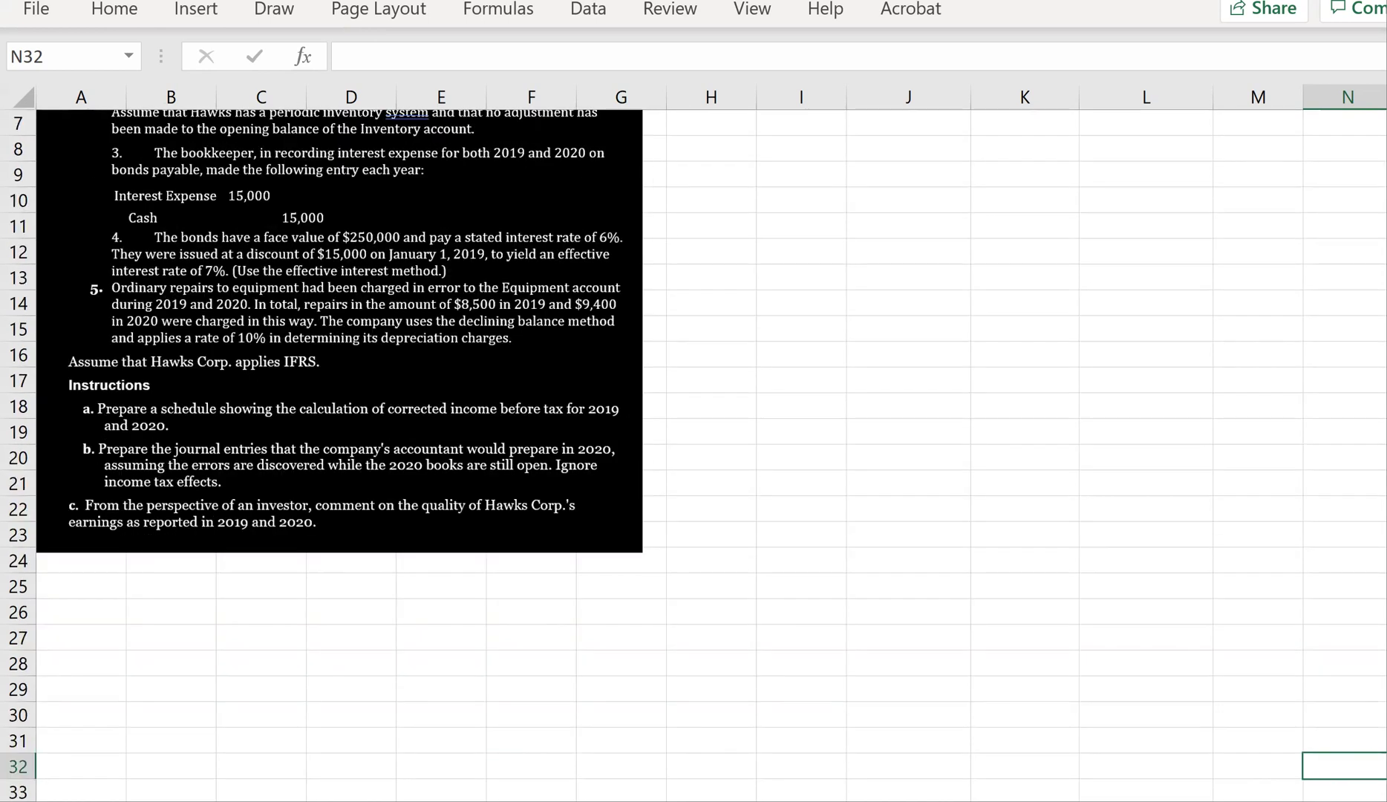
left_click(69, 610)
type("a) ")
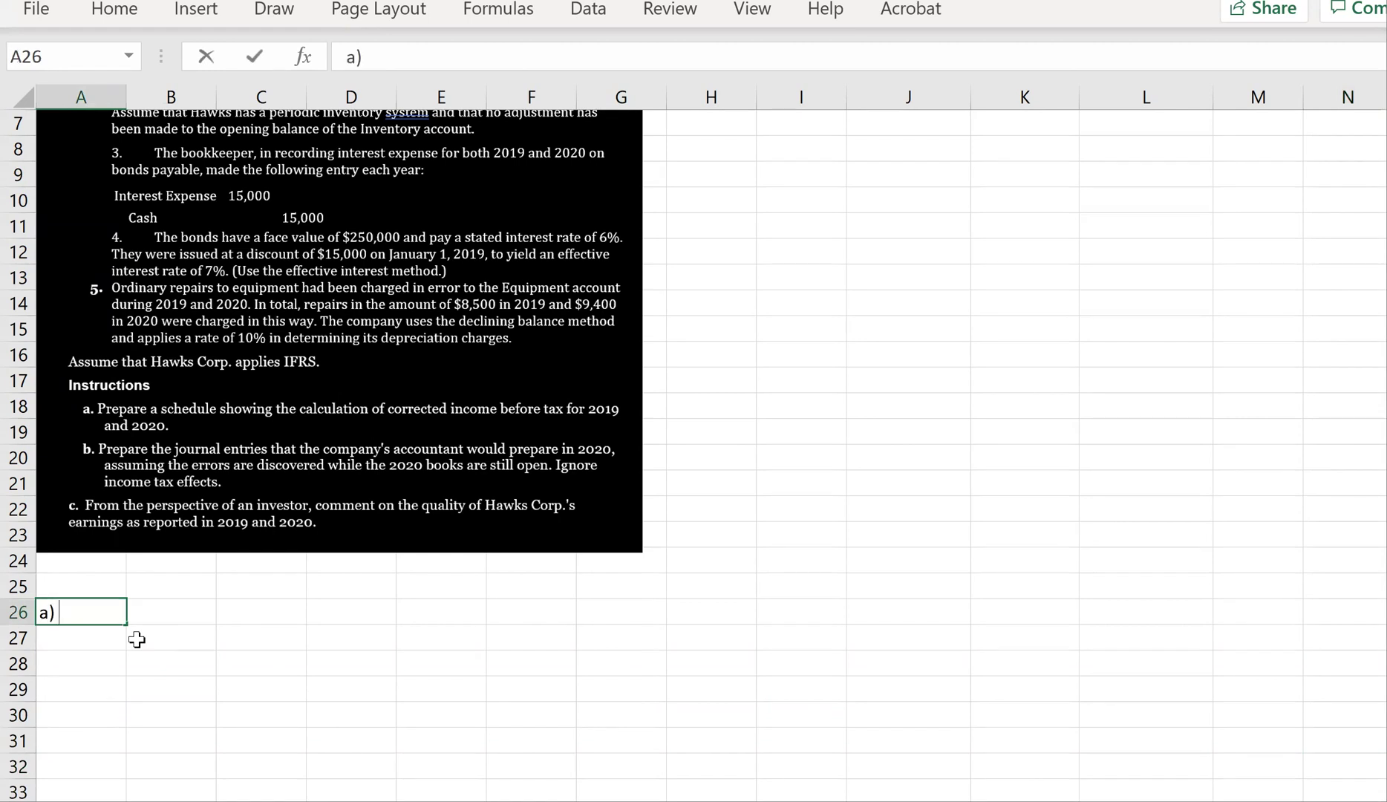
type("Schdule of ")
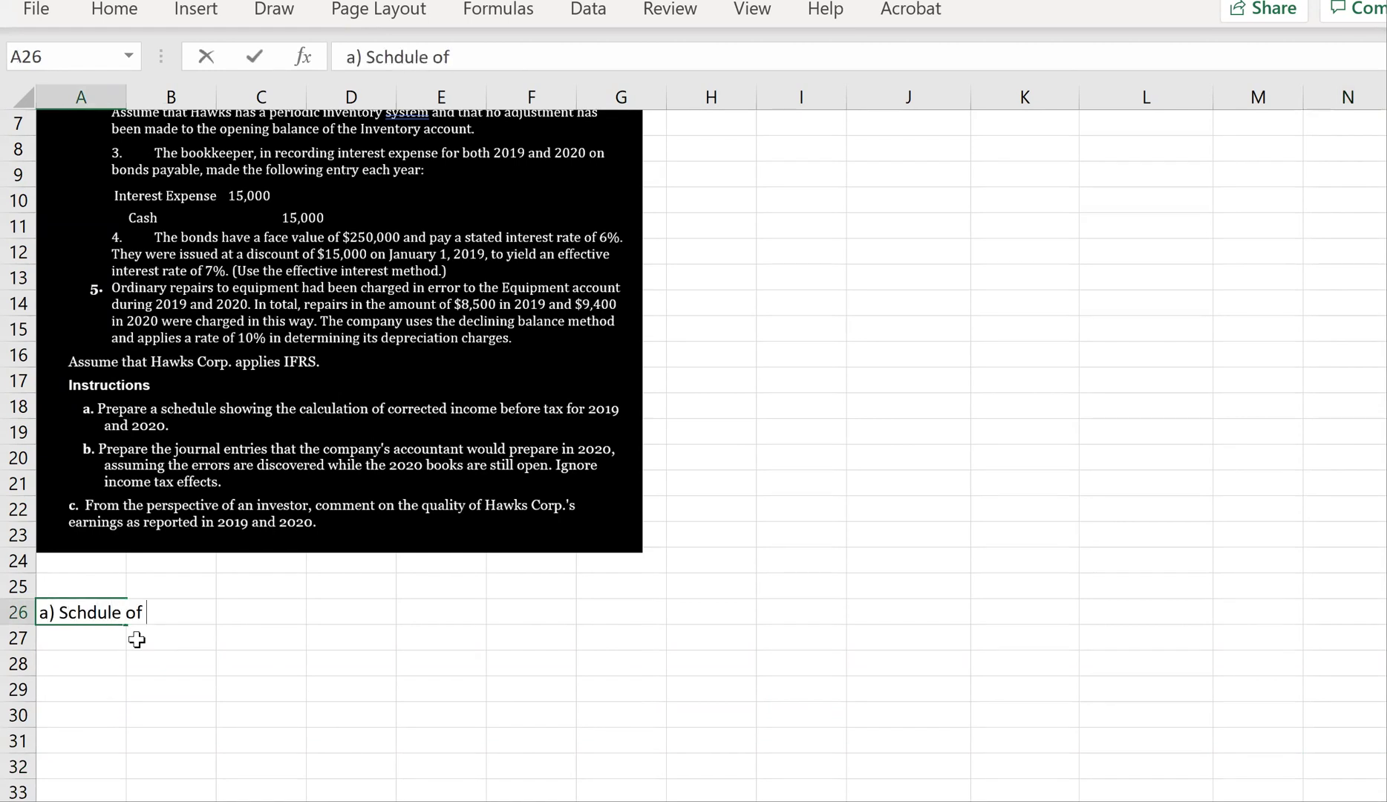
type("corrected incoe b")
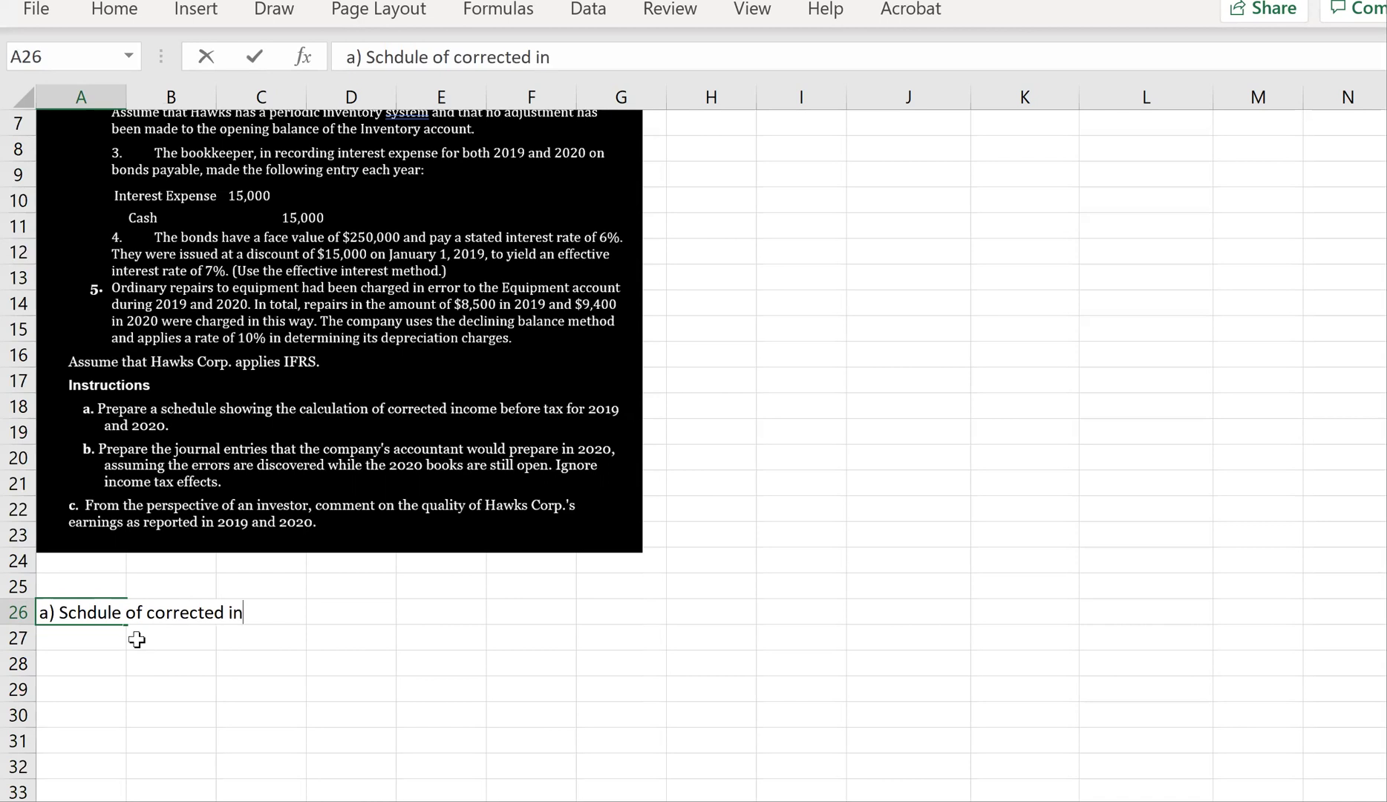
key("BackSpace")
key("BackSpace")
key("BackSpace")
type("me before tax")
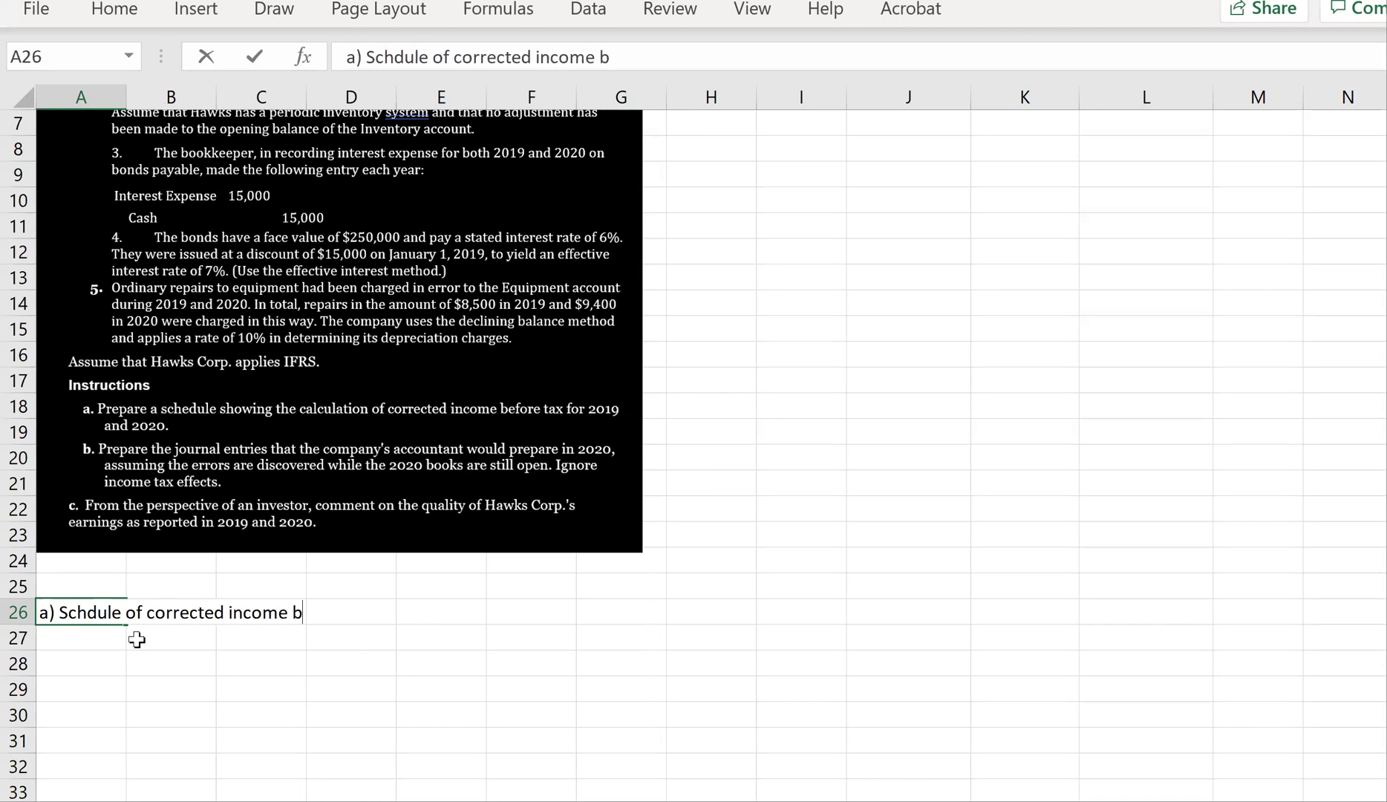
key("Return")
Add the year column headings 2019 in cell D28 and 2020 in cell E28.
key("Return")
key("Right")
key("Right")
key("Right")
key("Right")
key("Up")
key("Left")
key("Down")
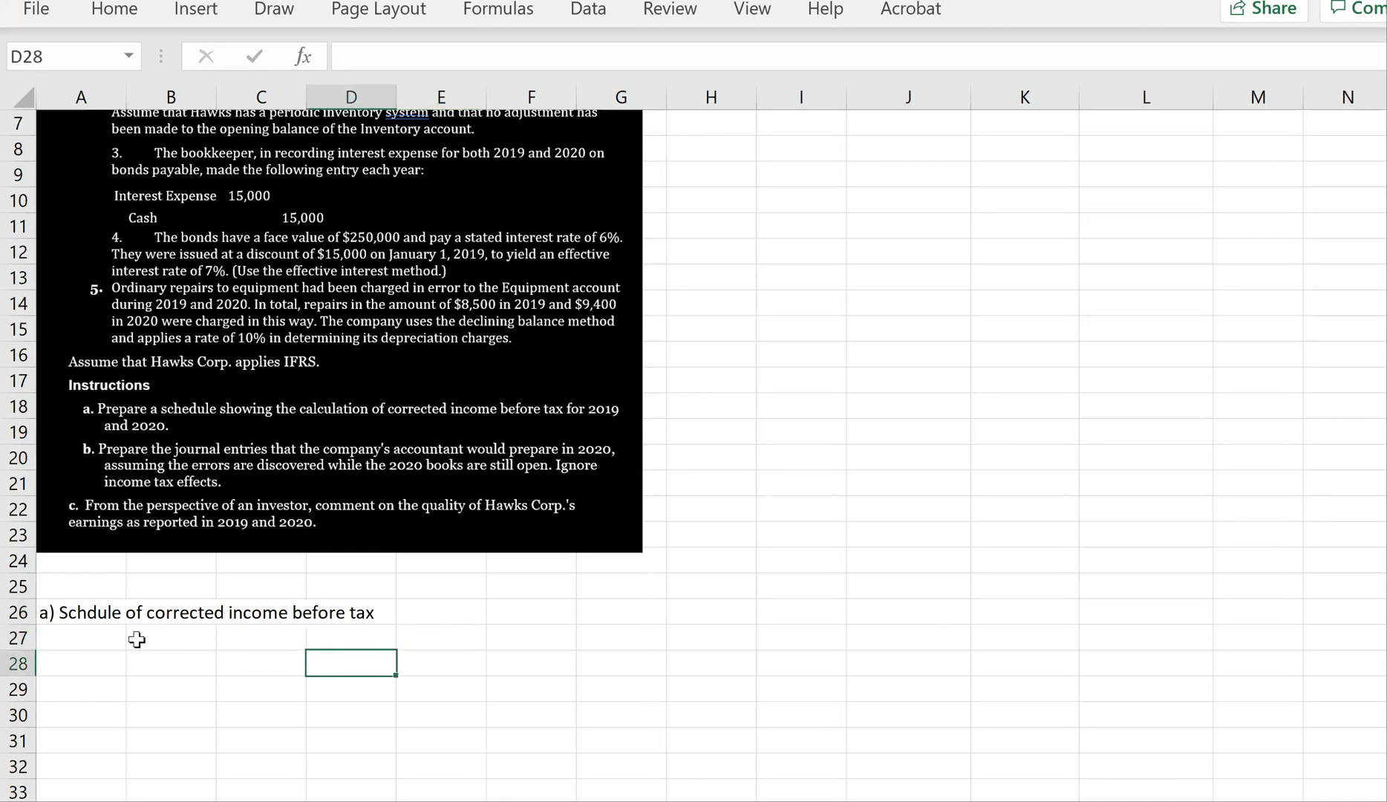
type("2019")
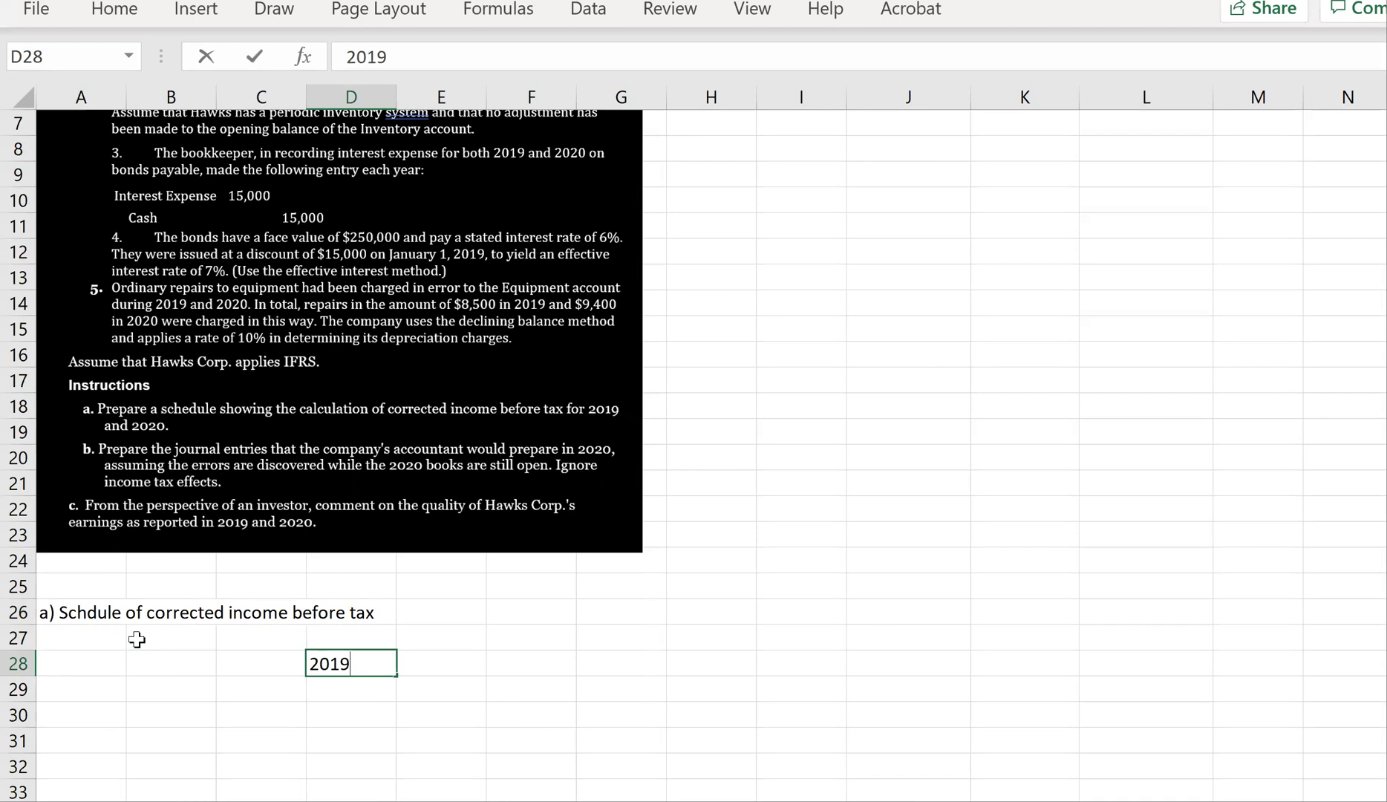
key("Tab")
type("2020")
key("Return")
Label the schedule's first row "Income before tax" in cell A29.
key("Left")
key("Left")
key("Left")
key("Left")
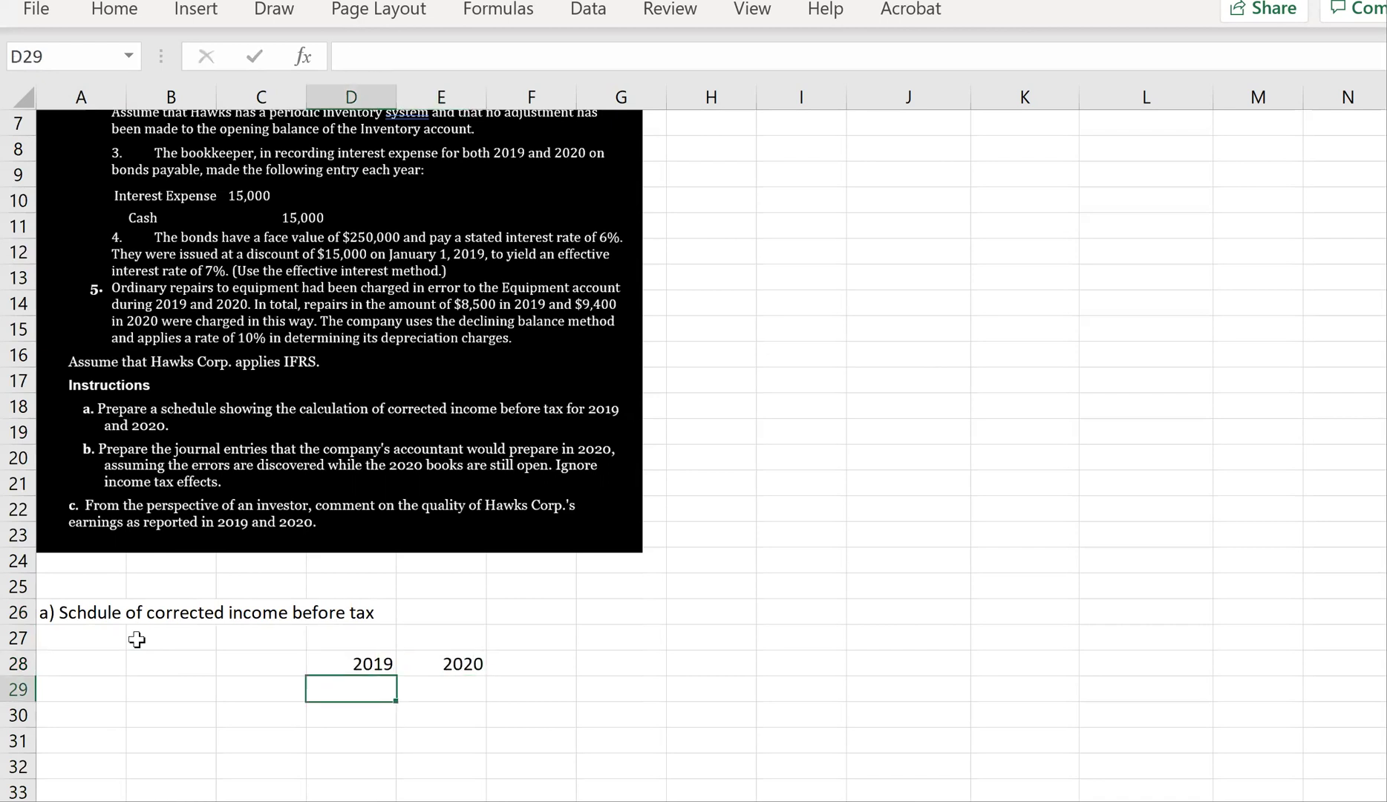
type("I")
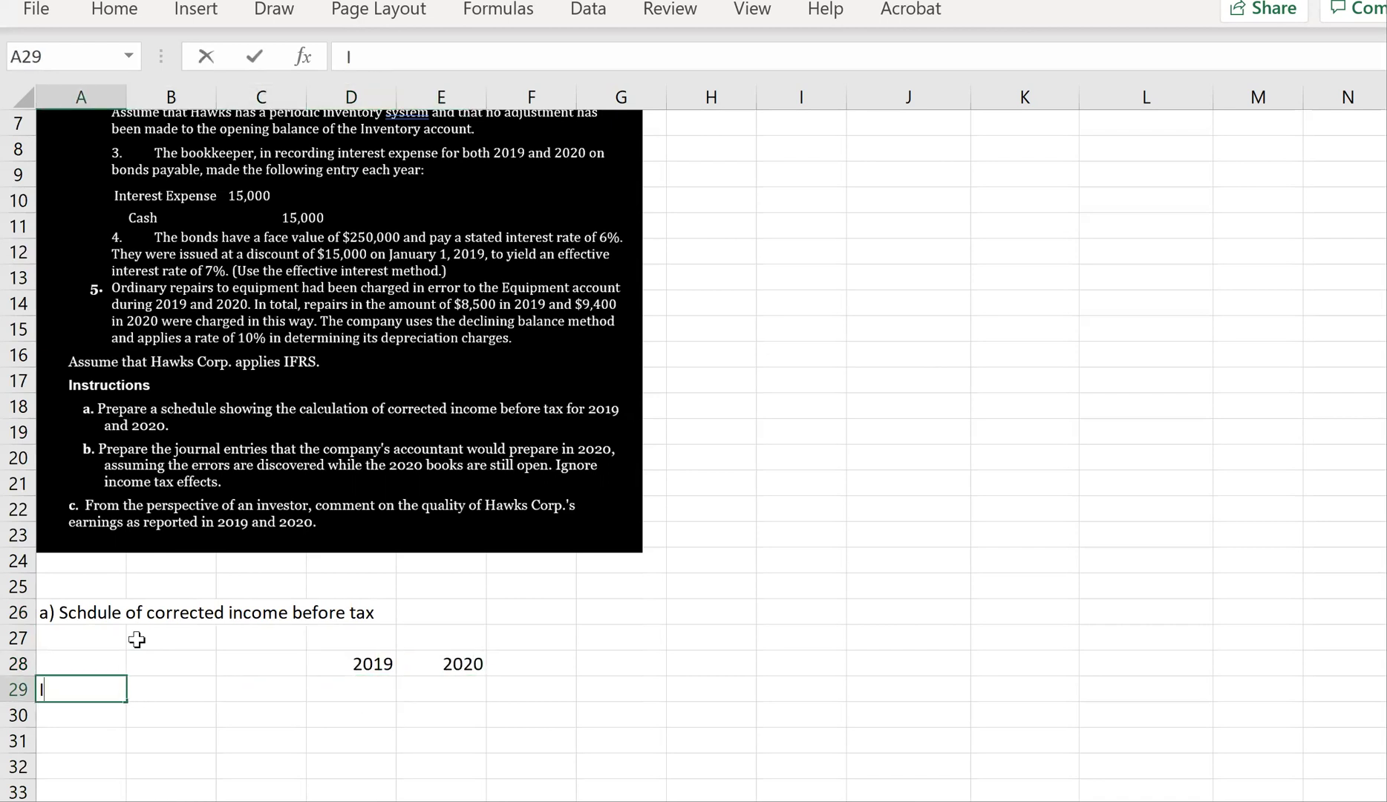
type("ncome before tax")
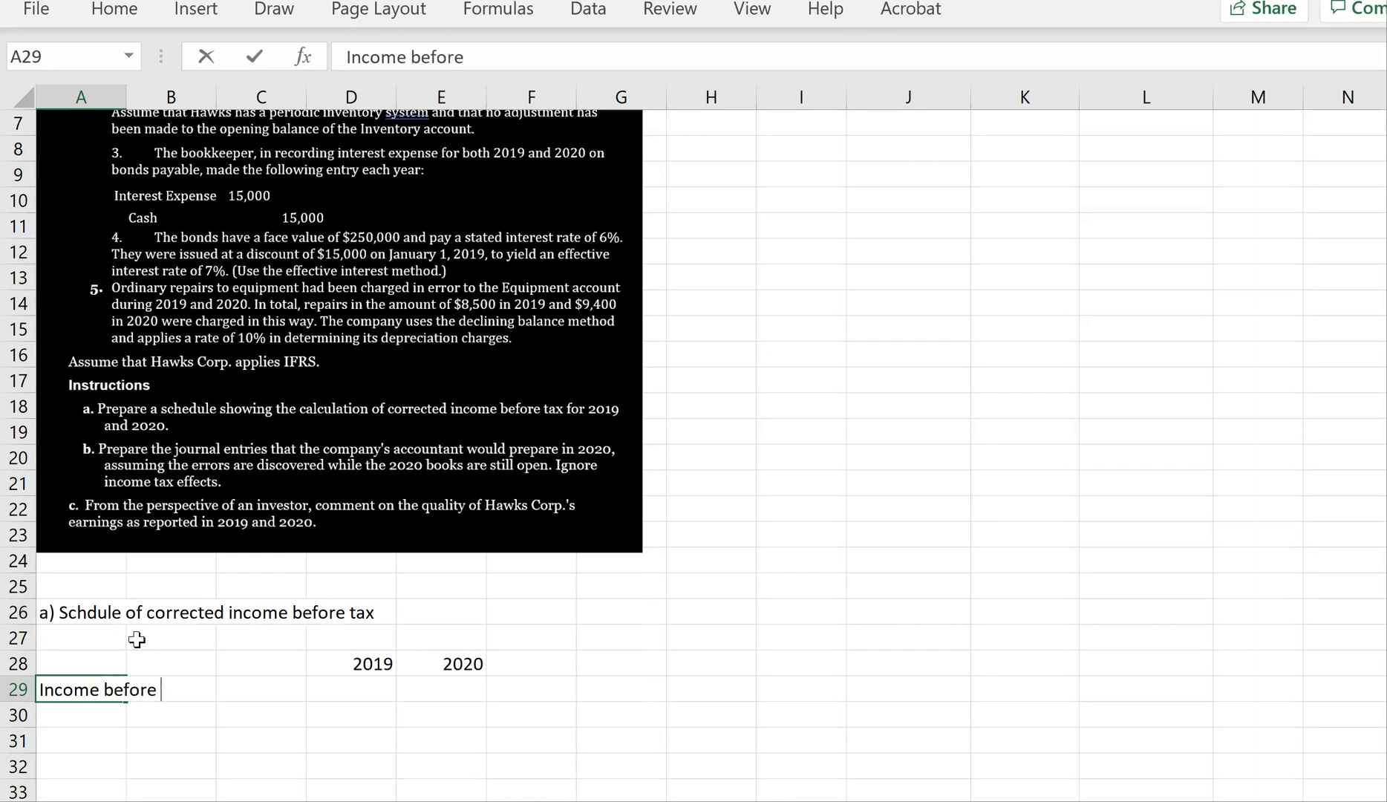
key("Return")
Look up the 2019 before-tax income in the problem text and enter 101000 in cell D29.
key("Up")
key("Right")
key("Right")
key("Right")
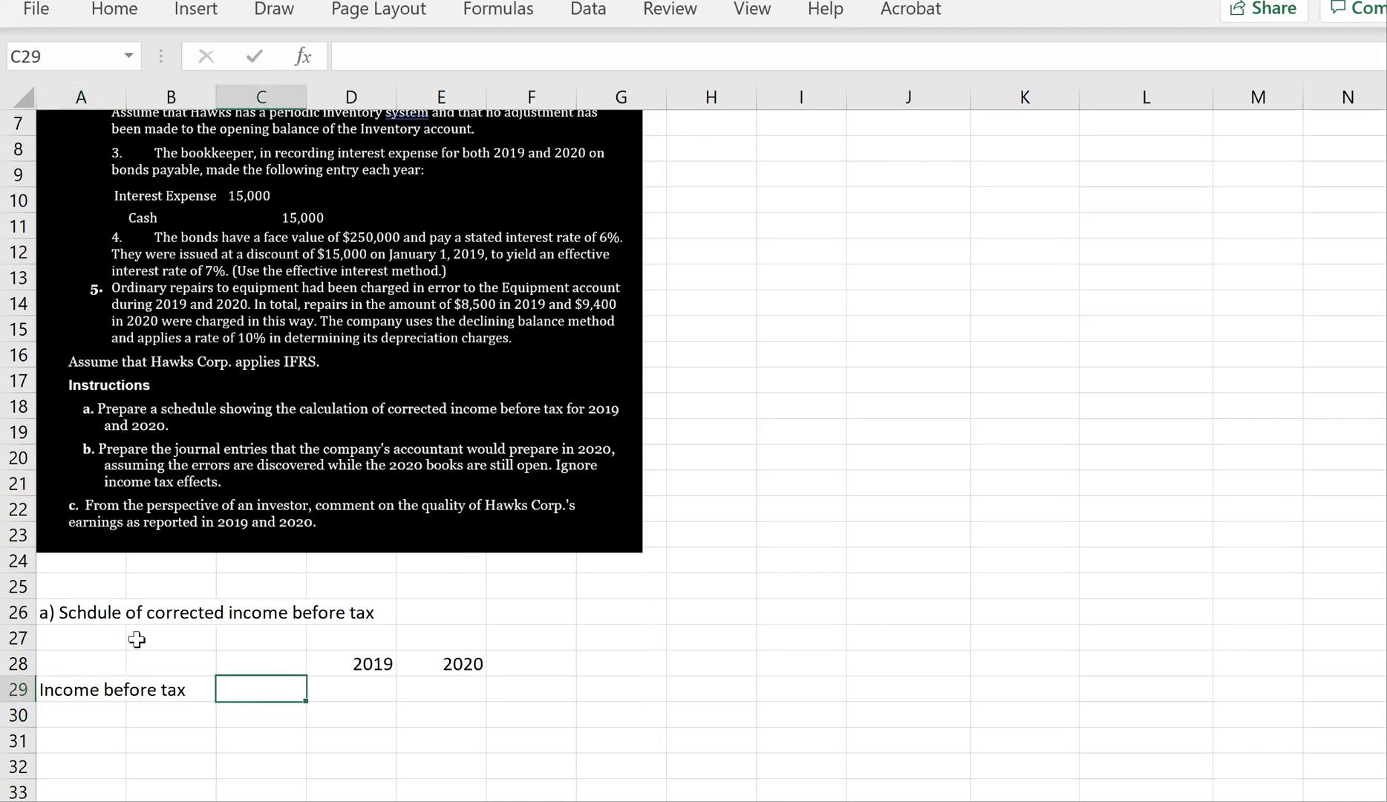
scroll(329, 565, "up", 3)
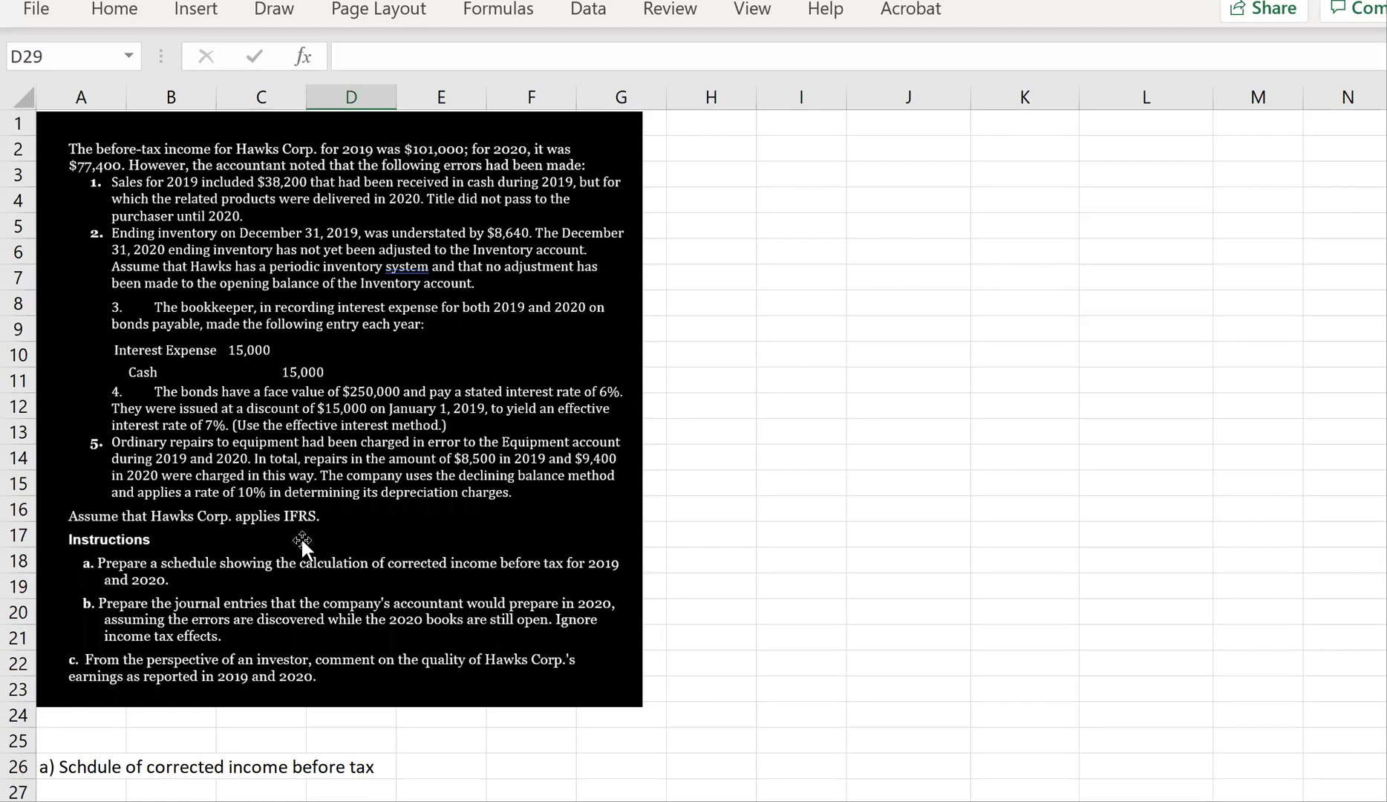
scroll(301, 536, "down", 3)
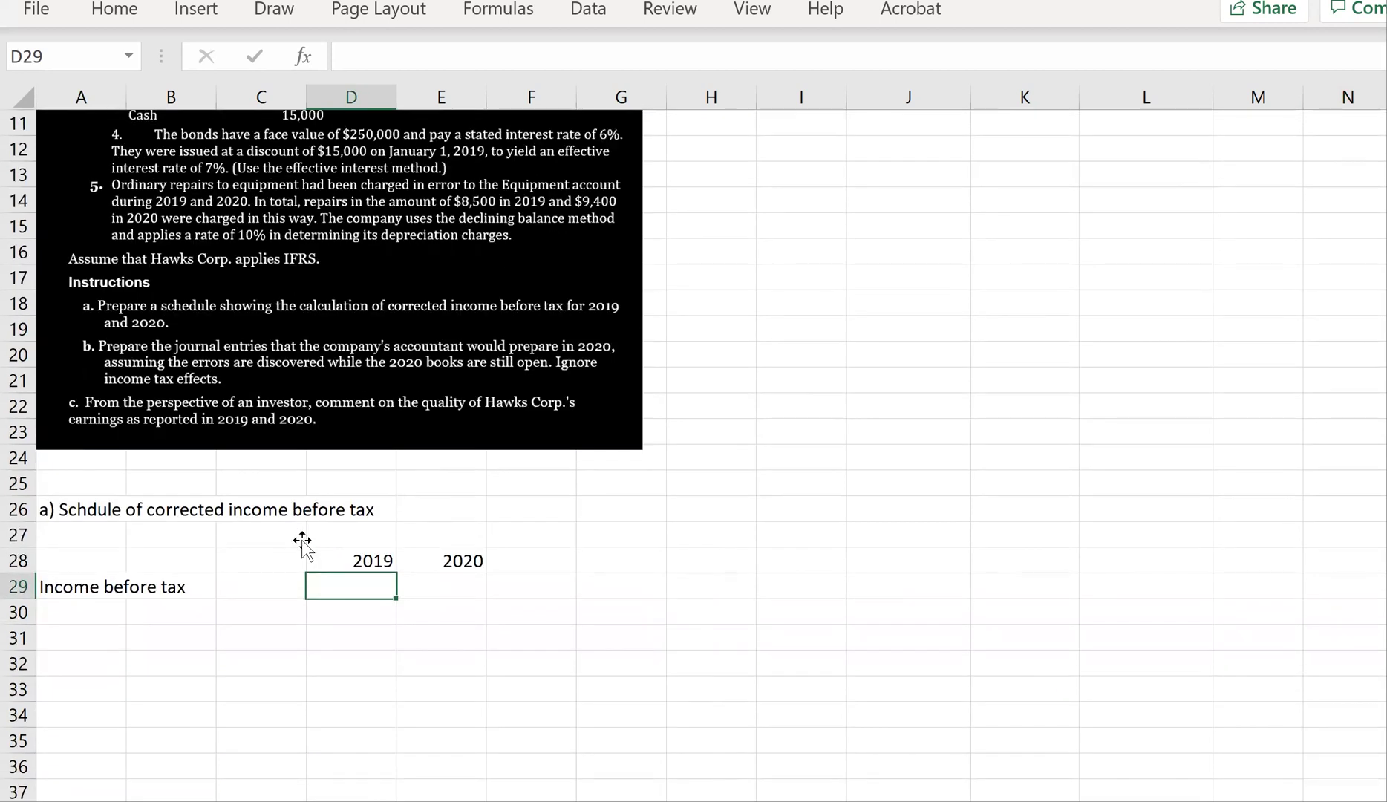
type("101000")
key("Return")
Enter 77400 as the 2020 income before tax in cell E29.
key("Up")
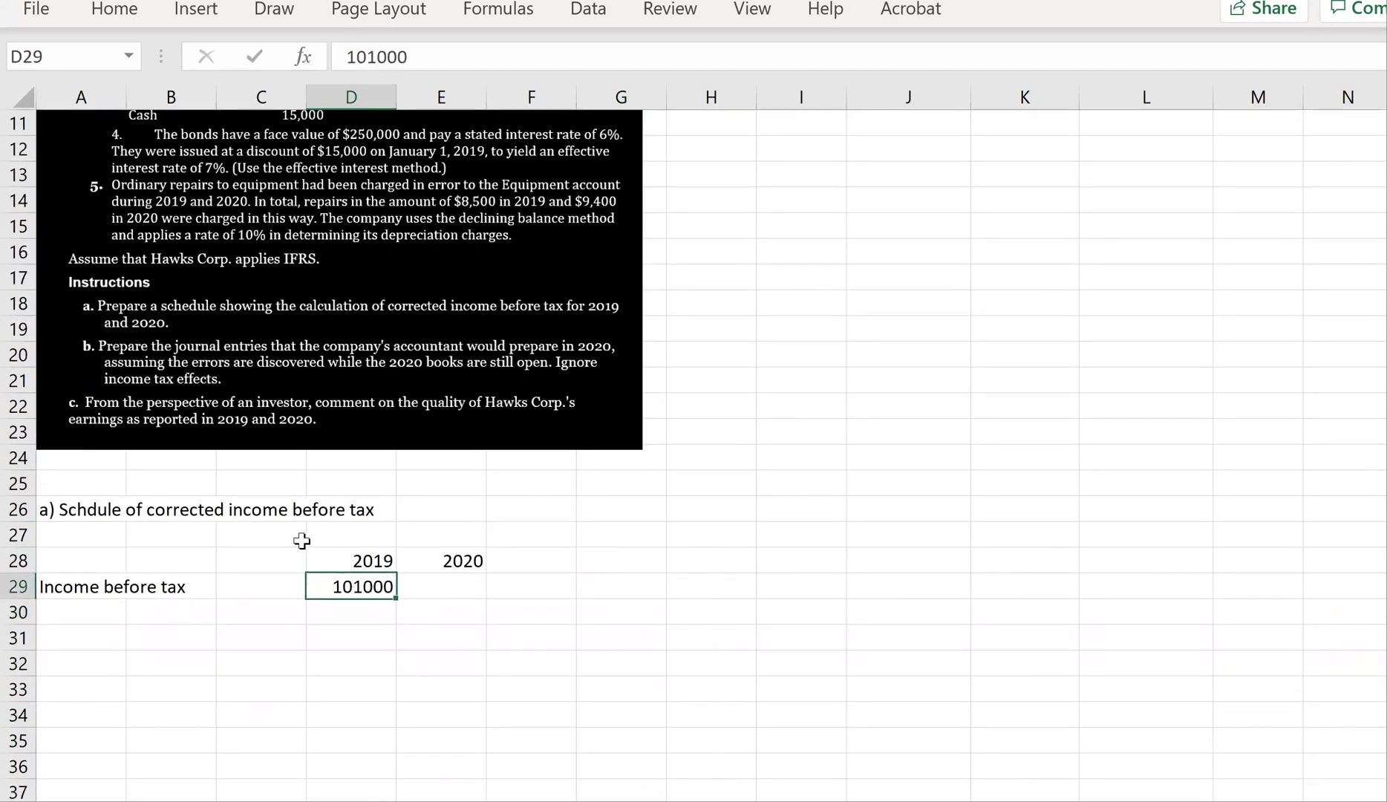
key("Right")
type("88400")
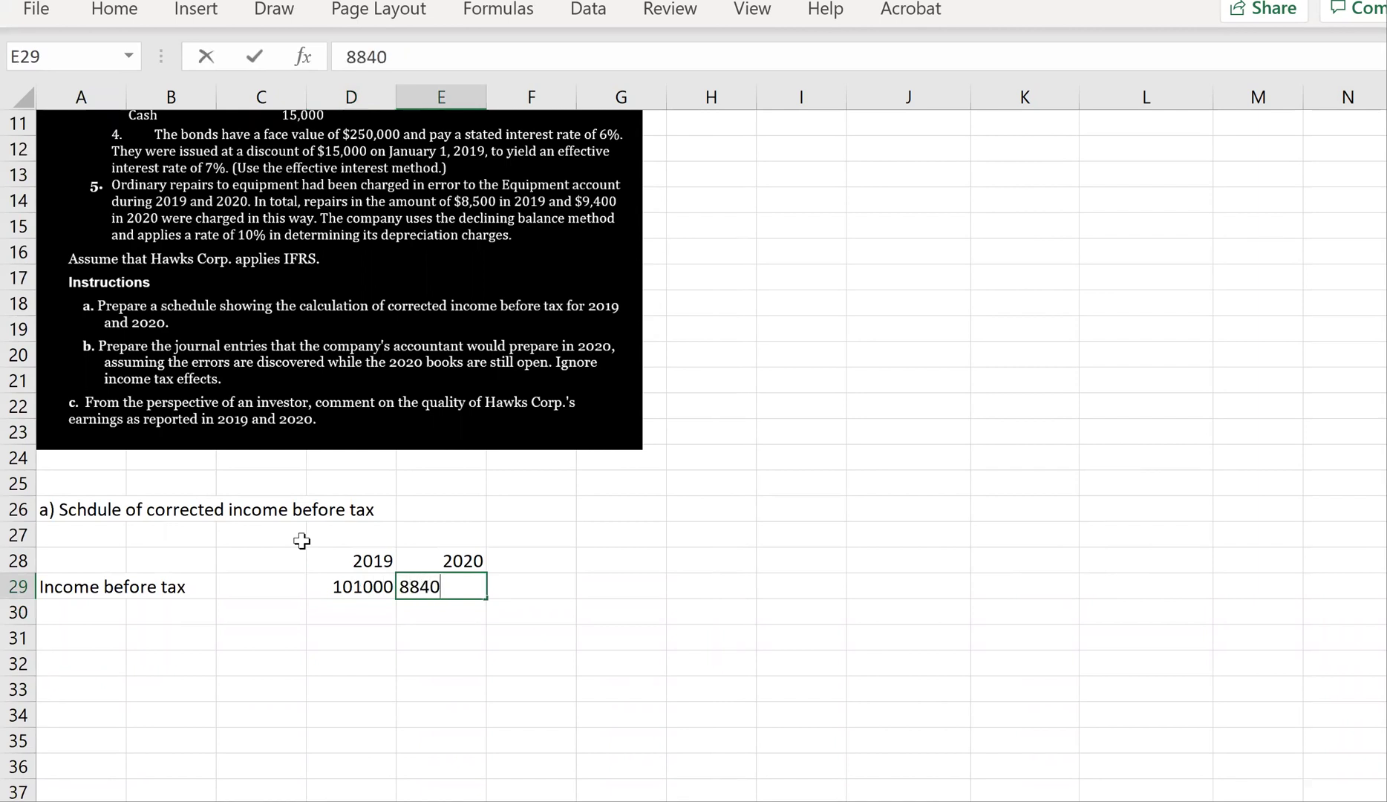
key("Return")
key("Up")
type("77400")
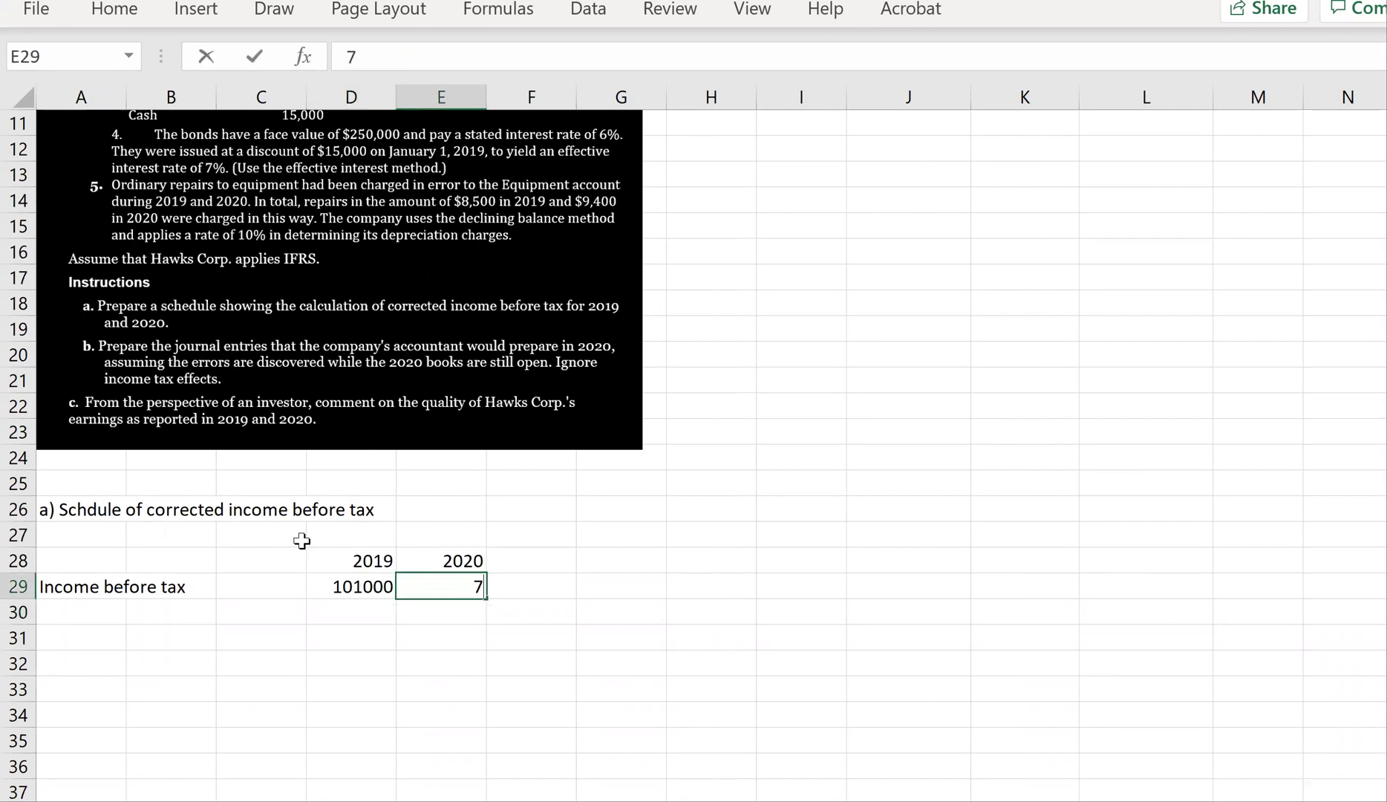
key("Return")
Add the subheading "Corrections:" in cell A30 below the income before tax row.
key("Left")
key("Left")
key("Left")
key("Left")
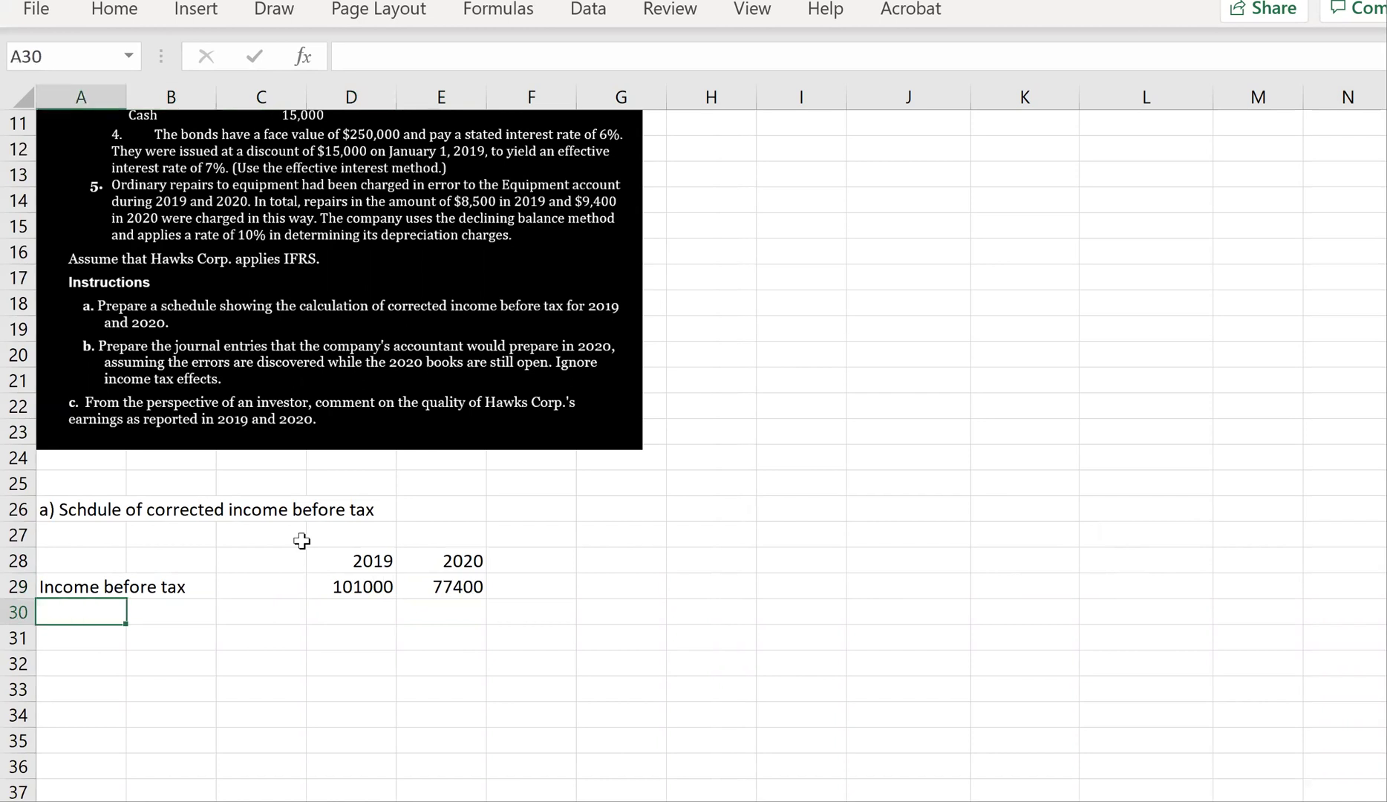
type("Corre")
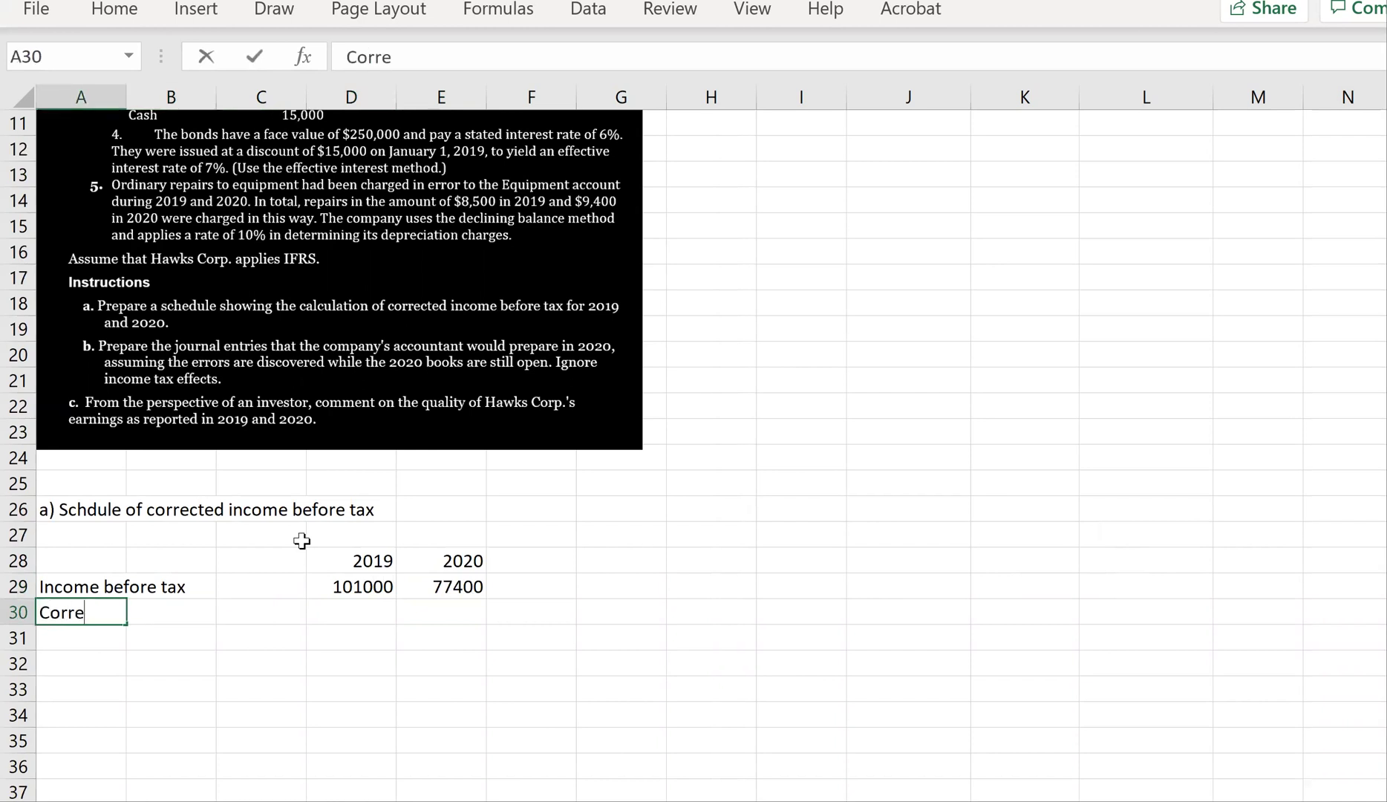
type("ctions:")
key("Return")
Label the first correction "Sales erroneously included in 2019 income" in cell A31.
type("Salre")
key("BackSpace")
key("BackSpace")
type("es erron")
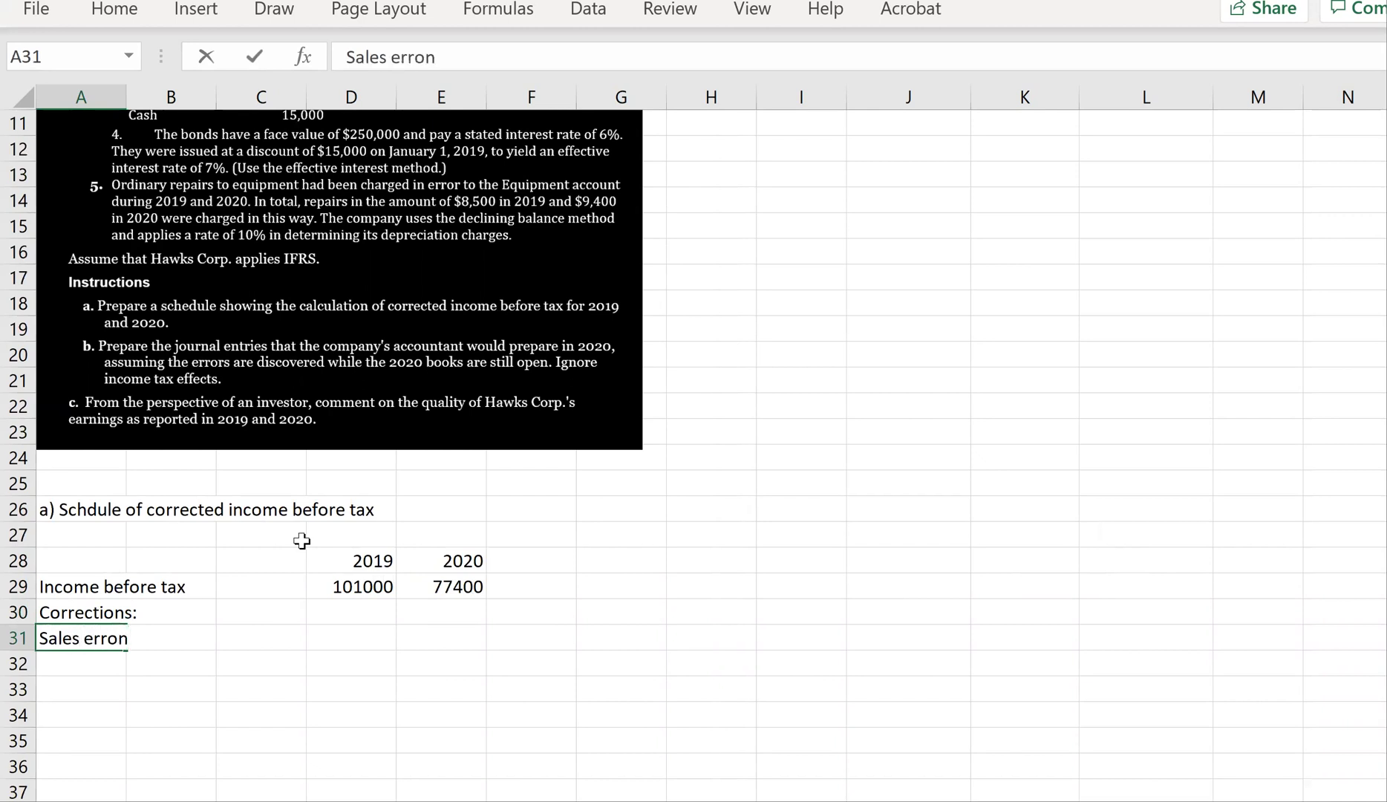
type("eously included in 2019 income")
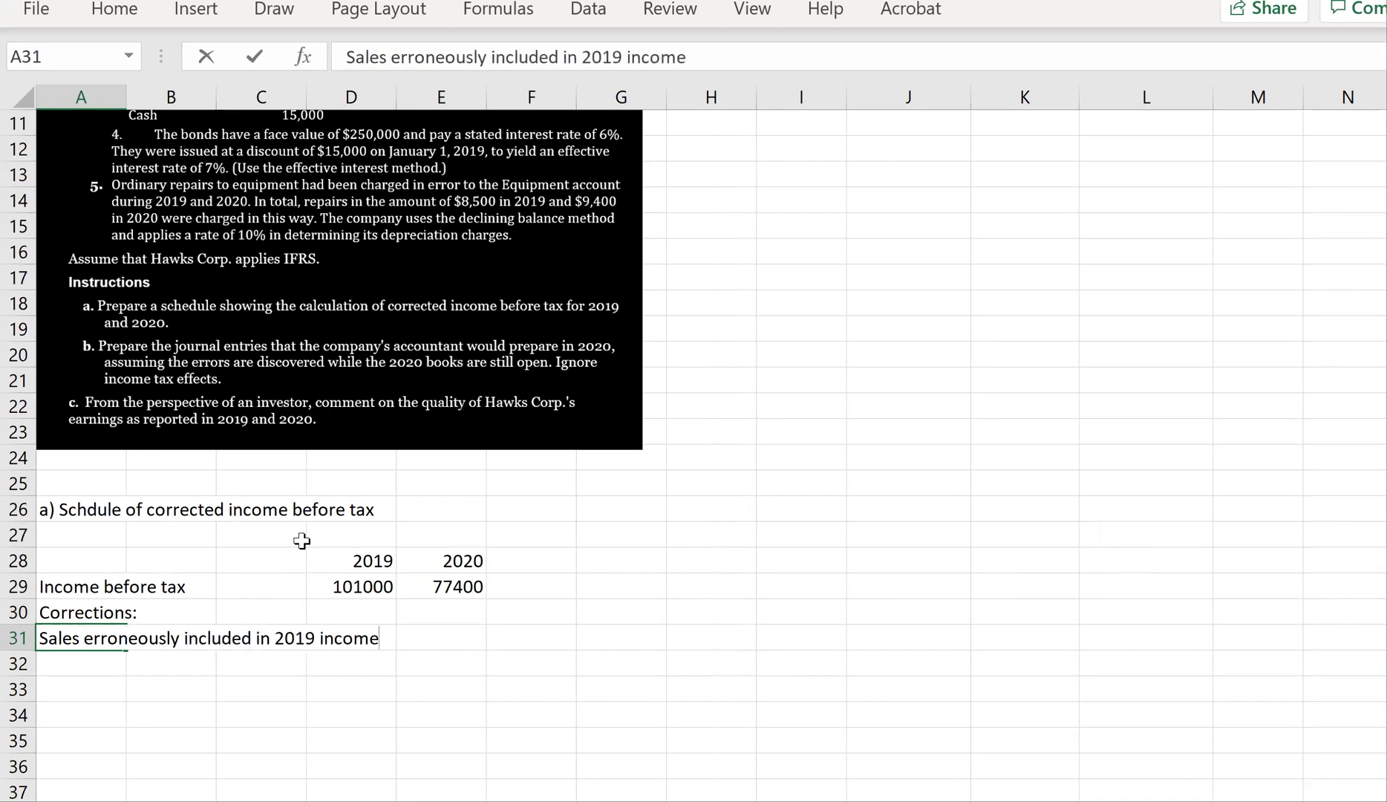
Widen column C to 33.21 to make room for the long correction labels.
left_click_drag(742, 620, 741, 639)
left_click_drag(306, 106, 560, 106)
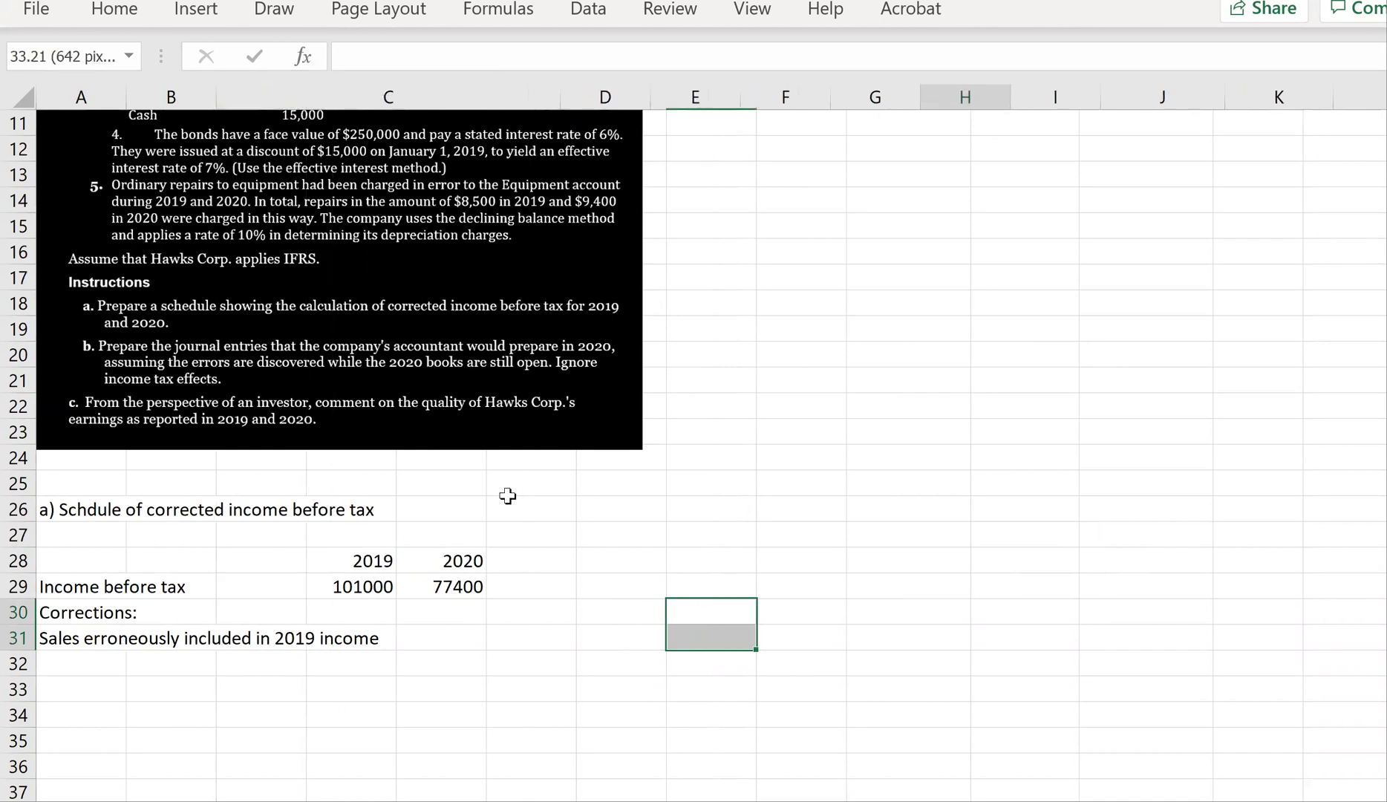
left_click(773, 603)
left_click(480, 647)
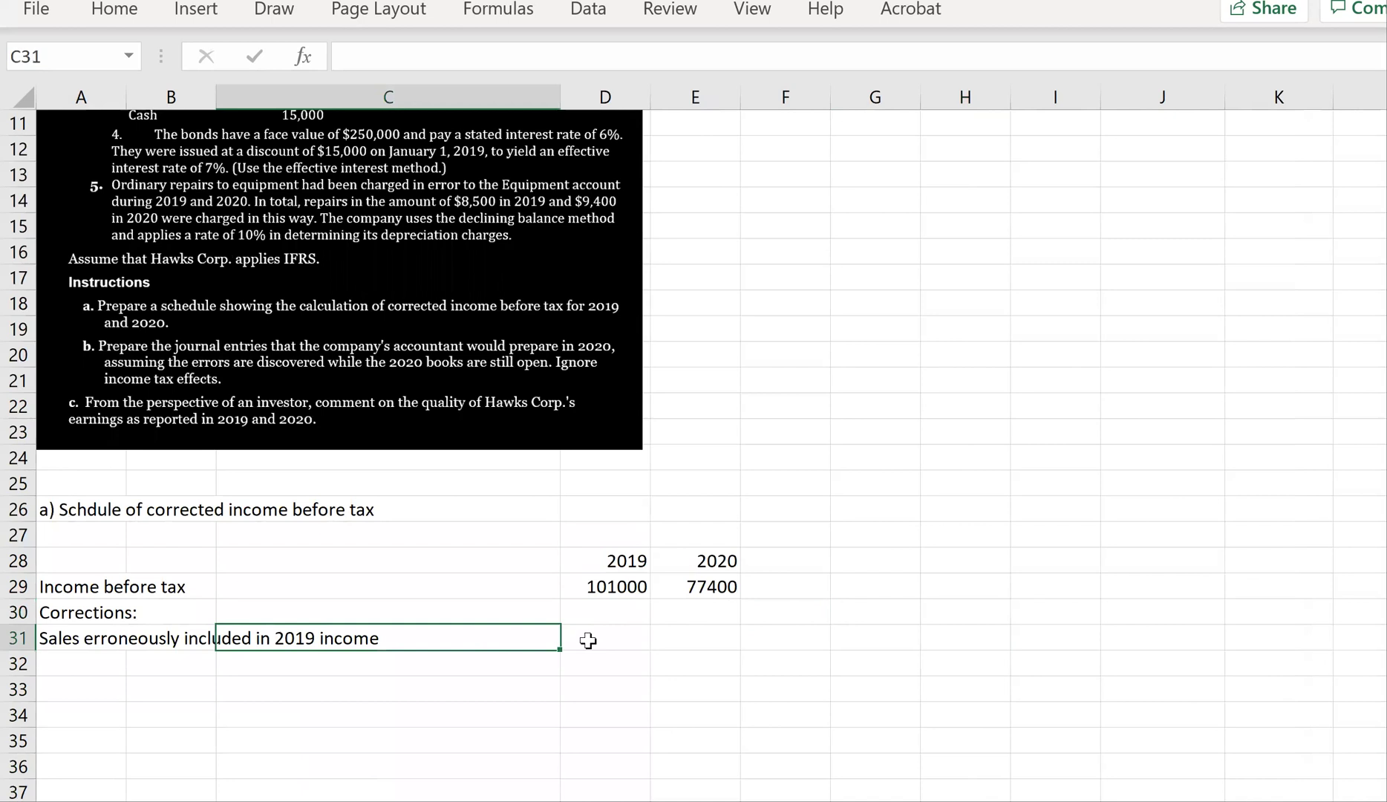
Check the sales error in the problem text and enter -38200 as its 2019 correction in cell D31.
left_click(588, 640)
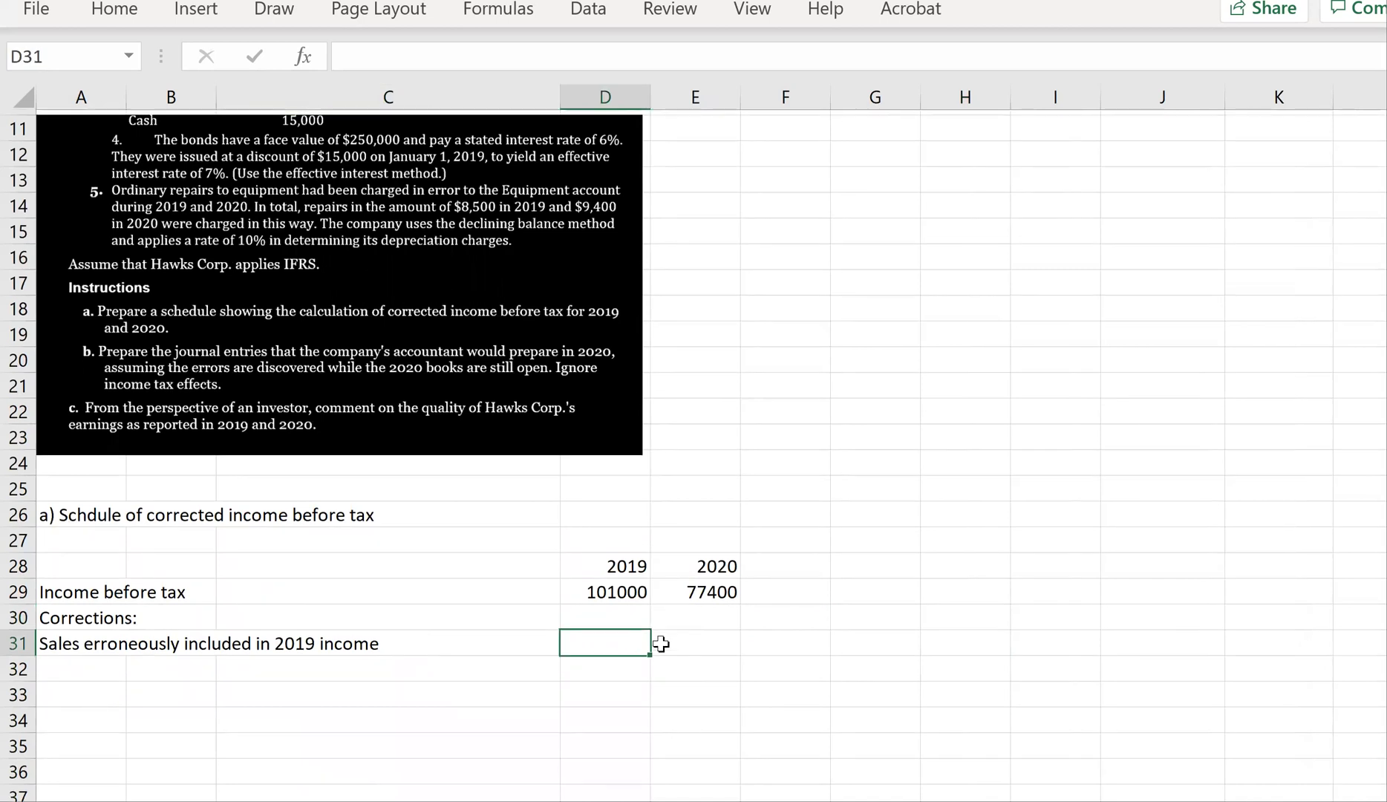
scroll(657, 642, "up", 4)
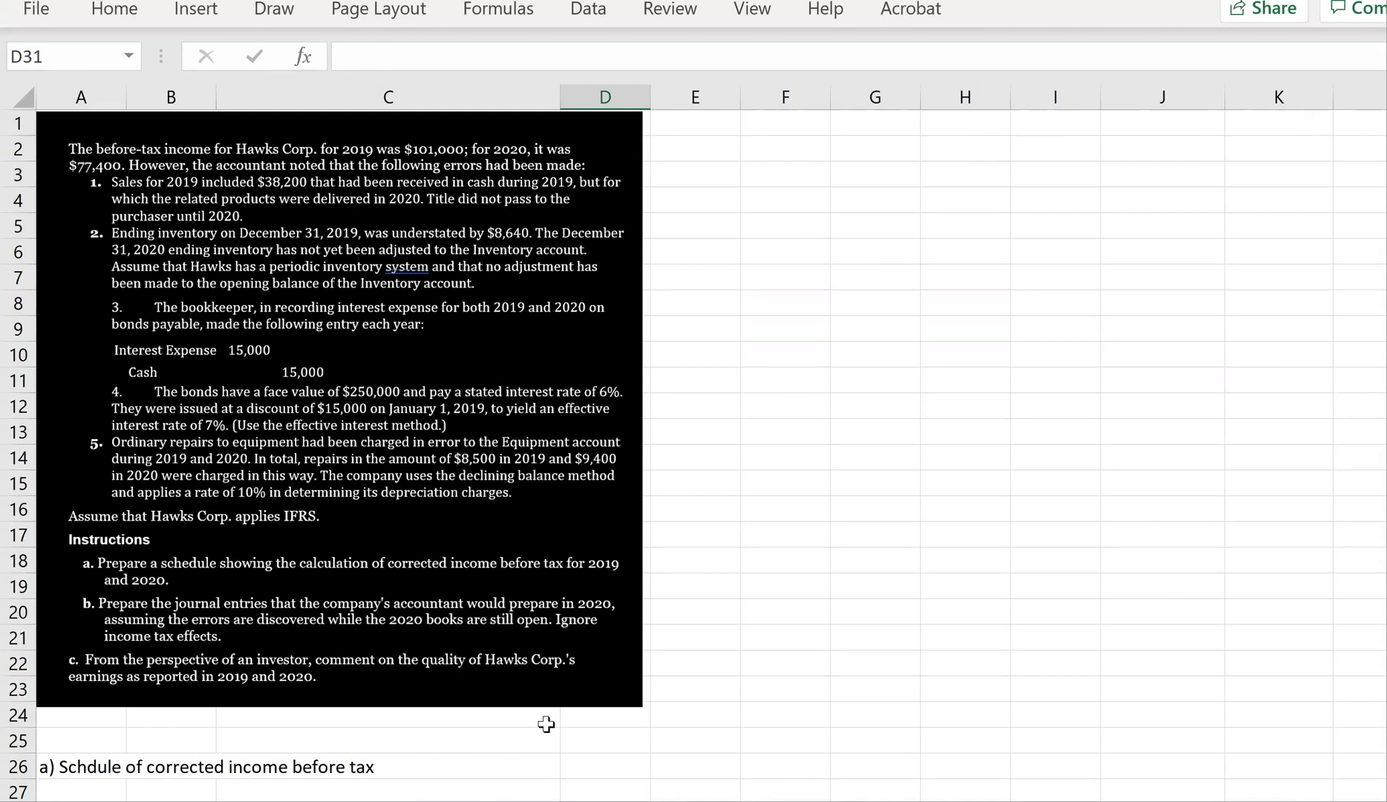
scroll(546, 724, "down", 5)
type("0832")
key("BackSpace")
key("BackSpace")
key("BackSpace")
key("BackSpace")
type("-")
type("00")
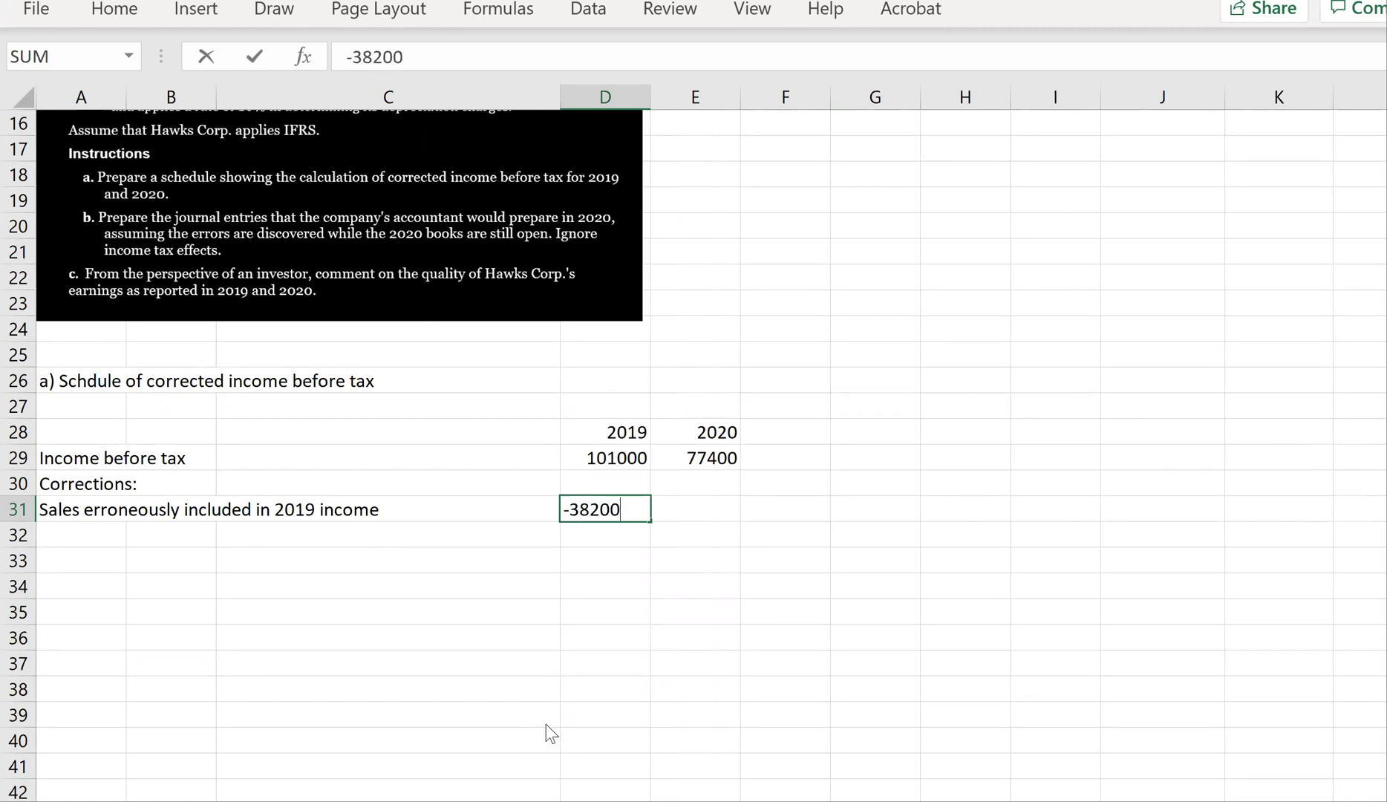
key("Return")
Enter 38200 as the 2020 correction for the sales error in cell E31.
key("Up")
key("Right")
type("2")
key("BackSpace")
type("38200")
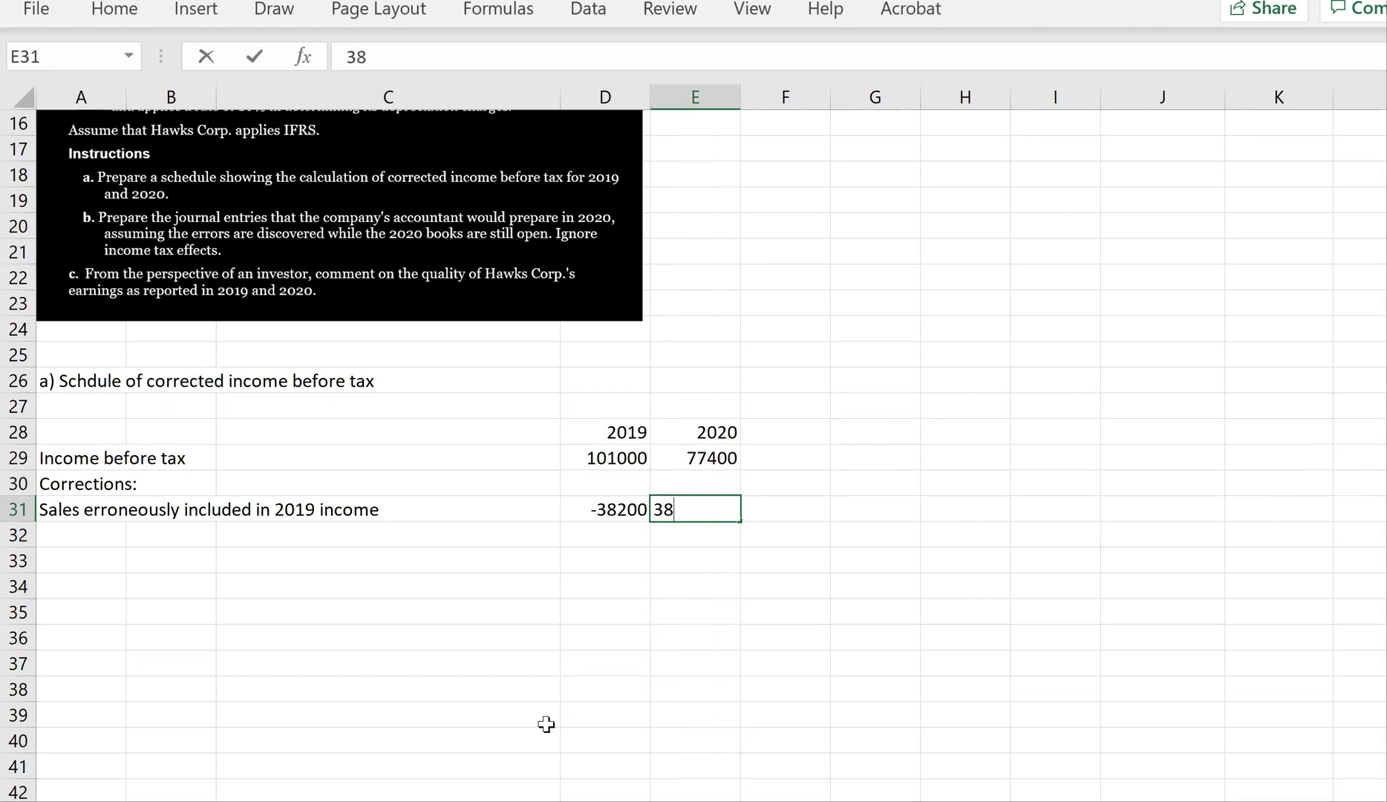
key("Return")
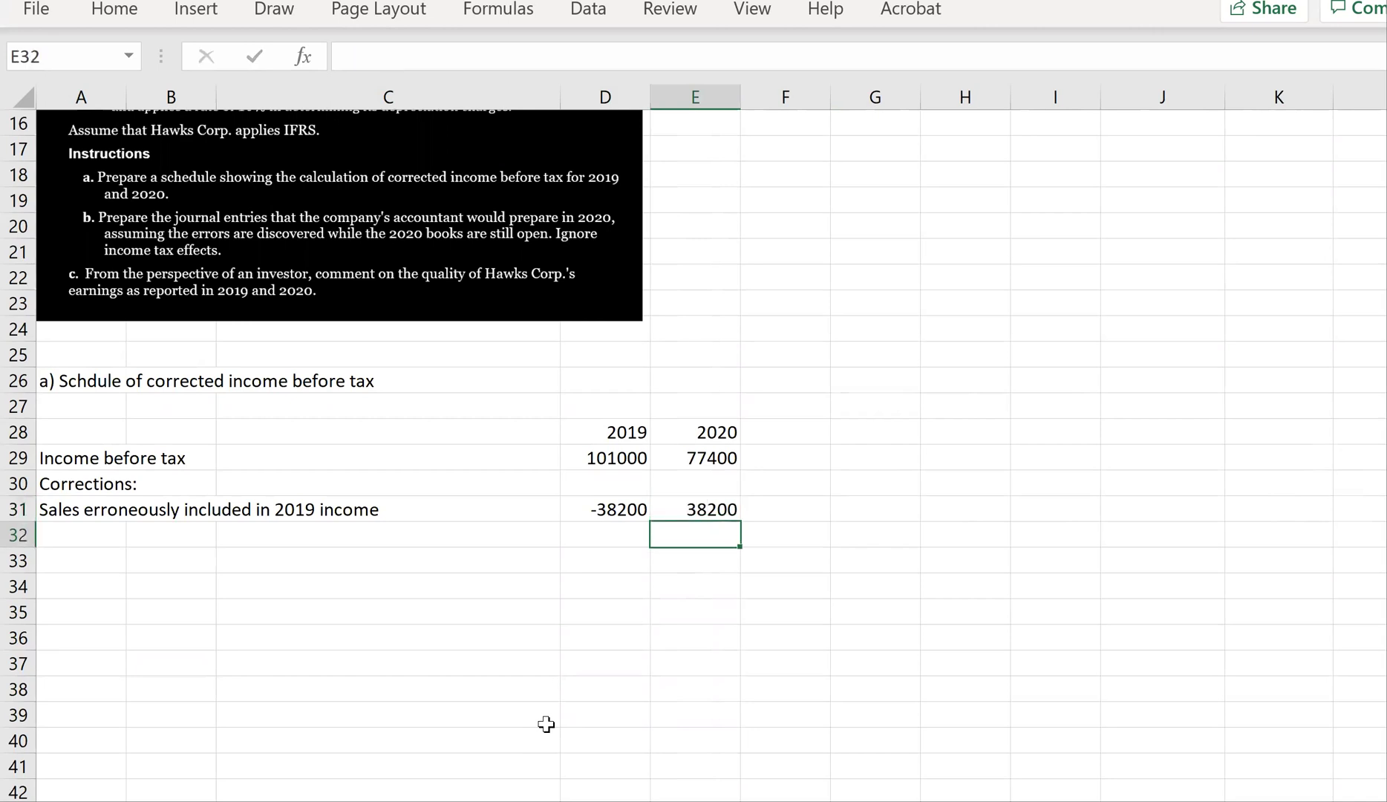
Review the inventory error in the problem text and label cell A32 "Unerstatement of 2019 claosing inventory".
key("Home")
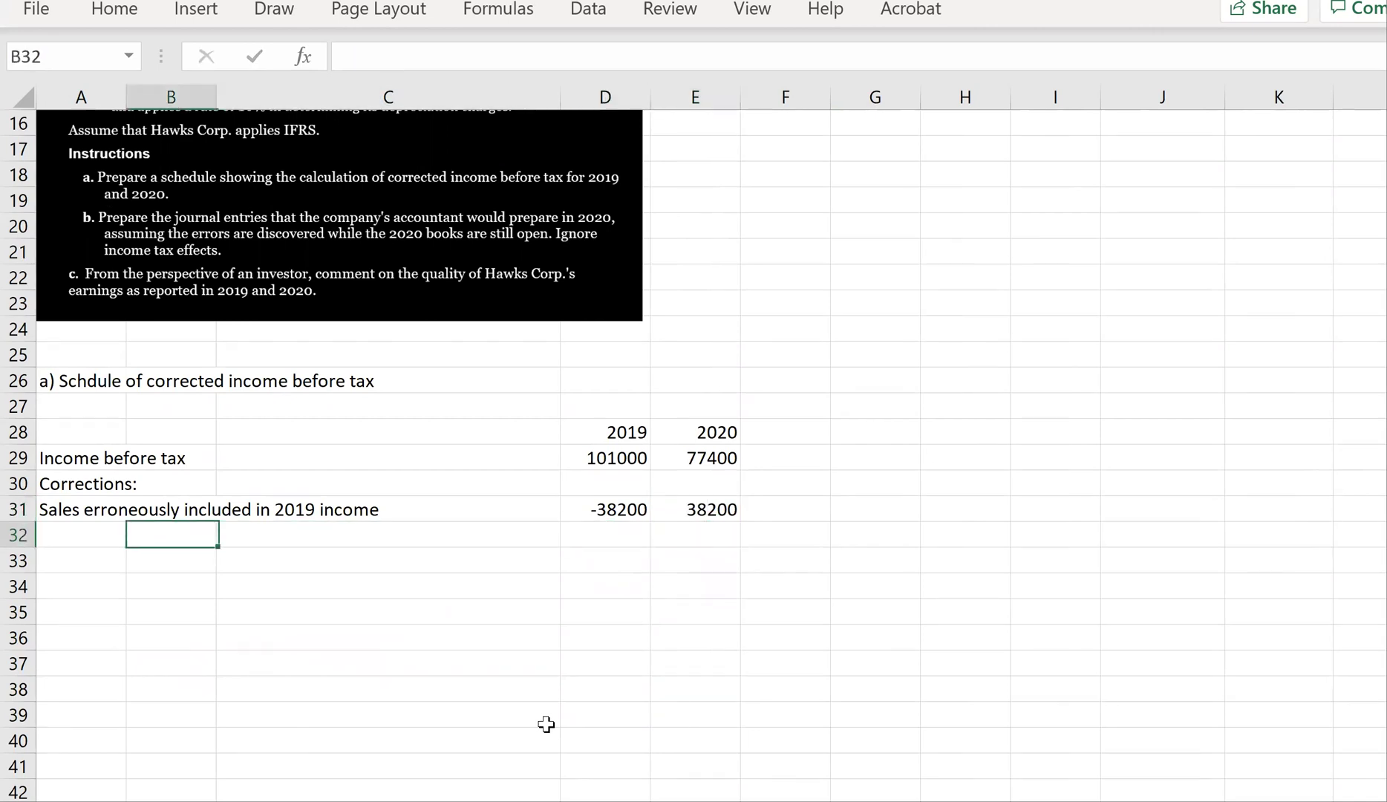
scroll(545, 724, "up", 5)
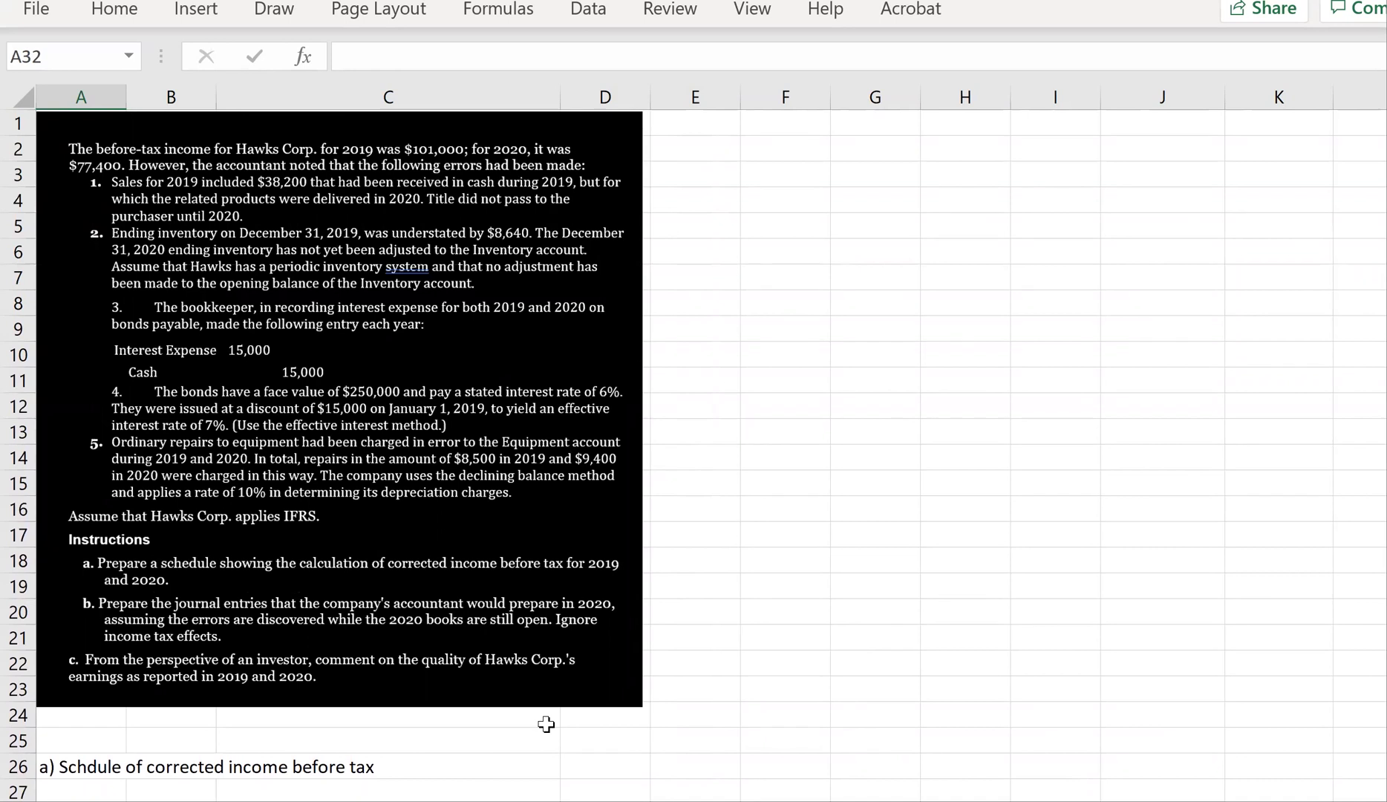
scroll(546, 724, "down", 5)
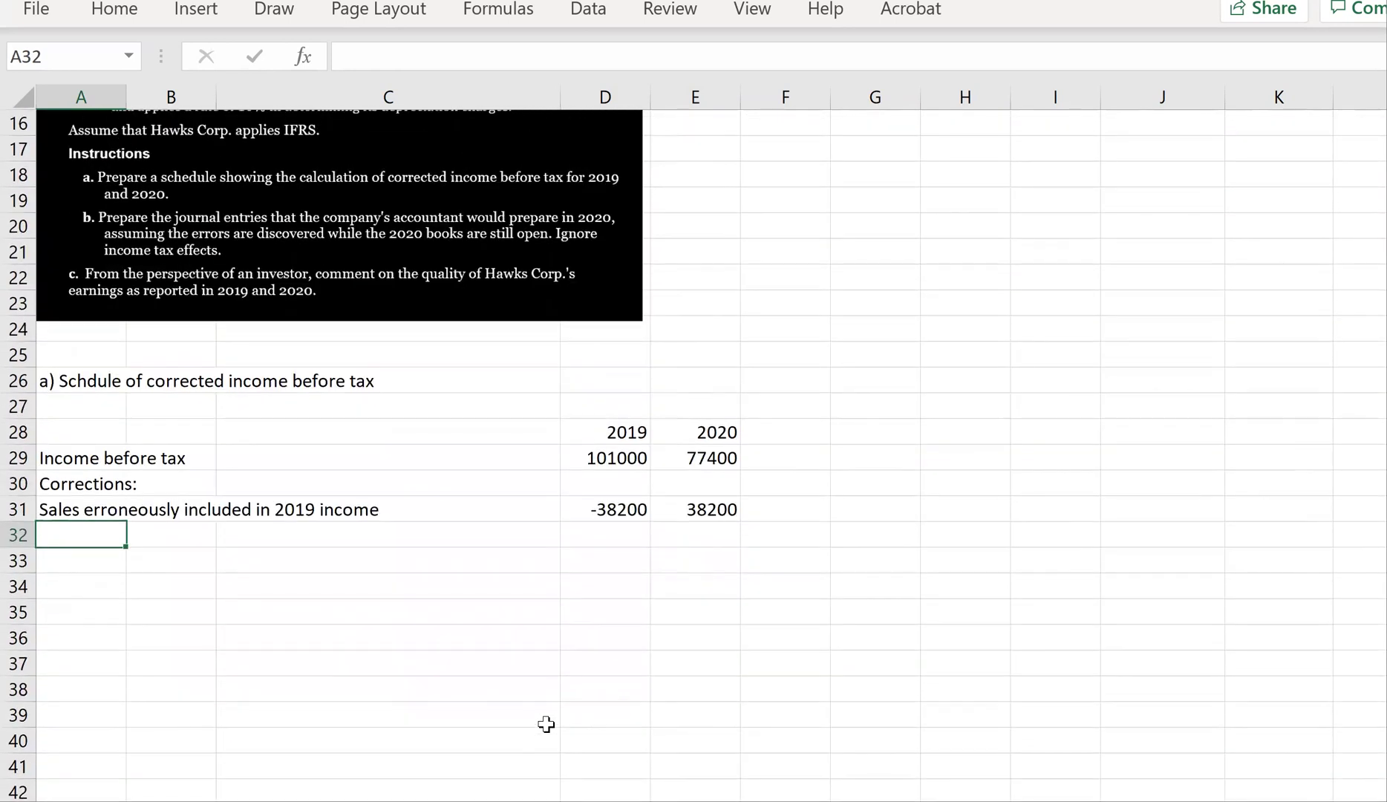
type("Unersat")
key("BackSpace")
key("BackSpace")
type("tatement of ")
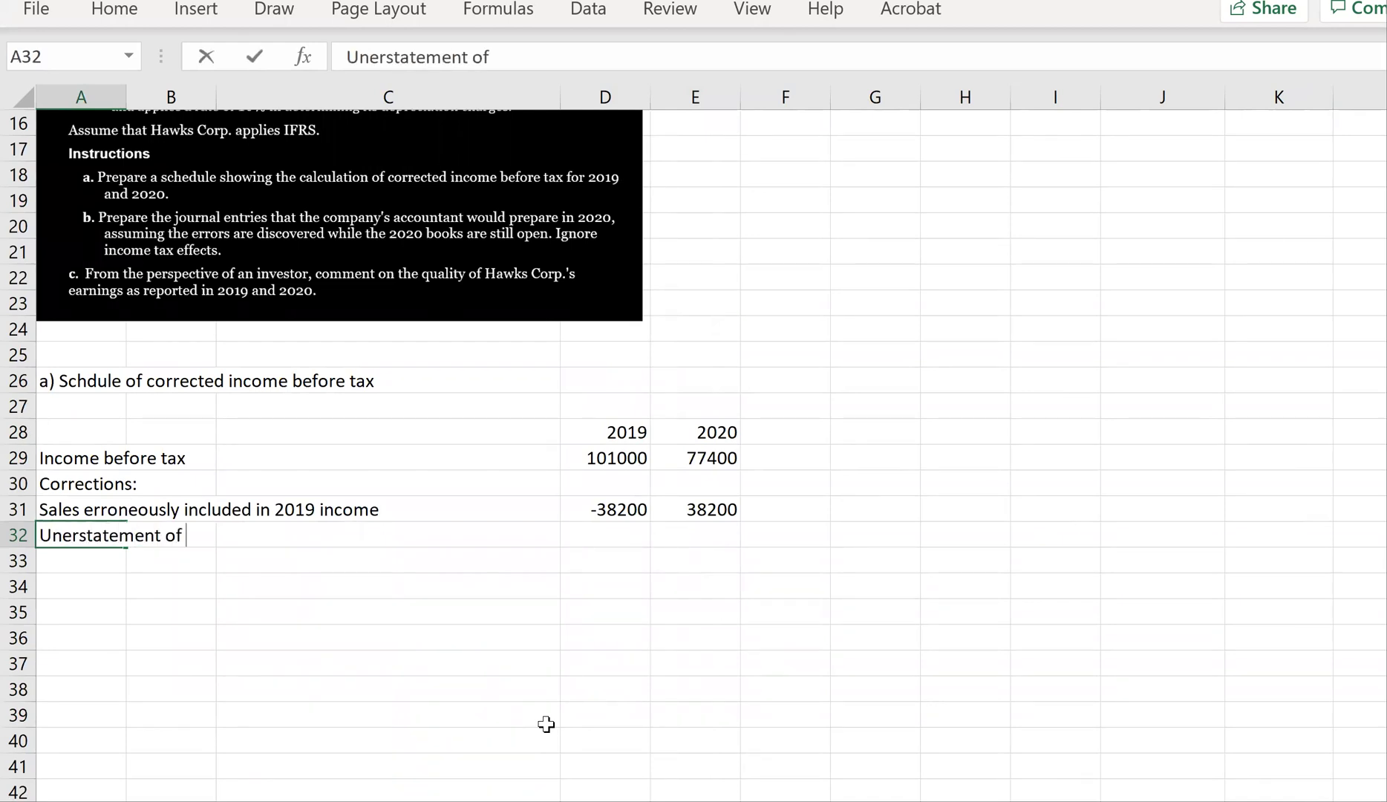
type("2019 claosing ")
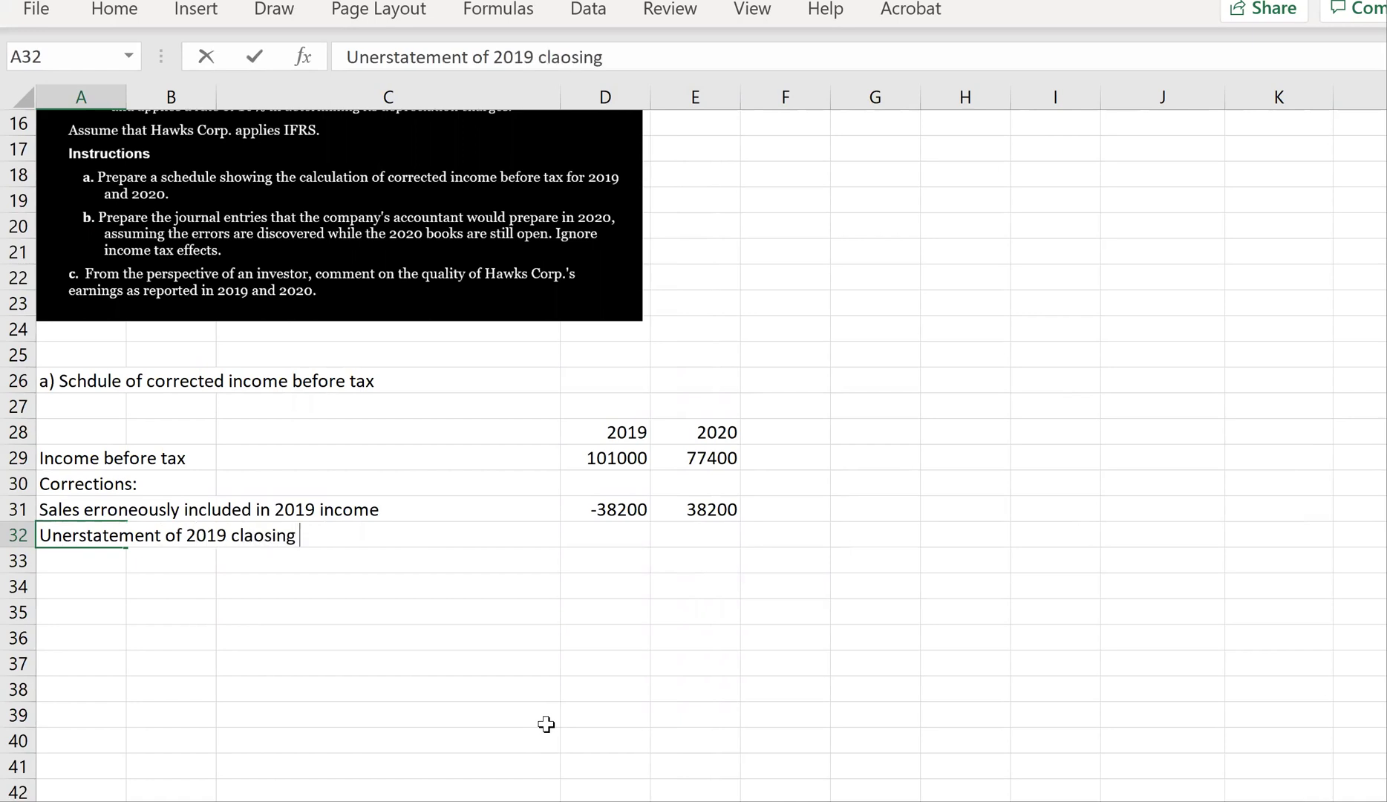
type("inventory")
key("ctrl+Return")
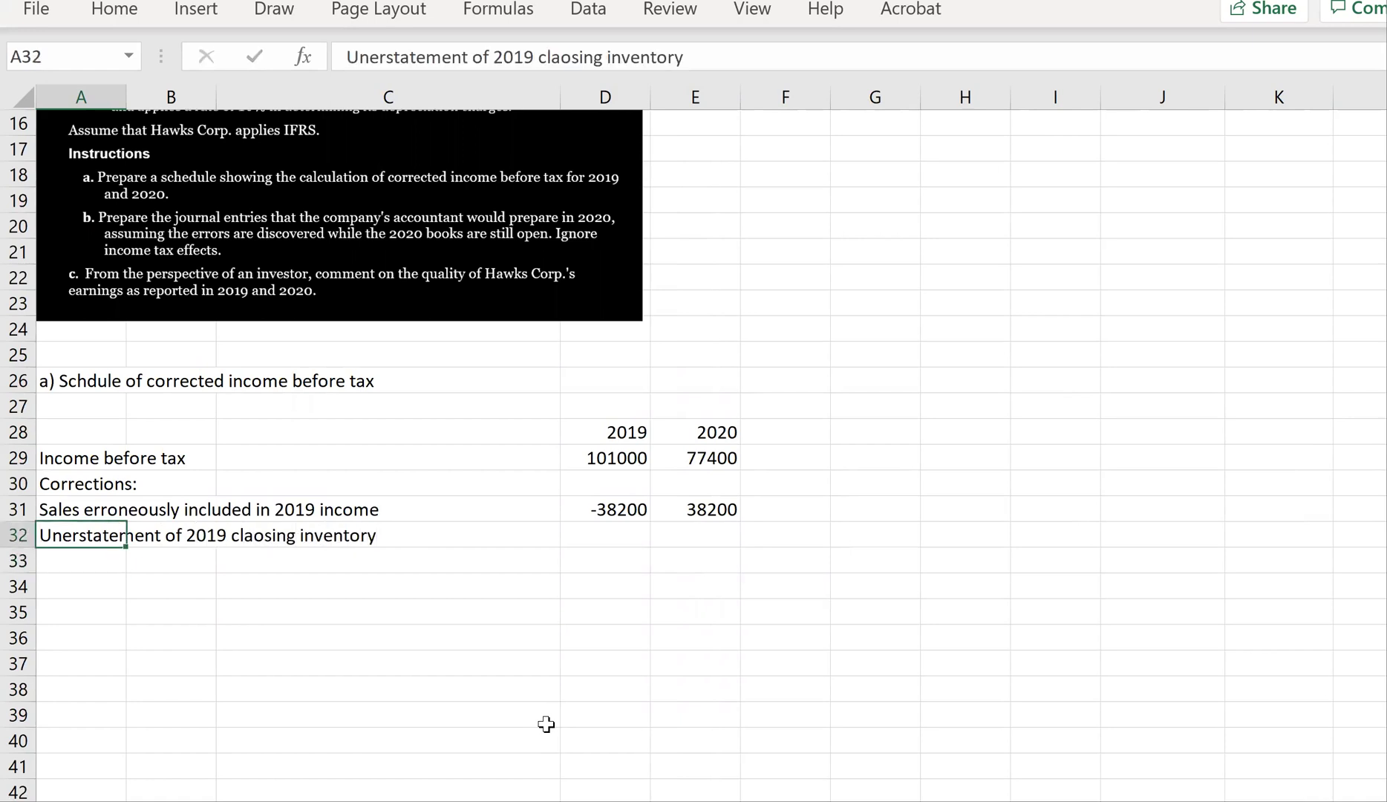
Enter -38200 in the 2019 column of the closing inventory correction row, cell D32.
key("Right")
key("Right")
key("Right")
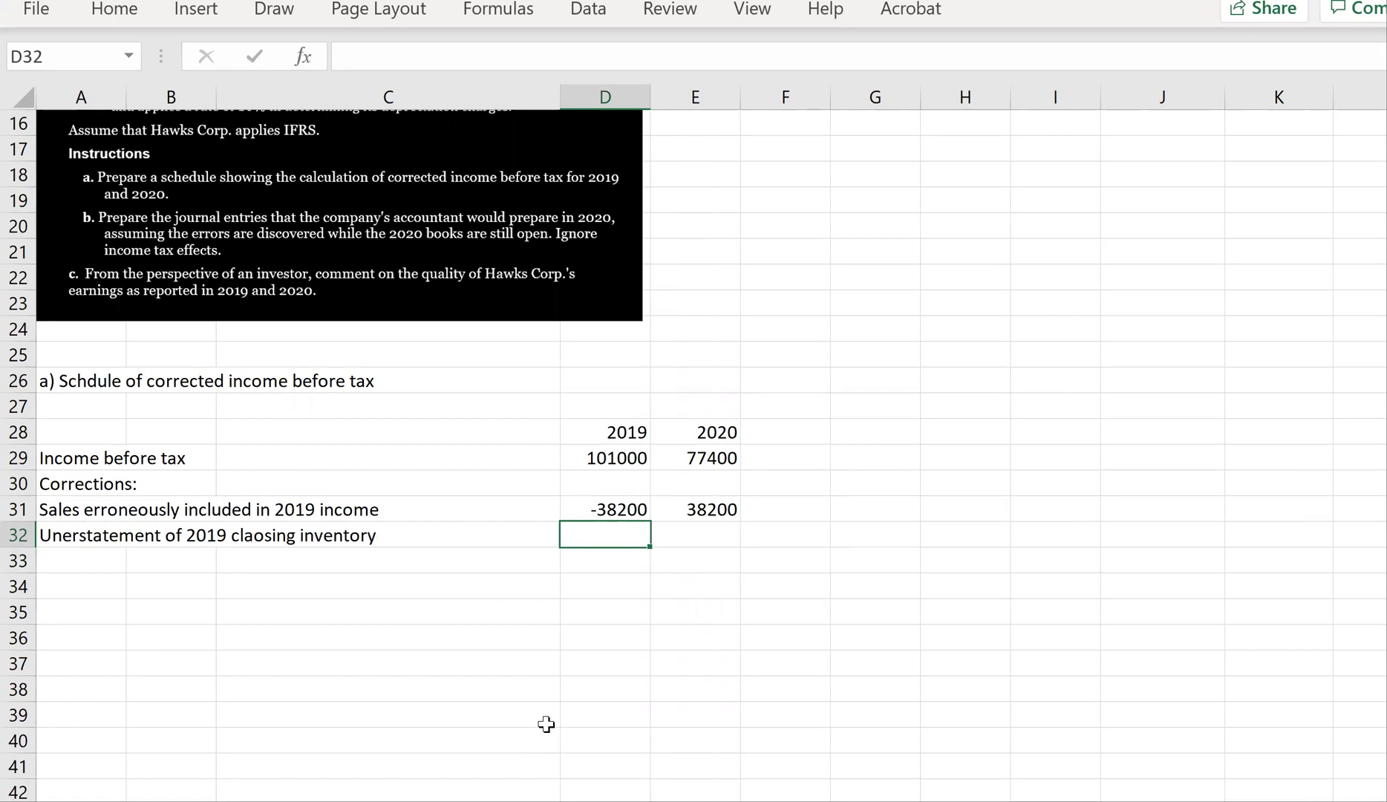
type("-38200")
key("Return")
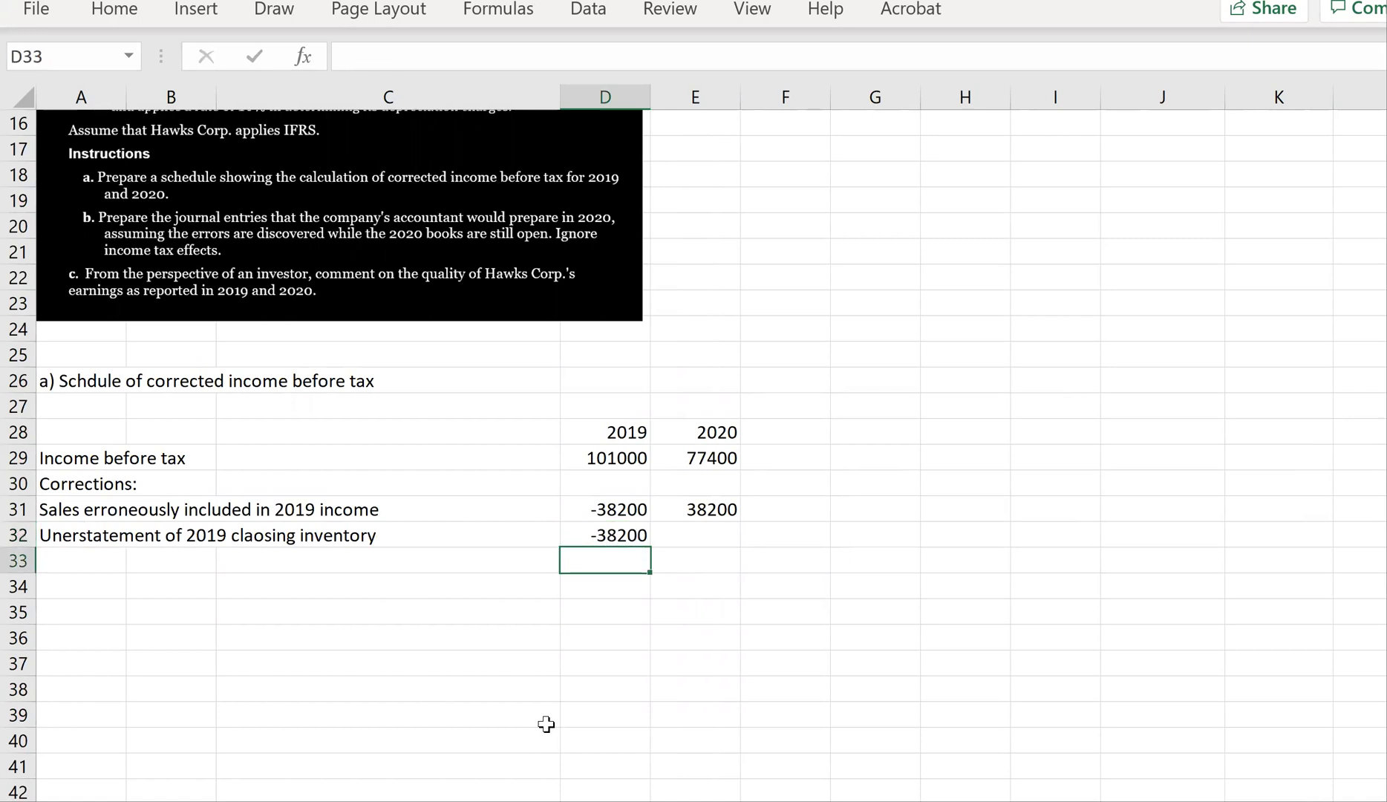
Replace the 2019 closing inventory correction in cell D32 with 8640.
key("Down")
key("Up")
key("Up")
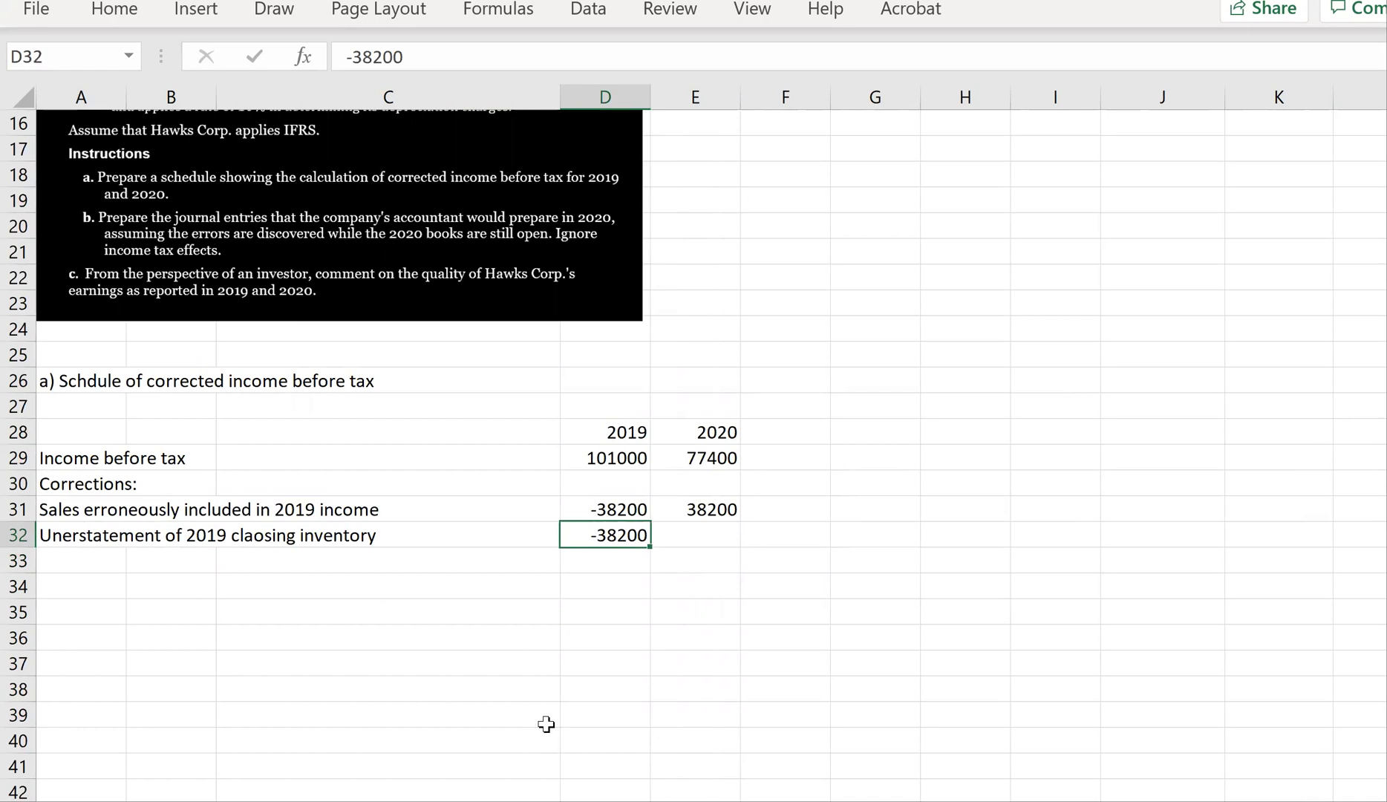
type("8640")
key("Return")
Enter -8640 as the 2020 correction for the closing inventory error in cell E32.
key("Up")
key("Up")
key("Right")
key("Down")
type("-865")
key("BackSpace")
type("40")
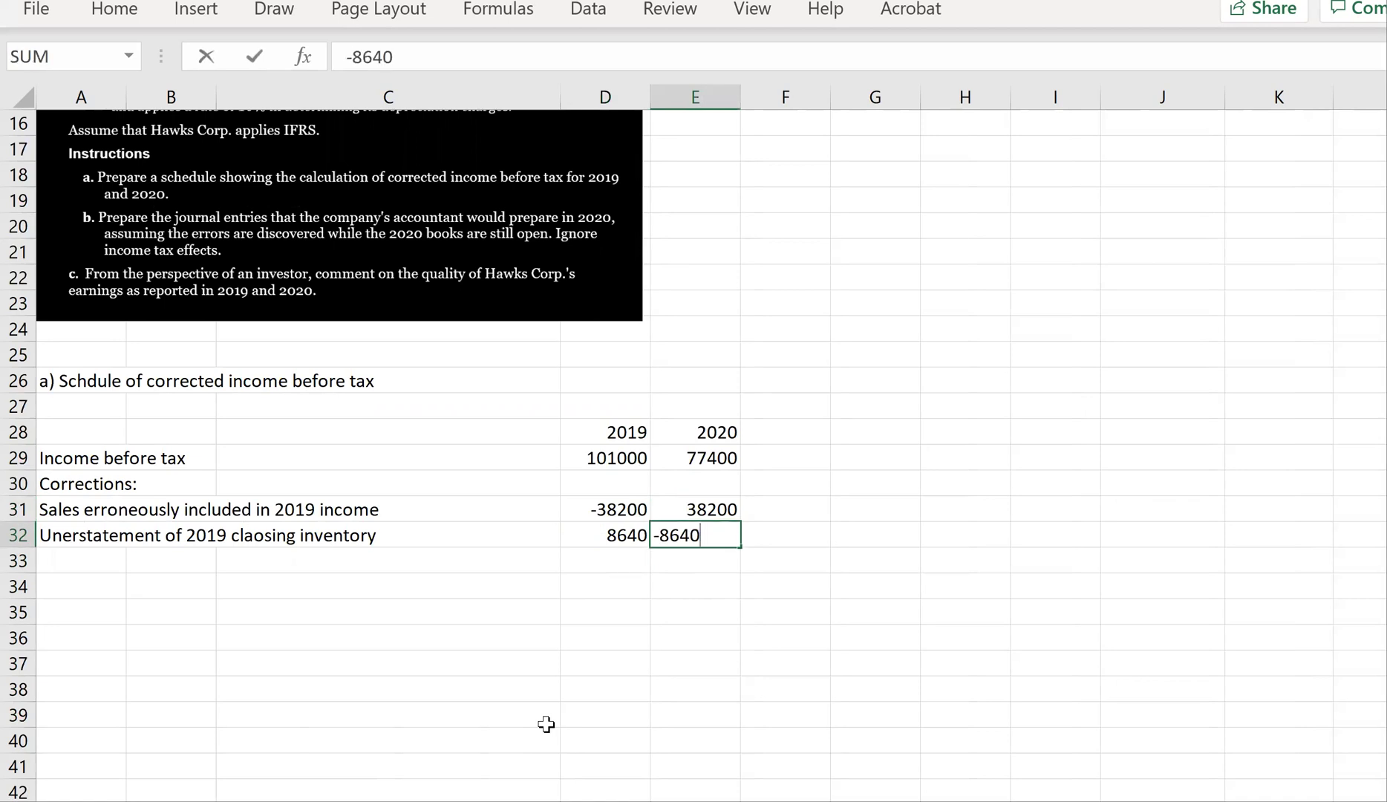
key("Return")
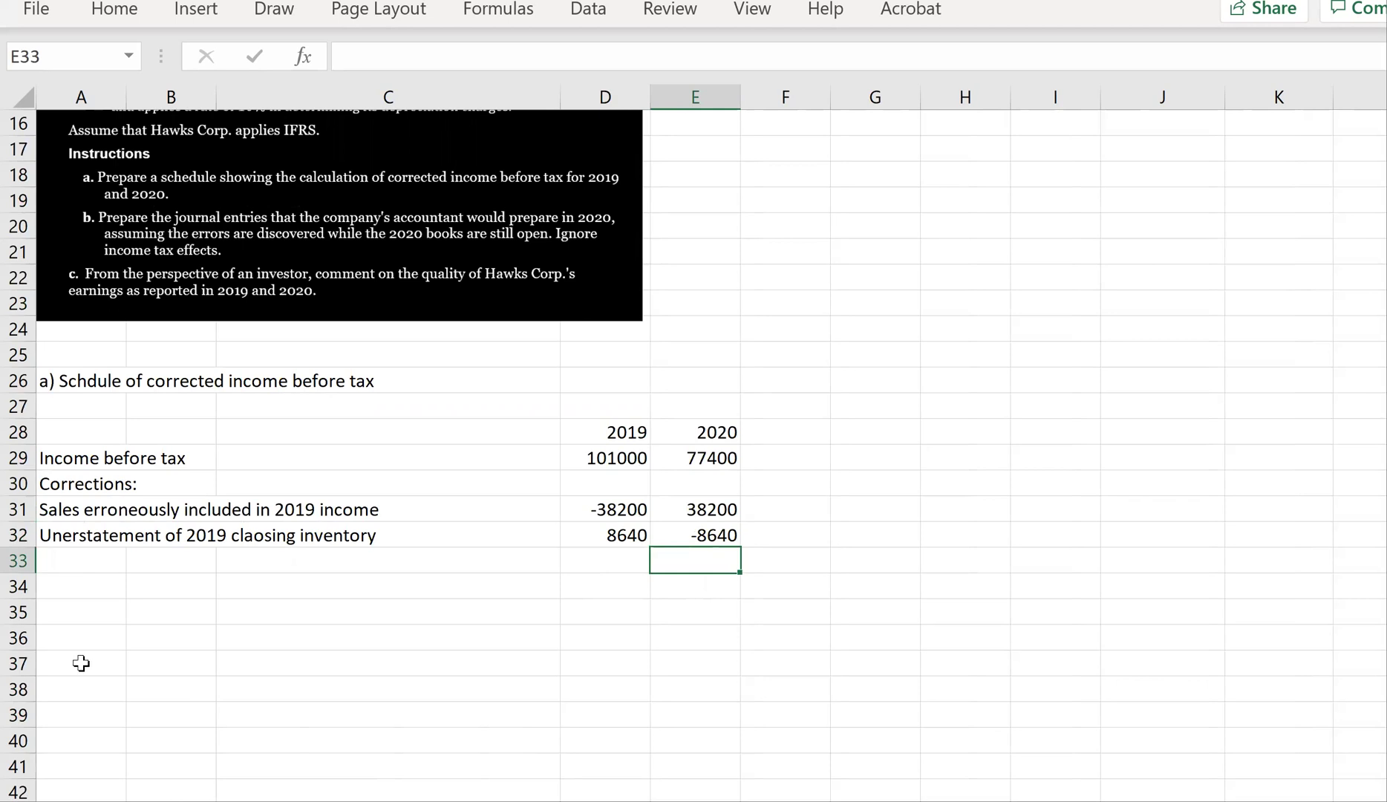
Correct the misspelled word "claosing" to "closing" in the inventory correction label in cell A32.
left_click(73, 532)
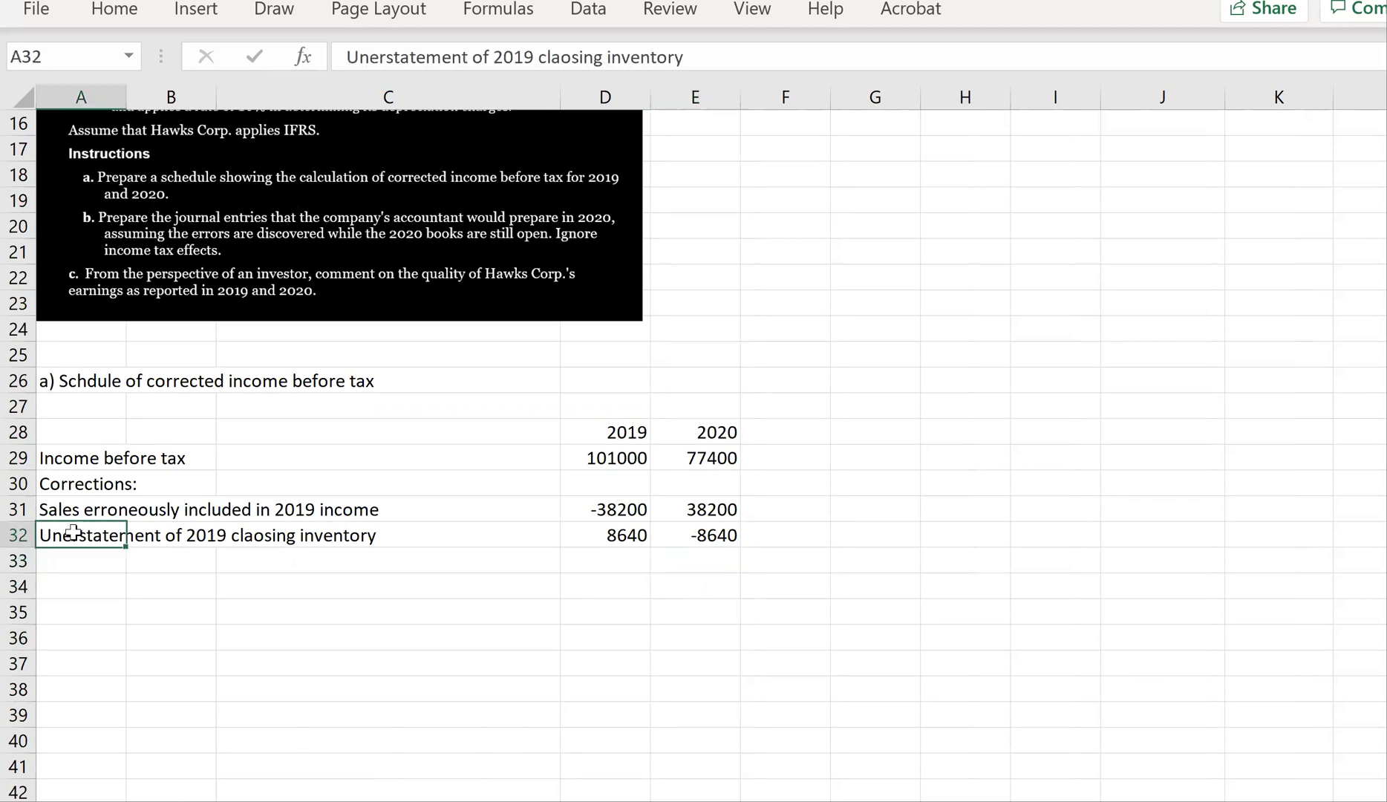
double_click(581, 57)
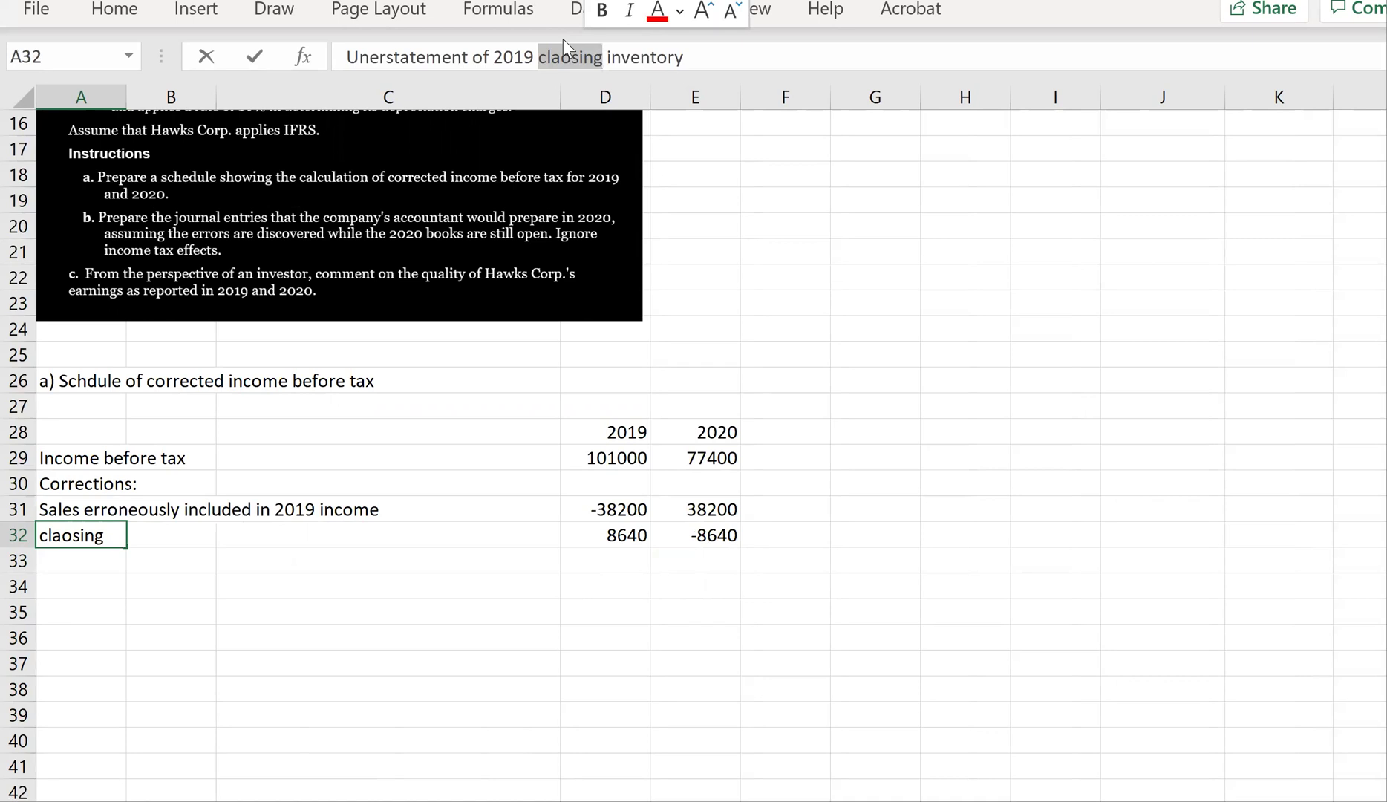
type("closing")
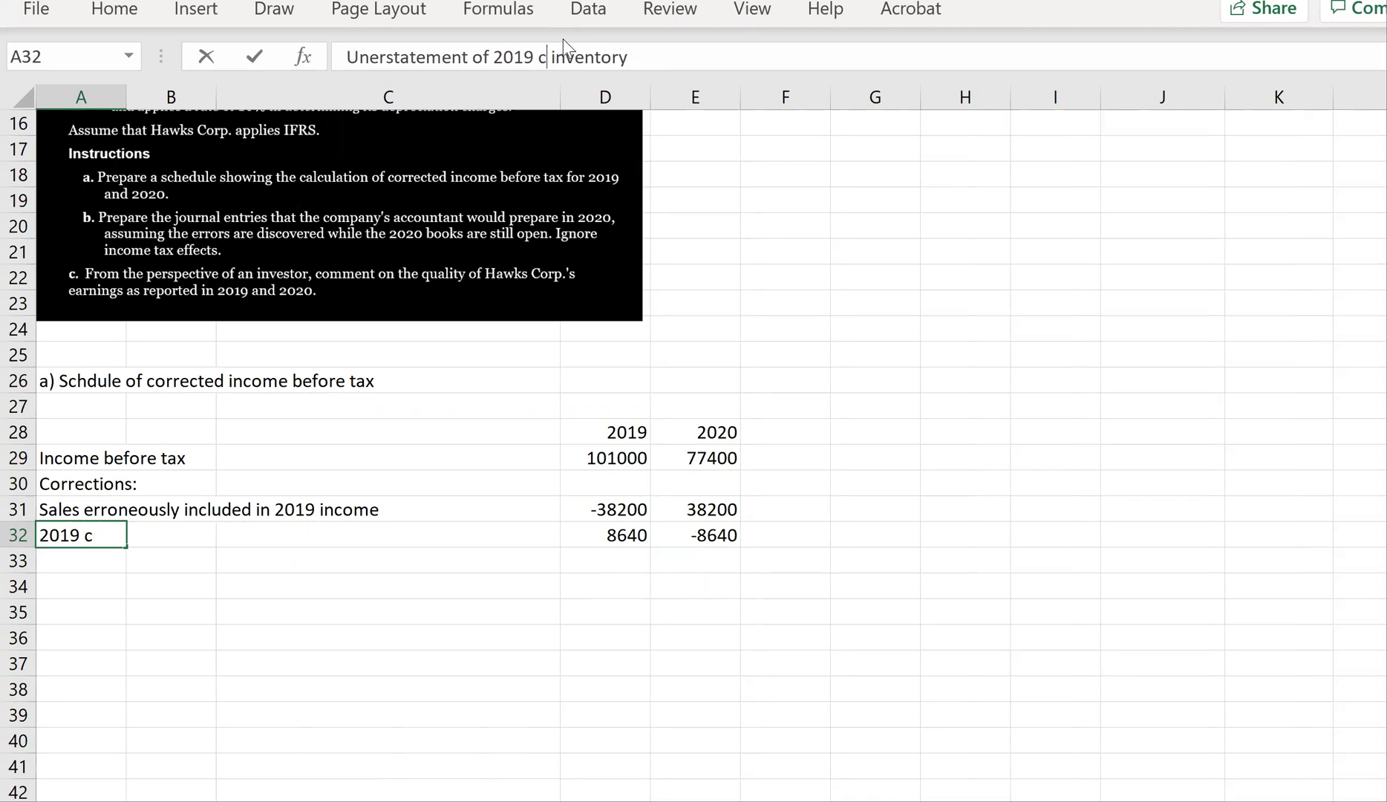
key("Return")
Review the 2019 and 2020 amounts in the closing inventory correction row.
key("Up")
key("Right")
key("Right")
key("Right")
key("Right")
key("Right")
key("Left")
key("Left")
key("Right")
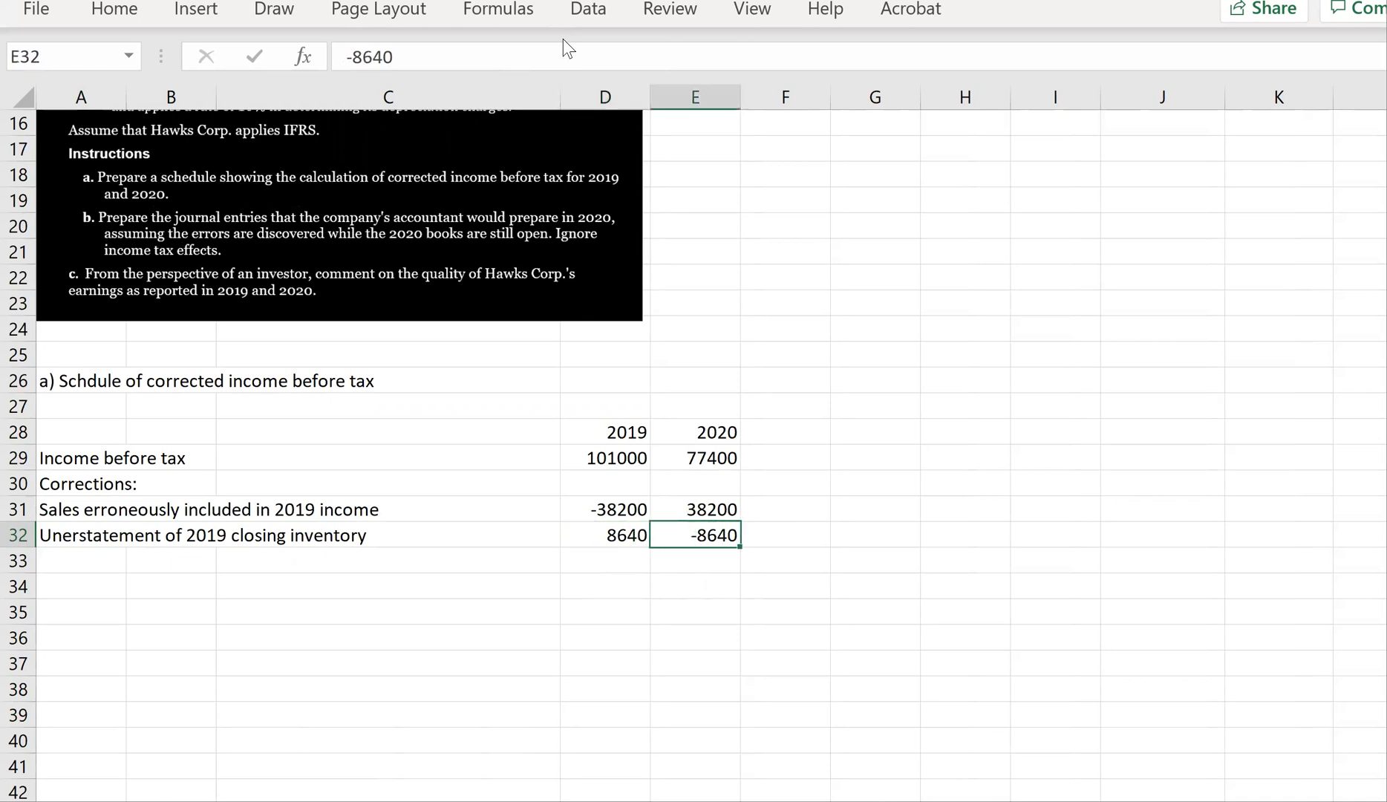
key("Left")
key("Right")
key("Left")
key("Left")
key("Left")
key("Left")
key("Down")
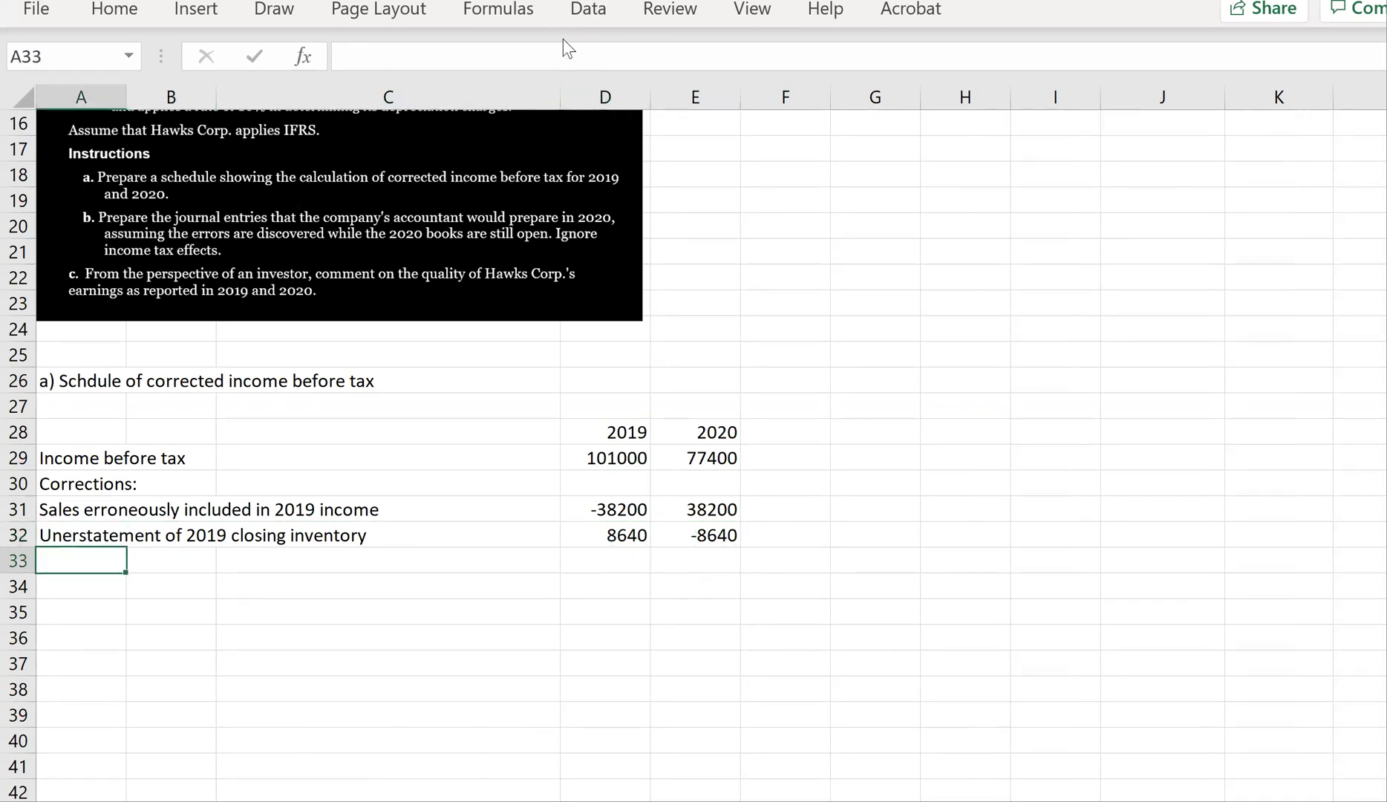
Correct the first word of the label in cell A32 to "Understatement".
key("Up")
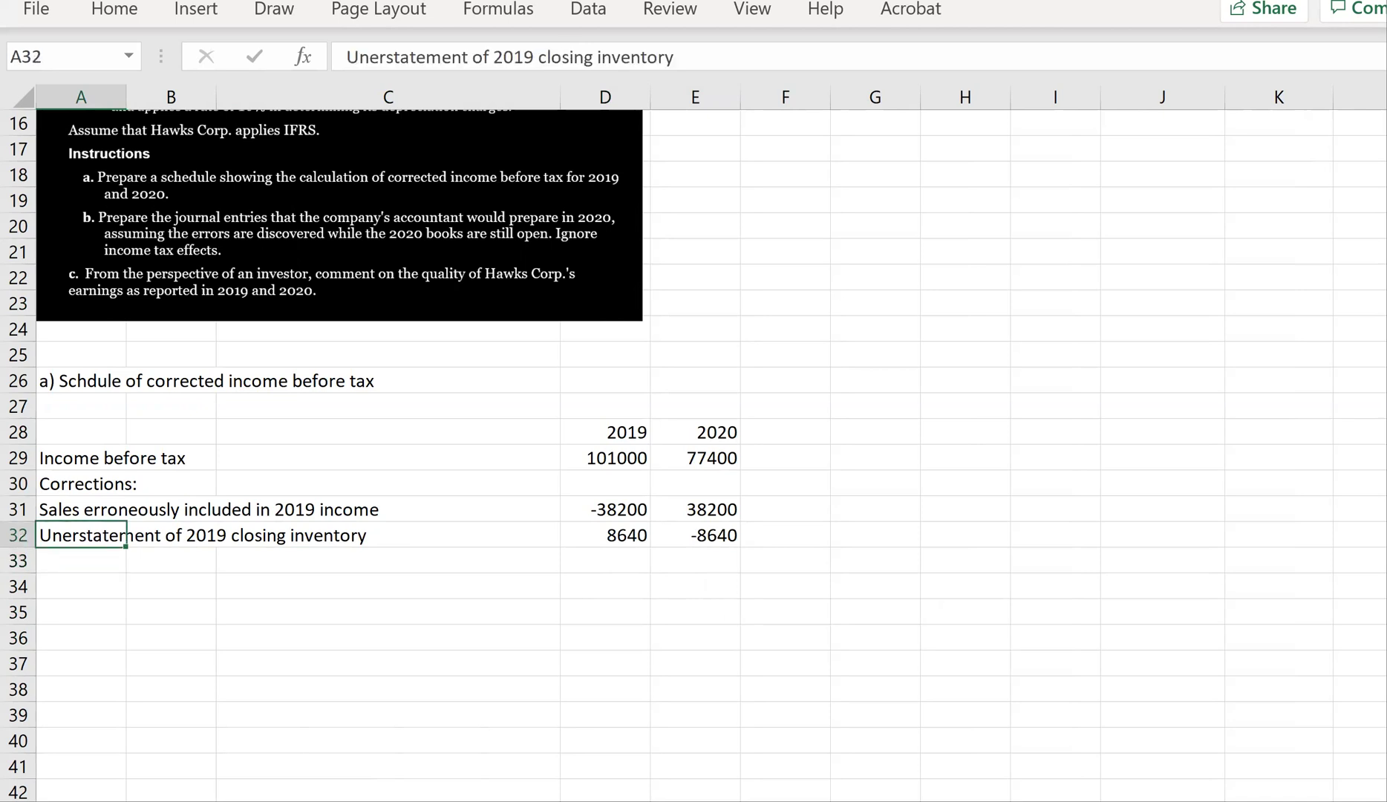
left_click(369, 57)
type("d")
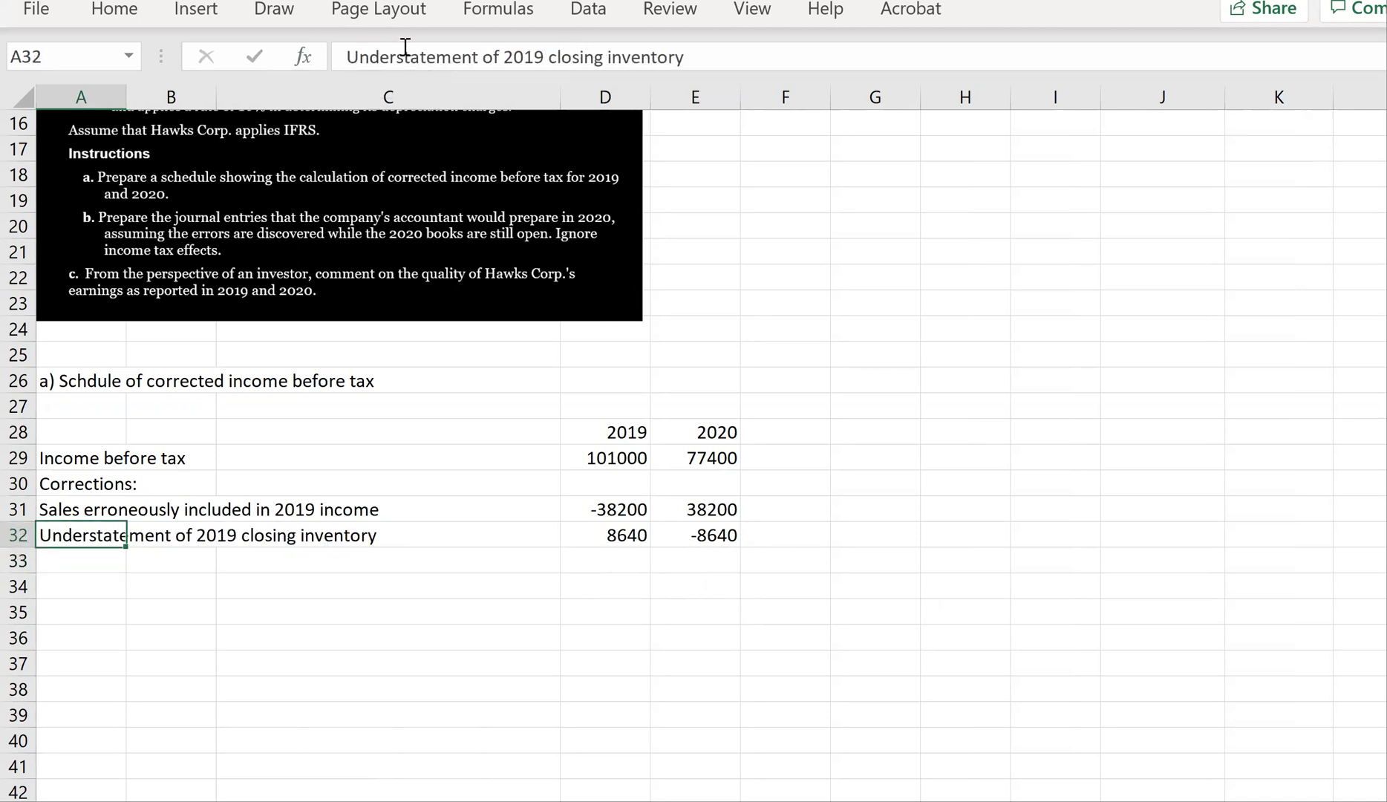
key("Return")
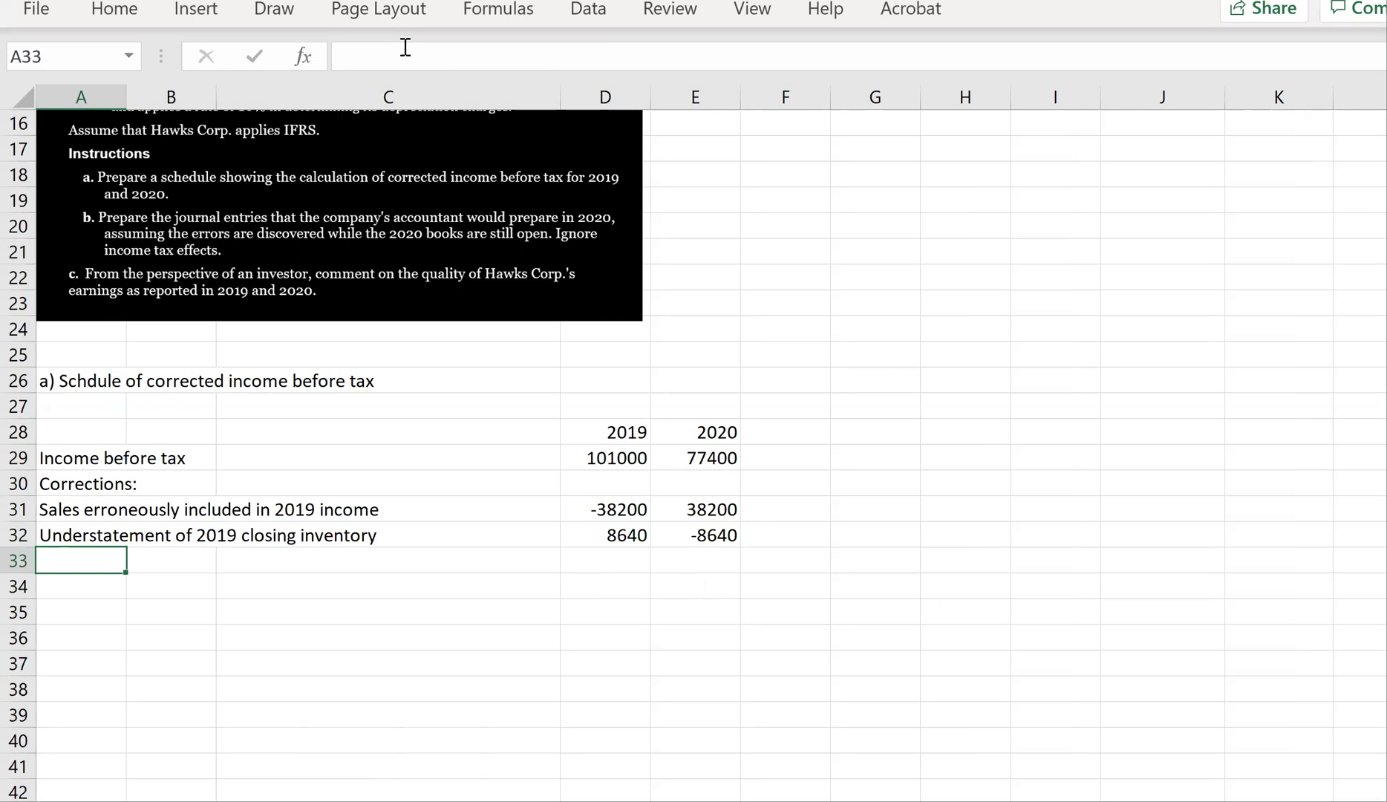
Label cell A33 "Adjustment to bond interest expense" as the next correction row.
type("Adjustment to beon")
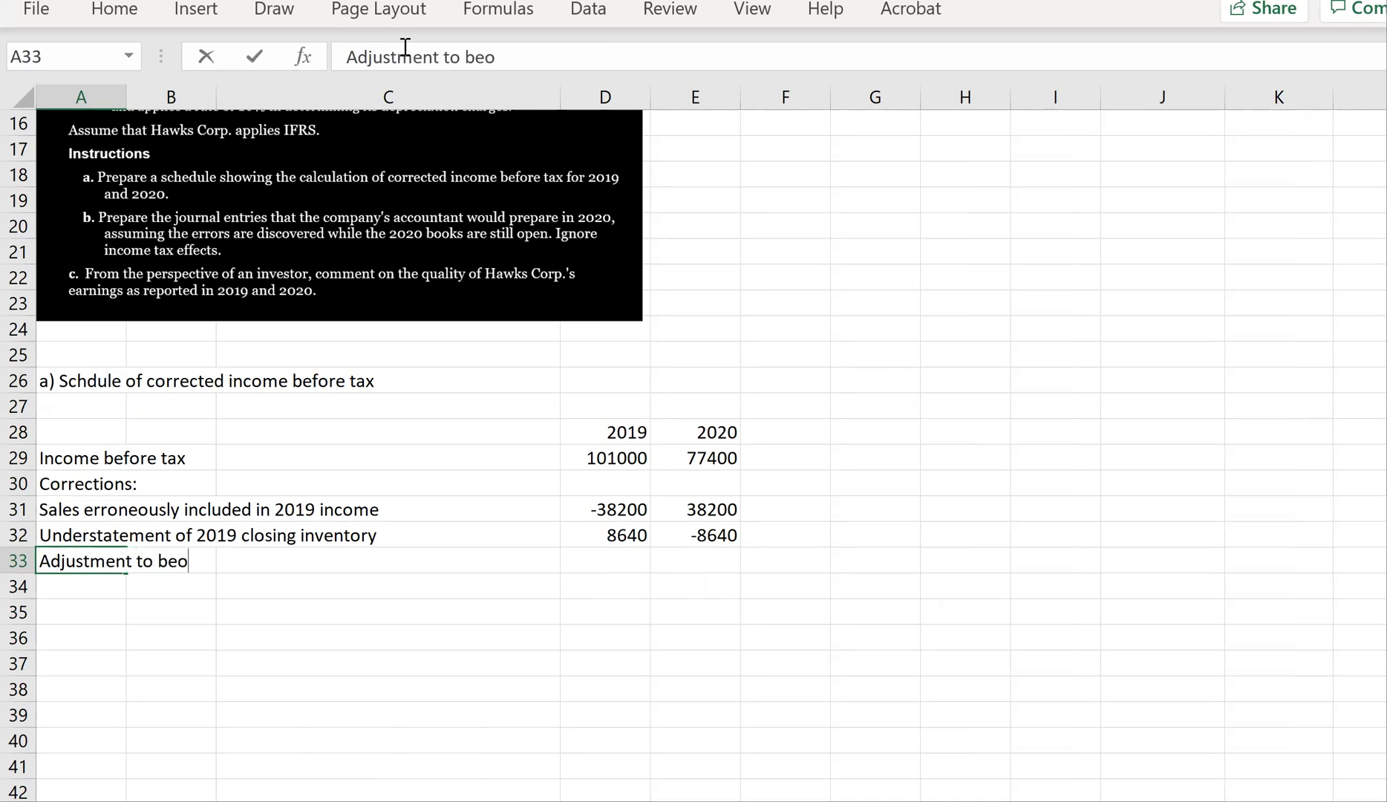
key("BackSpace")
key("BackSpace")
key("BackSpace")
type("odn int")
key("BackSpace")
key("BackSpace")
key("BackSpace")
key("BackSpace")
key("BackSpace")
key("BackSpace")
type("nd interest expense")
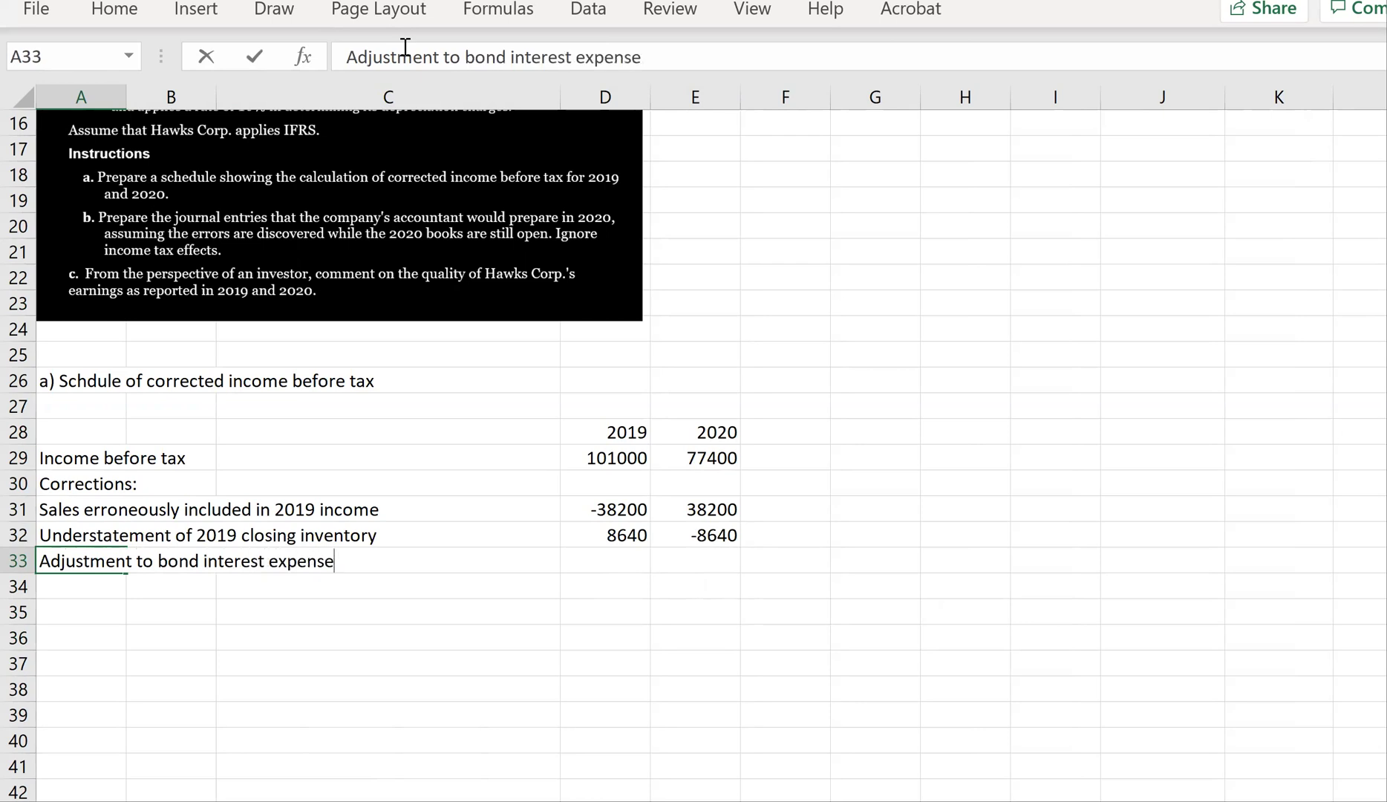
key("Return")
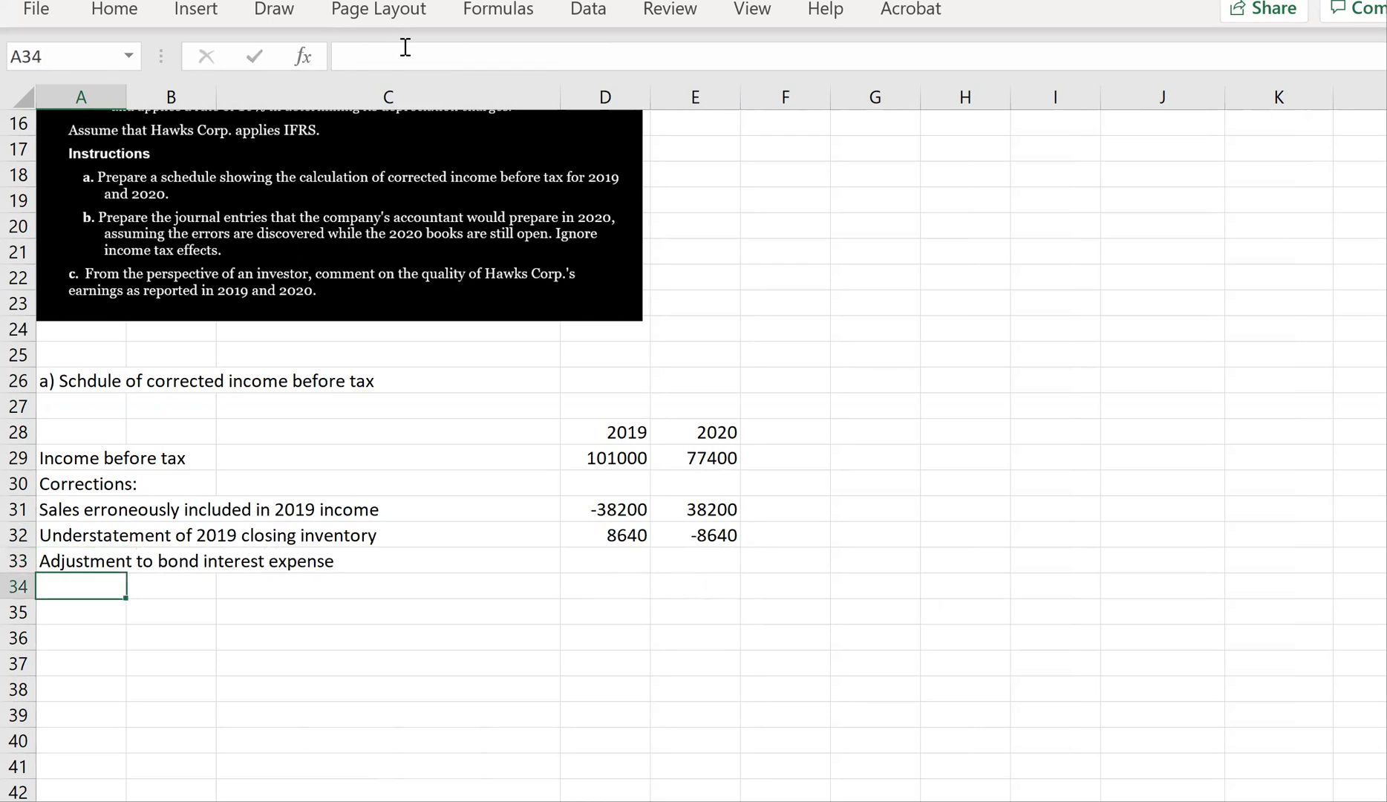
Start a bond amortization table beside the problem text with headings "Date" in E7 and "Cash paid" in F7.
scroll(405, 47, "up", 3)
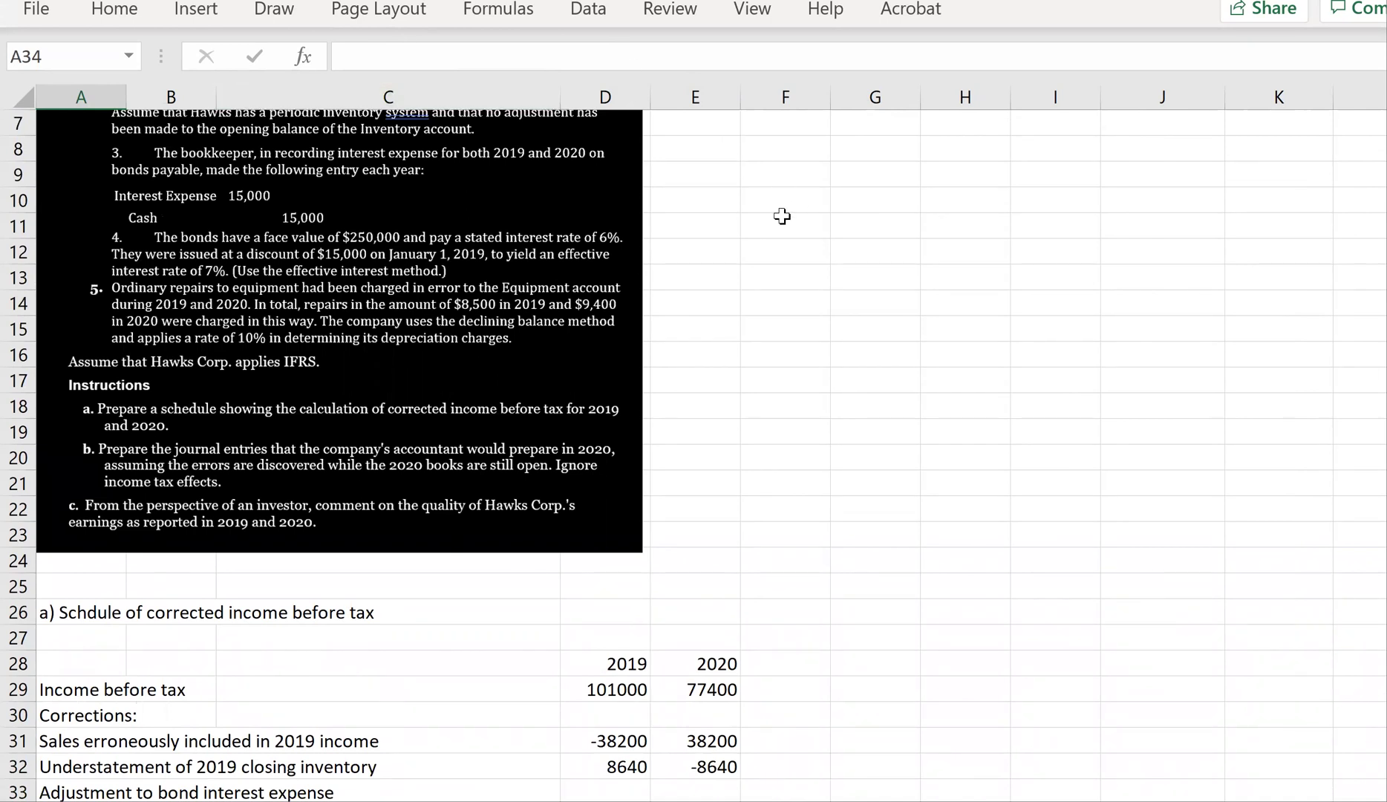
scroll(772, 208, "up", 1)
left_click(756, 198)
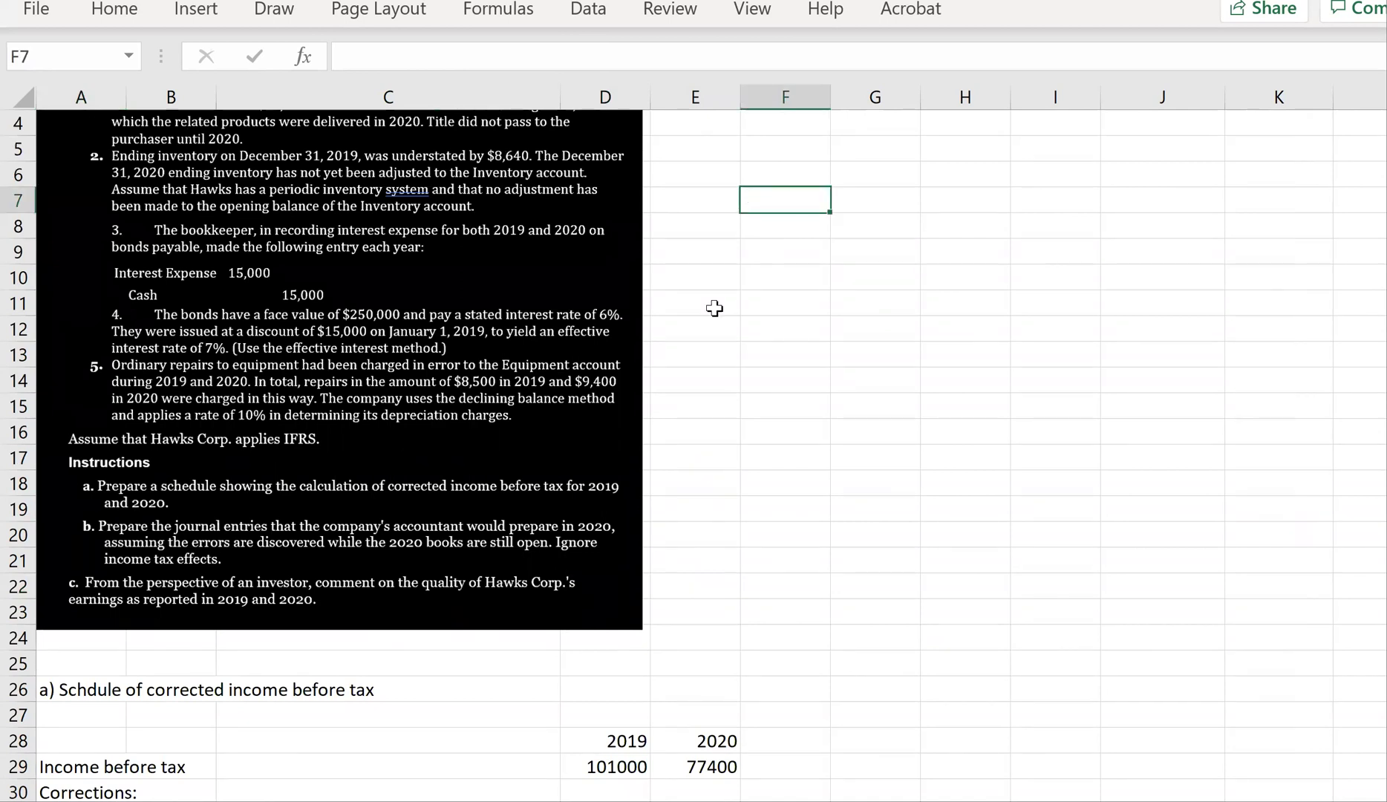
key("Left")
type("Date")
key("Tab")
type("Cash f")
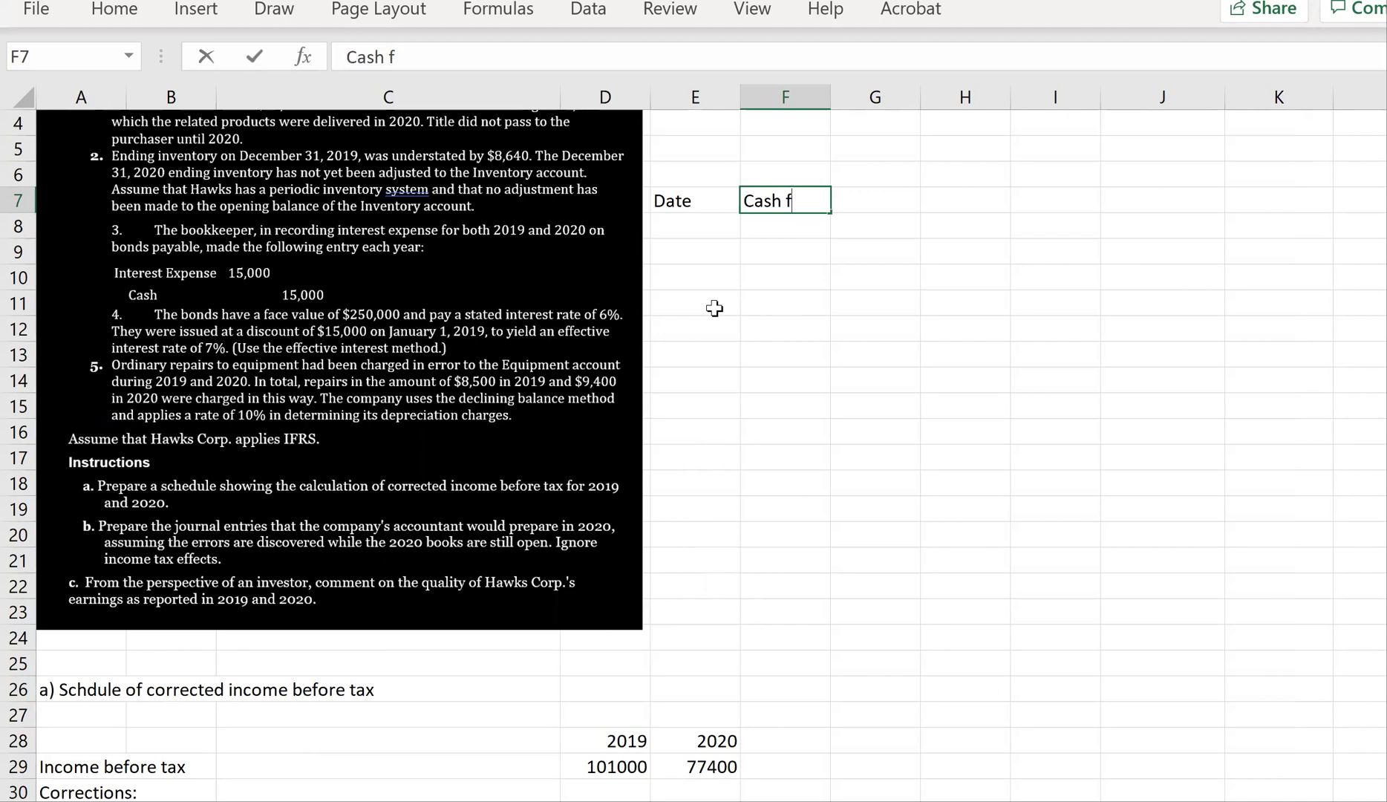
key("BackSpace")
type("paid")
key("Tab")
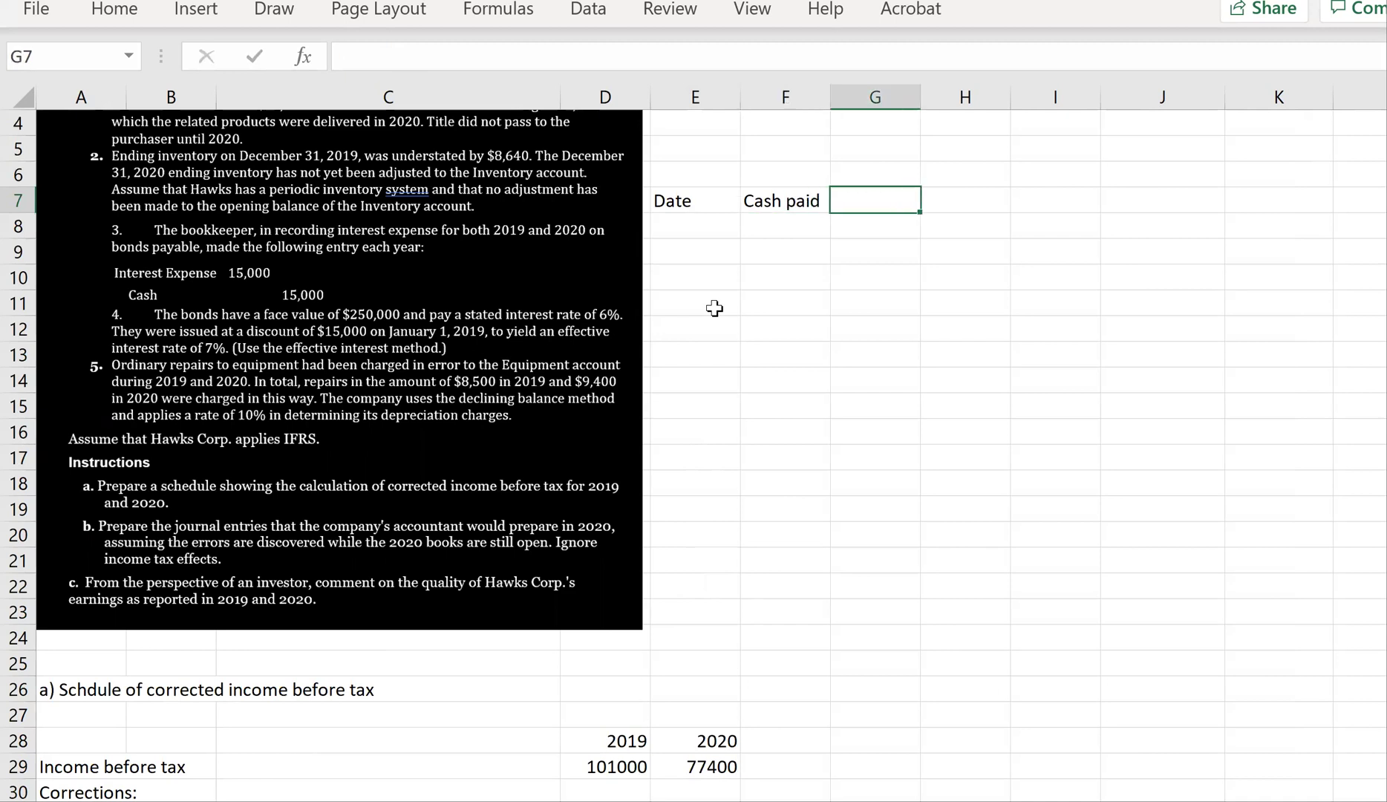
Add the remaining table headings "Int expense" in G7, "Amort" in H7 and "CV" in I7.
type("Inte")
key("BackSpace")
type("expense")
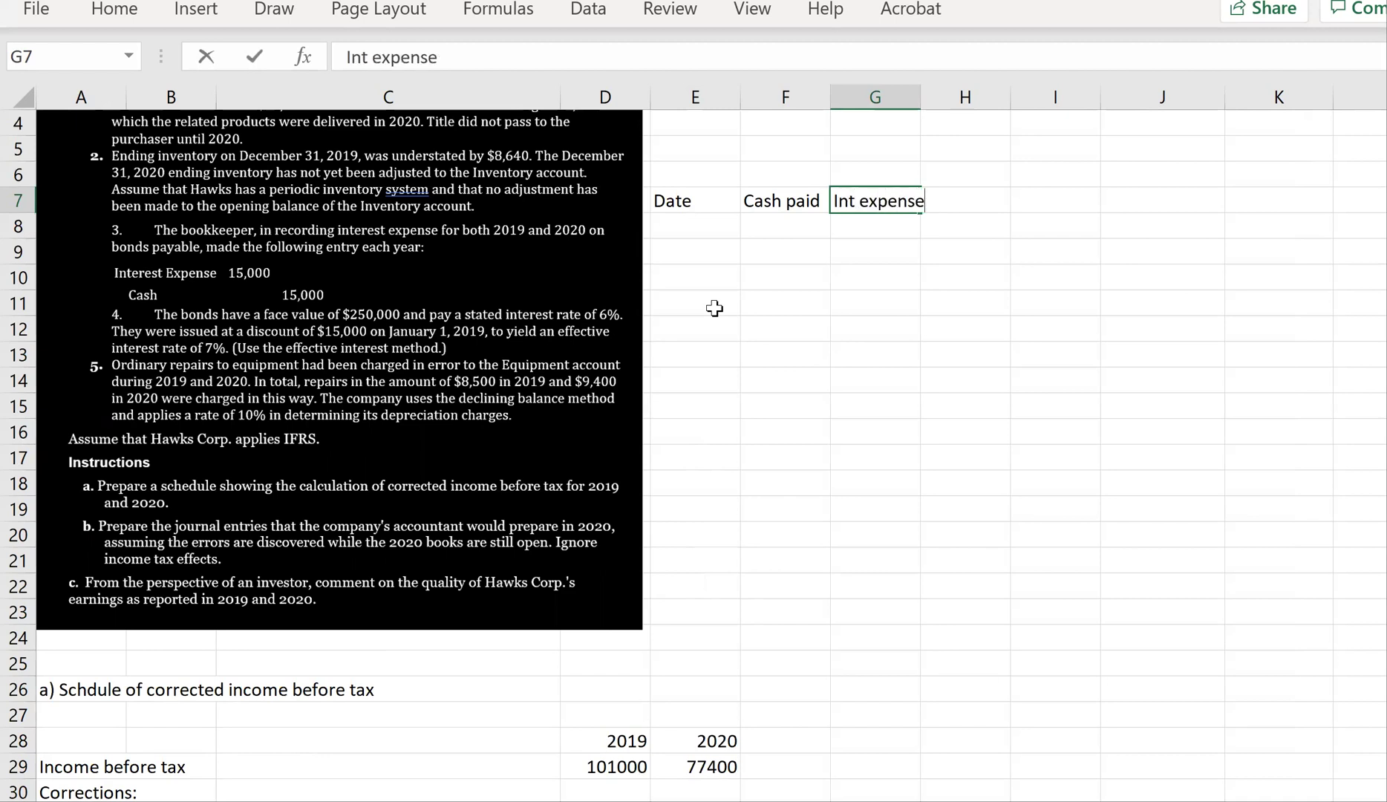
key("Tab")
type("Amrotiati")
key("BackSpace")
key("BackSpace")
key("BackSpace")
key("BackSpace")
key("BackSpace")
key("BackSpace")
key("BackSpace")
type("ort")
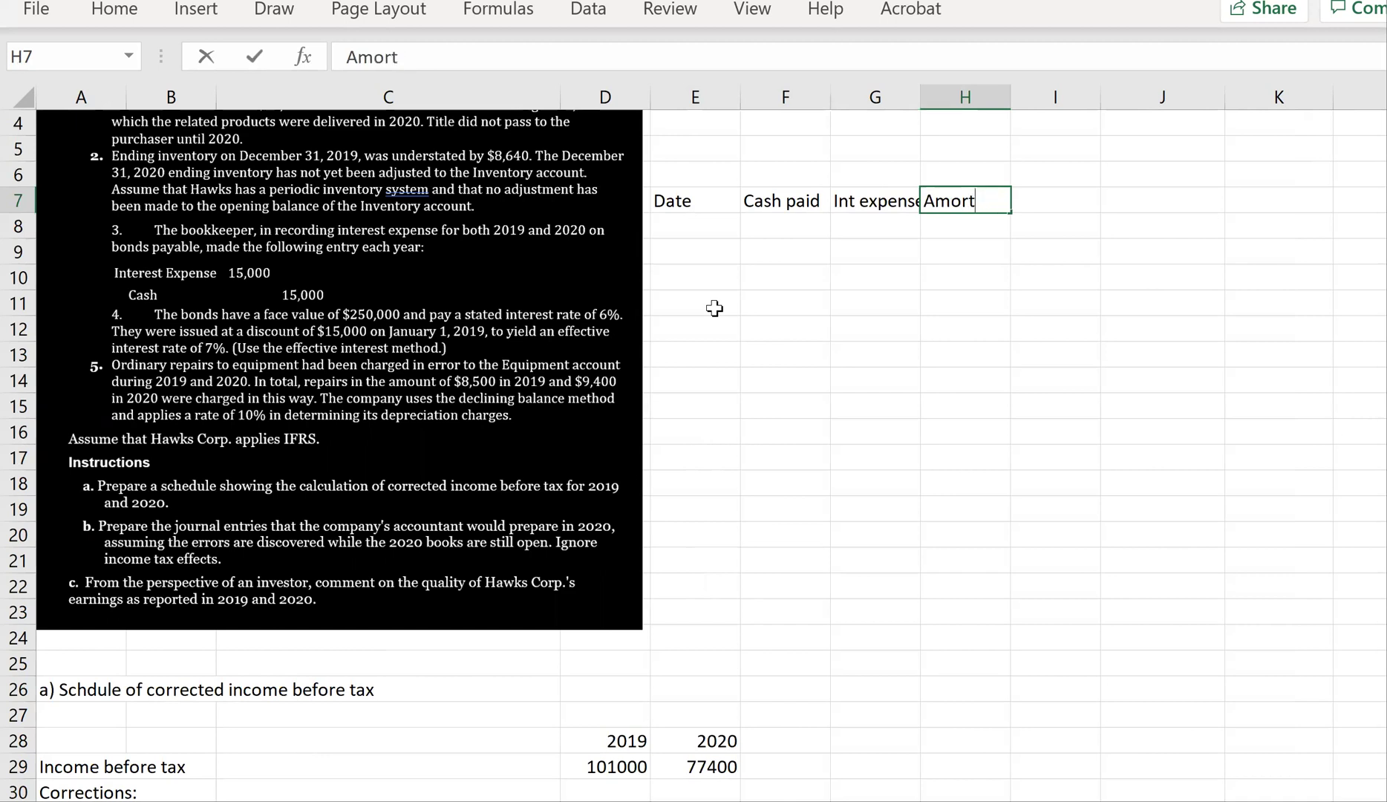
key("Tab")
type("CV")
key("Return")
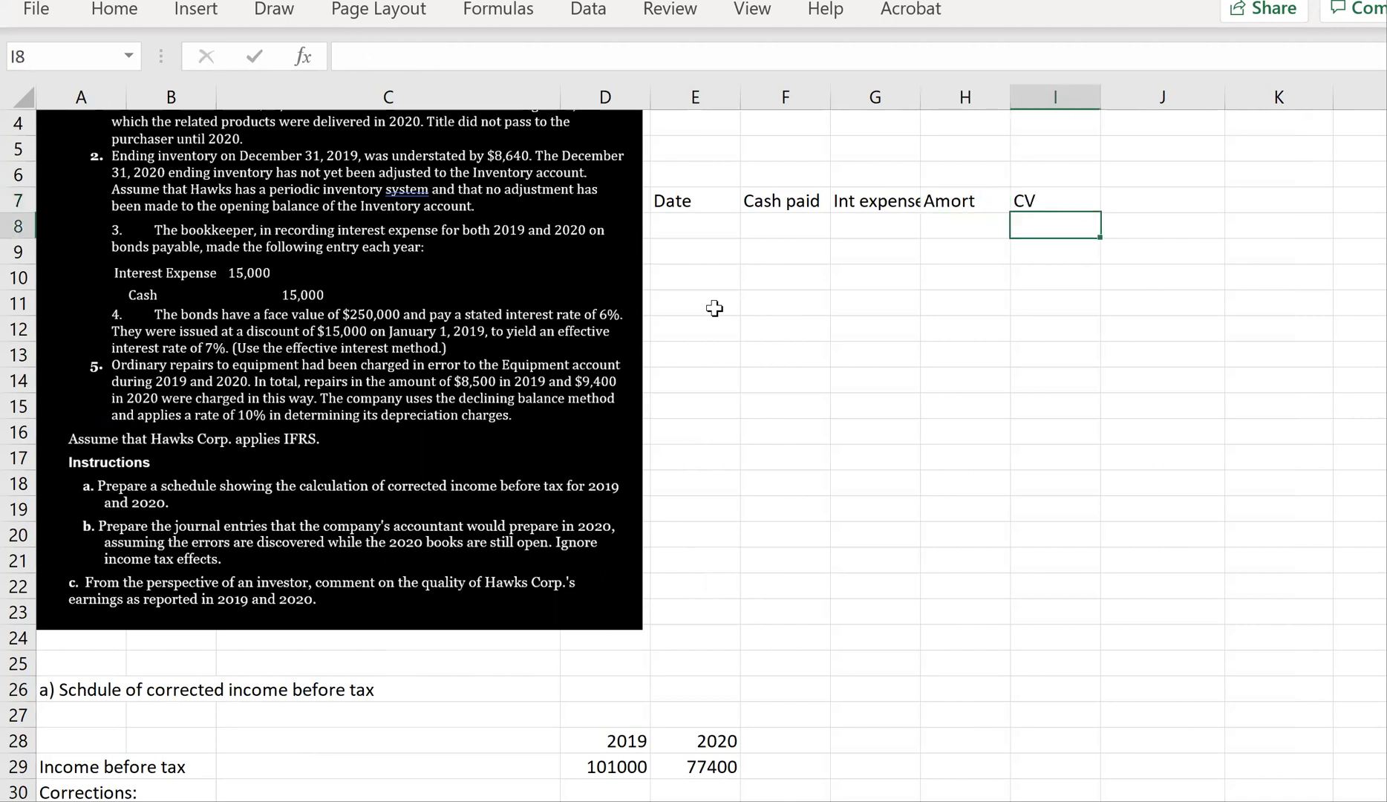
Widen columns F and G so the "Cash paid" and "Int expense" headings fit.
left_click_drag(830, 95, 882, 91)
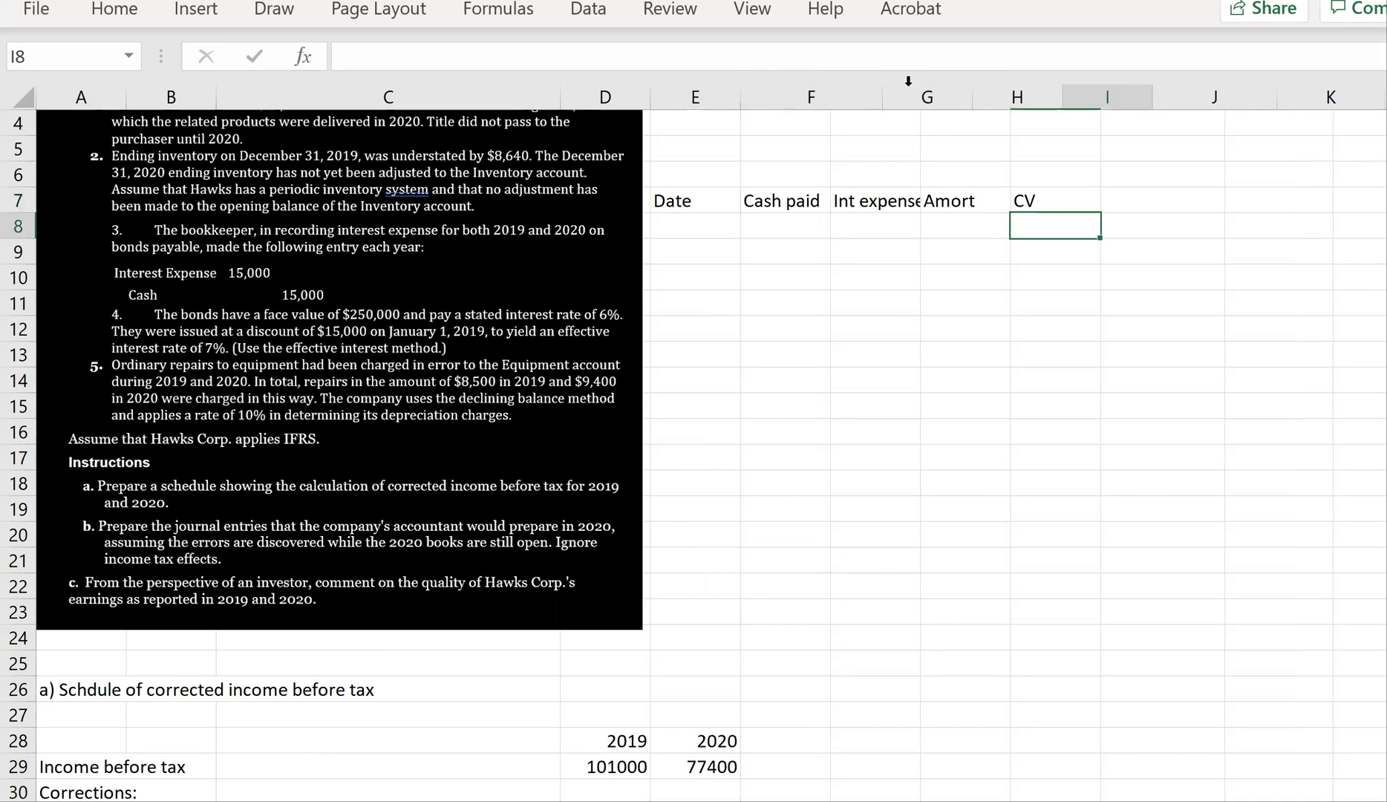
left_click(925, 89)
left_click_drag(972, 89, 1008, 89)
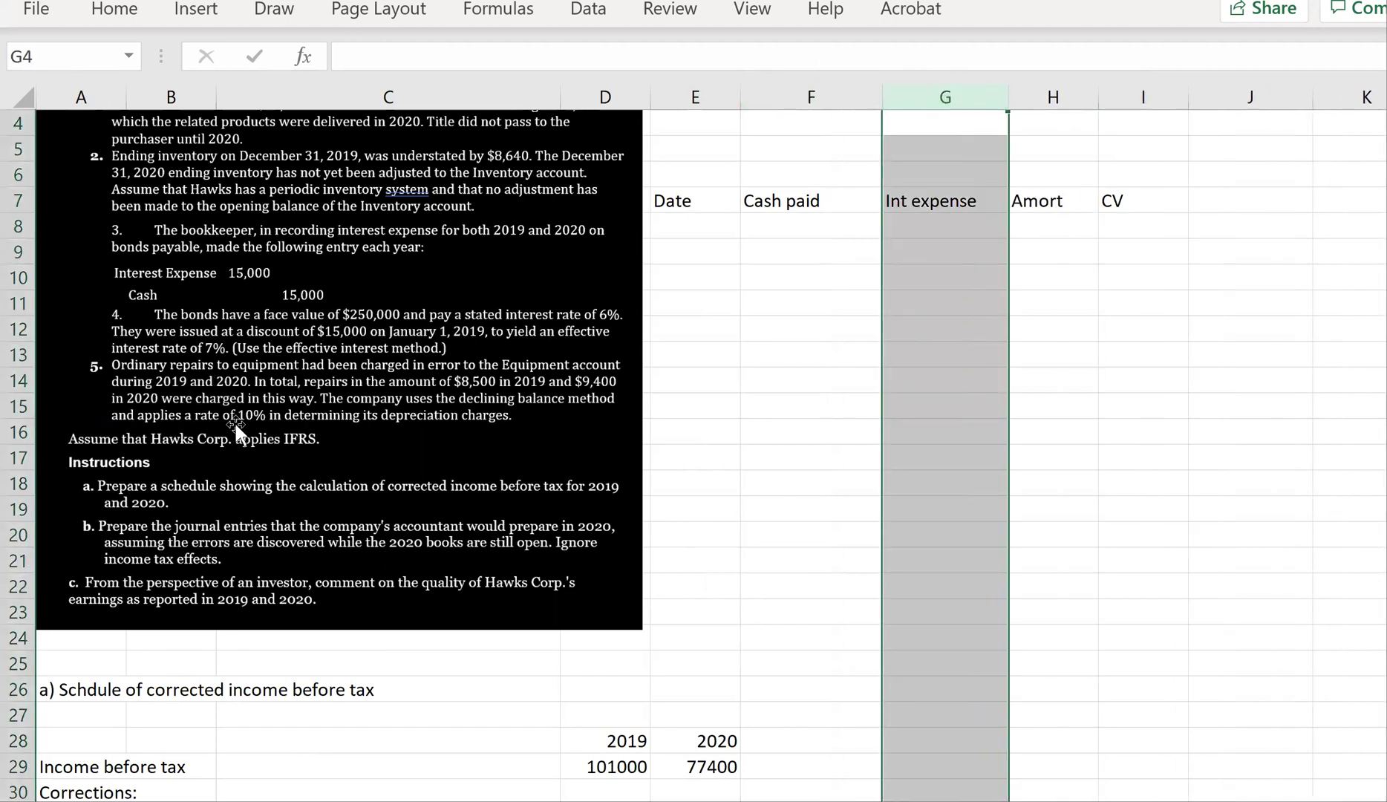
Enter the bond face value 250000 in F5 and the stated interest rate 6% in F6.
left_click(818, 146)
type("250000")
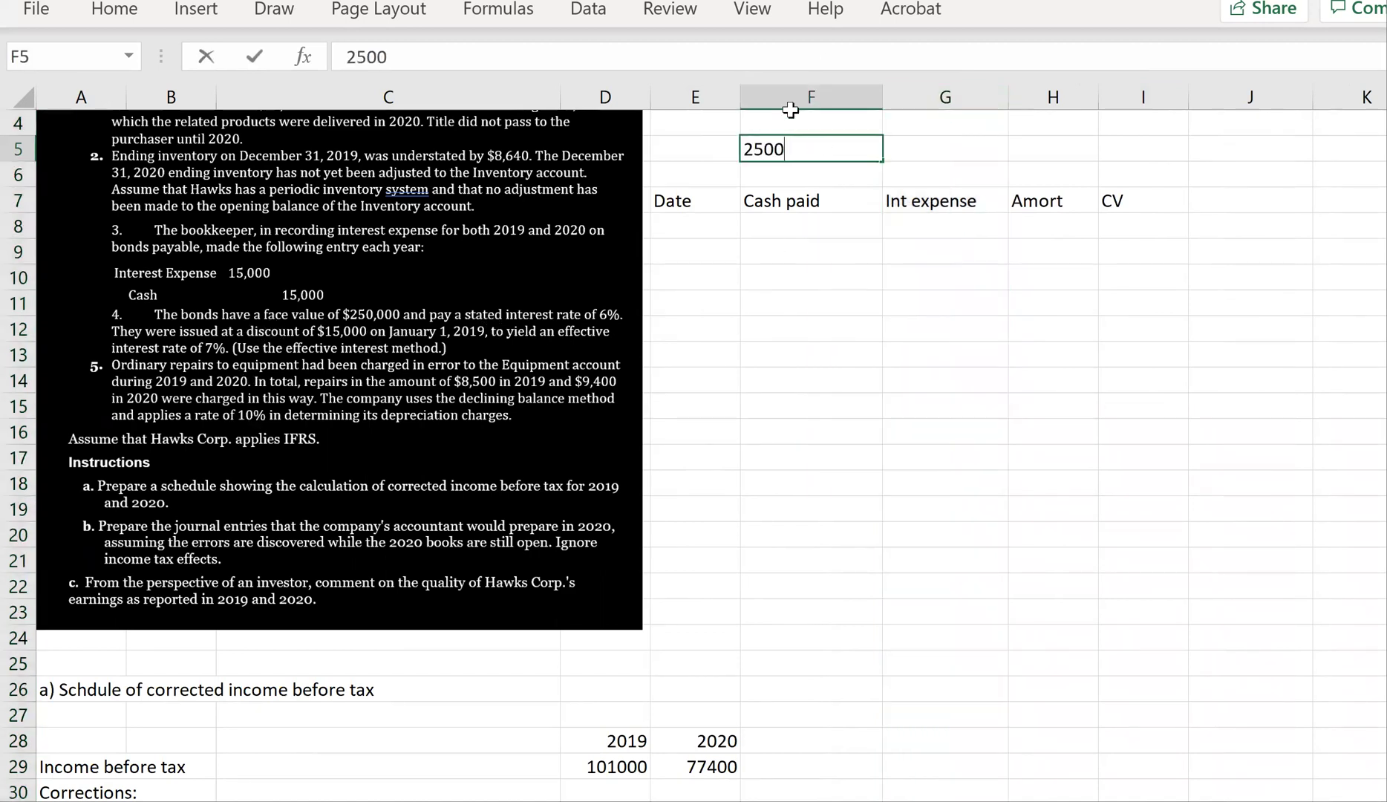
key("Return")
type("6%")
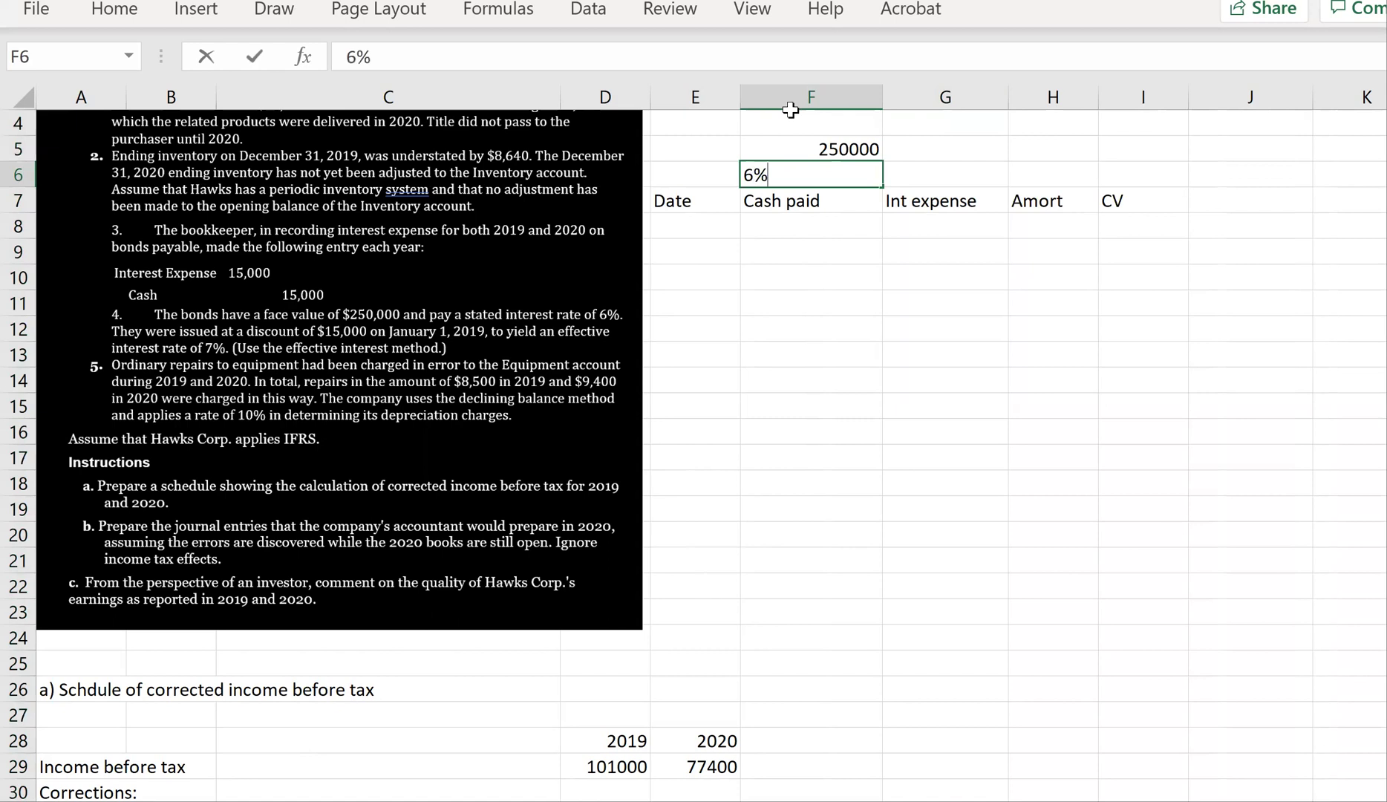
key("Return")
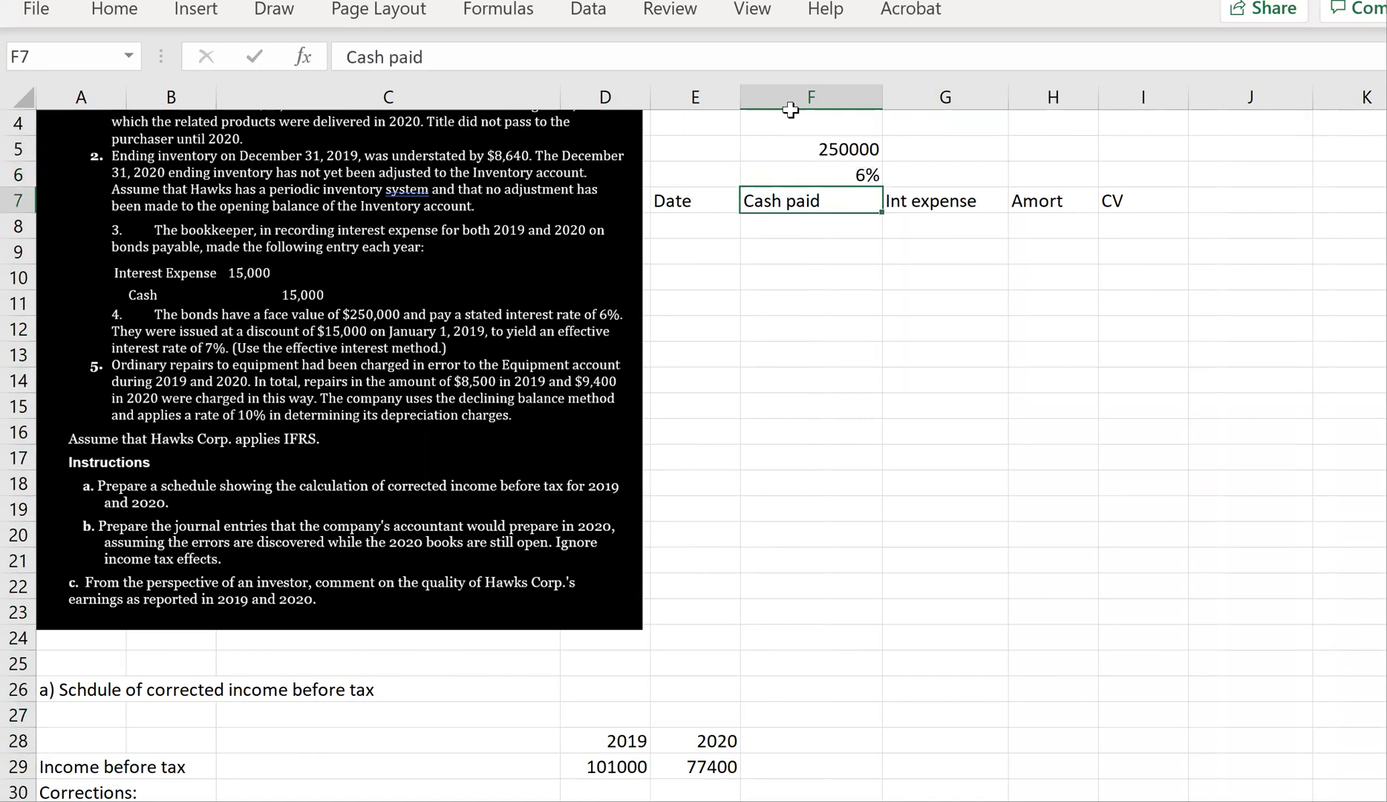
key("Up")
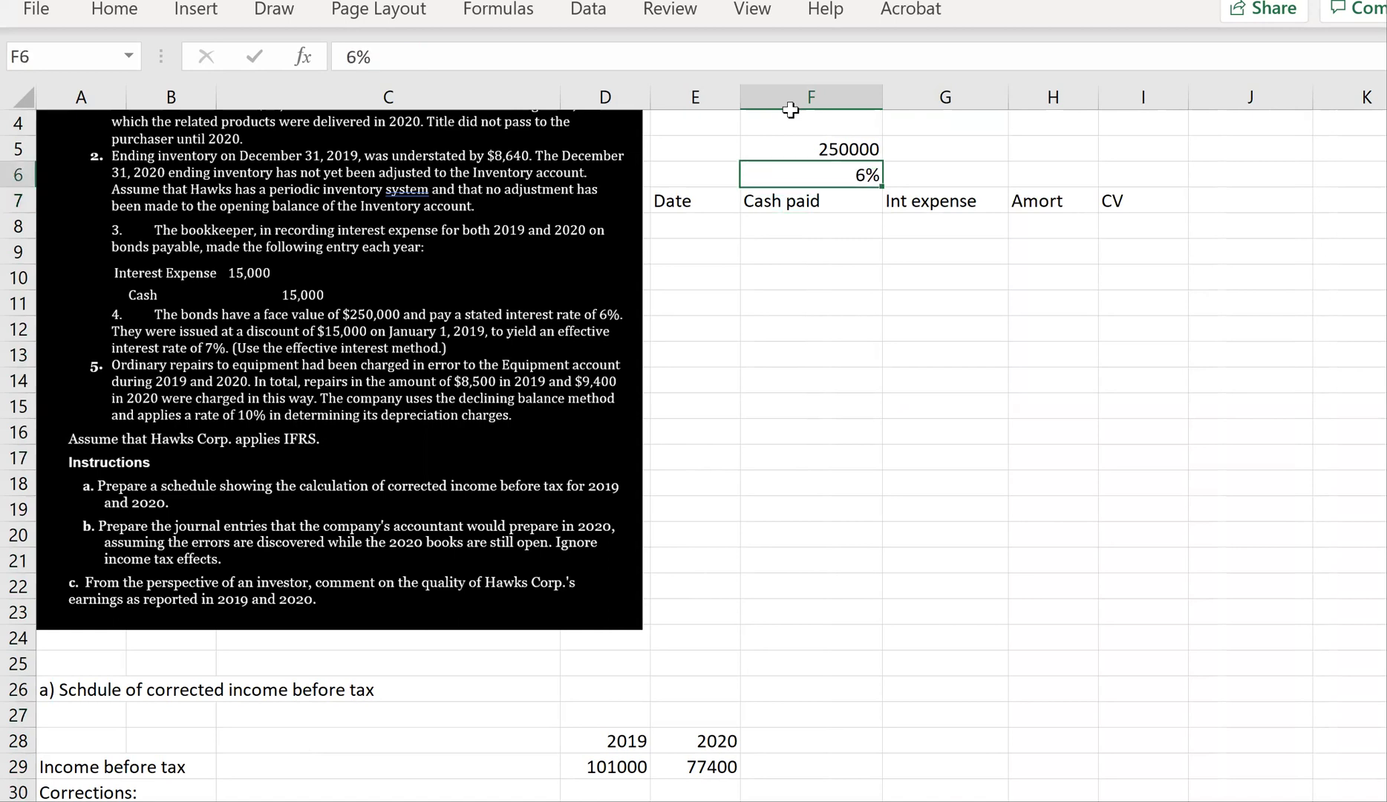
key("Right")
key("Down")
key("Down")
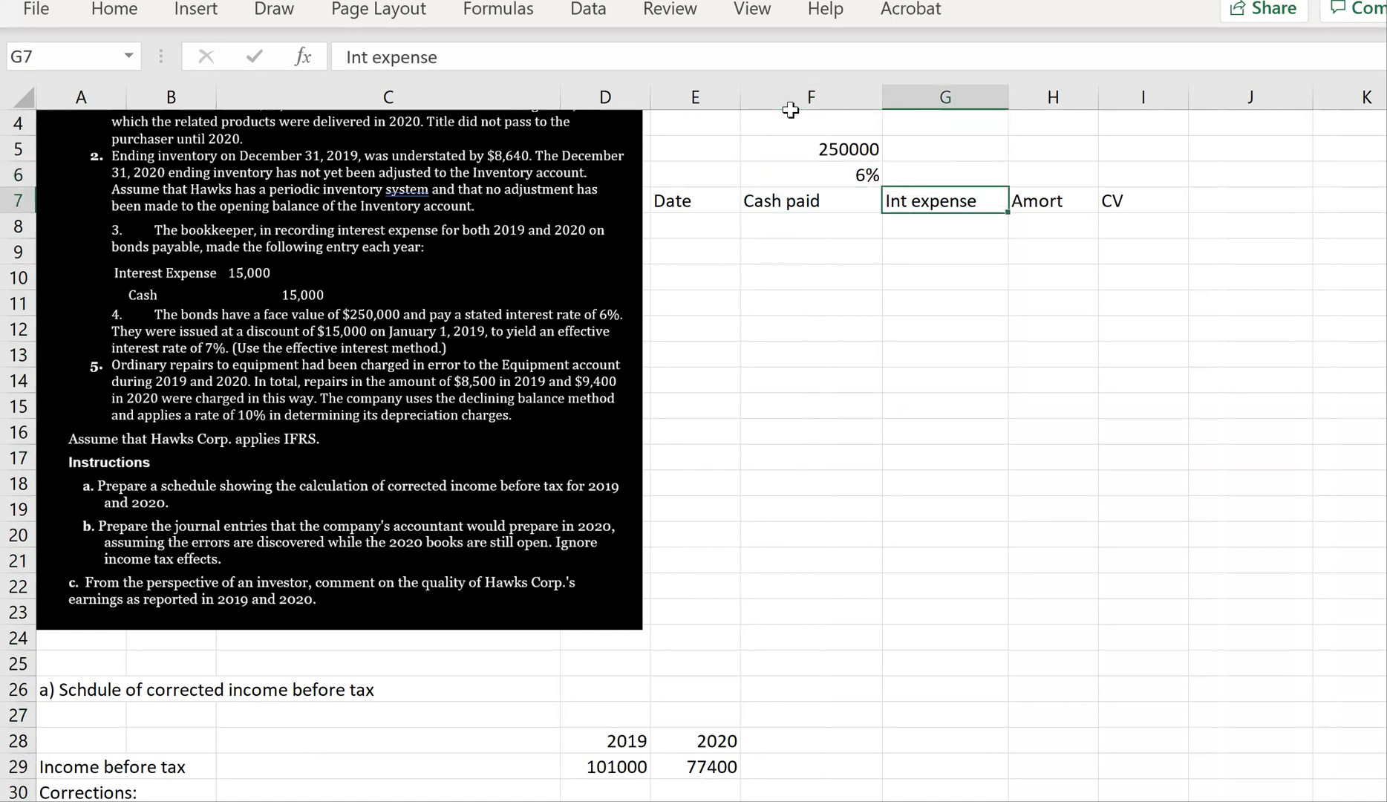
key("Right")
key("Right")
type("=")
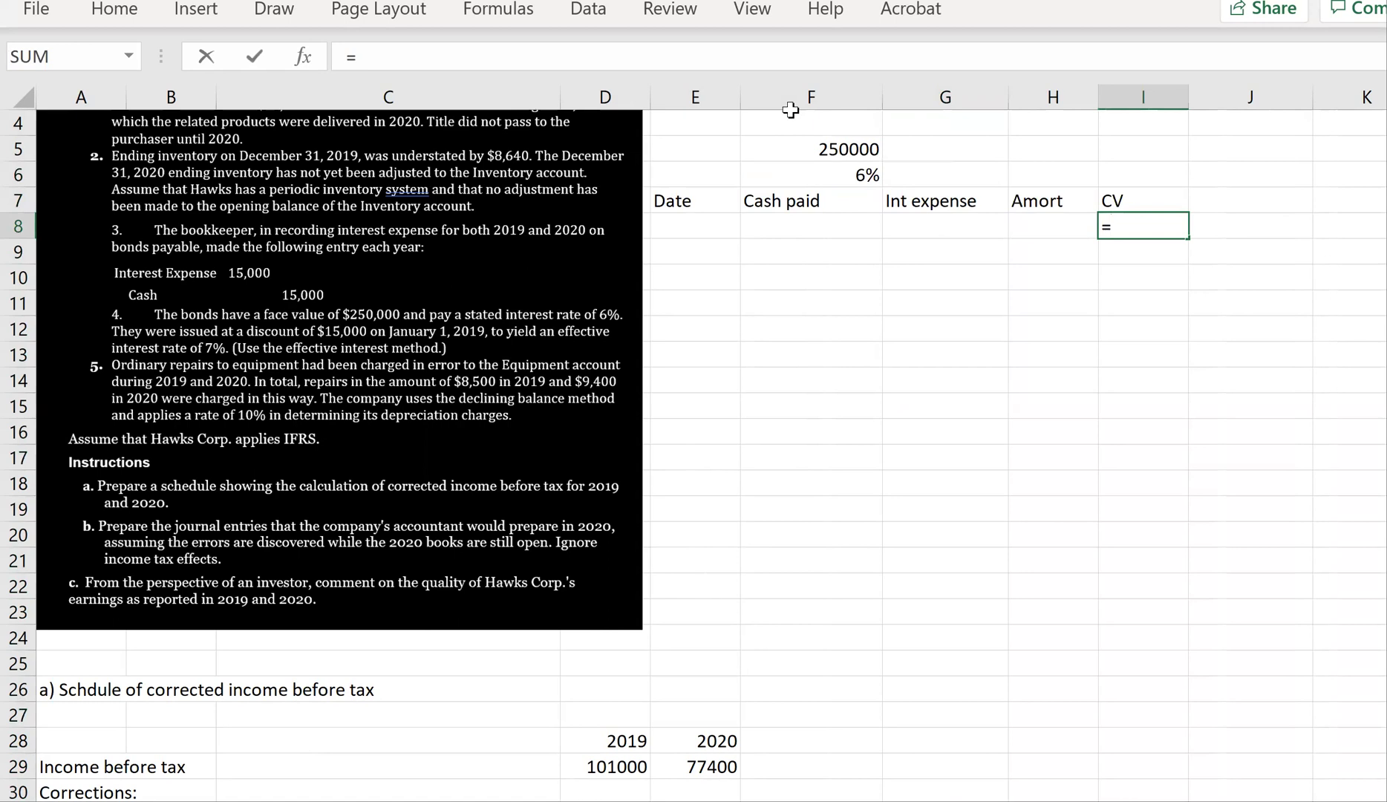
type("250000-15000")
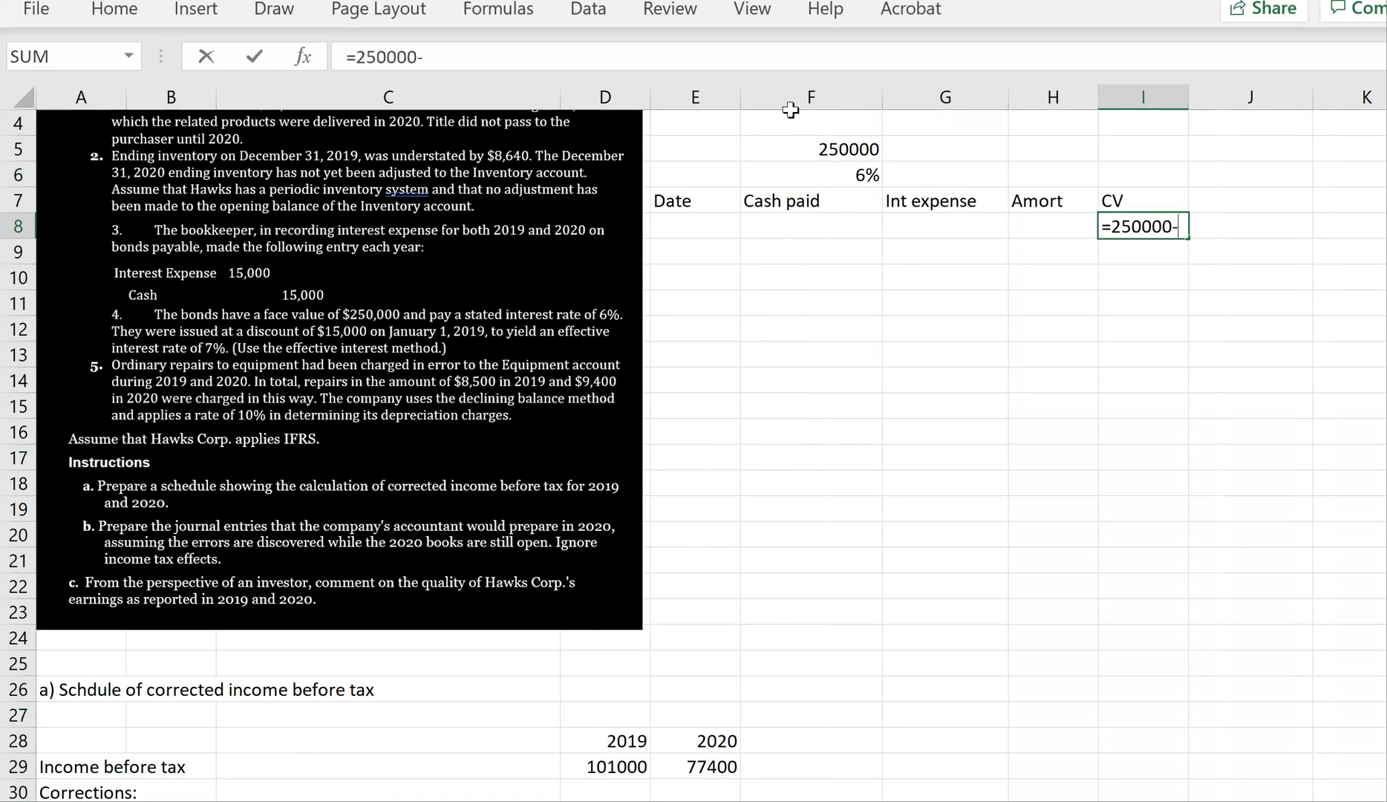
key("Return")
key("Up")
key("Up")
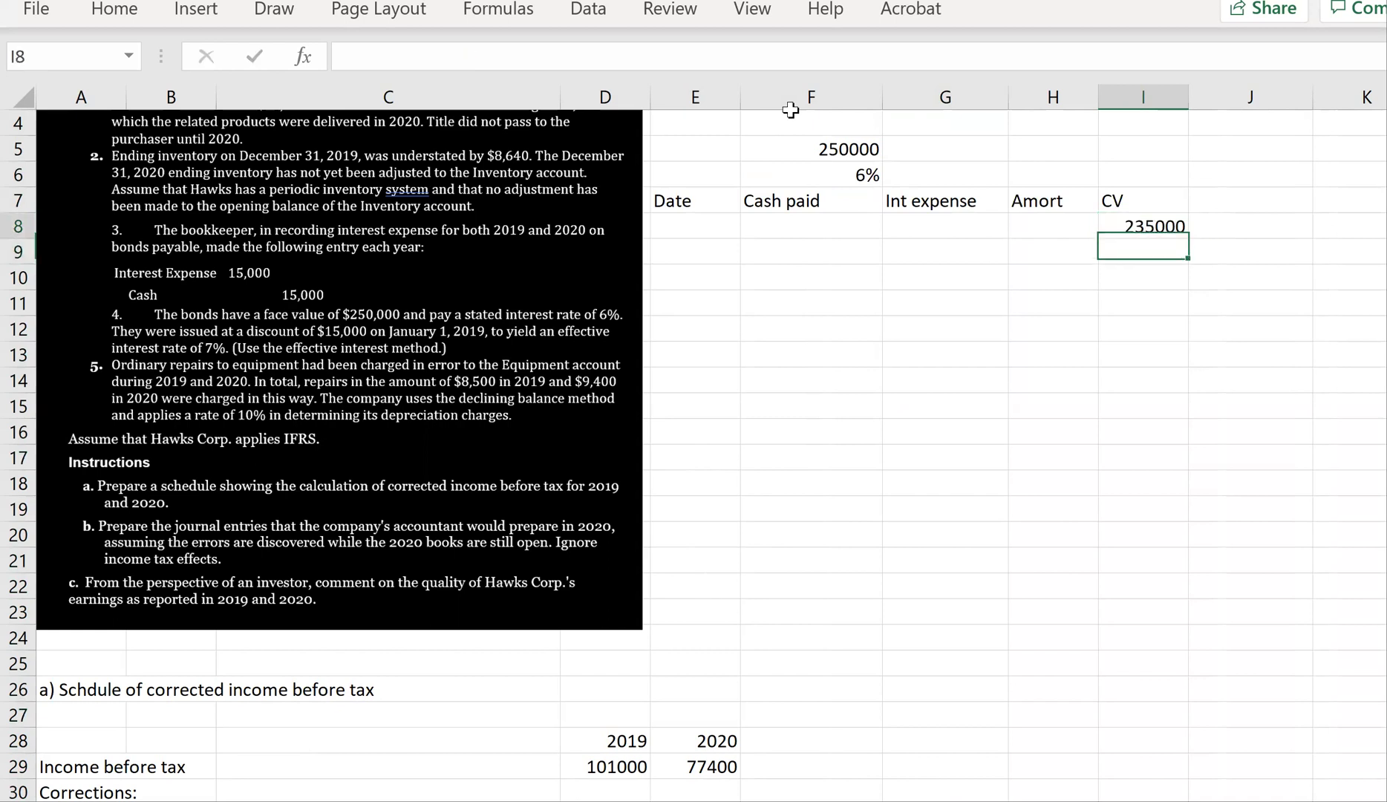
key("Down")
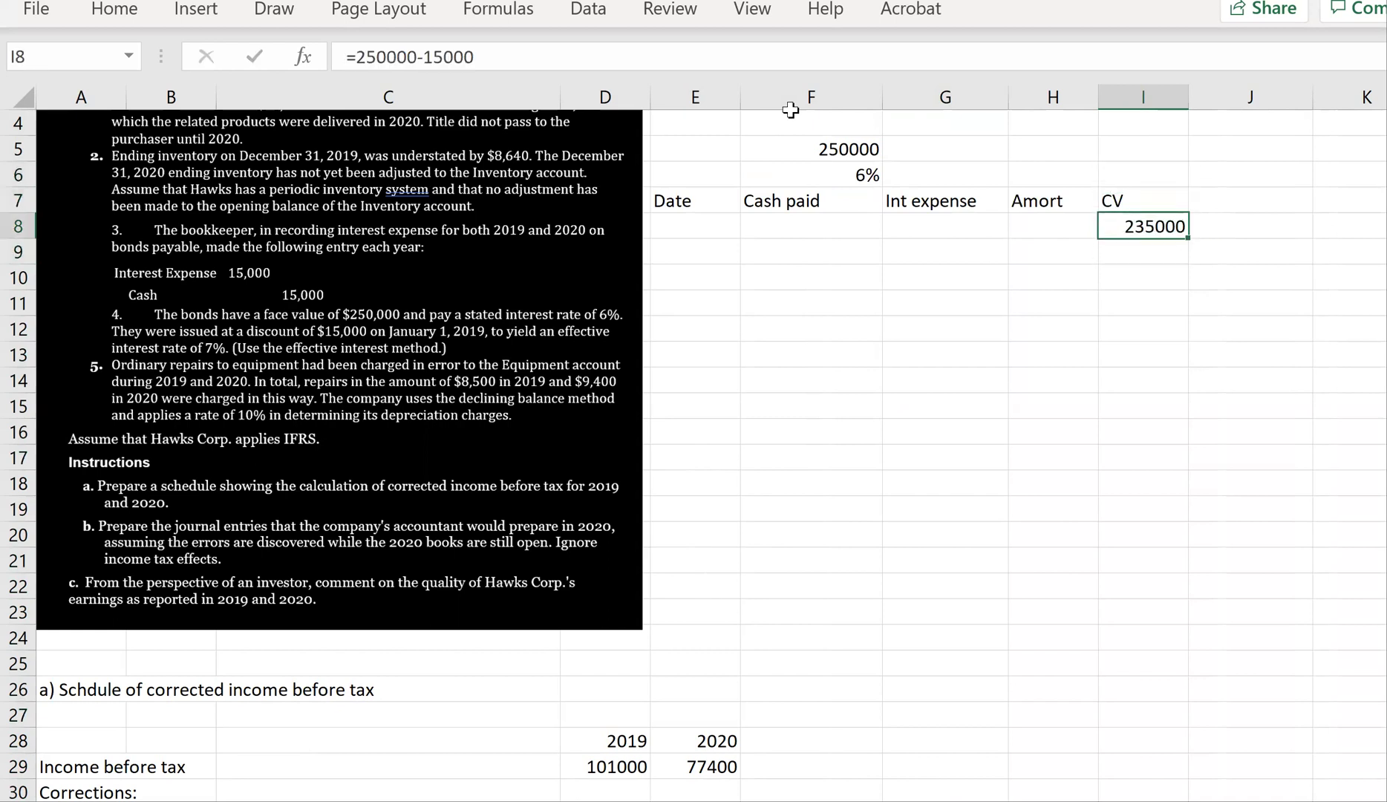
Enter the bonds' effective interest rate of 7% in G6 above the "Int expense" heading.
key("Up")
key("Up")
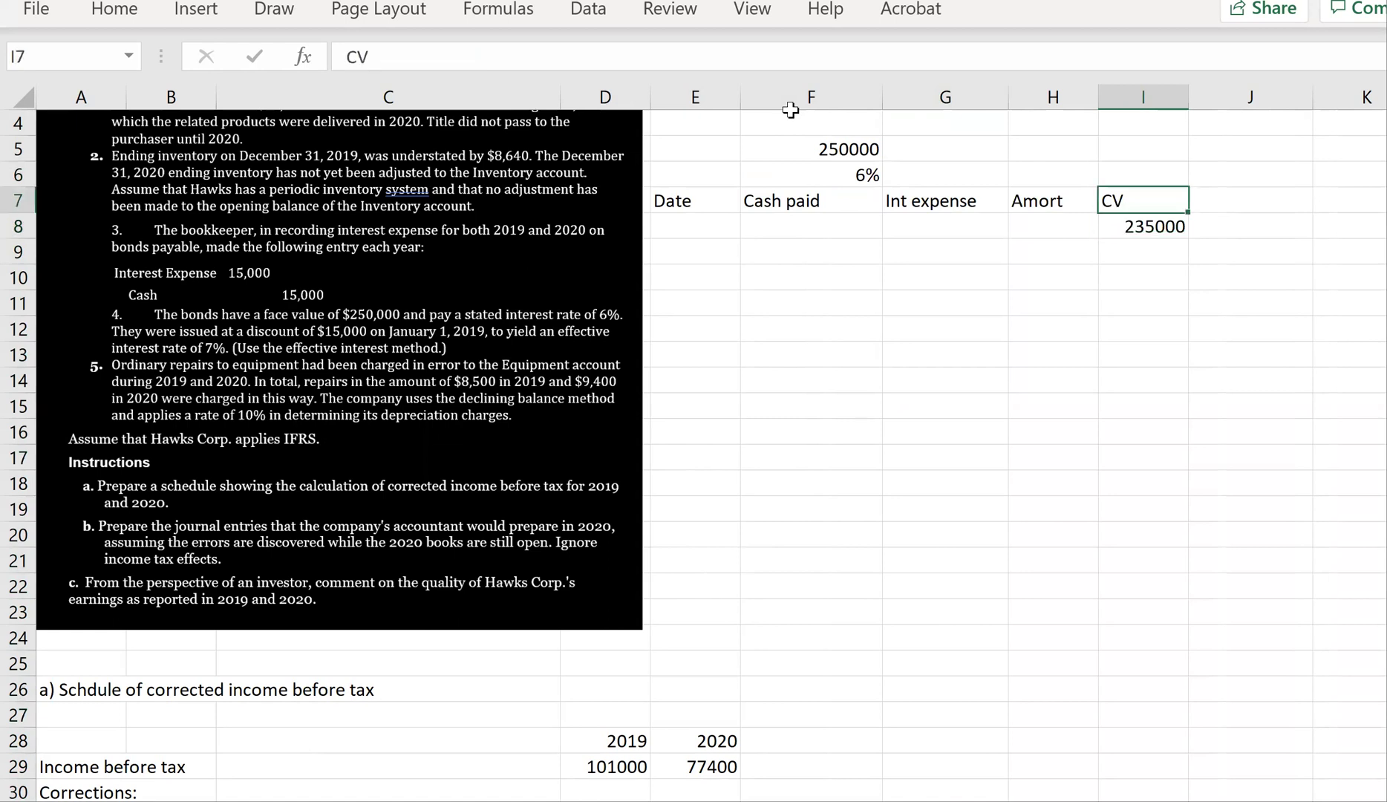
key("Left")
key("Left")
key("Right")
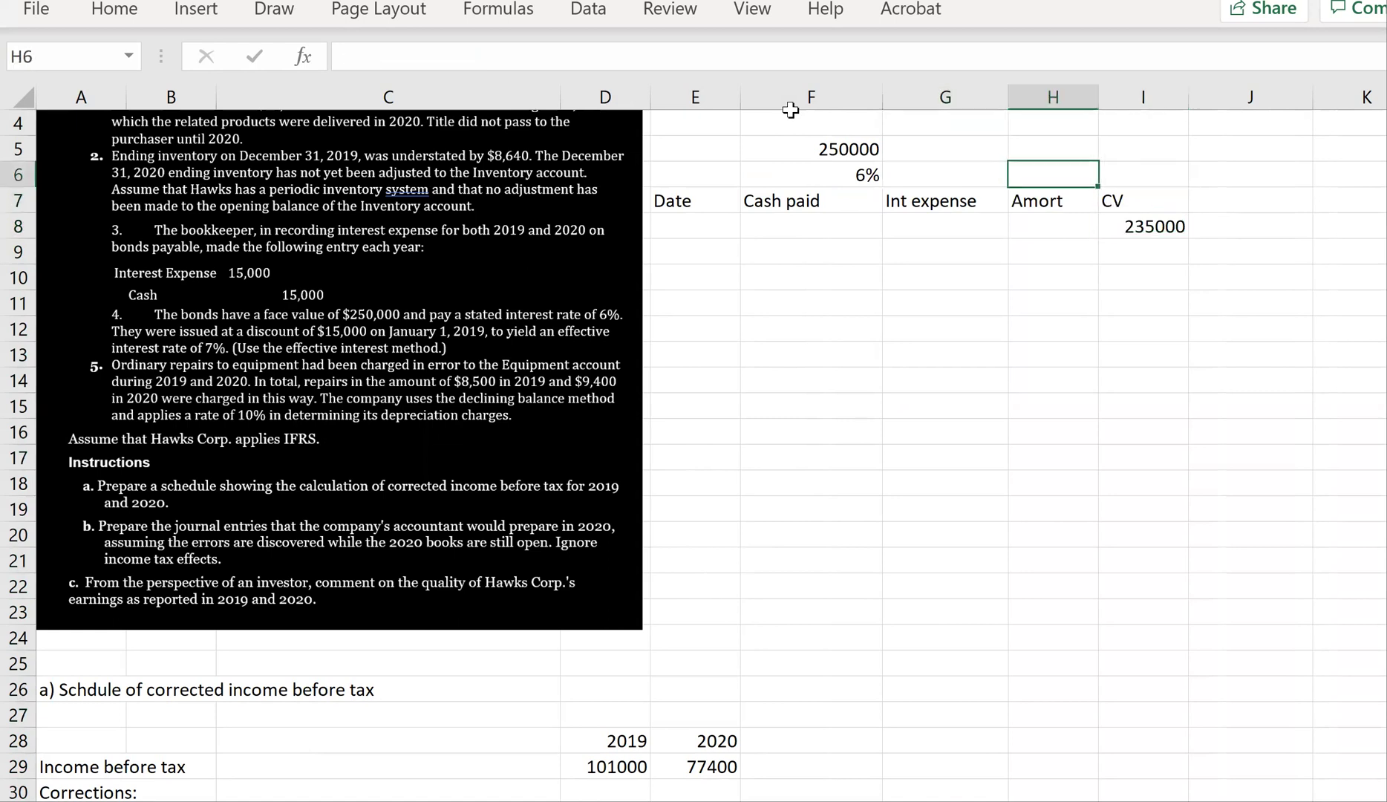
key("shift+F10")
key("Escape")
left_click(943, 171)
type("7%")
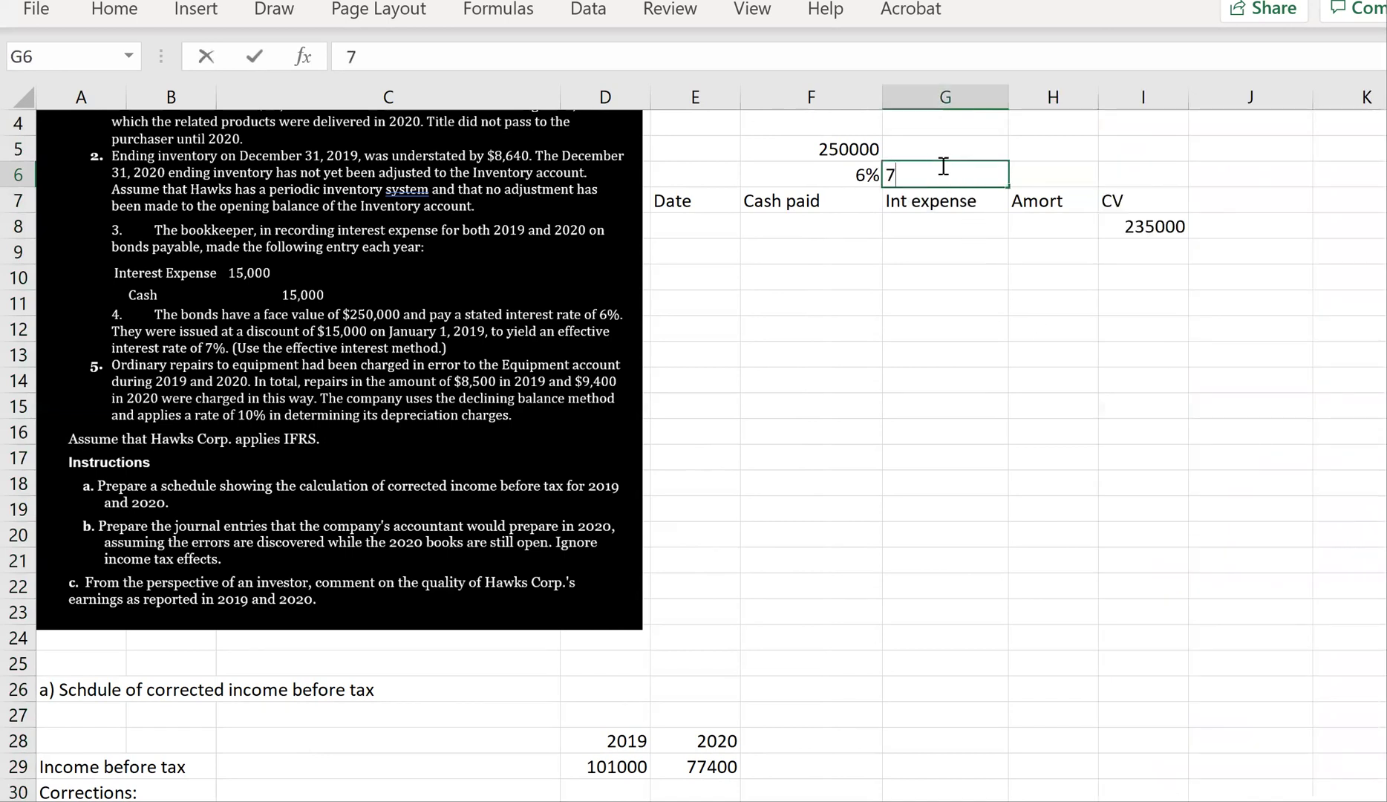
key("Return")
Label the bond table's rows "Day 1", 2019 and 2020 in cells E8 to E10.
key("Left")
key("Left")
key("Down")
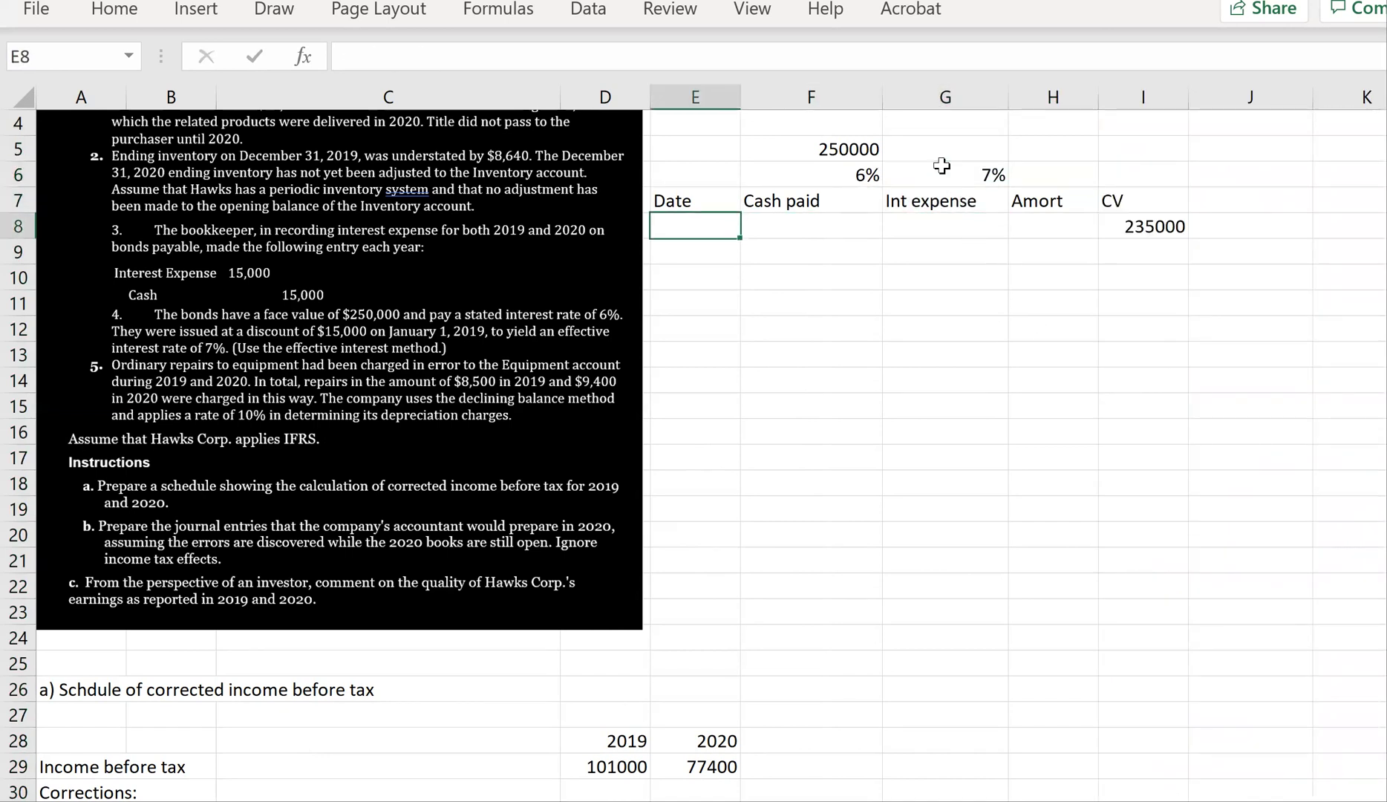
type("Day 1")
key("Return")
type("2019")
key("Return")
type("2020")
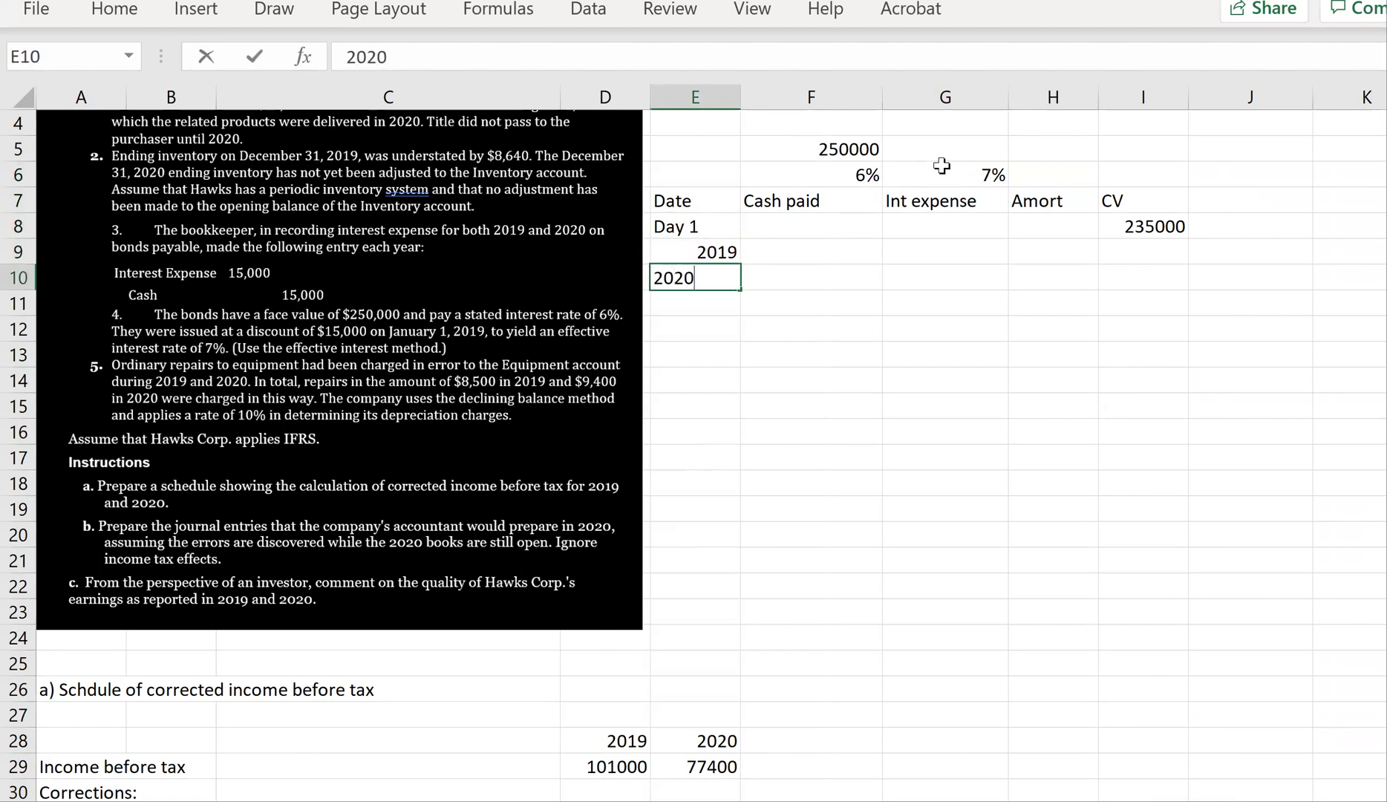
key("Return")
Calculate the 2019 cash paid in F9 with =F5*F6 and enter 15000 for 2020 in F10.
key("Up")
key("Up")
key("Right")
type("=")
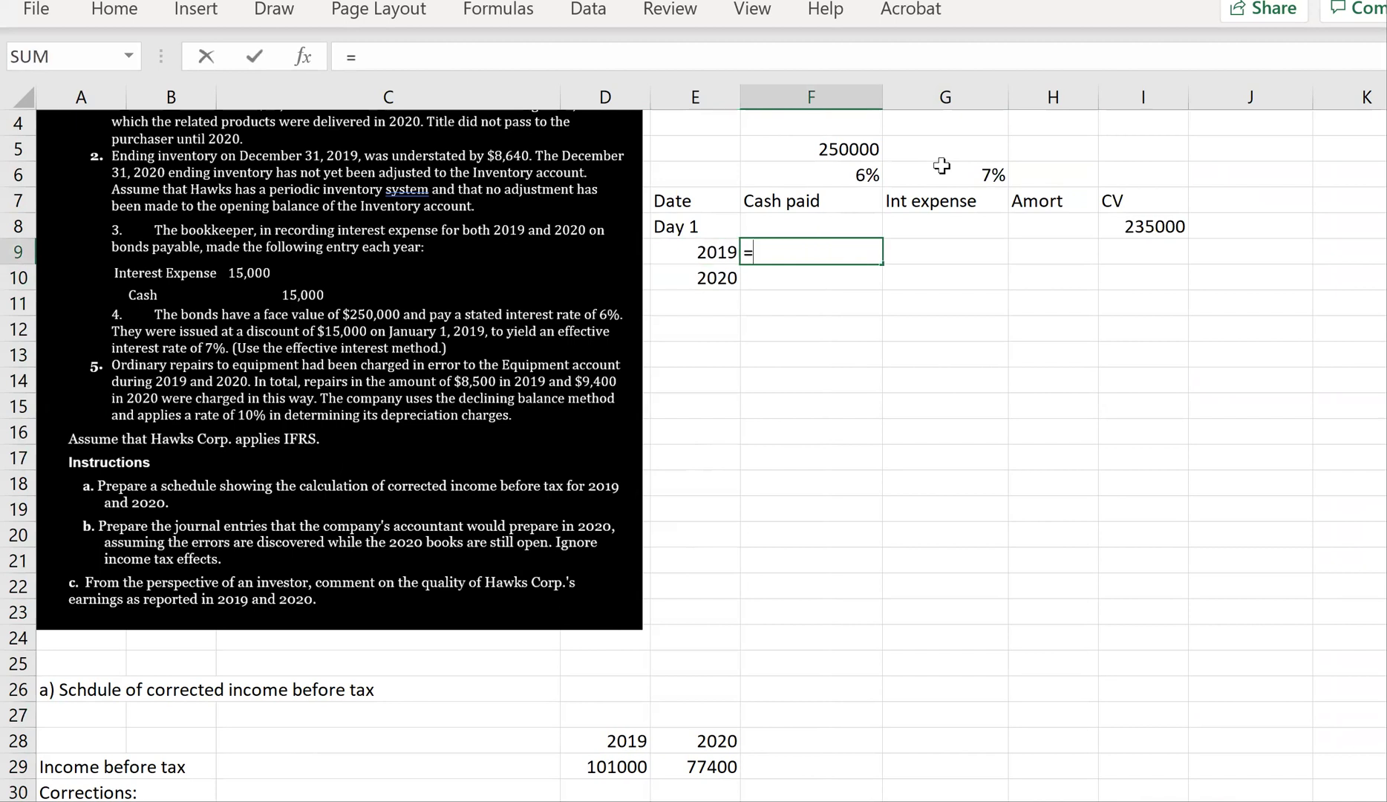
left_click(848, 156)
type("*")
left_click(860, 174)
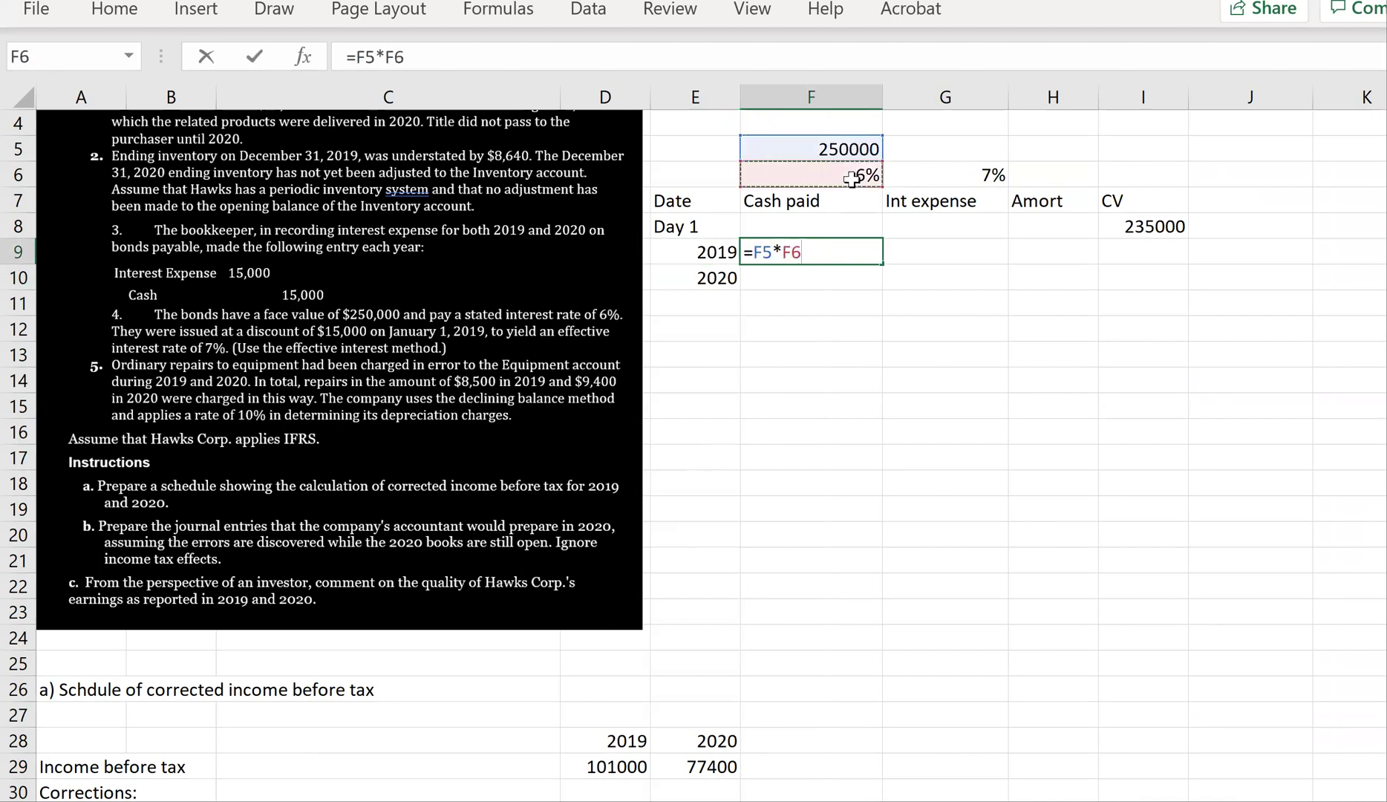
key("Return")
key("Up")
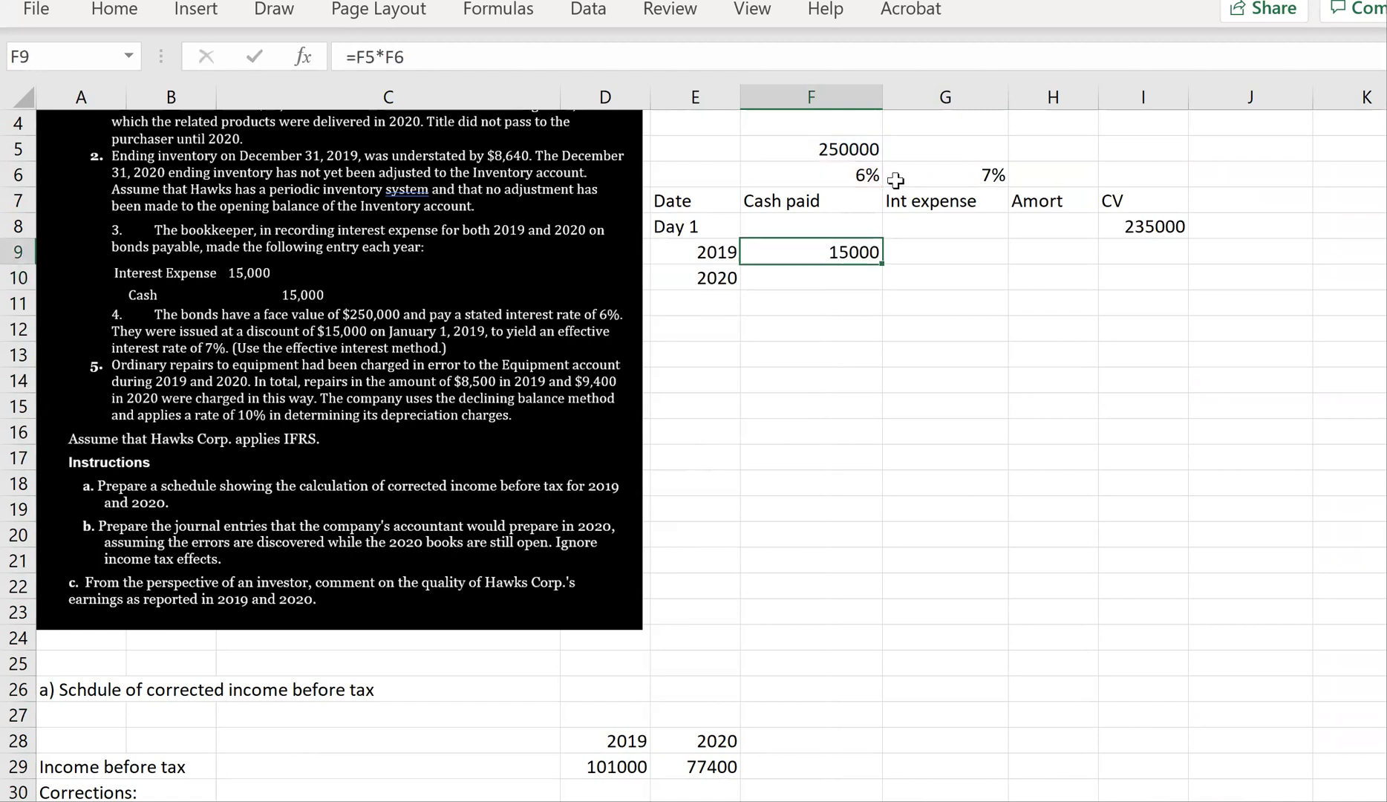
key("Down")
type("15000")
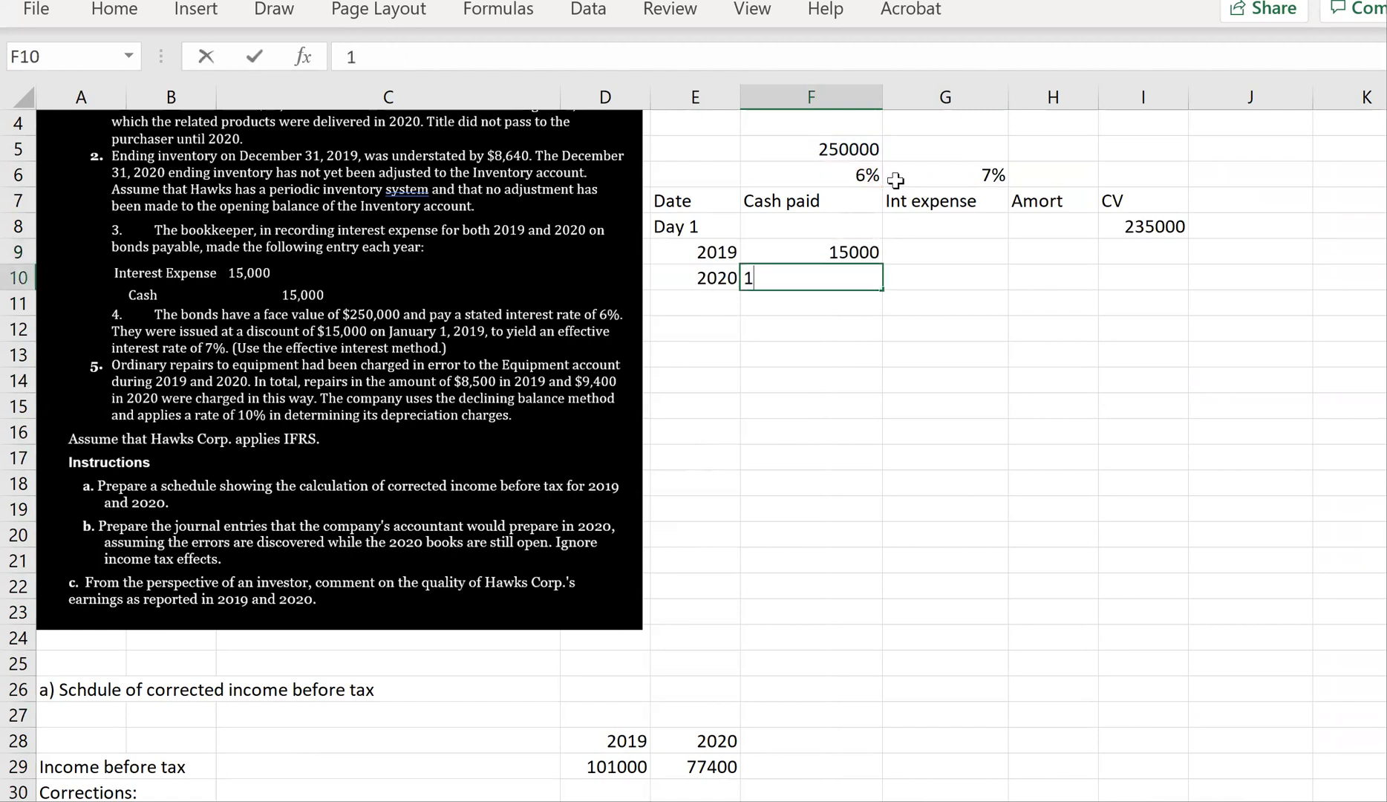
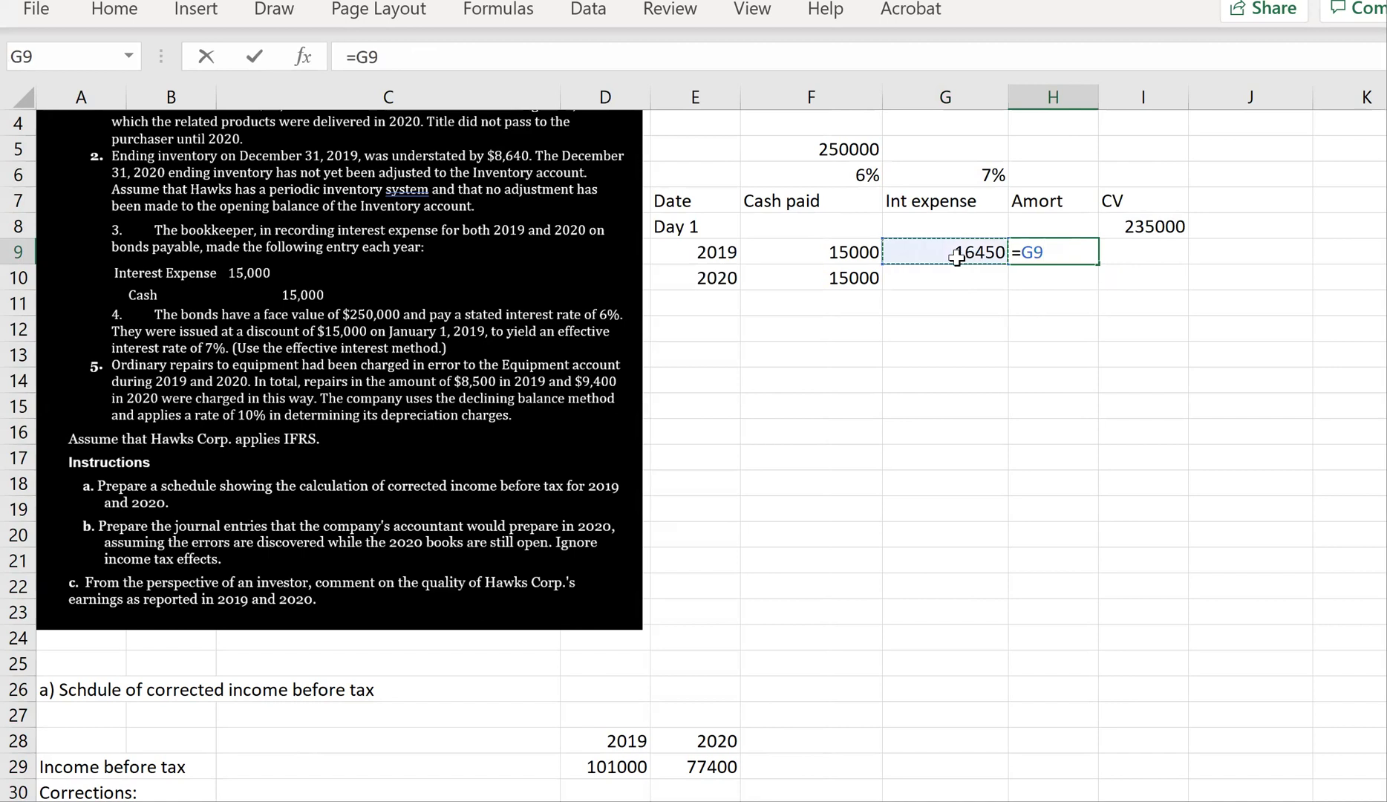
Calculate the 2019 discount amortization in H9 as =G9-F9 and copy the formatting of G9 onto it.
left_click(870, 252)
key("Return")
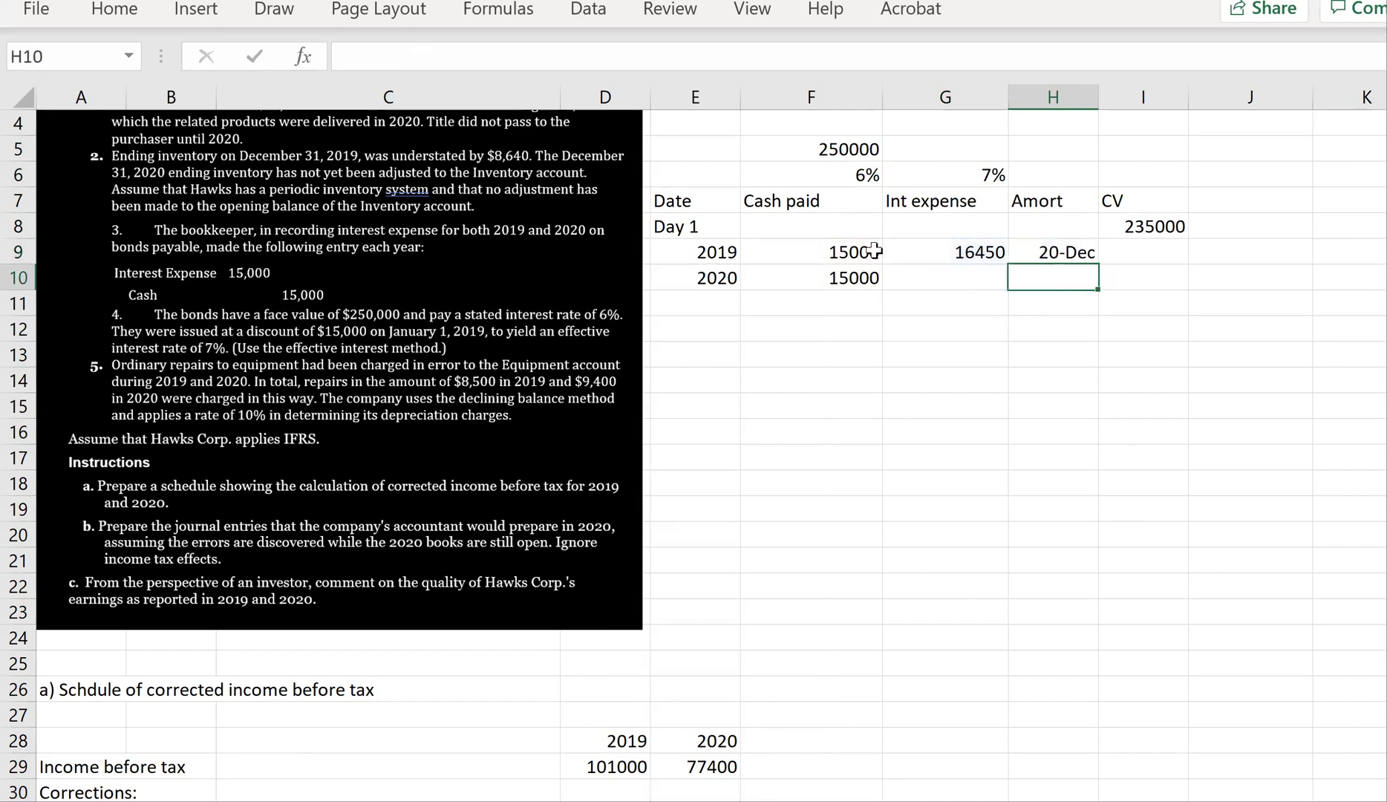
left_click(920, 256)
left_click(133, 15)
left_click(80, 116)
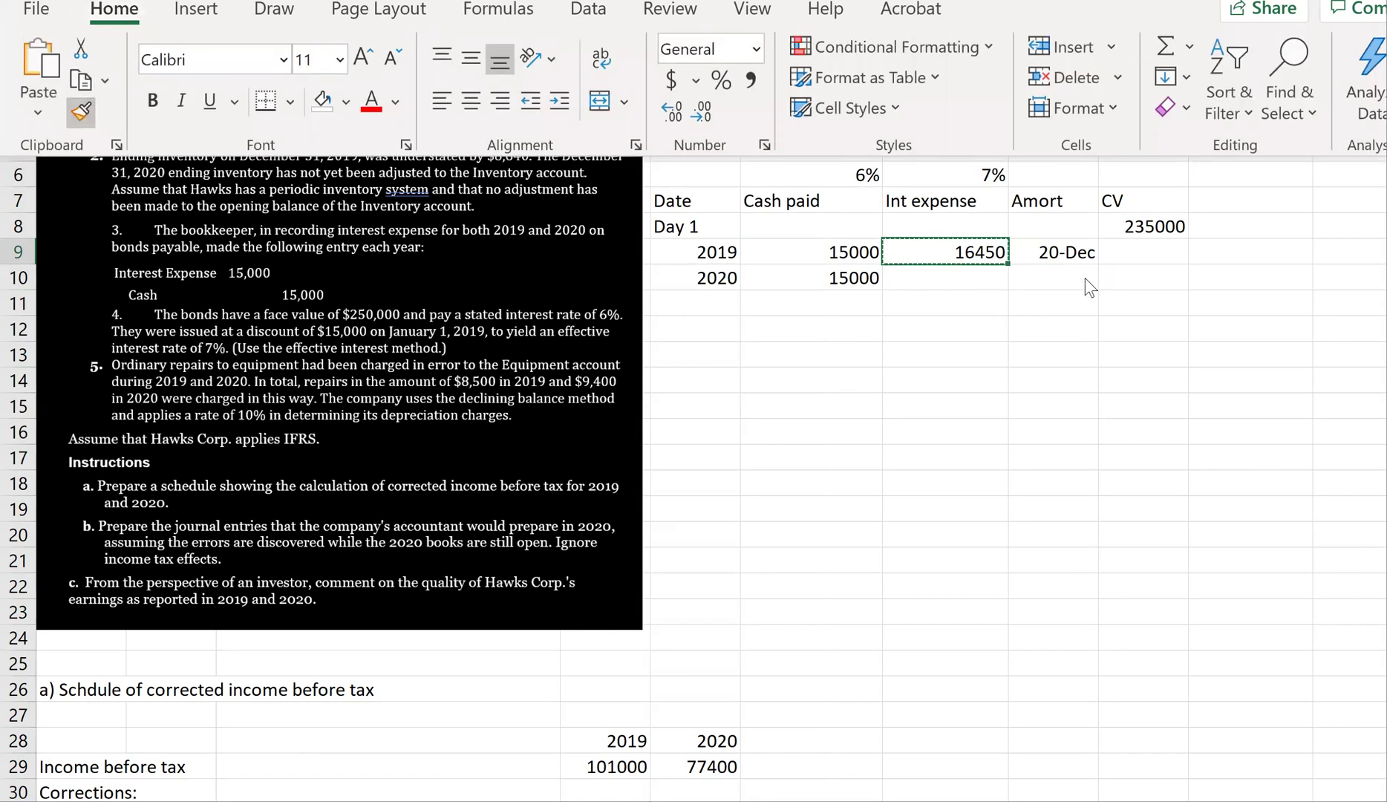
mouse_move(1063, 254)
left_mouse_down()
mouse_move(1062, 341)
mouse_move(1086, 250)
left_mouse_up()
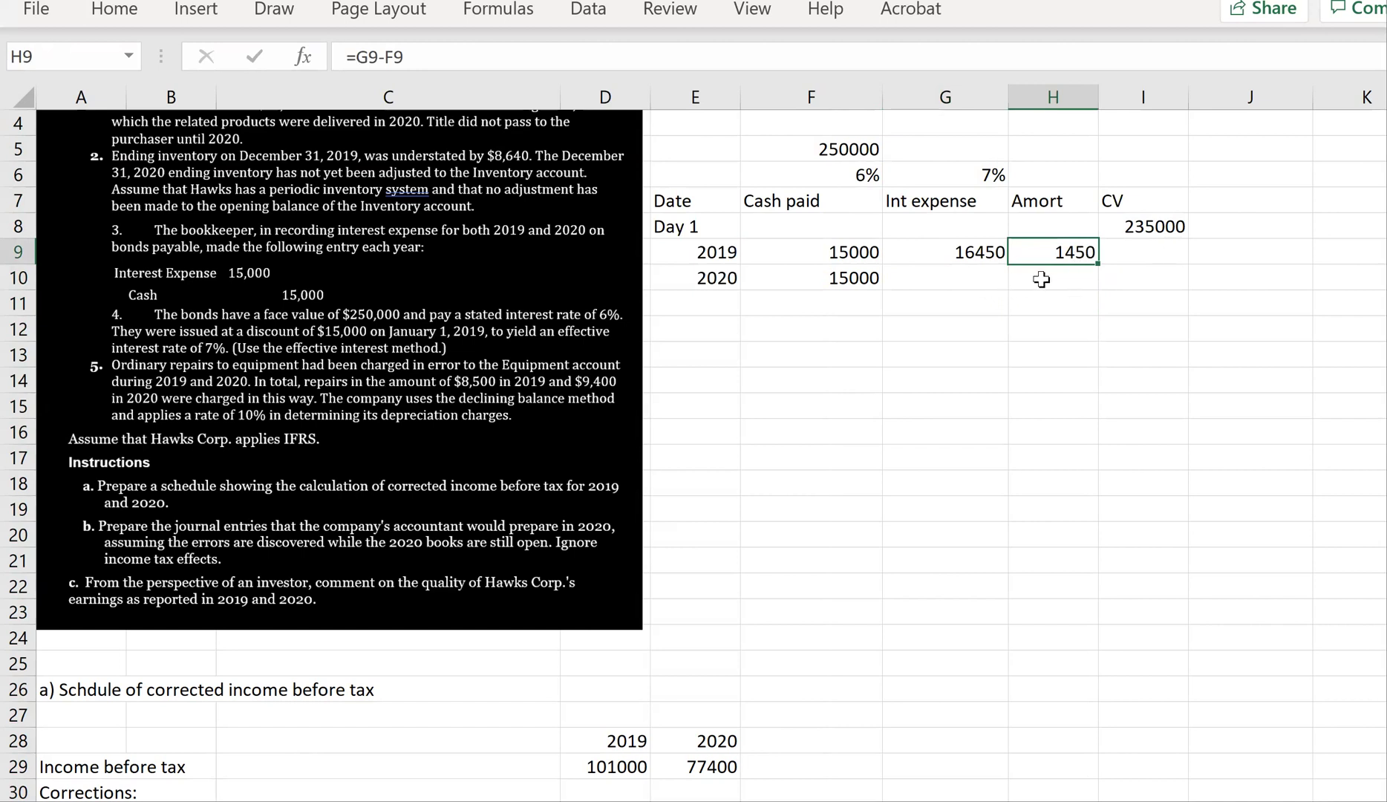
Calculate the bonds' 2019 closing carrying value in I9 with the formula =I8+H9.
left_click(1132, 249)
type("=")
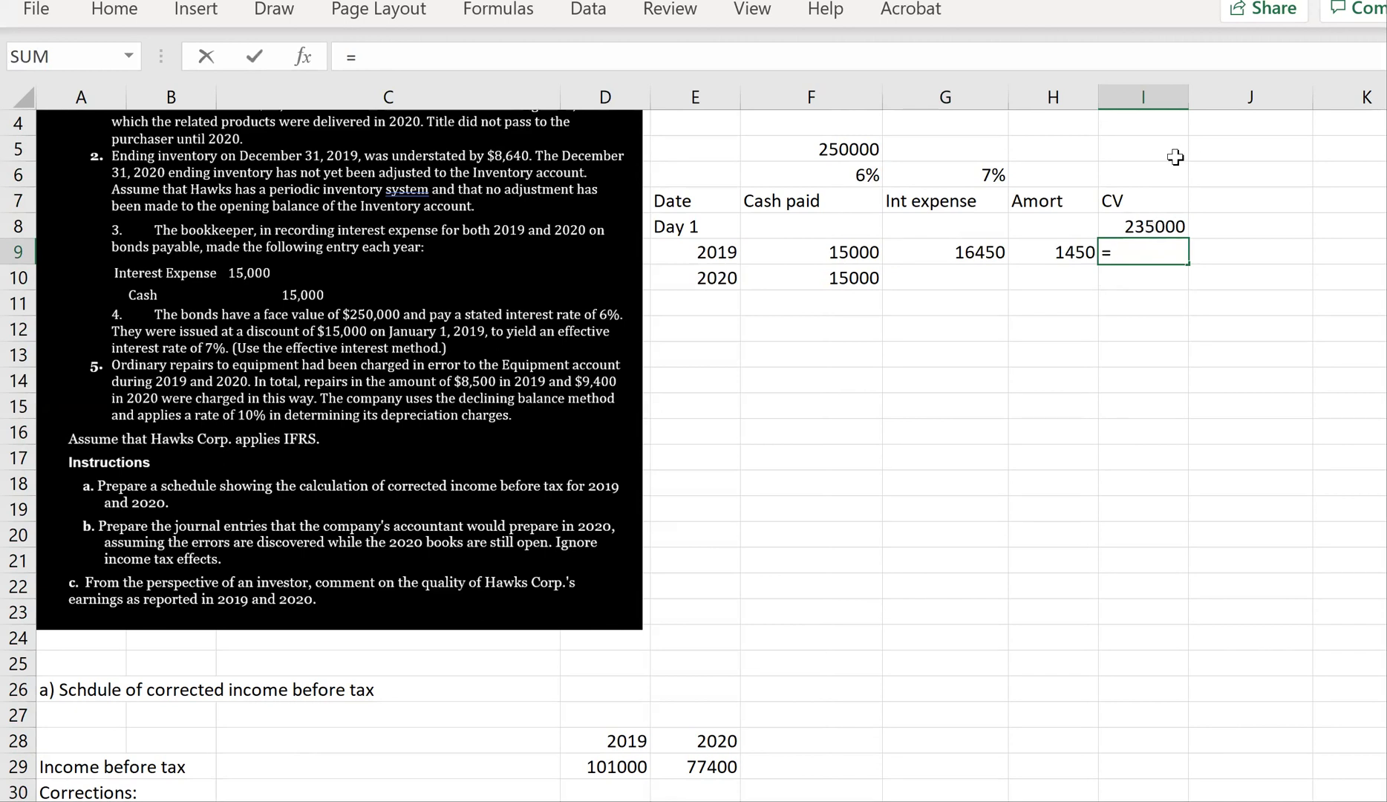
left_click(1139, 221)
type("+")
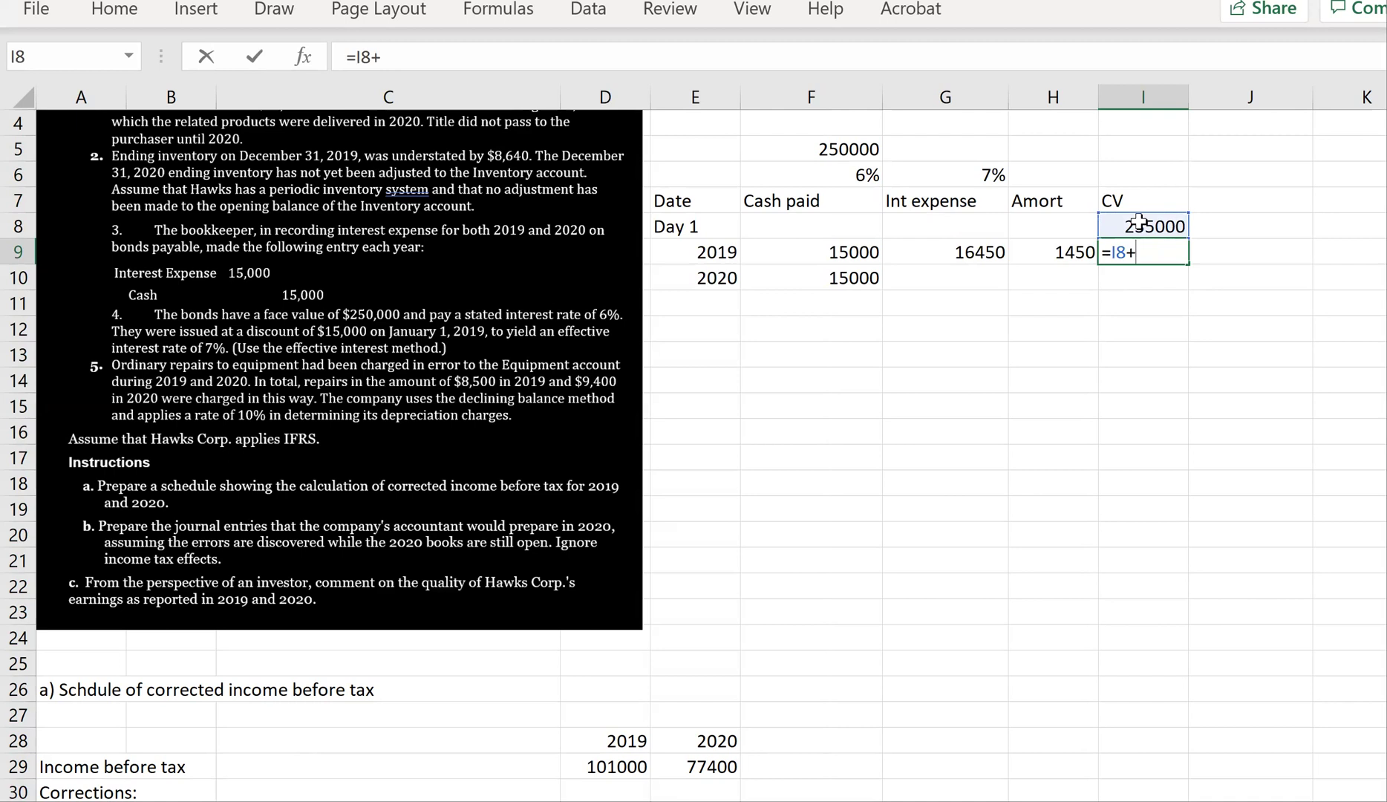
left_click(1044, 253)
key("Return")
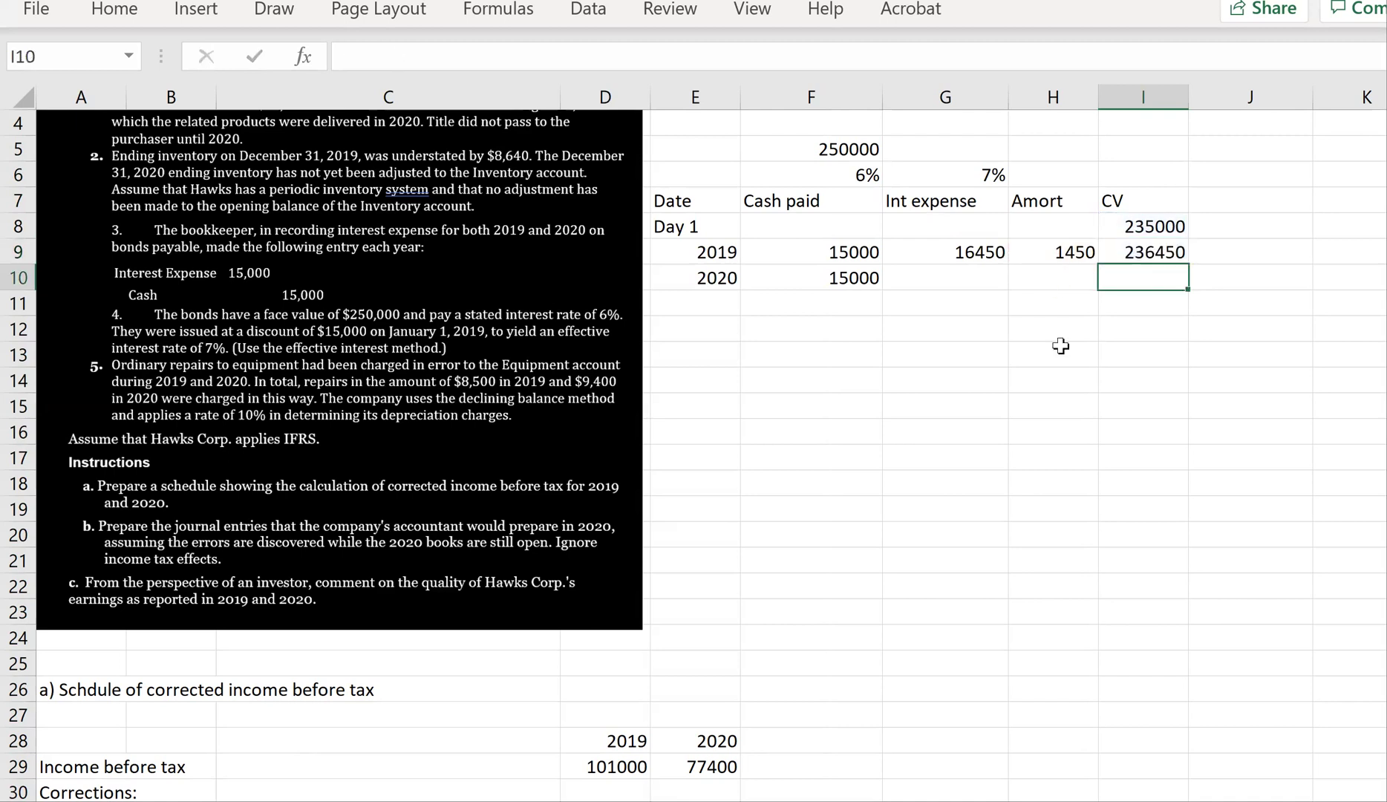
Calculate the 2020 interest expense in G10 as =I9*G6 and extend the amortization formula from H9 to H10.
key("Left")
key("Left")
type("=")
left_click(1145, 253)
type("*")
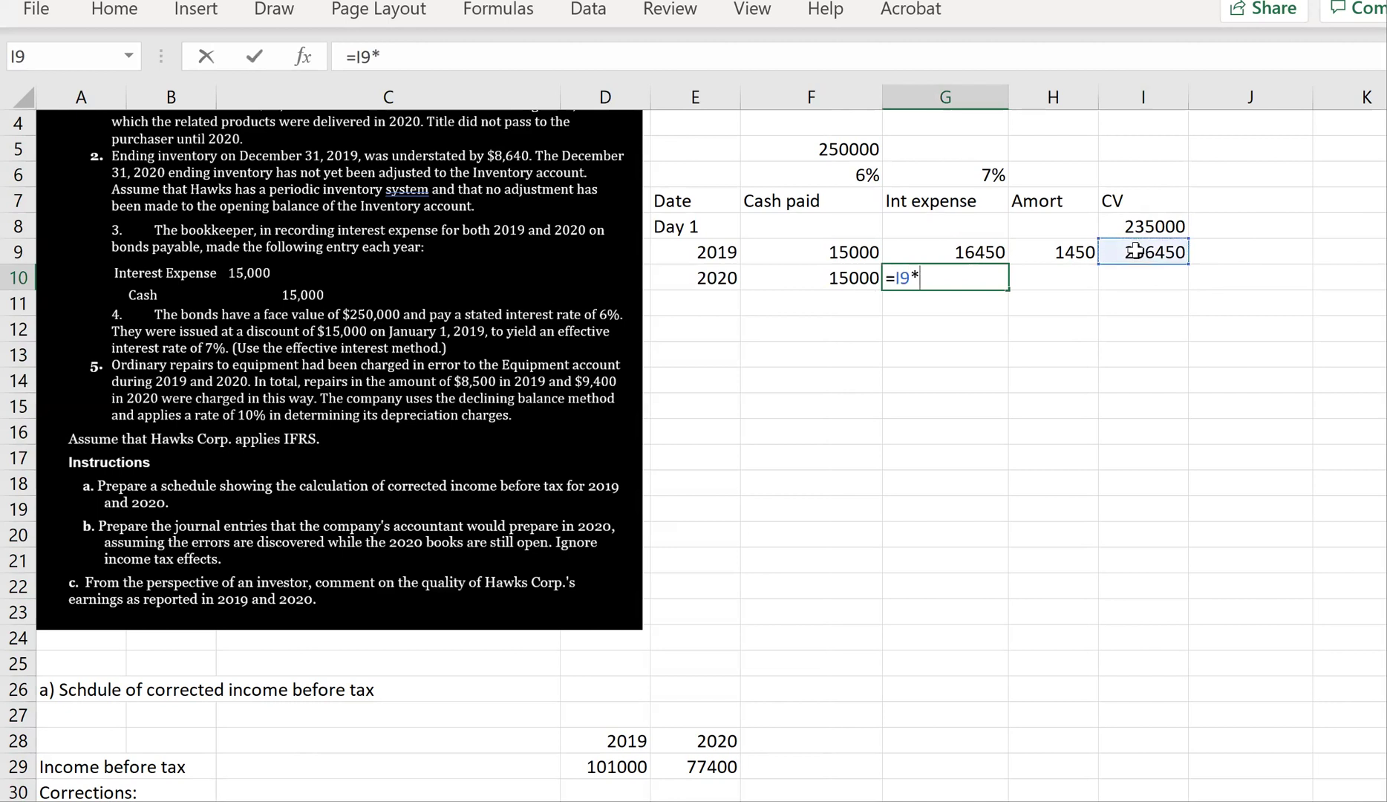
left_click(990, 173)
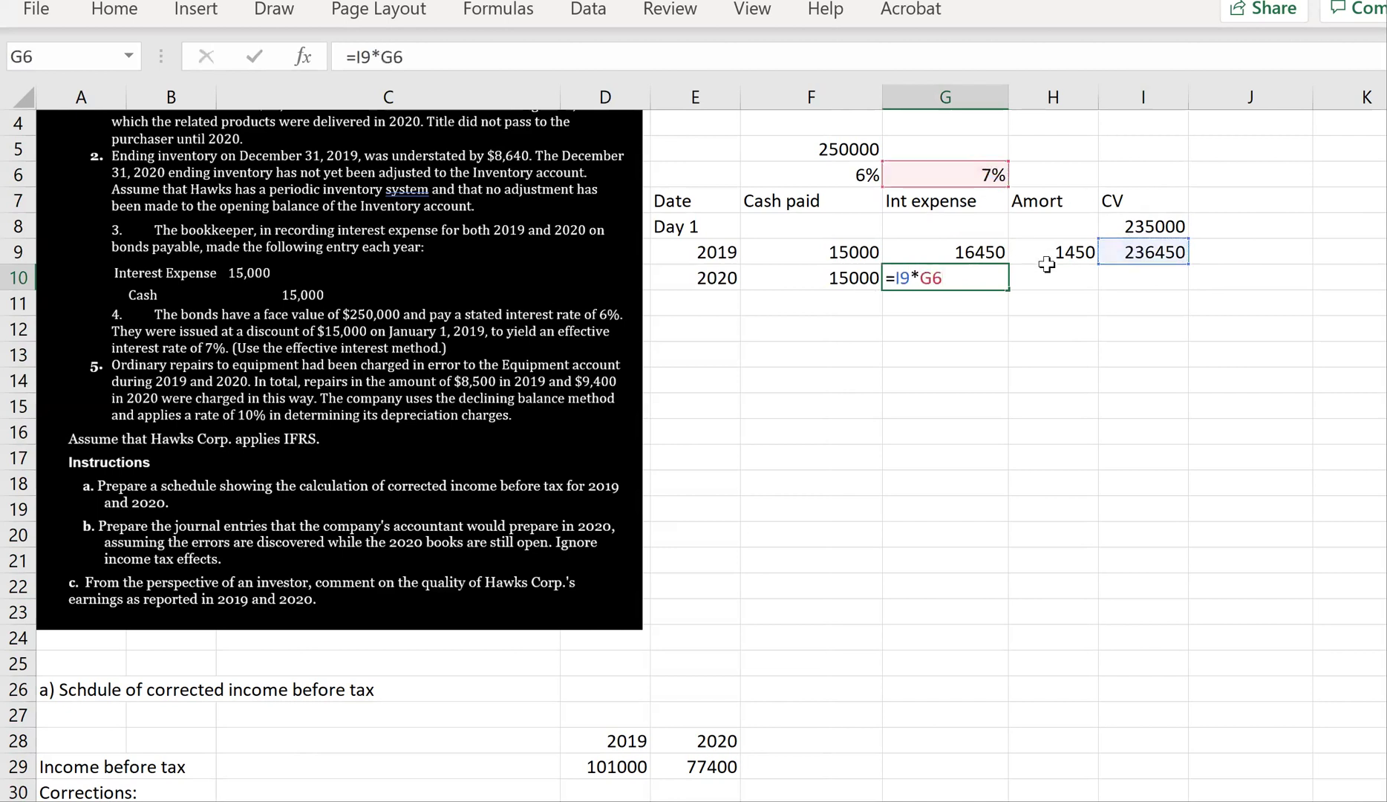
key("Return")
left_click(1080, 253)
left_click_drag(1091, 268, 1100, 294)
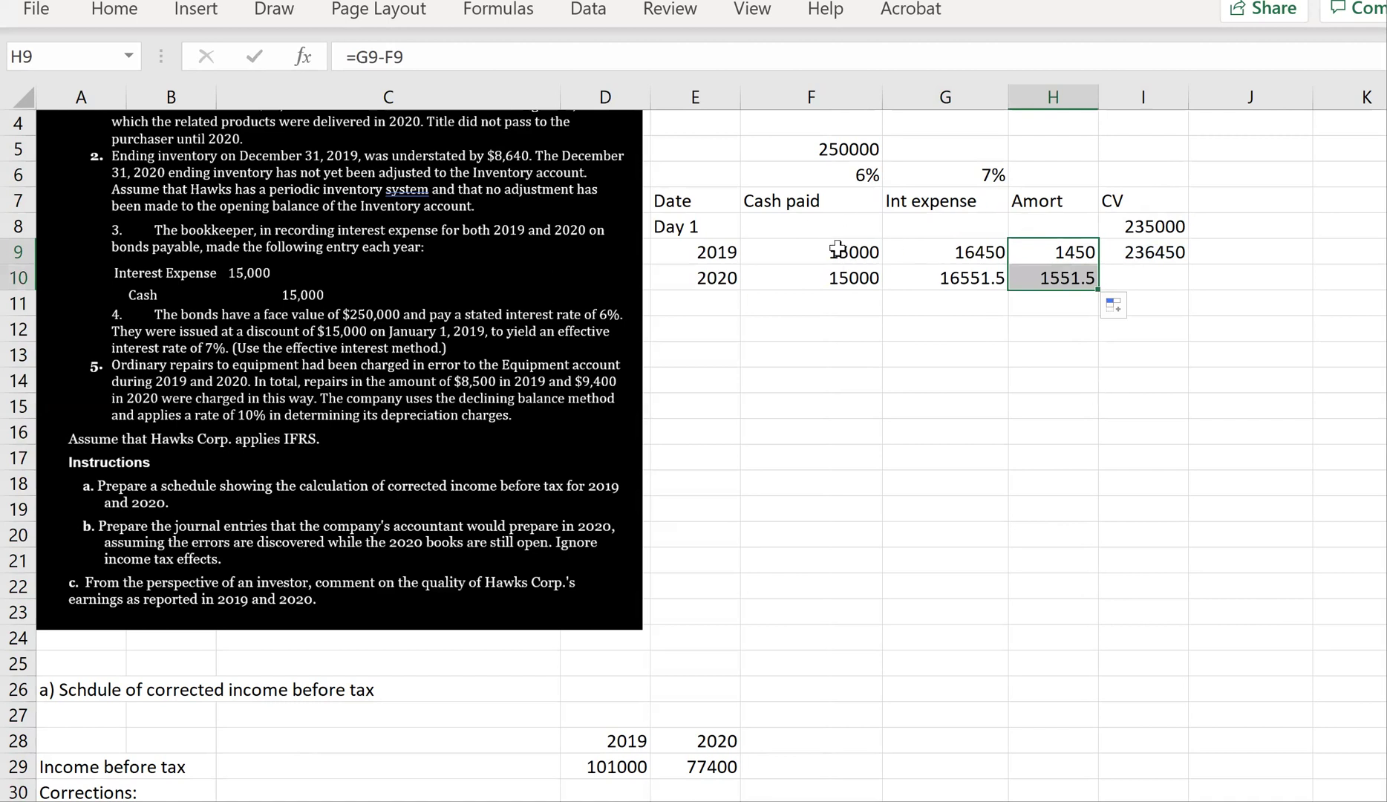
Highlight the interest expense amounts in G9:G10 with a light gold fill.
left_click_drag(961, 220, 965, 323)
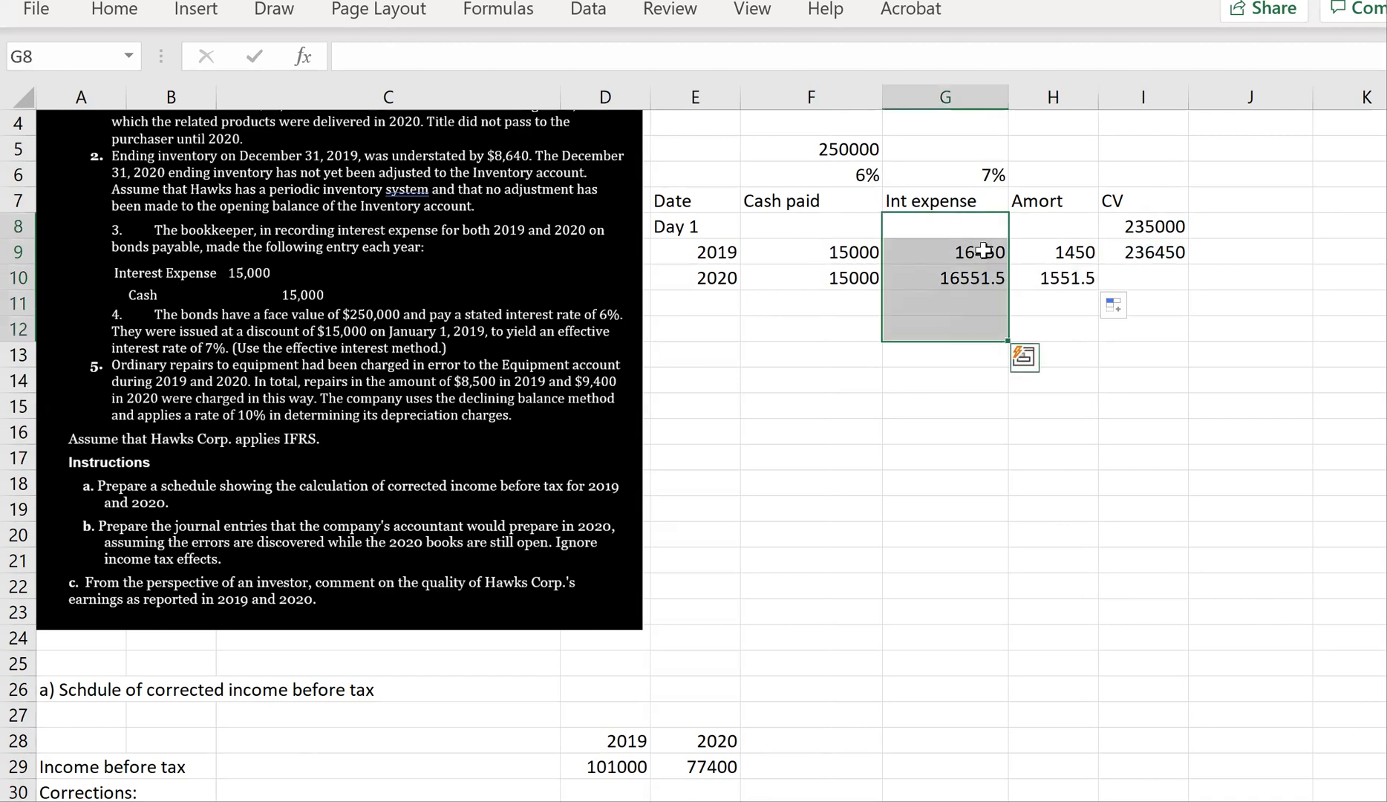
left_click_drag(987, 254, 979, 278)
left_click(127, 17)
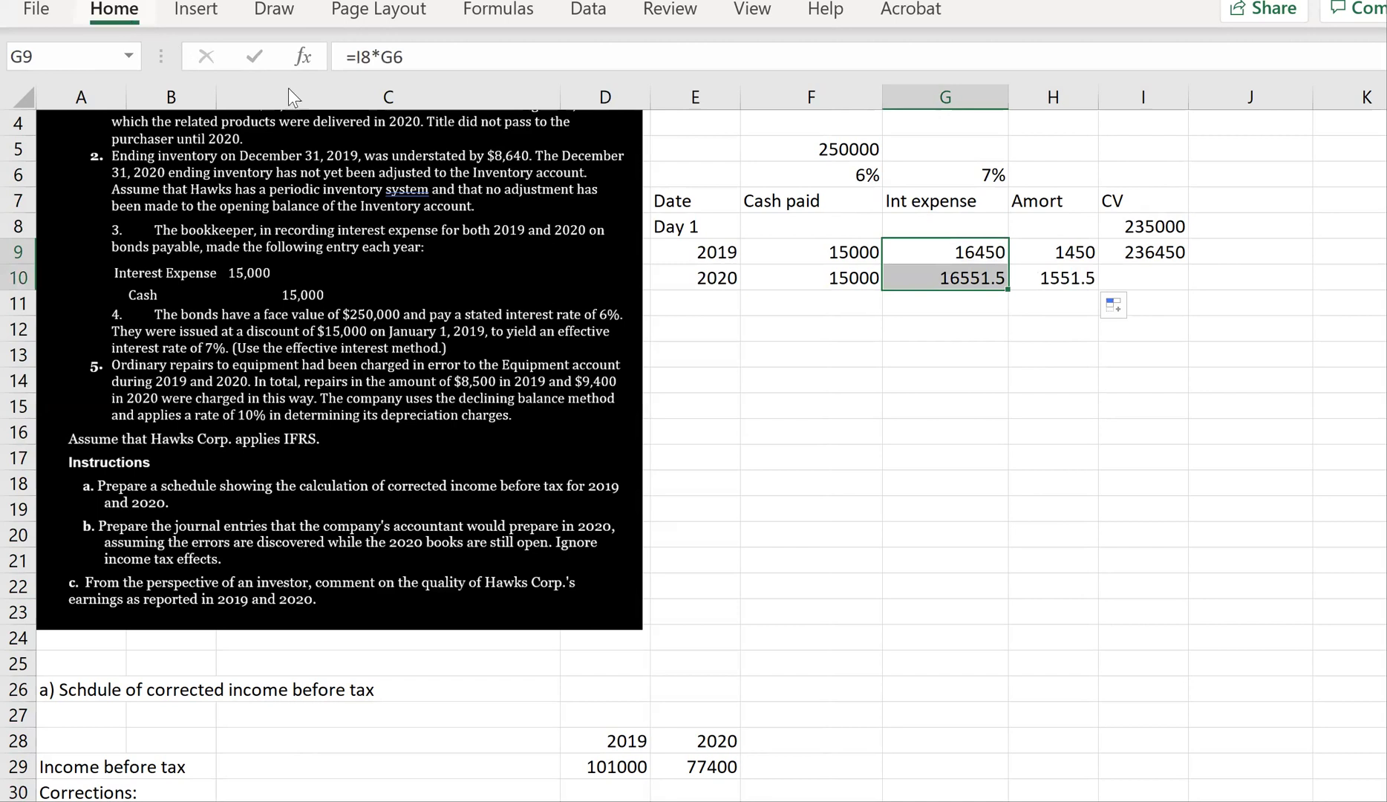
left_click(345, 101)
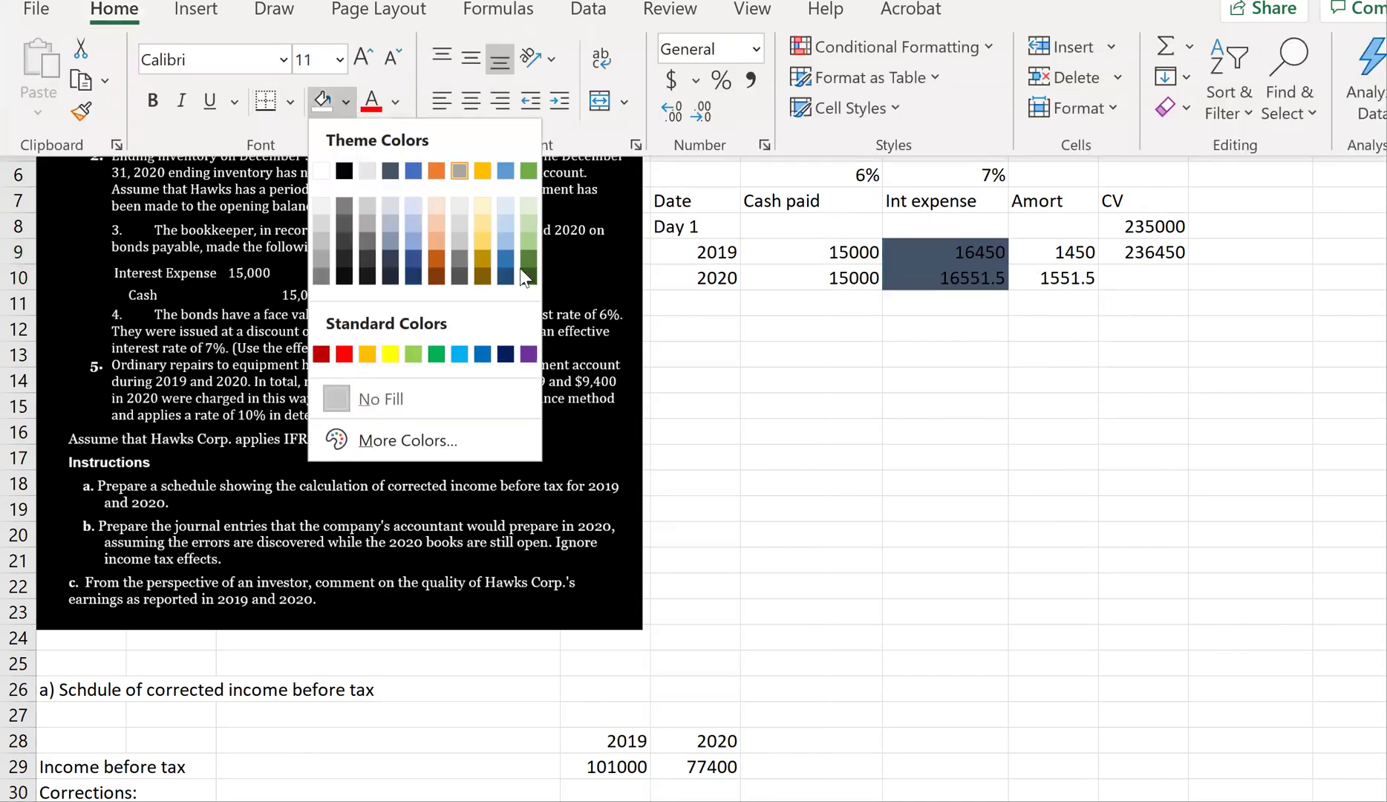
left_click(484, 232)
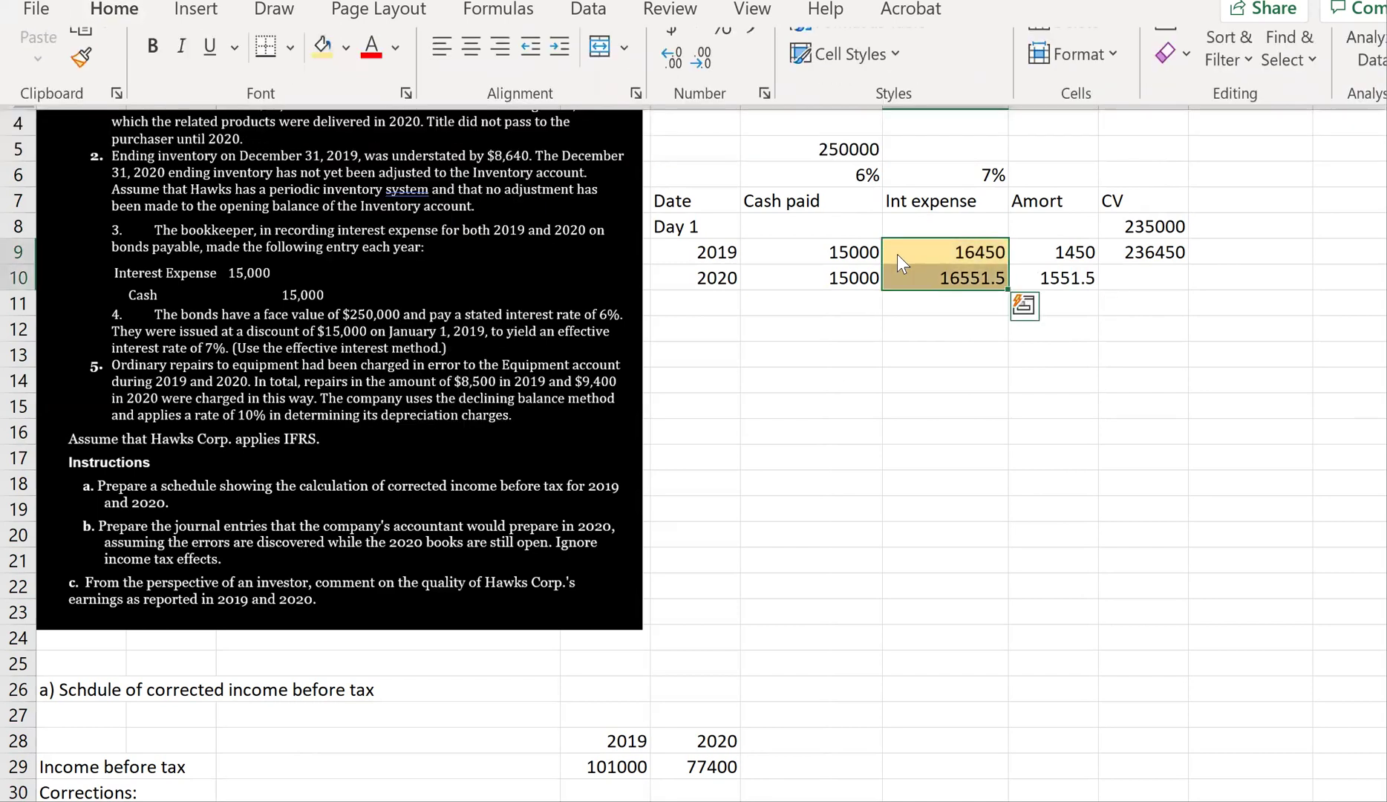
Highlight the cash paid amounts in F9:F10 with an orange fill.
left_click(837, 253)
left_click_drag(832, 282, 837, 254)
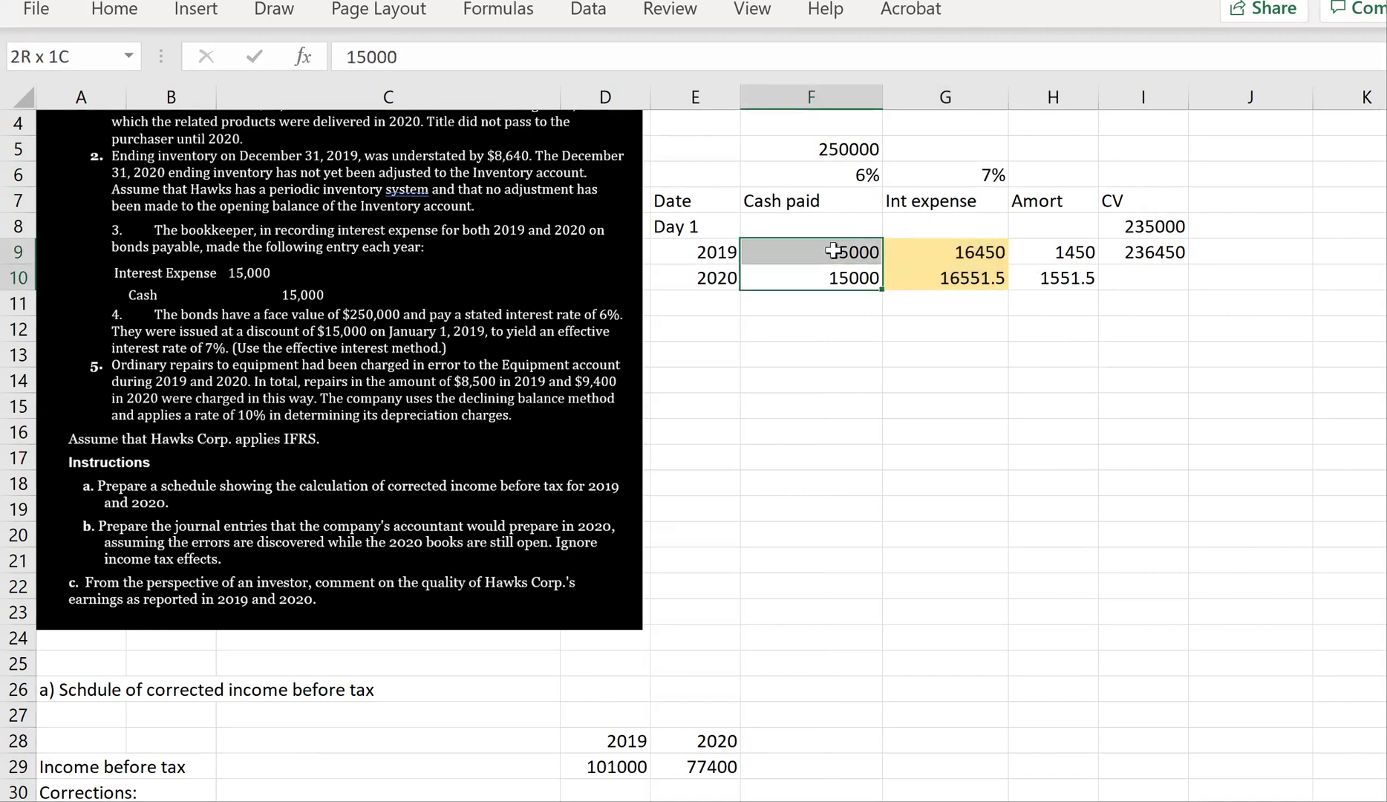
left_click(111, 11)
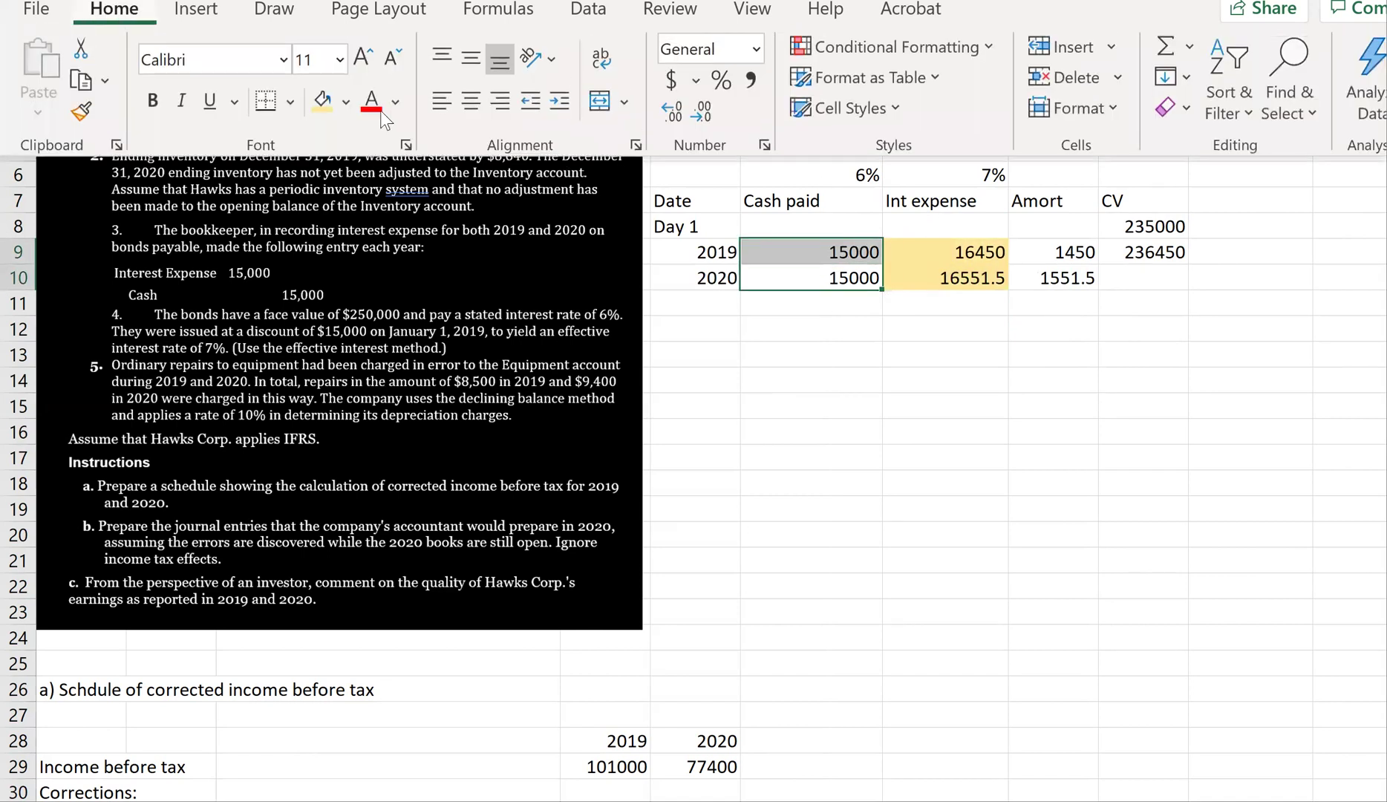
left_click(347, 103)
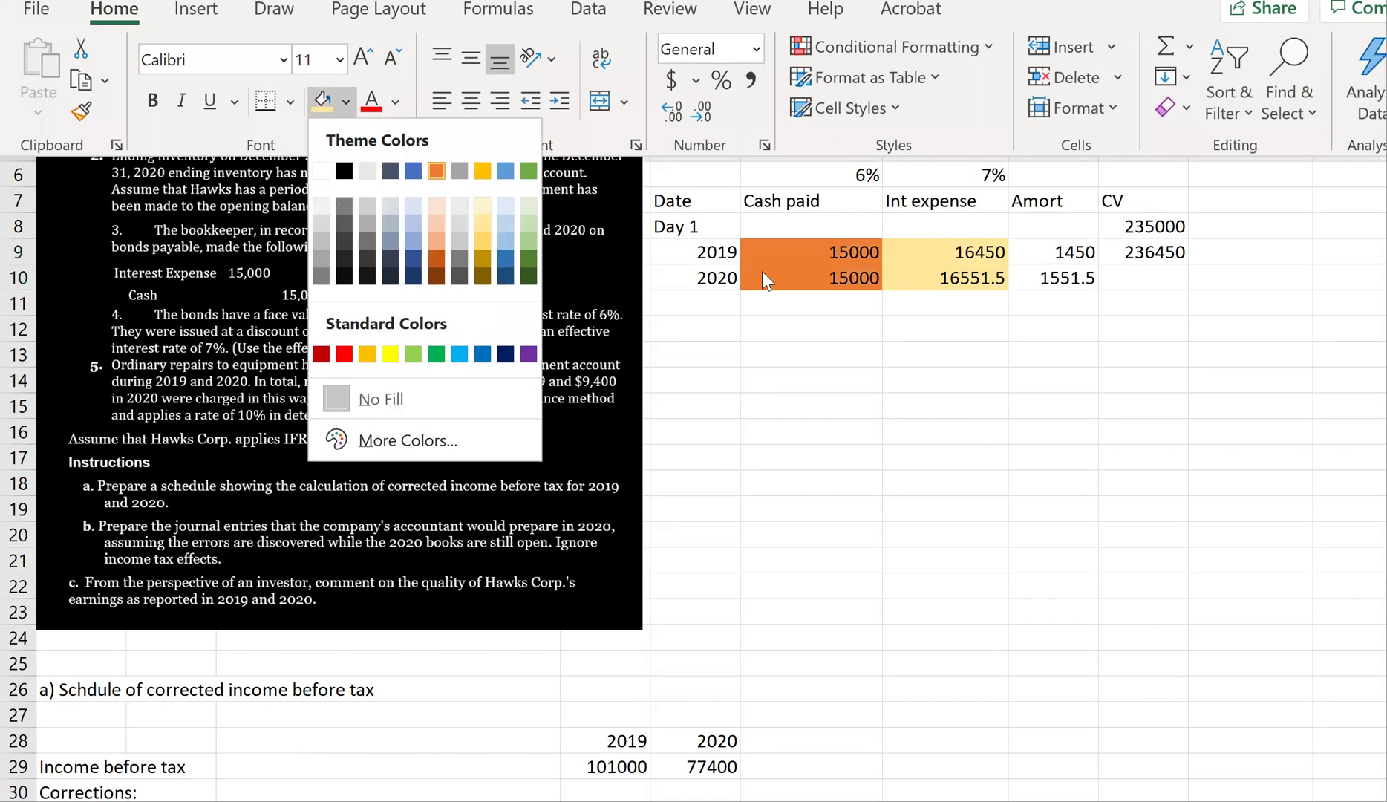
left_click(436, 172)
left_click(1063, 251)
left_click_drag(1069, 280, 1069, 254)
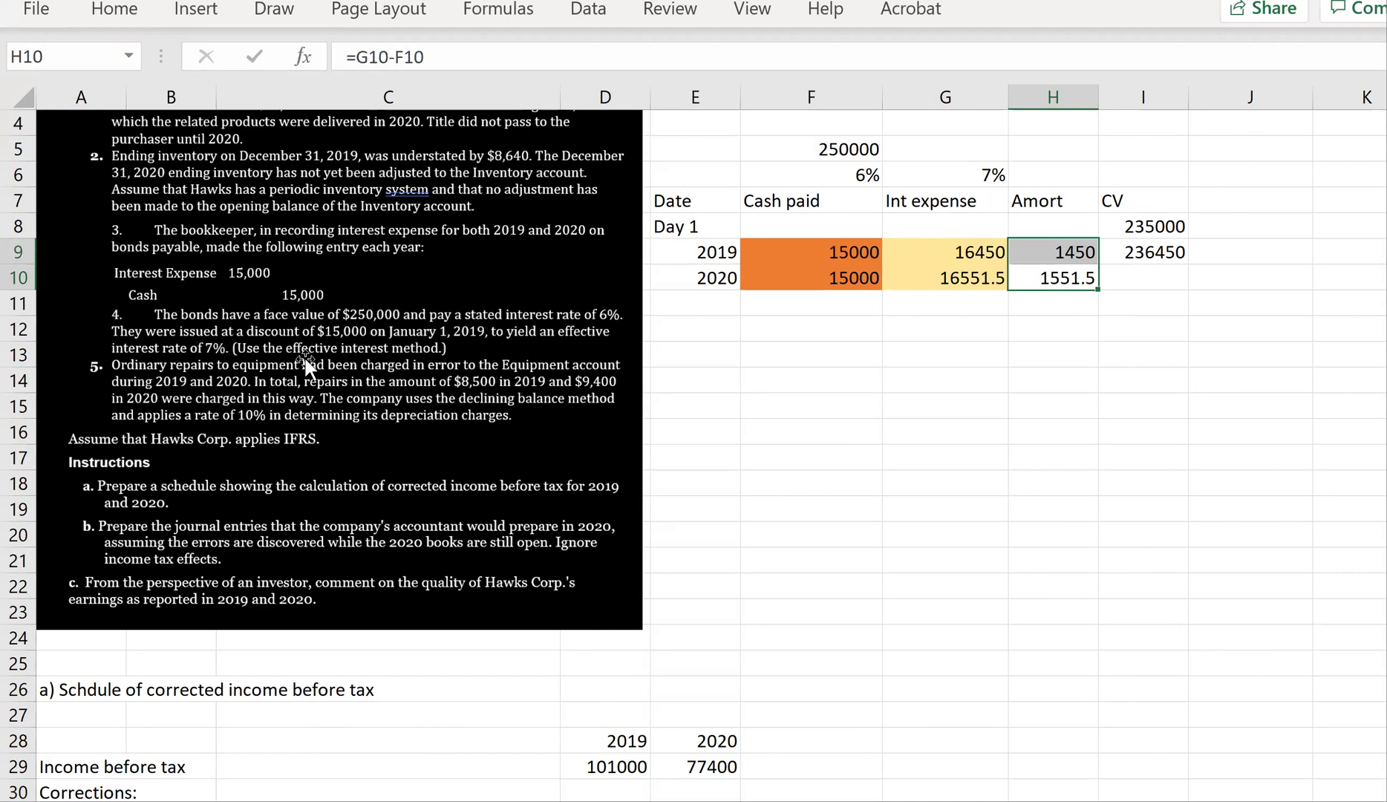
left_click_drag(977, 251, 978, 277)
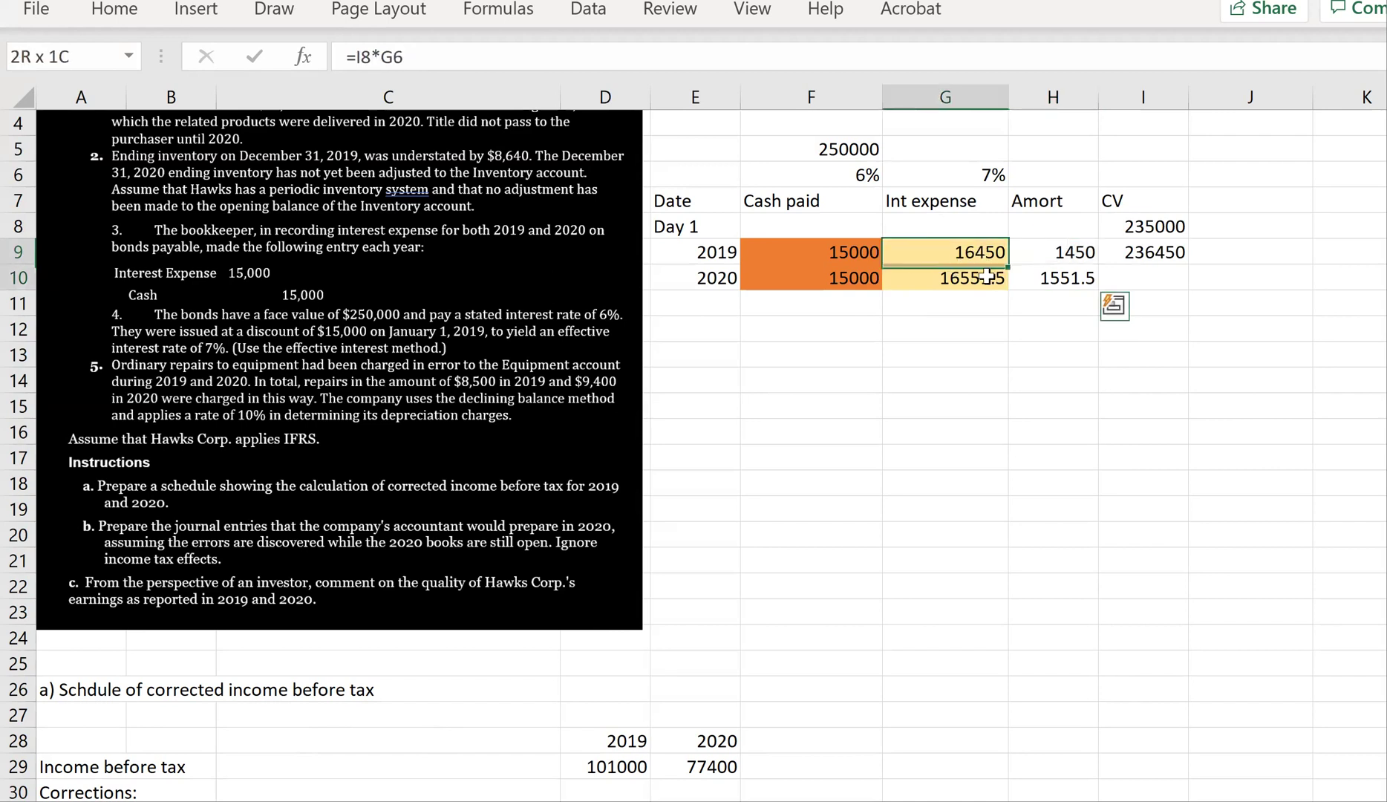
left_click_drag(793, 229, 806, 304)
left_click_drag(1047, 245, 1067, 276)
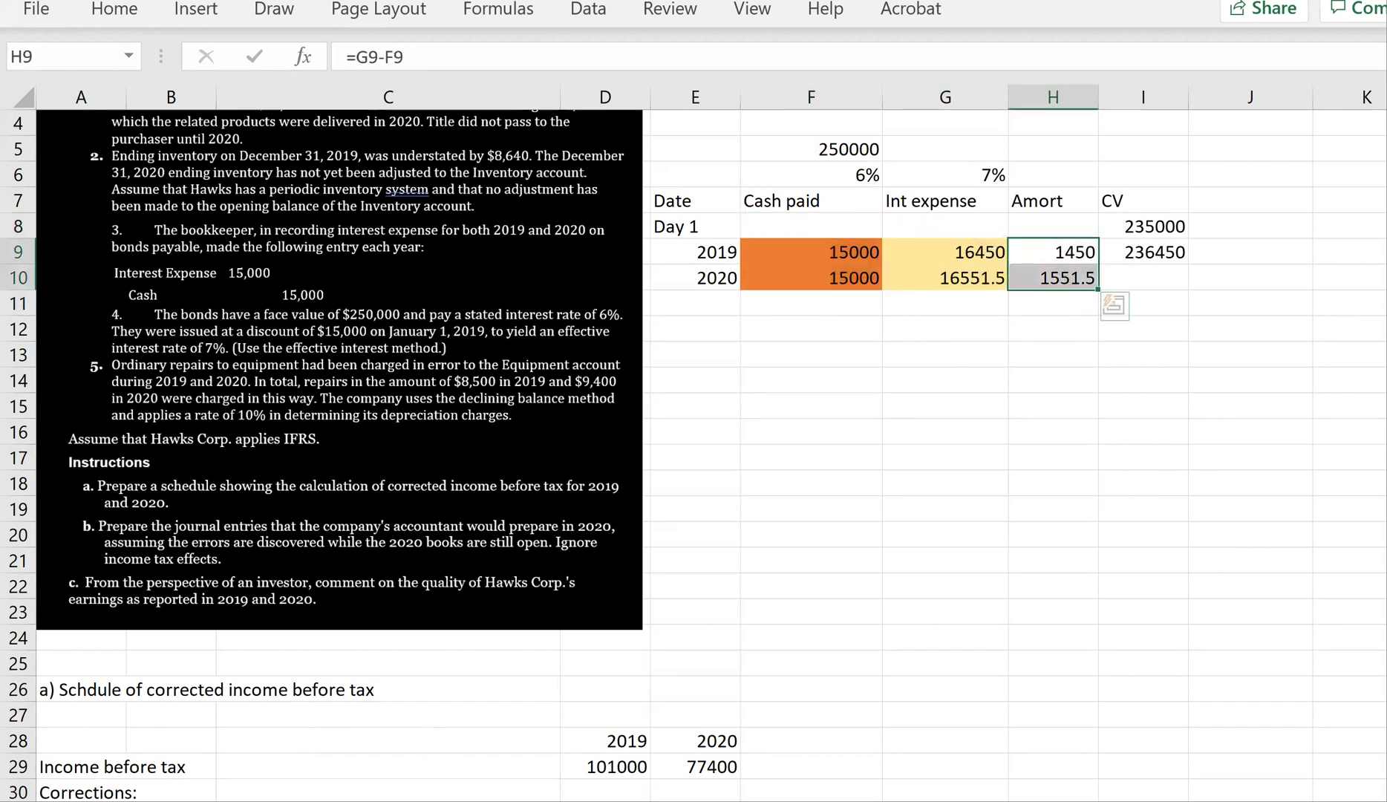
Enter -1551 as the 2019 adjustment to bond interest expense in D33.
scroll(623, 714, "down", 2)
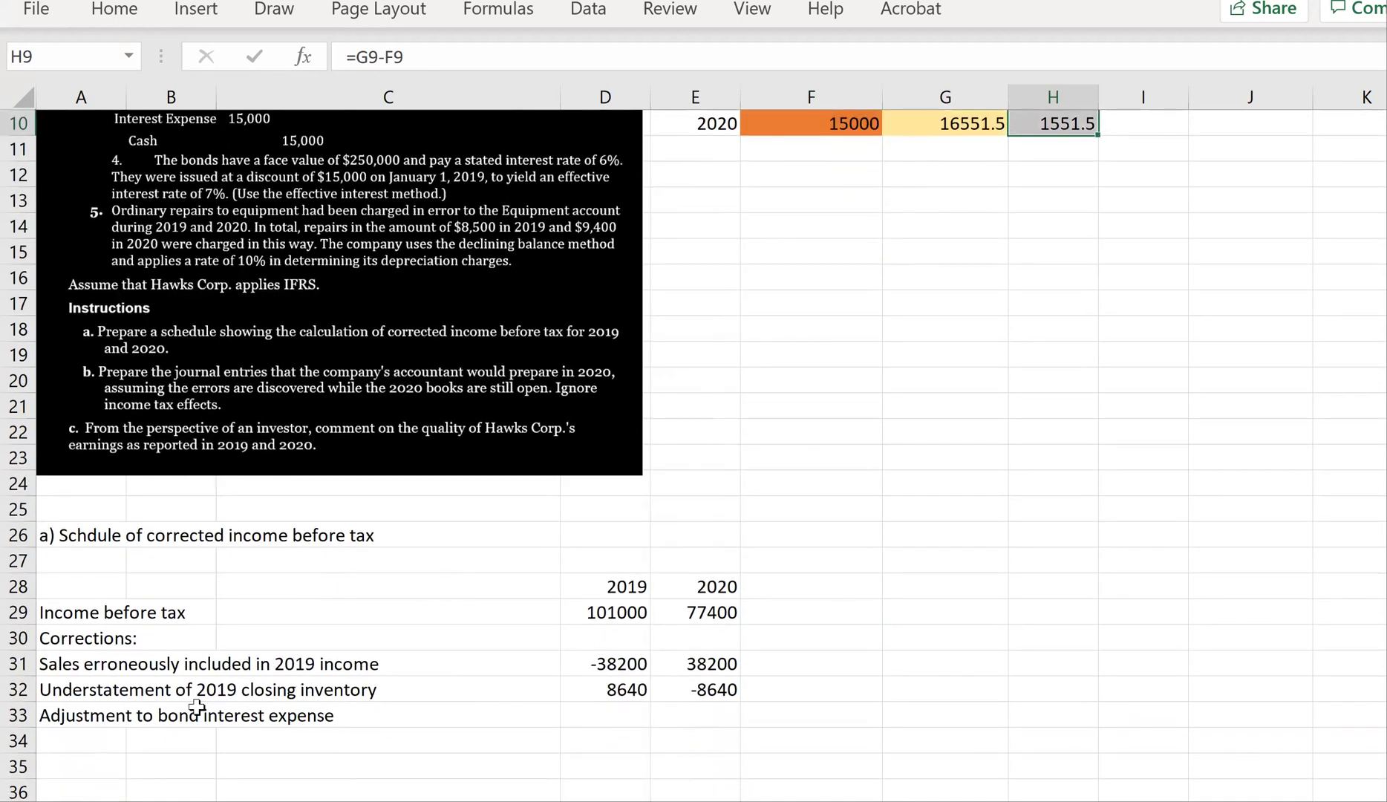
left_click(90, 734)
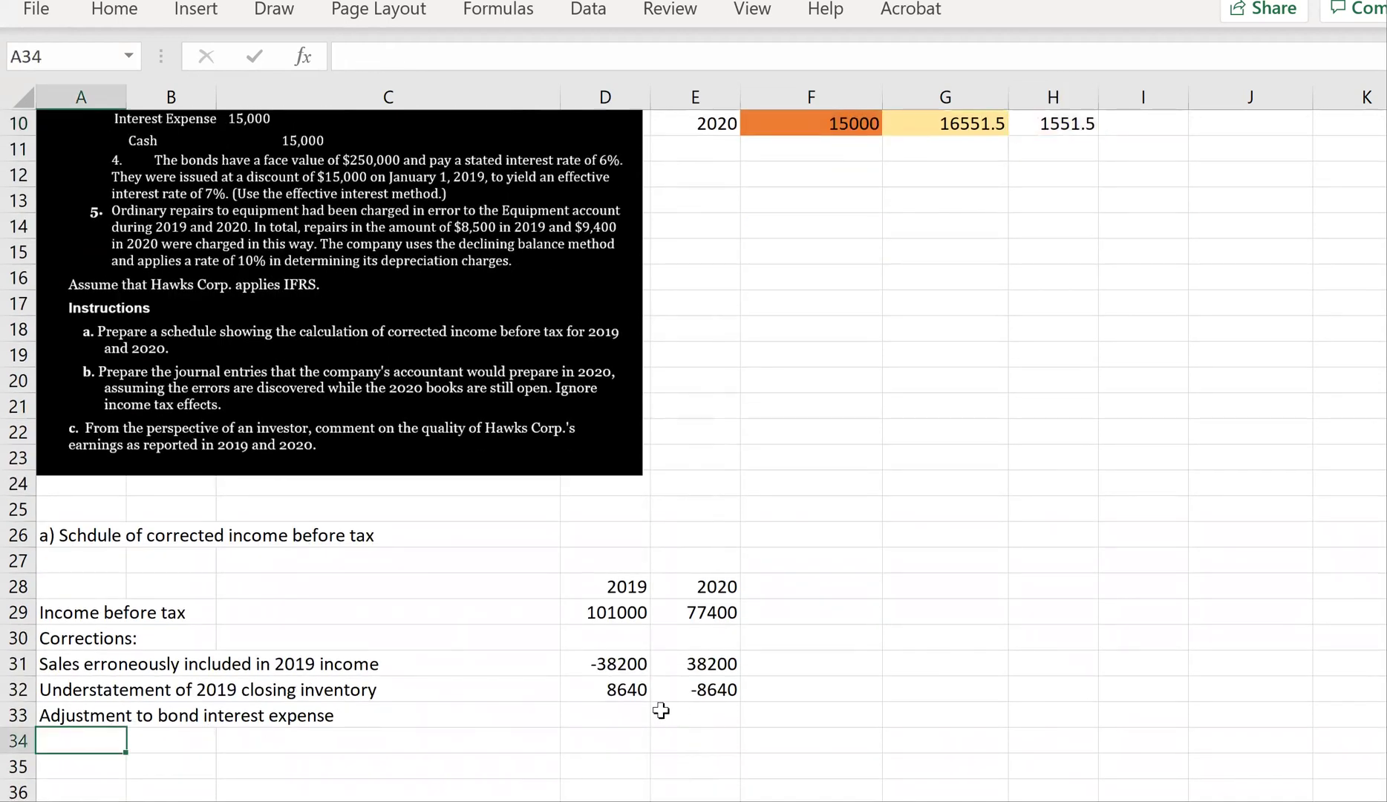
left_click(628, 713)
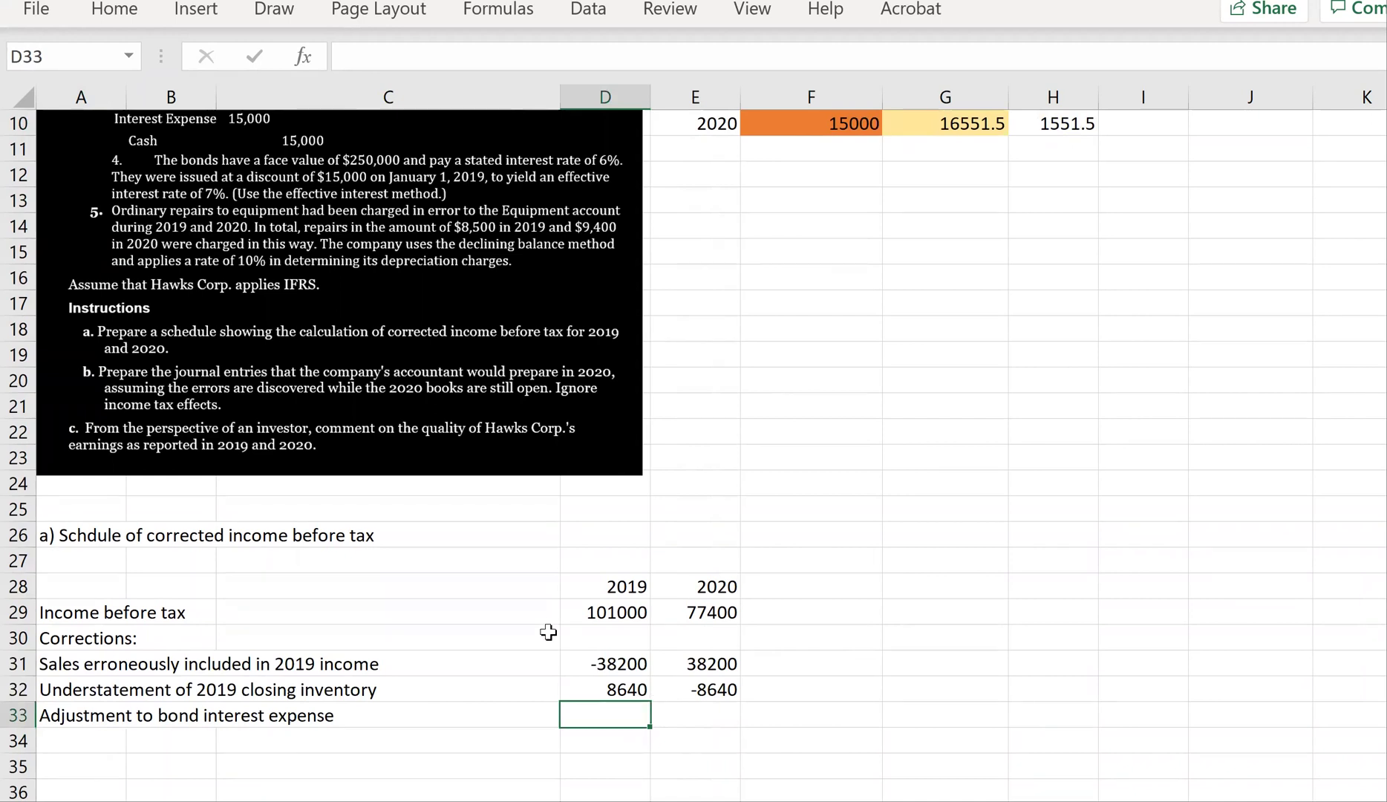
type("-1450")
key("Return")
key("Up")
key("BackSpace")
type("-1551")
key("Return")
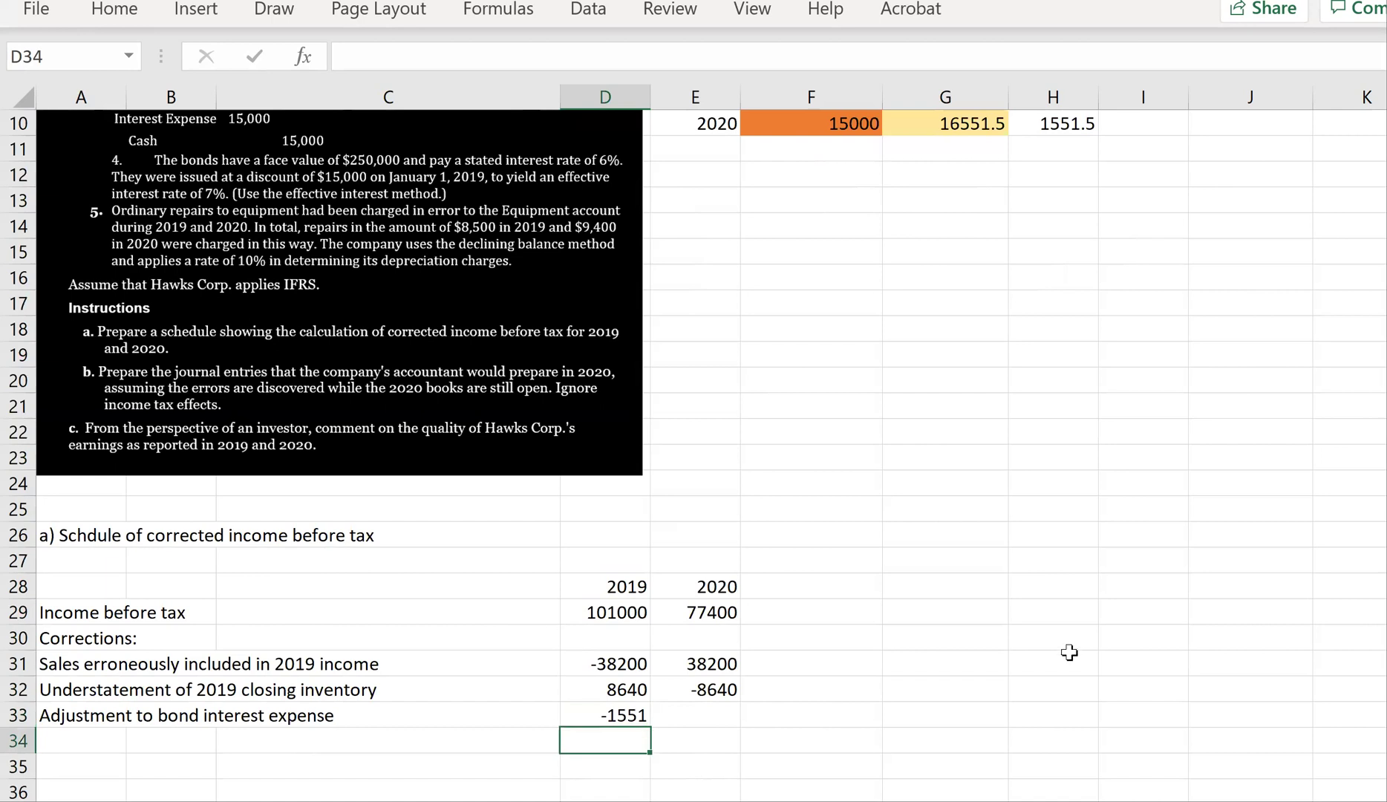
Set the 2019 adjustment to bond interest expense in D33 to -1450.
scroll(1039, 643, "up", 1)
scroll(1010, 624, "down", 1)
left_click(629, 711)
type("-")
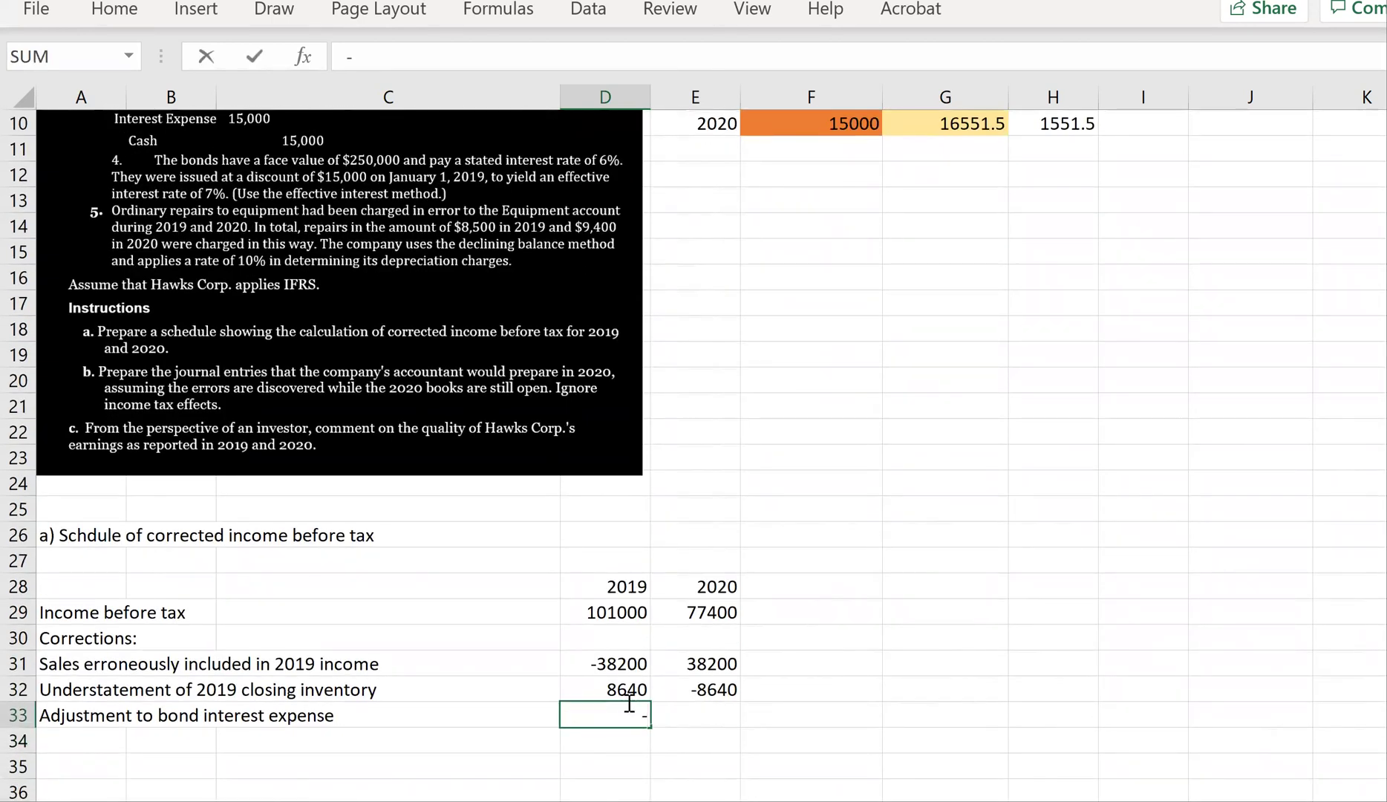
type("1450")
key("ctrl+Return")
Enter -1552 as the 2020 adjustment to bond interest expense in E33 and check it against the amortization table.
key("Tab")
type("-")
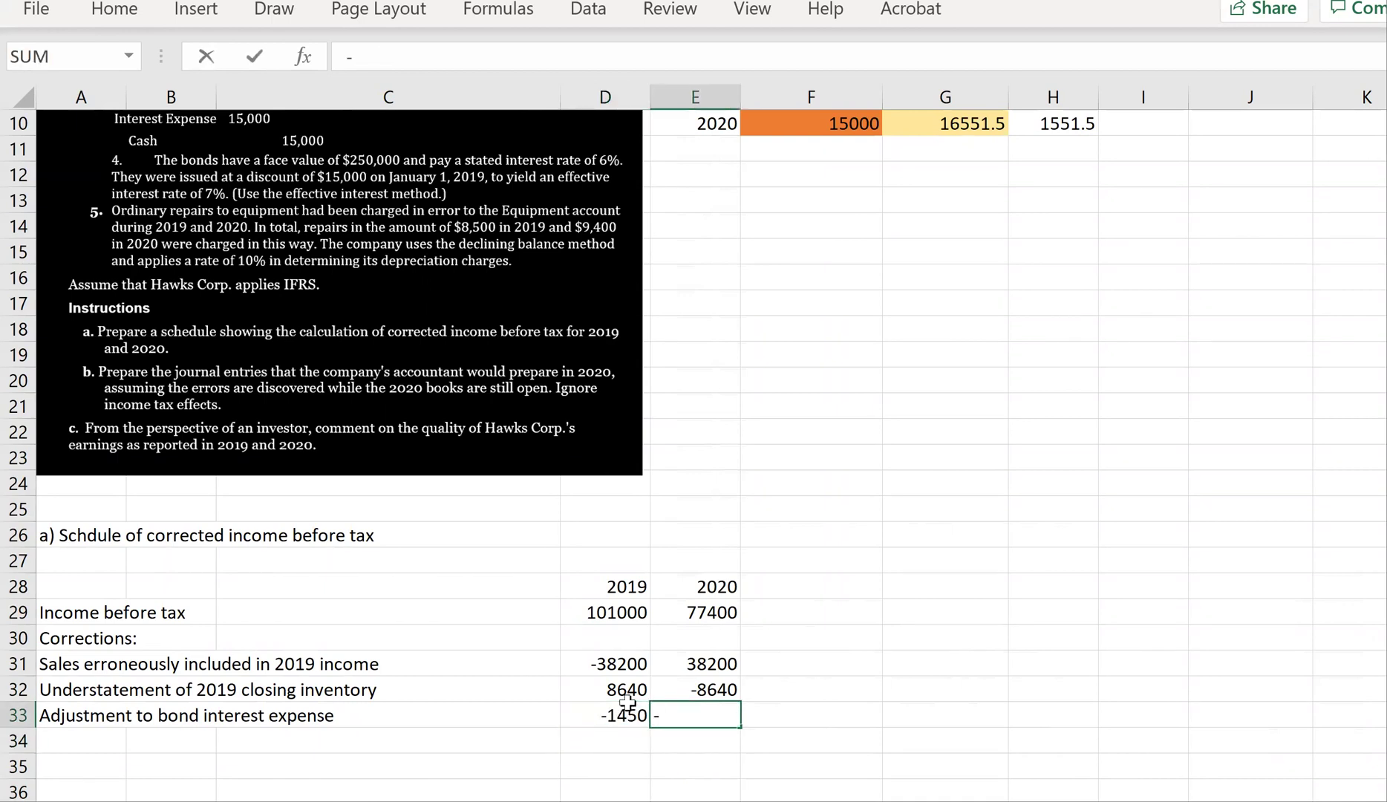
type("14")
key("BackSpace")
type("552")
key("Return")
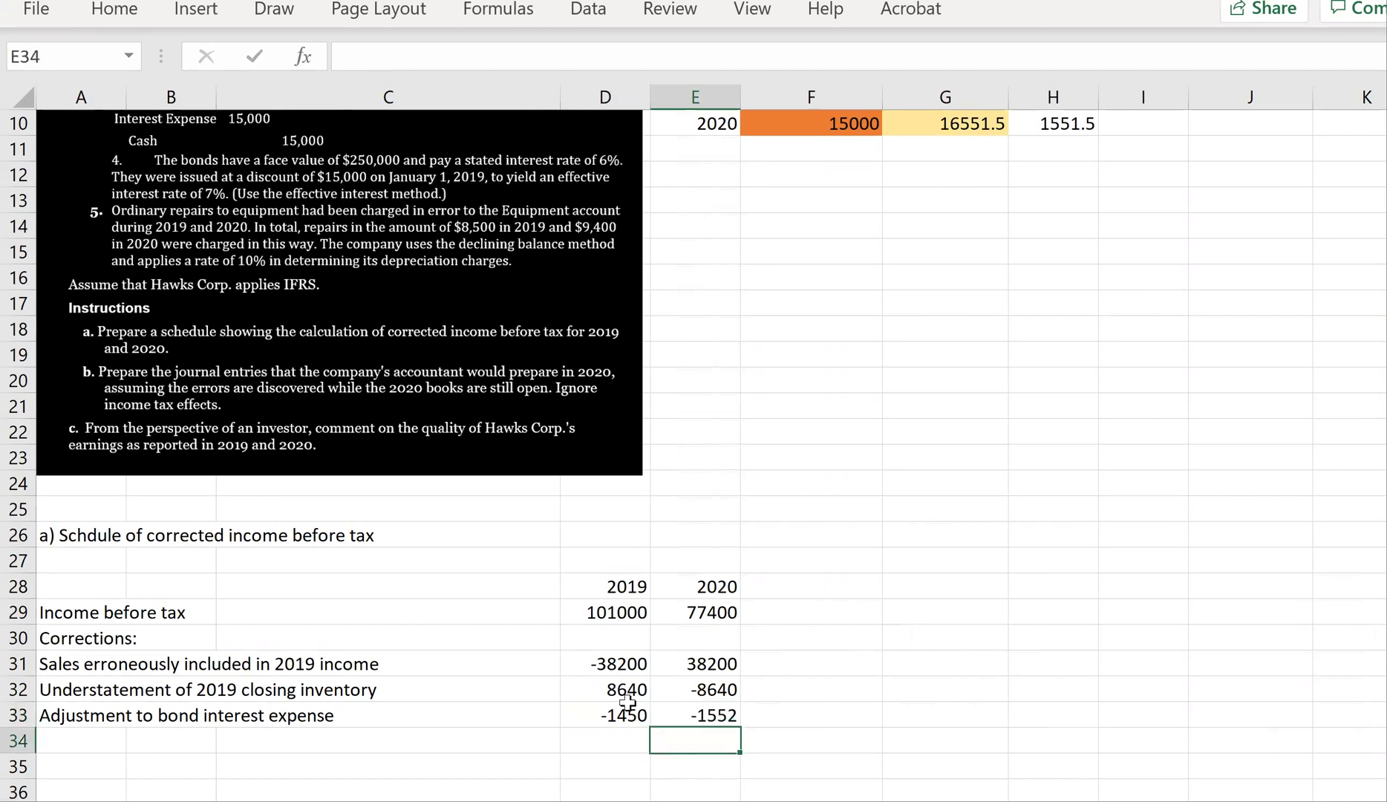
scroll(972, 225, "up", 1)
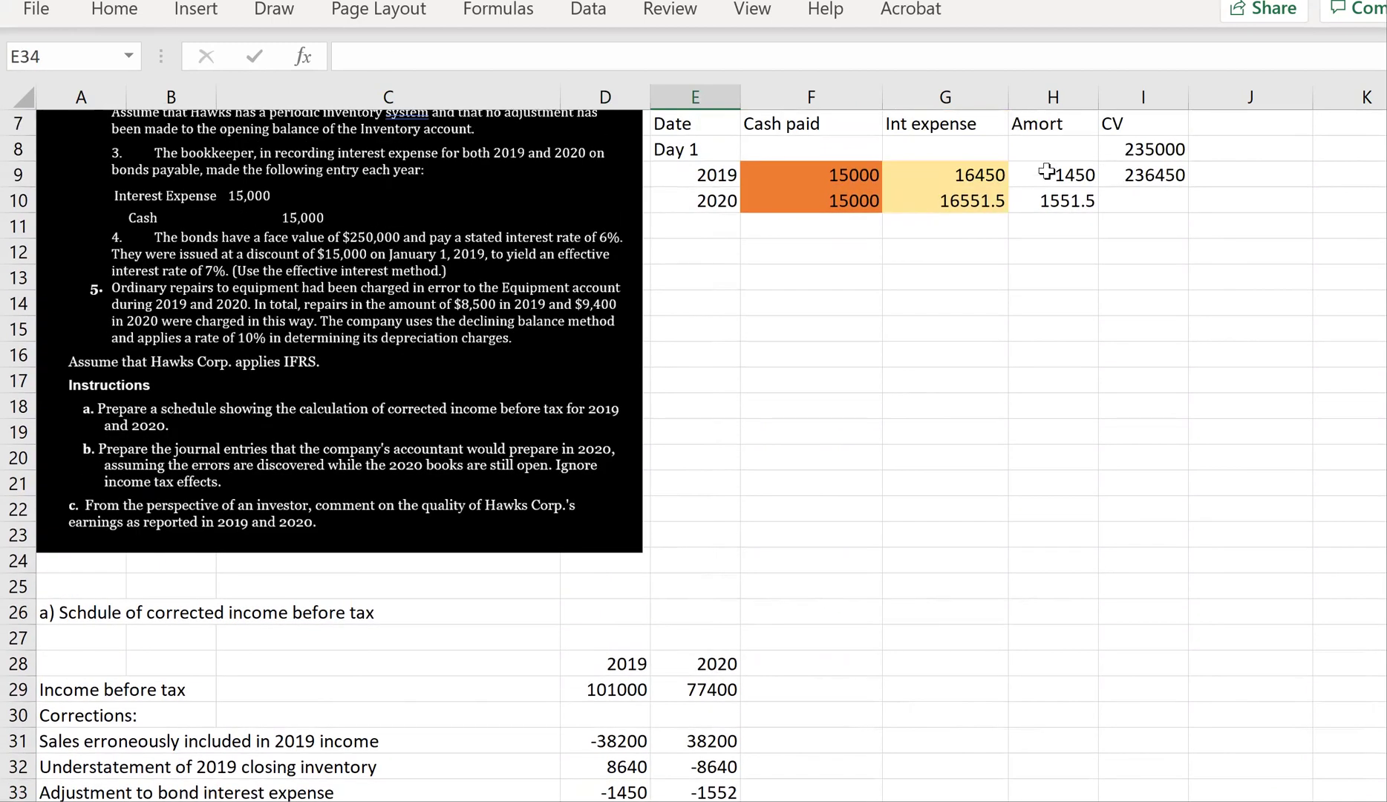
left_click(1055, 169)
scroll(783, 635, "down", 1)
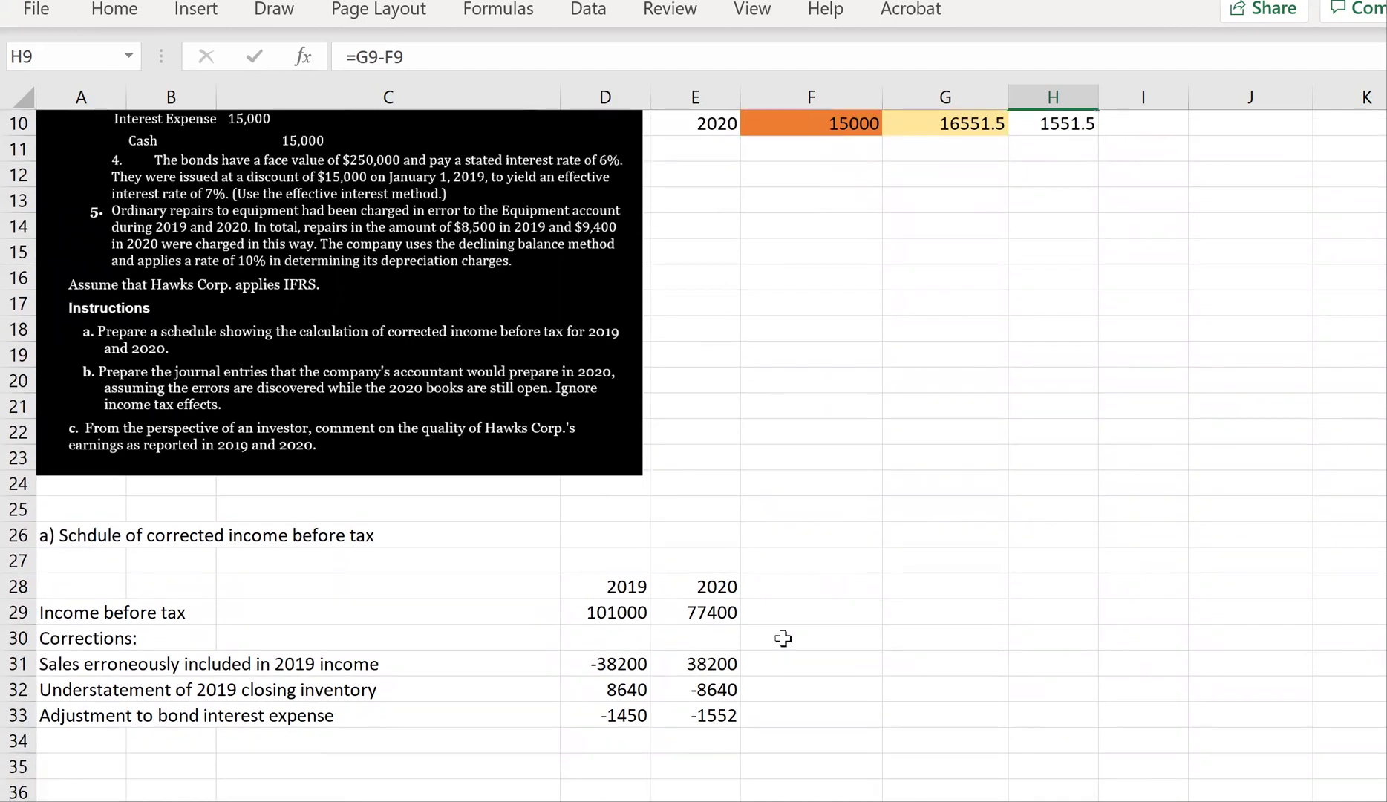
Add the correction label "Repairs charged to equip" in A34.
left_click(101, 739)
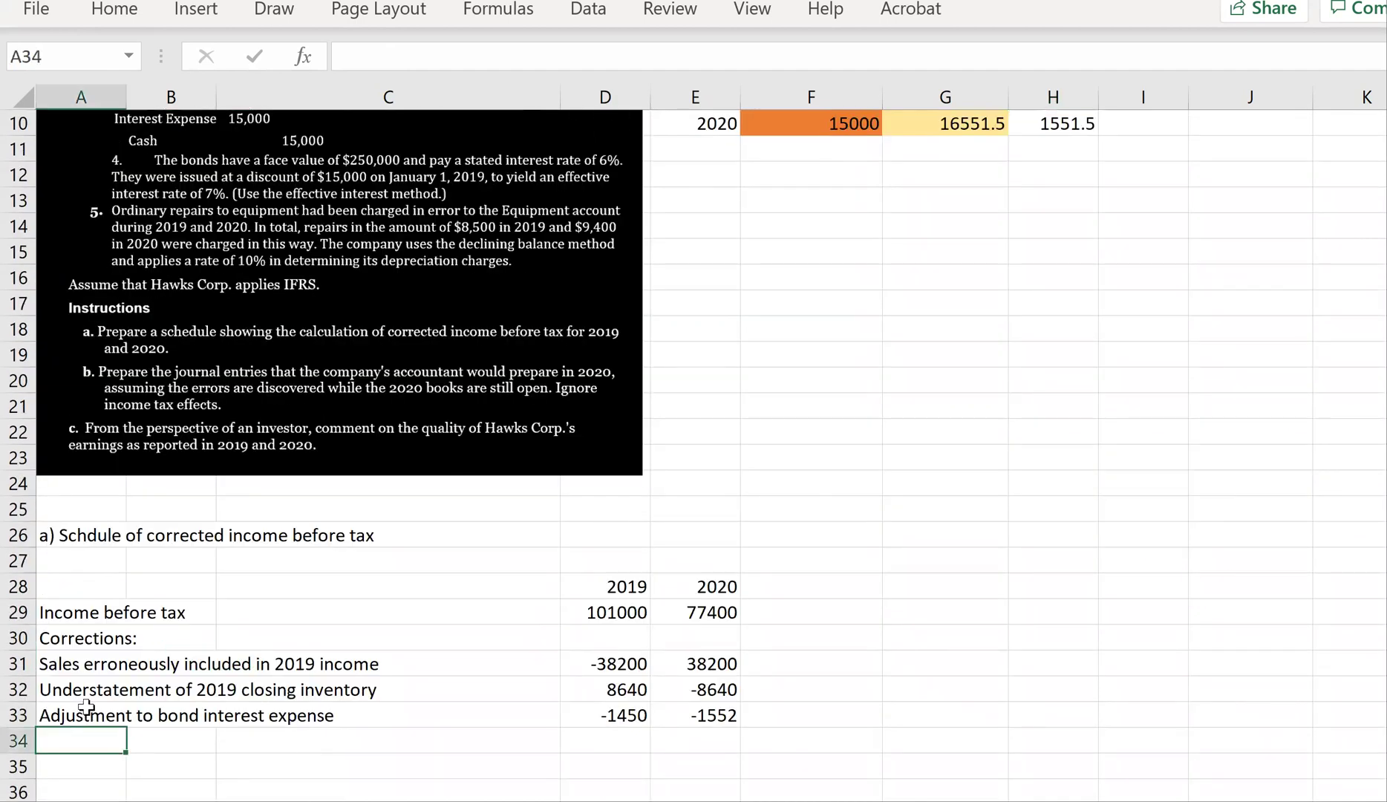
type("Reparid")
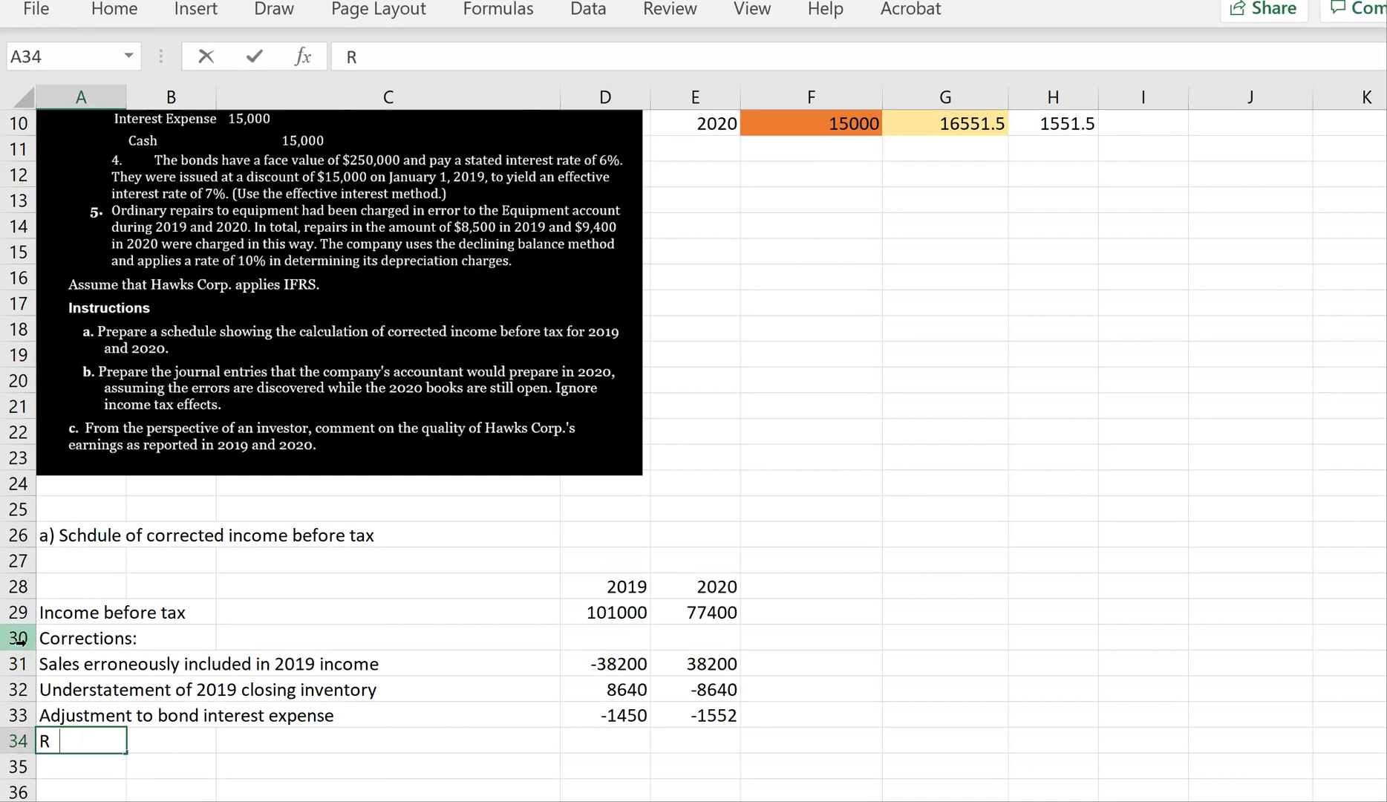
key("BackSpace")
key("BackSpace")
key("BackSpace")
type("irs charged to equip")
key("Return")
Enter the repairs corrections as -8500 for 2019 in D34 and -9400 for 2020 in E34.
key("Up")
key("Right")
key("Right")
key("Right")
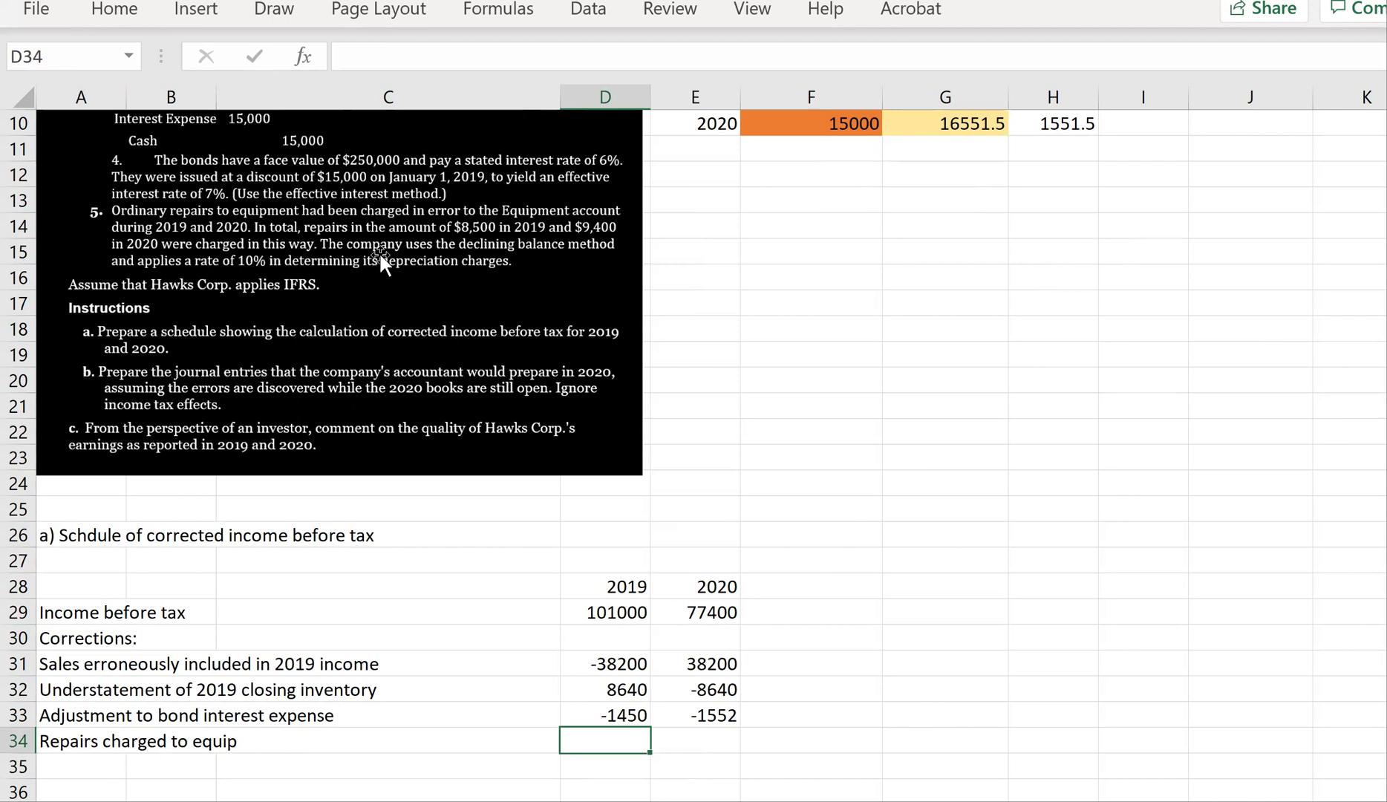
left_click(479, 256)
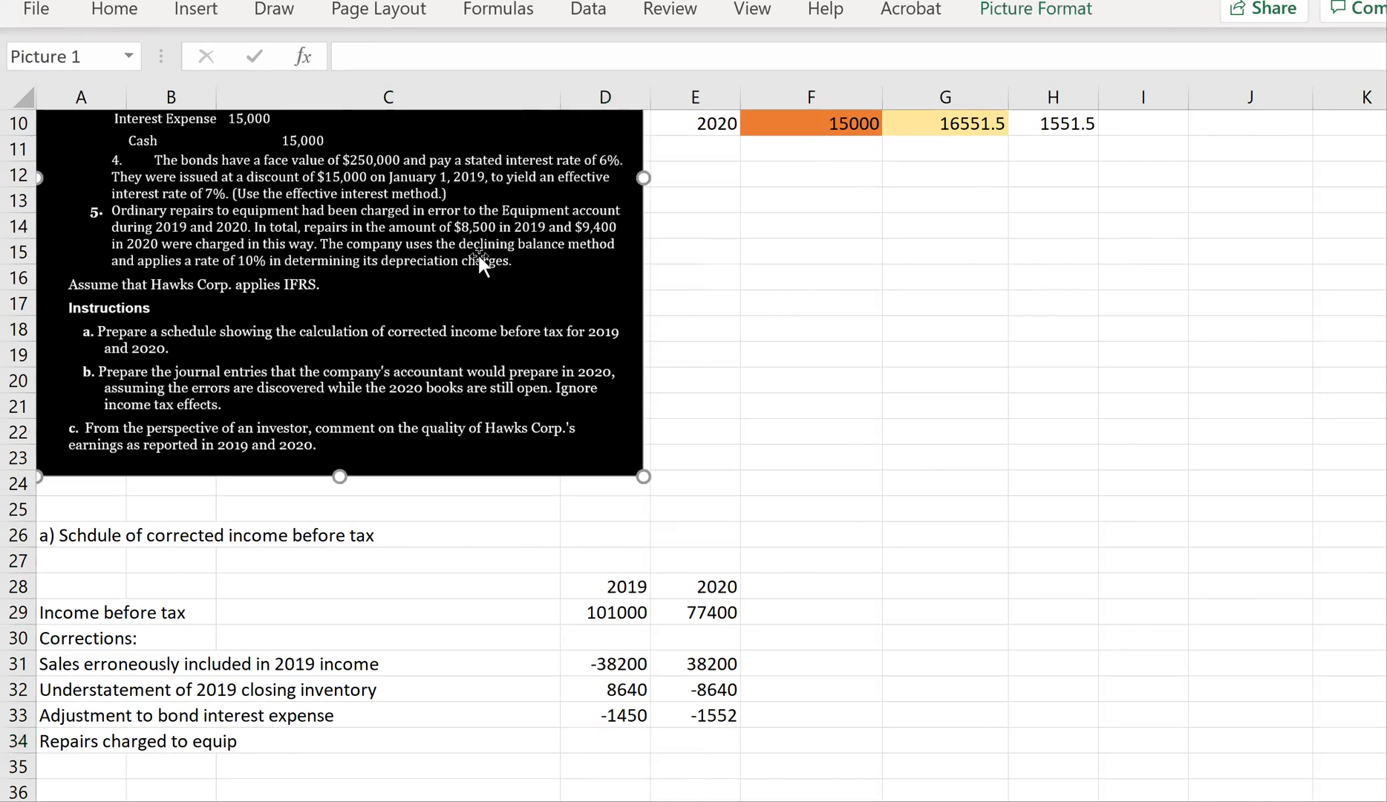
left_click(605, 739)
type("-8500")
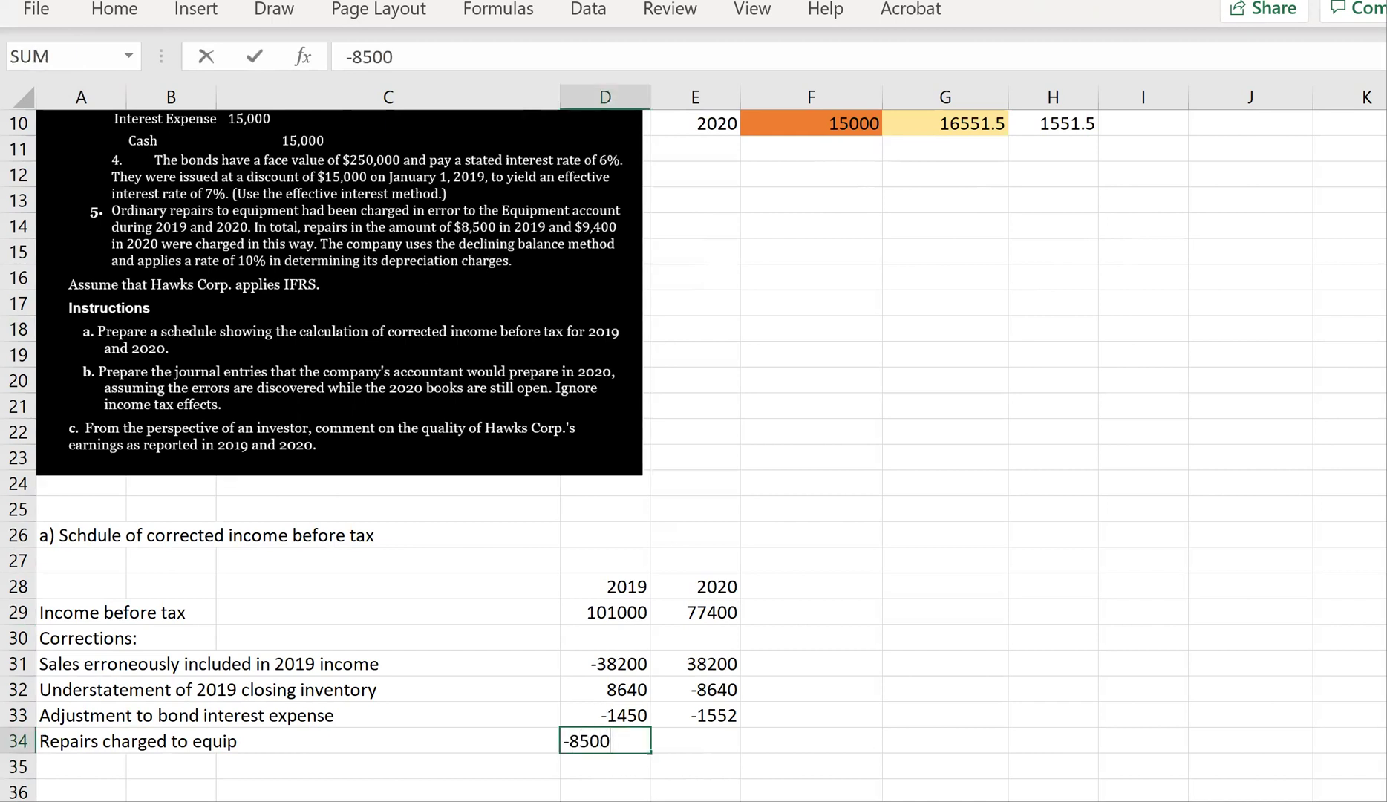
key("Return")
key("Up")
left_click(695, 740)
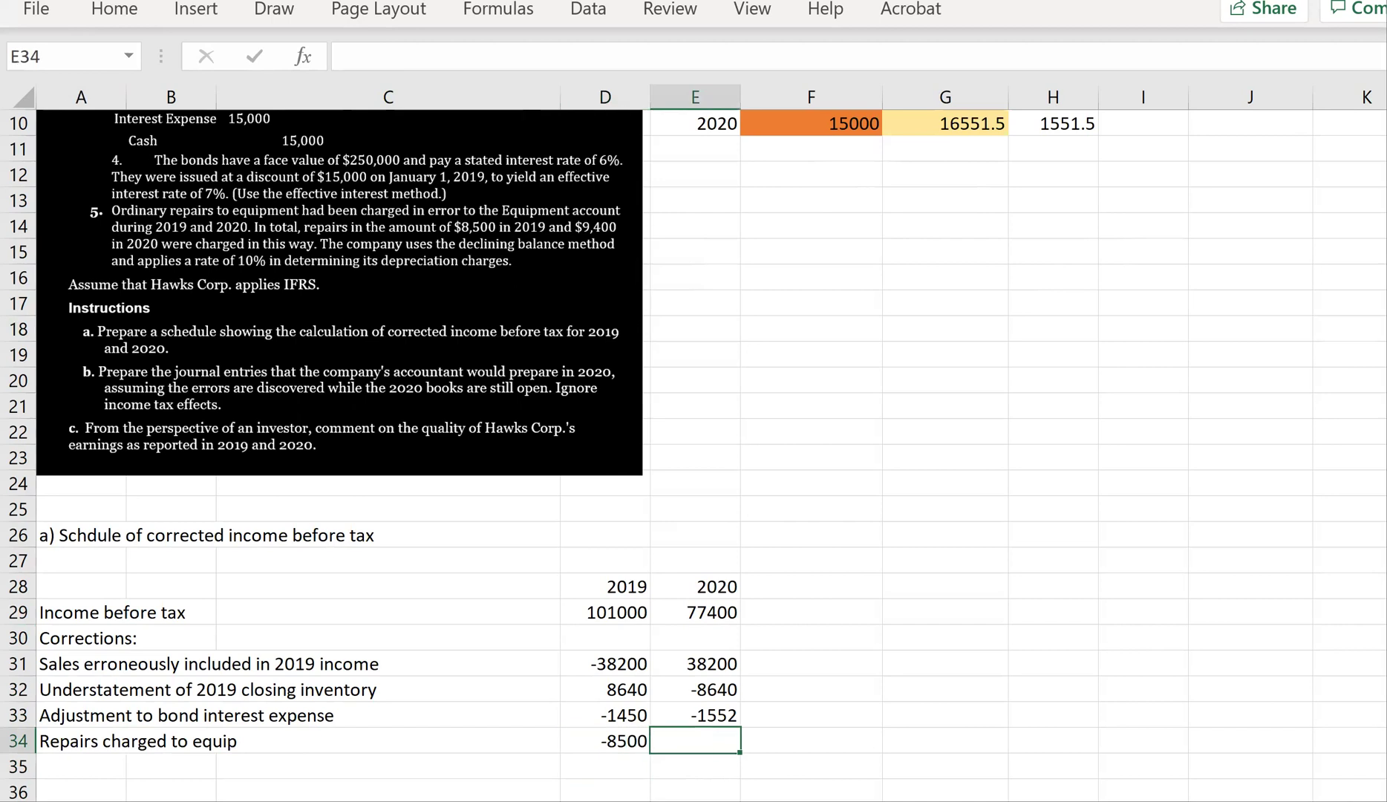
type("-9400")
key("Return")
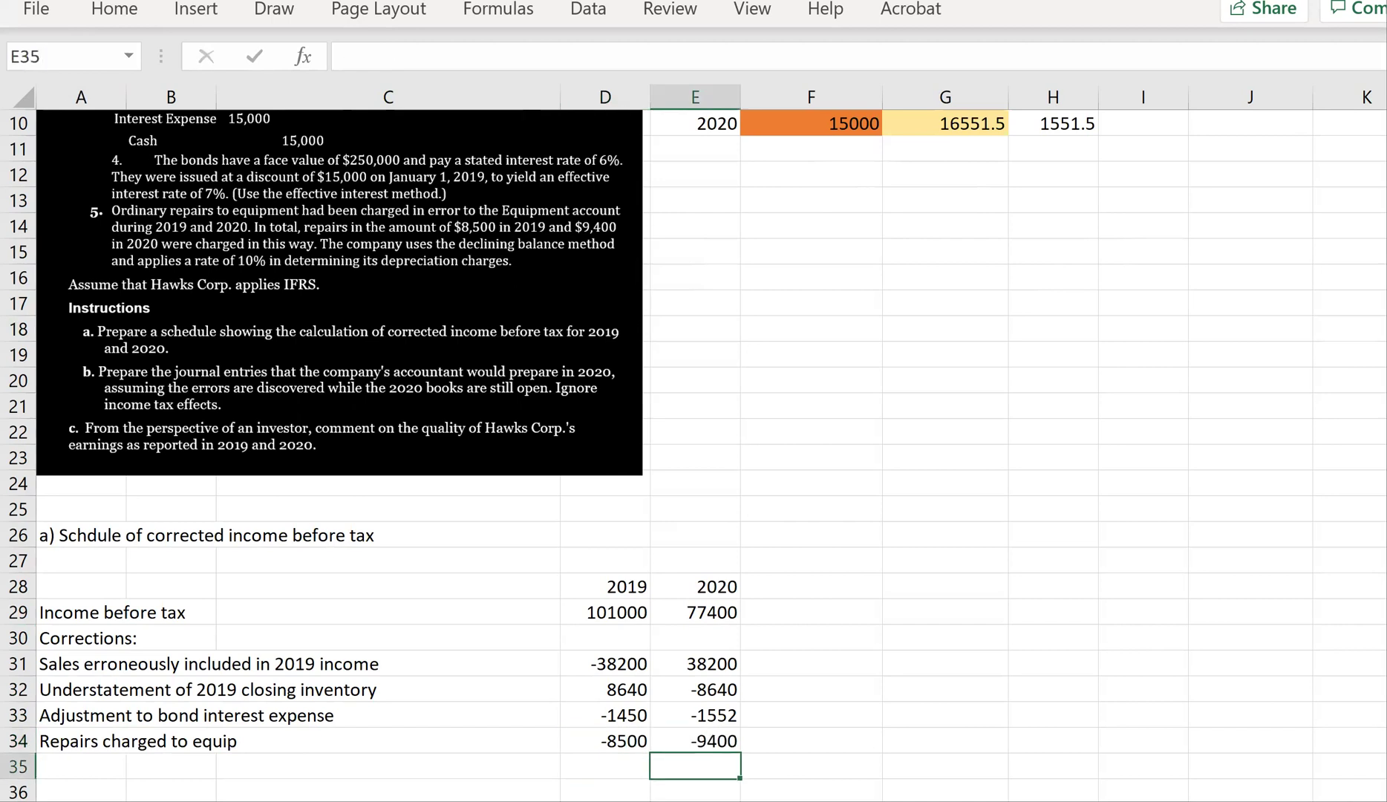
left_click(605, 765)
left_click(171, 766)
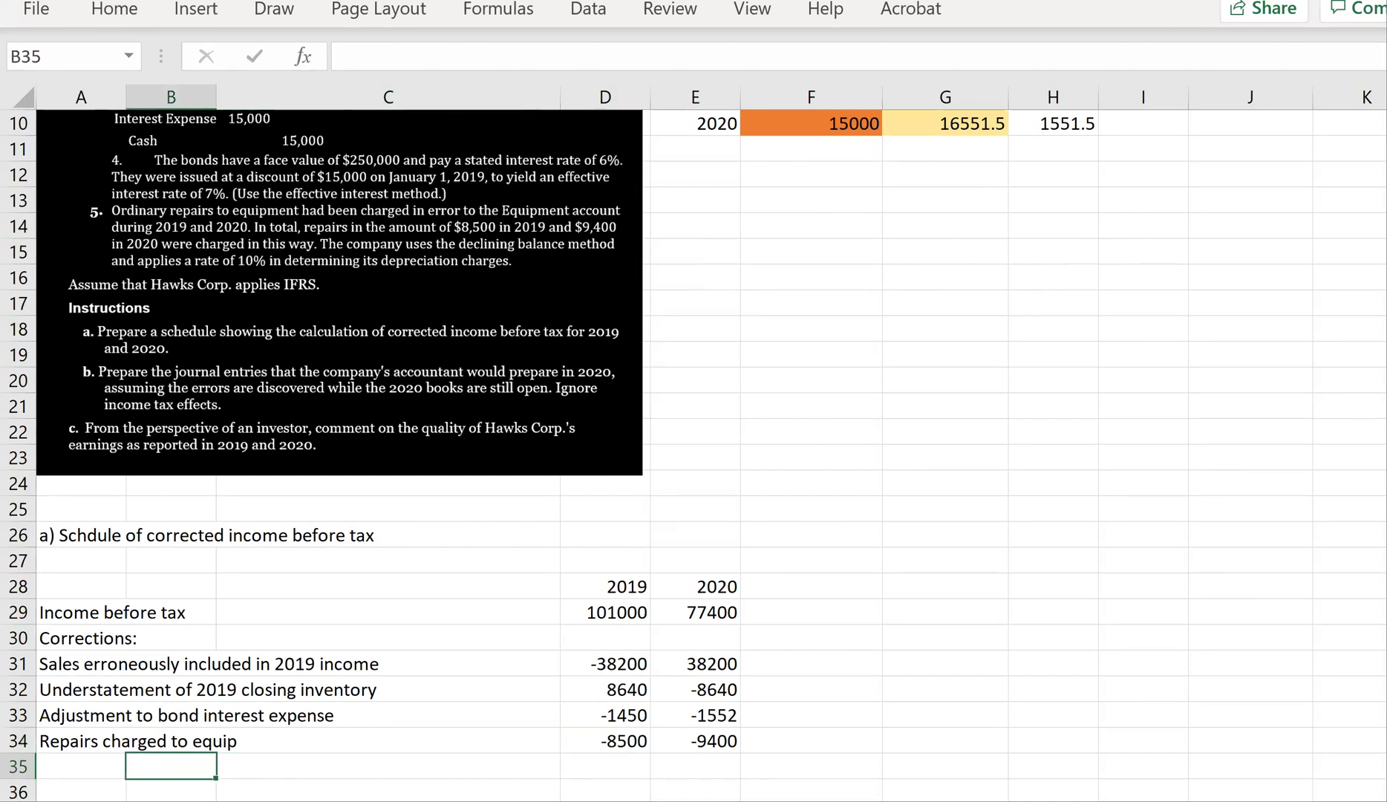
left_click(82, 766)
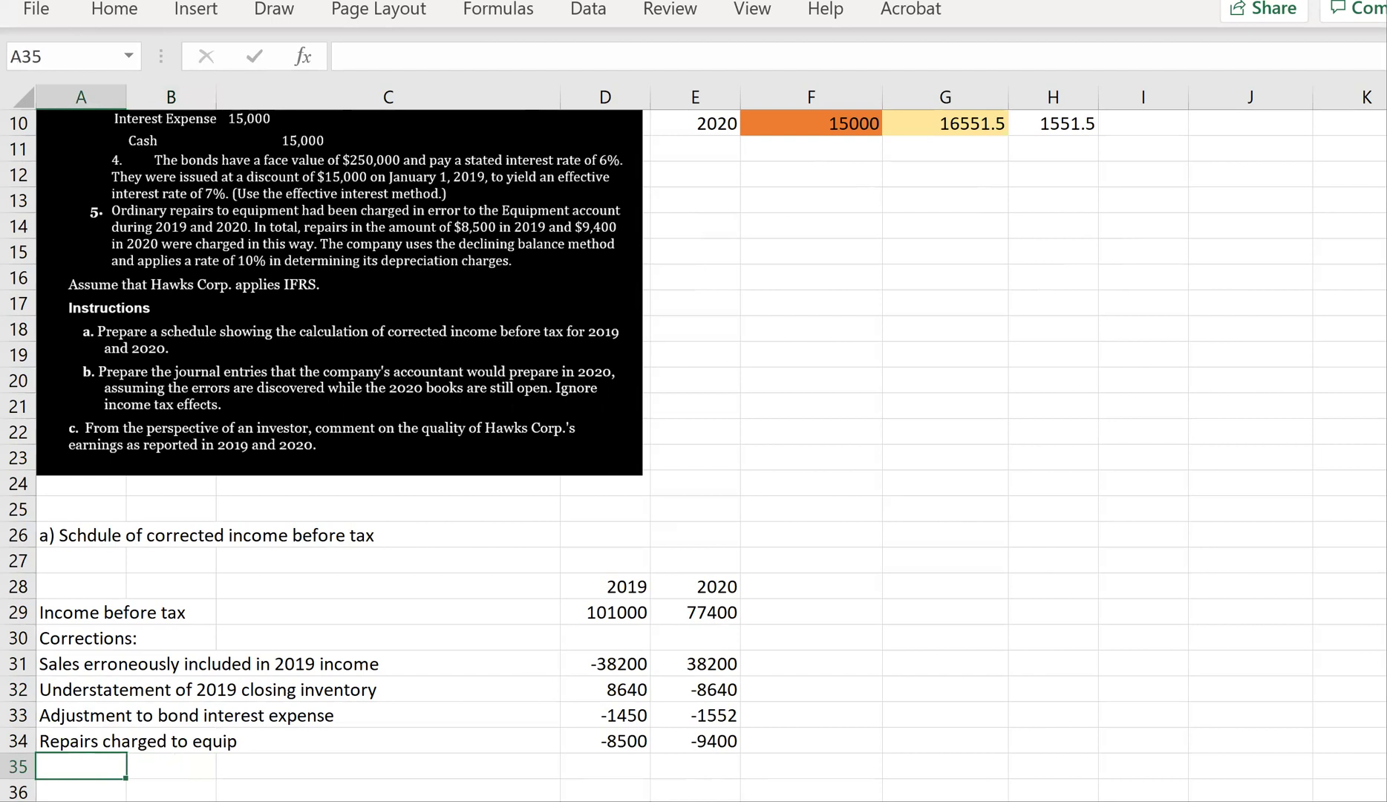
left_click(605, 790)
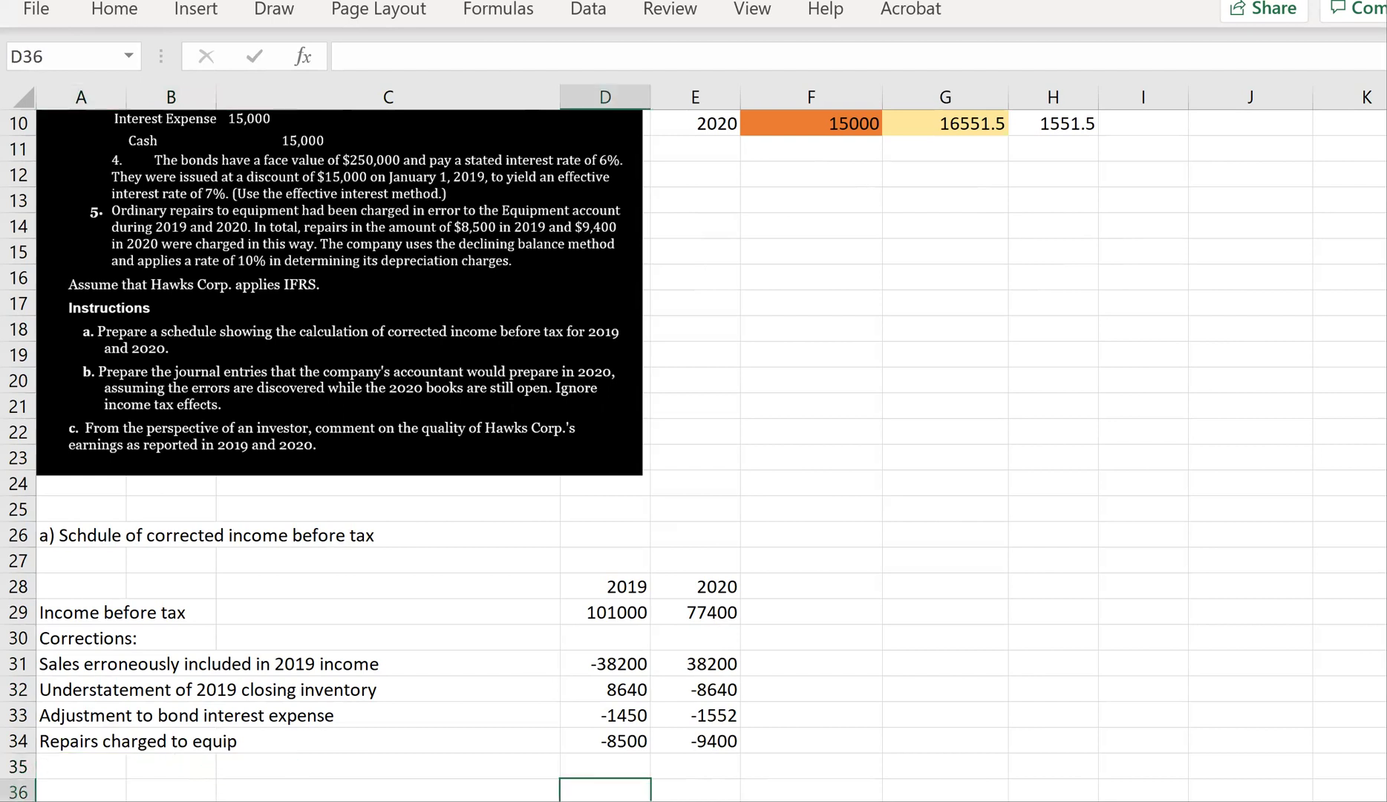
type("Add")
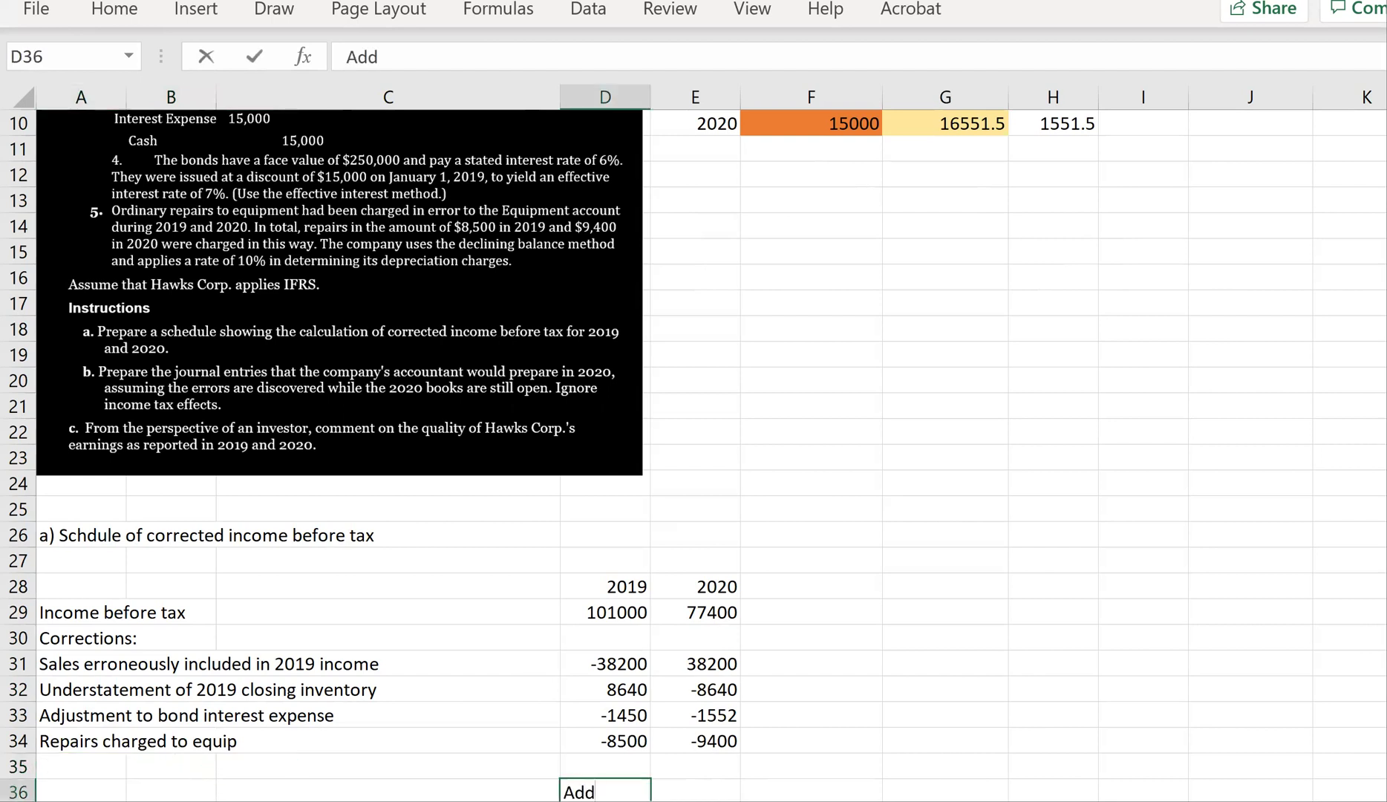
left_click(694, 458)
left_click_drag(117, 737, 96, 772)
Add the correction label "Correct depreciation on equipment" in A35.
left_click(97, 766)
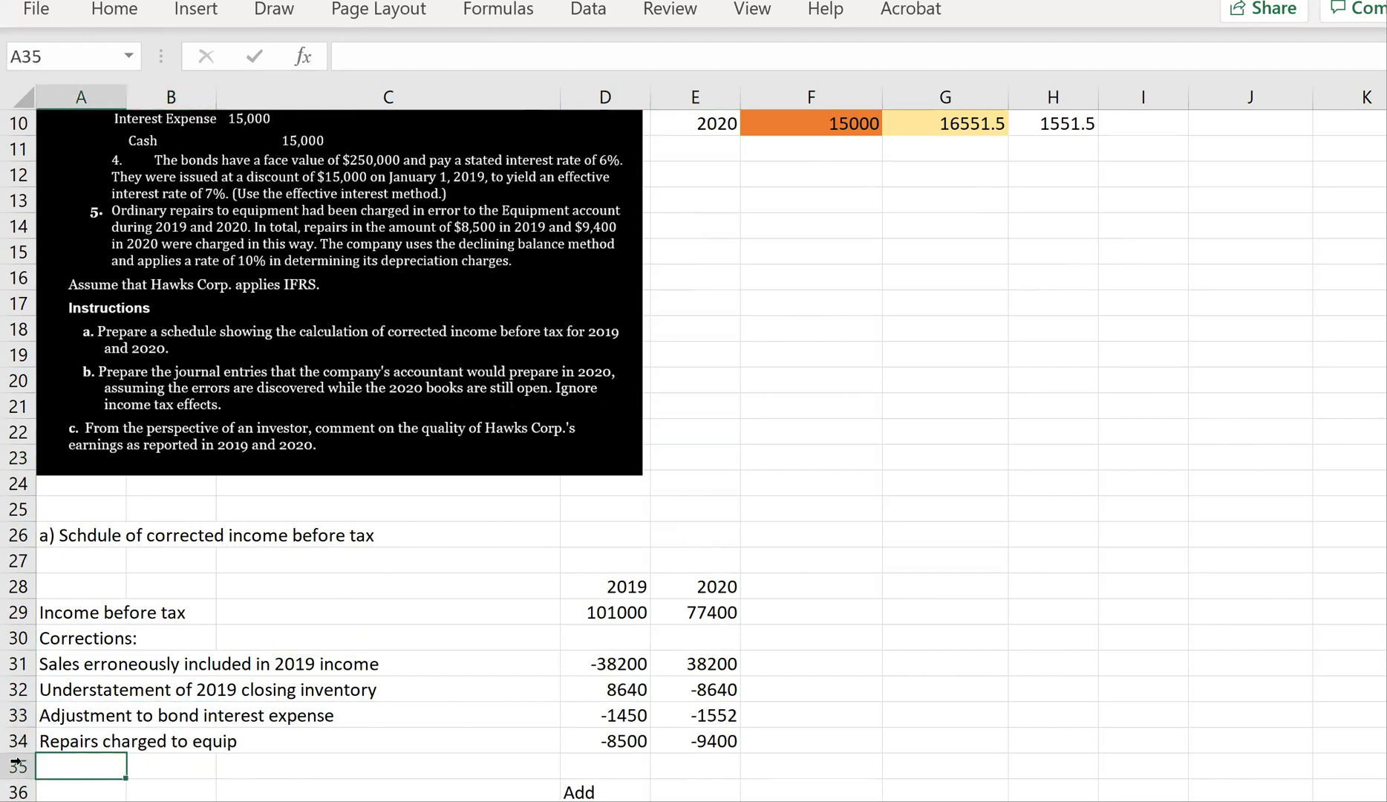
key("Down")
type("c")
key("BackSpace")
key("Escape")
key("Up")
type("Correct d")
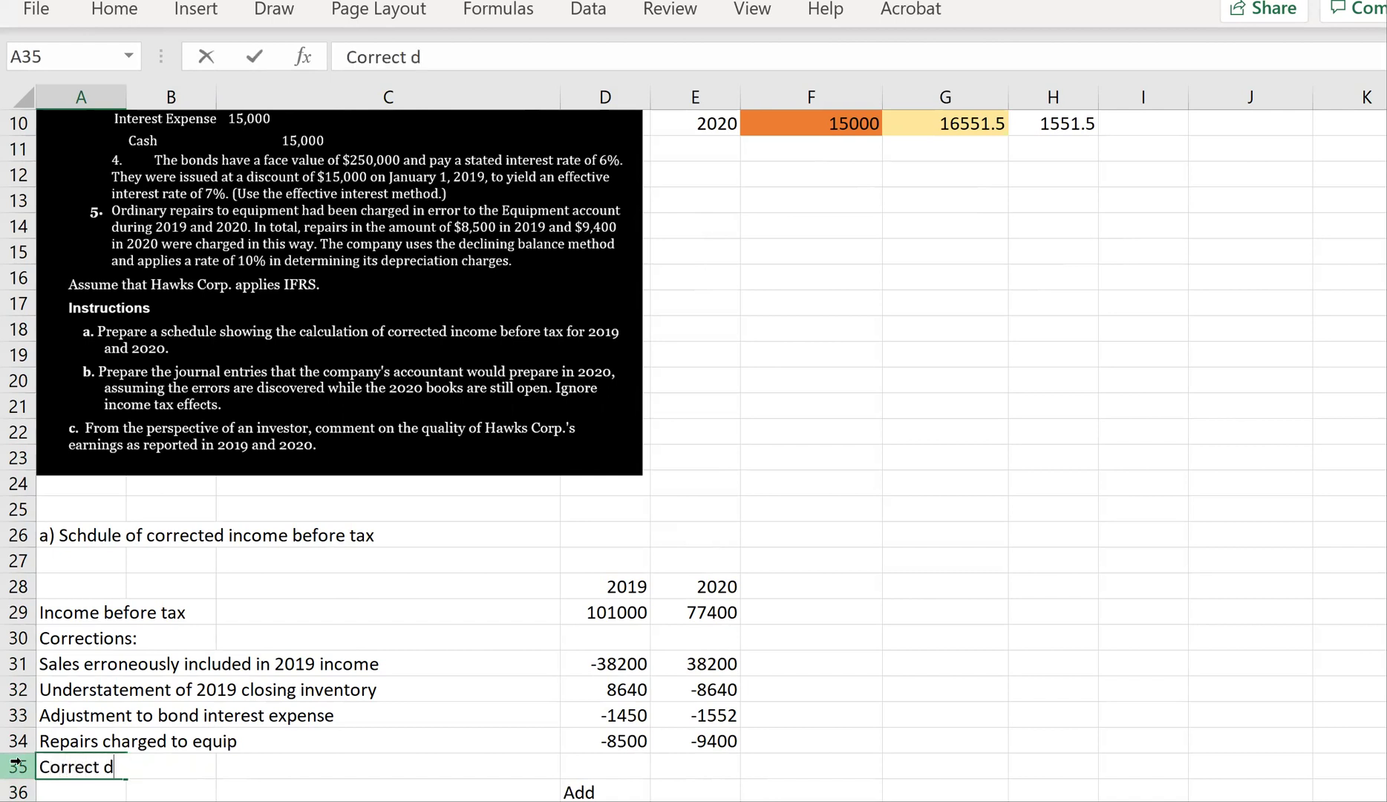
type("epreciation on eqip")
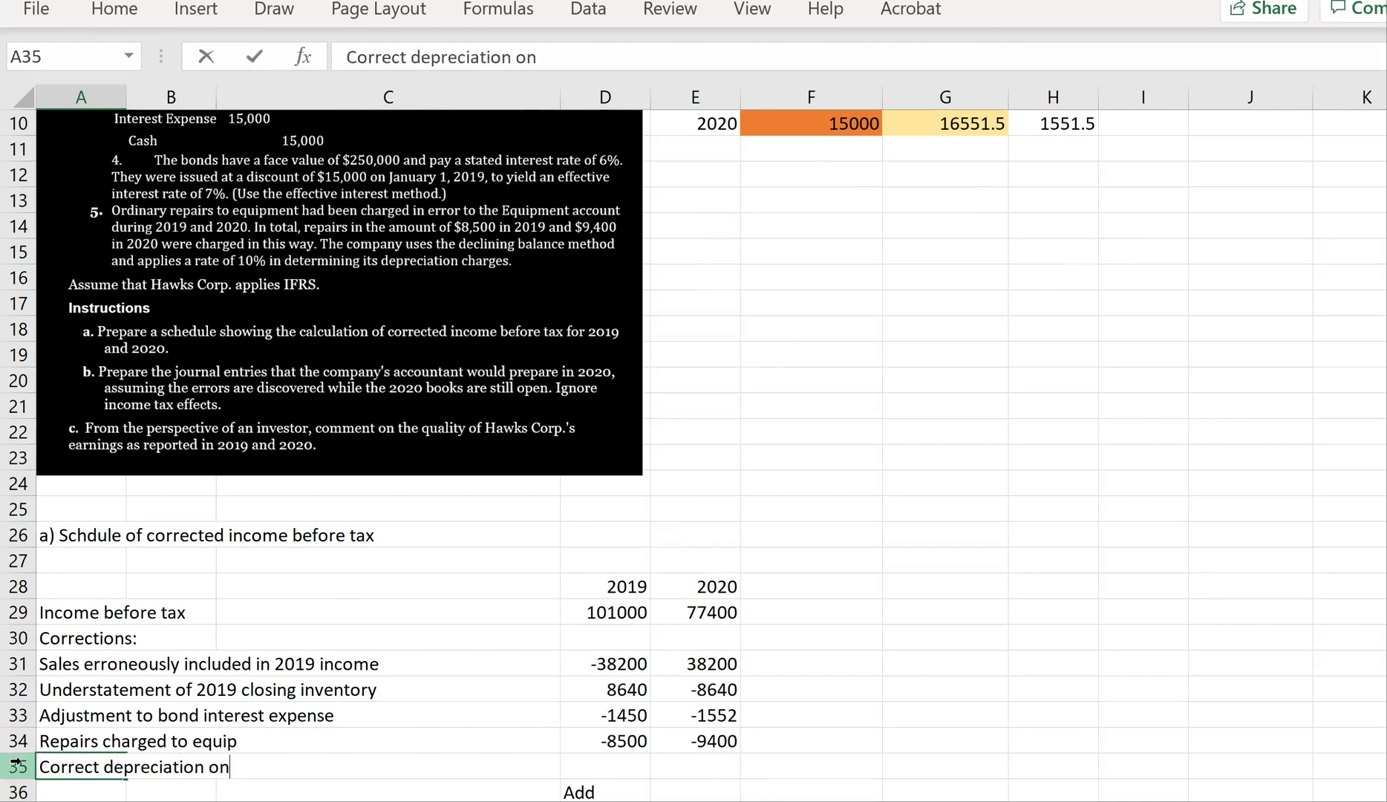
key("BackSpace")
key("BackSpace")
type("uipment")
key("Return")
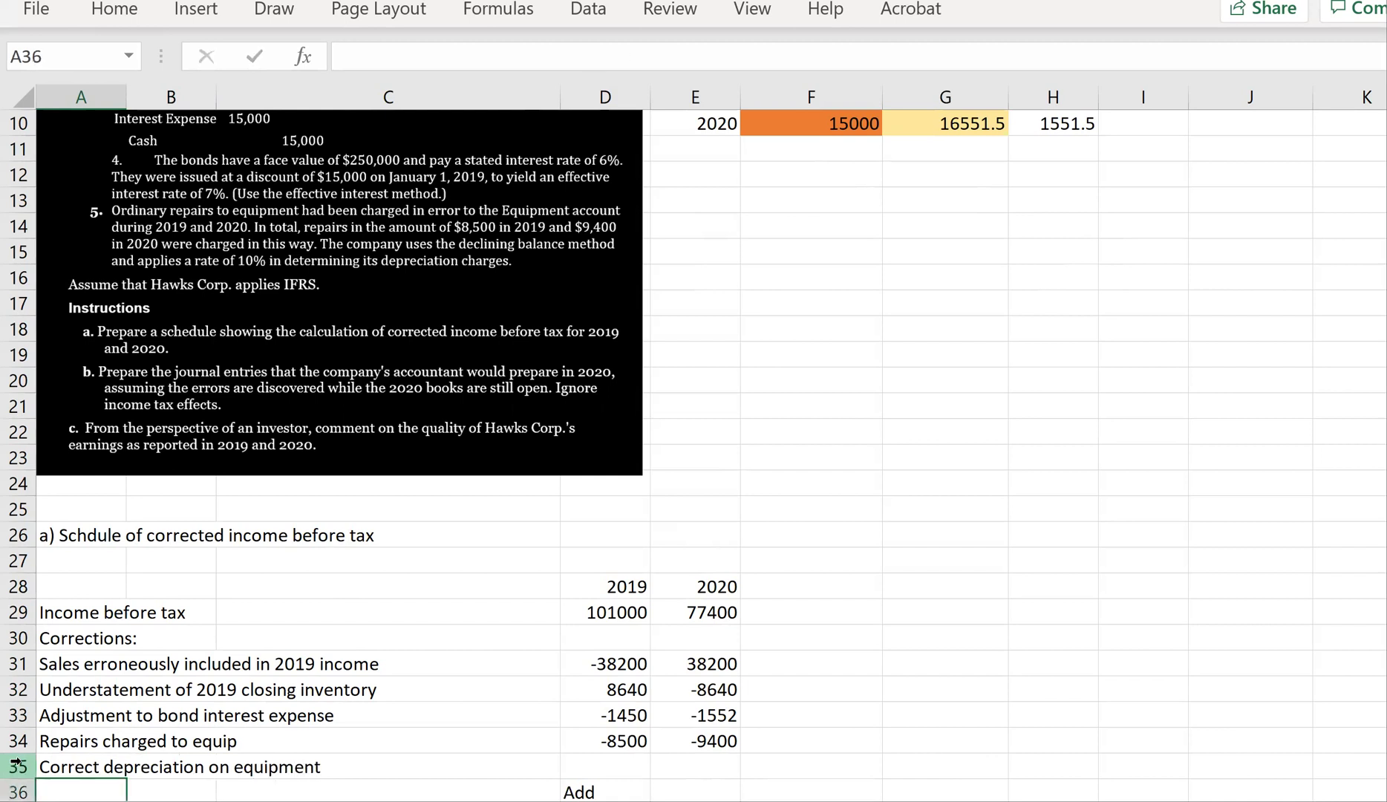
Clear the stray text "Add" from D36 below the schedule.
key("Up")
key("Right")
key("Right")
key("Right")
key("Right")
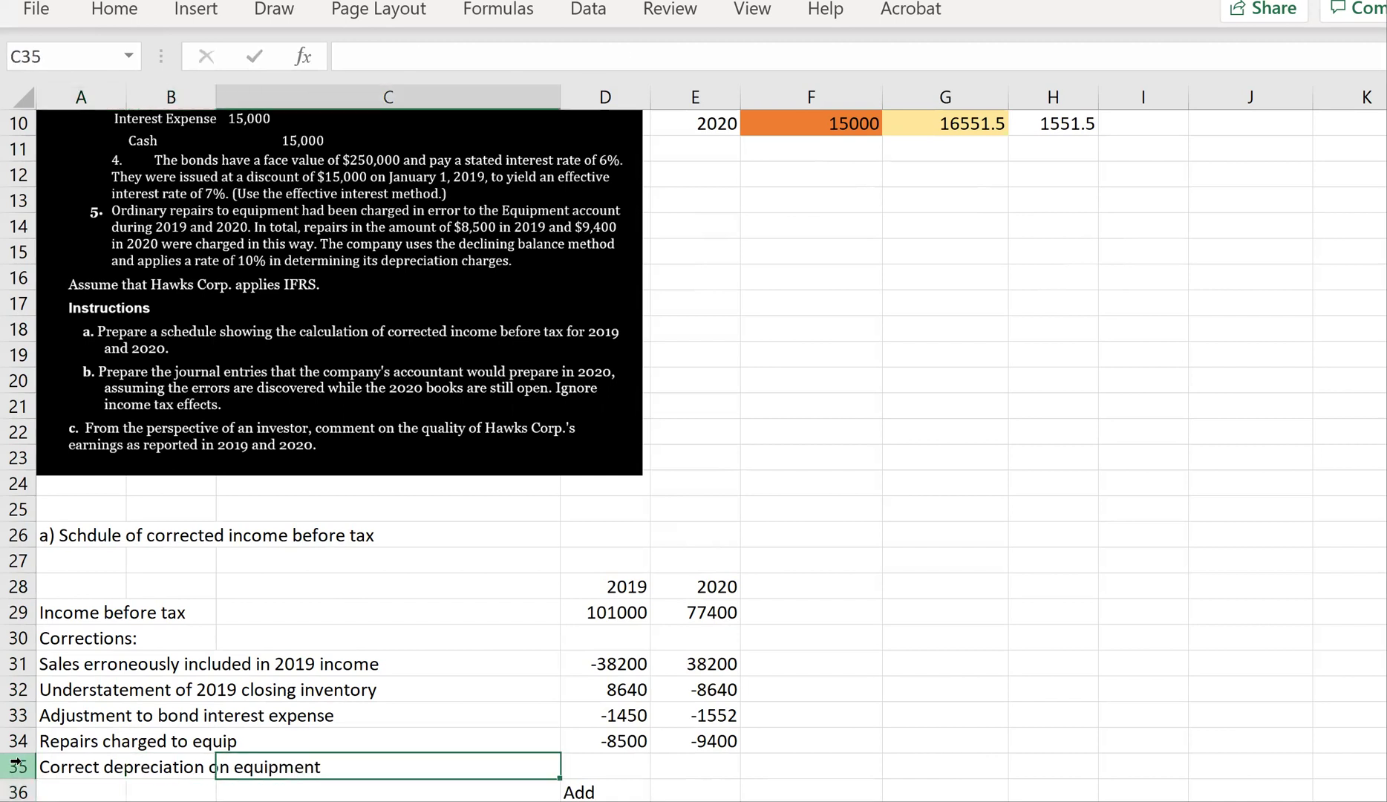
key("Left")
key("Down")
key("Down")
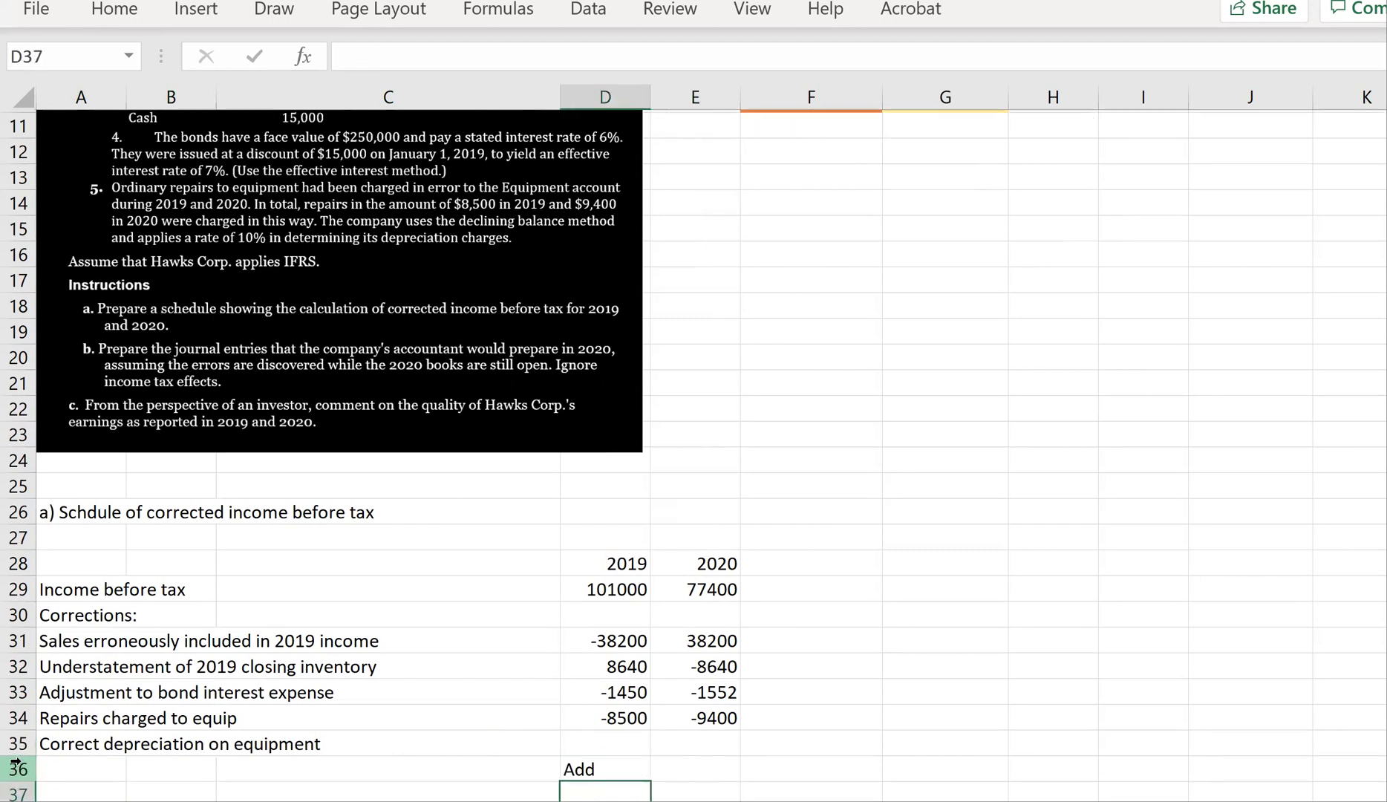
key("Up")
key("BackSpace")
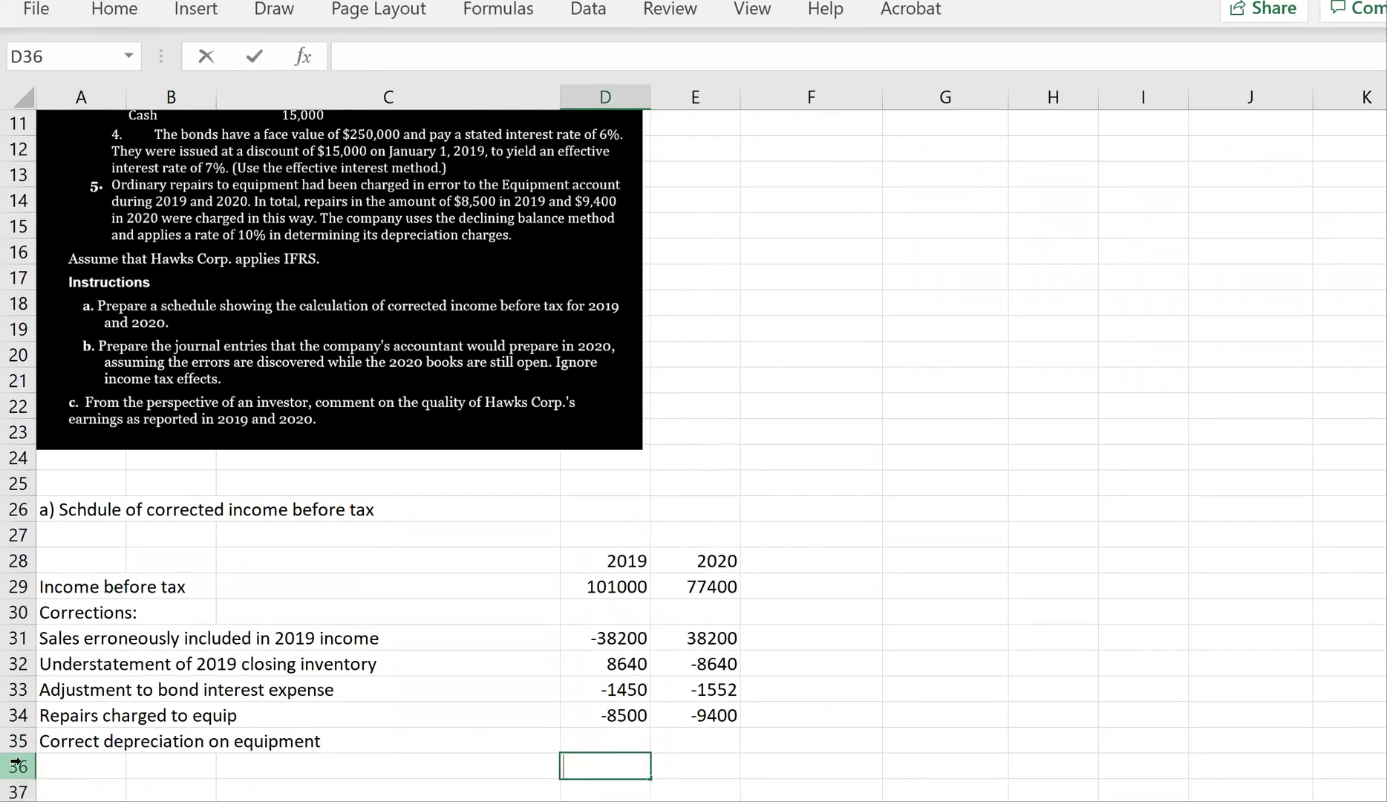
Calculate the 2019 depreciation correction in D35 with the formula =8500*10%.
key("Up")
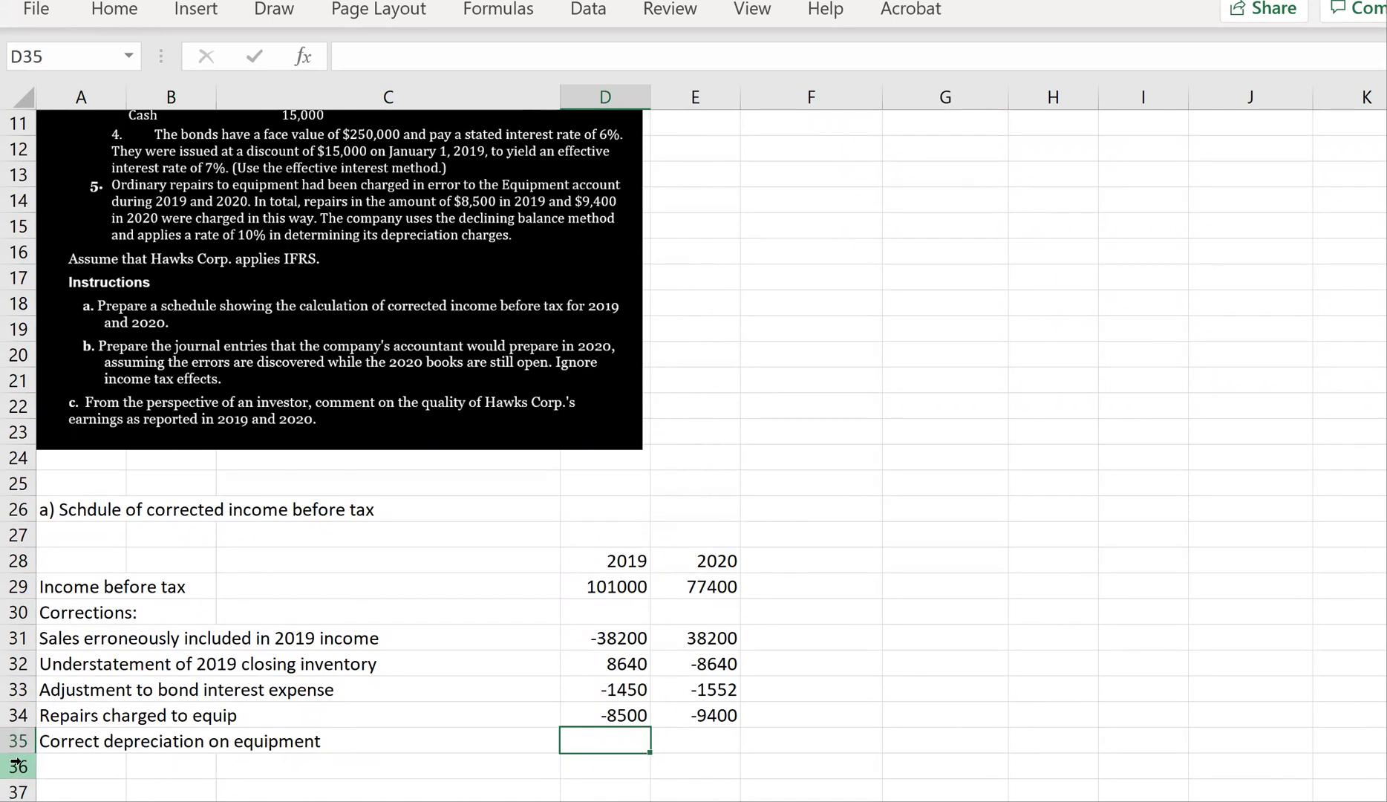
type("=8500*10%")
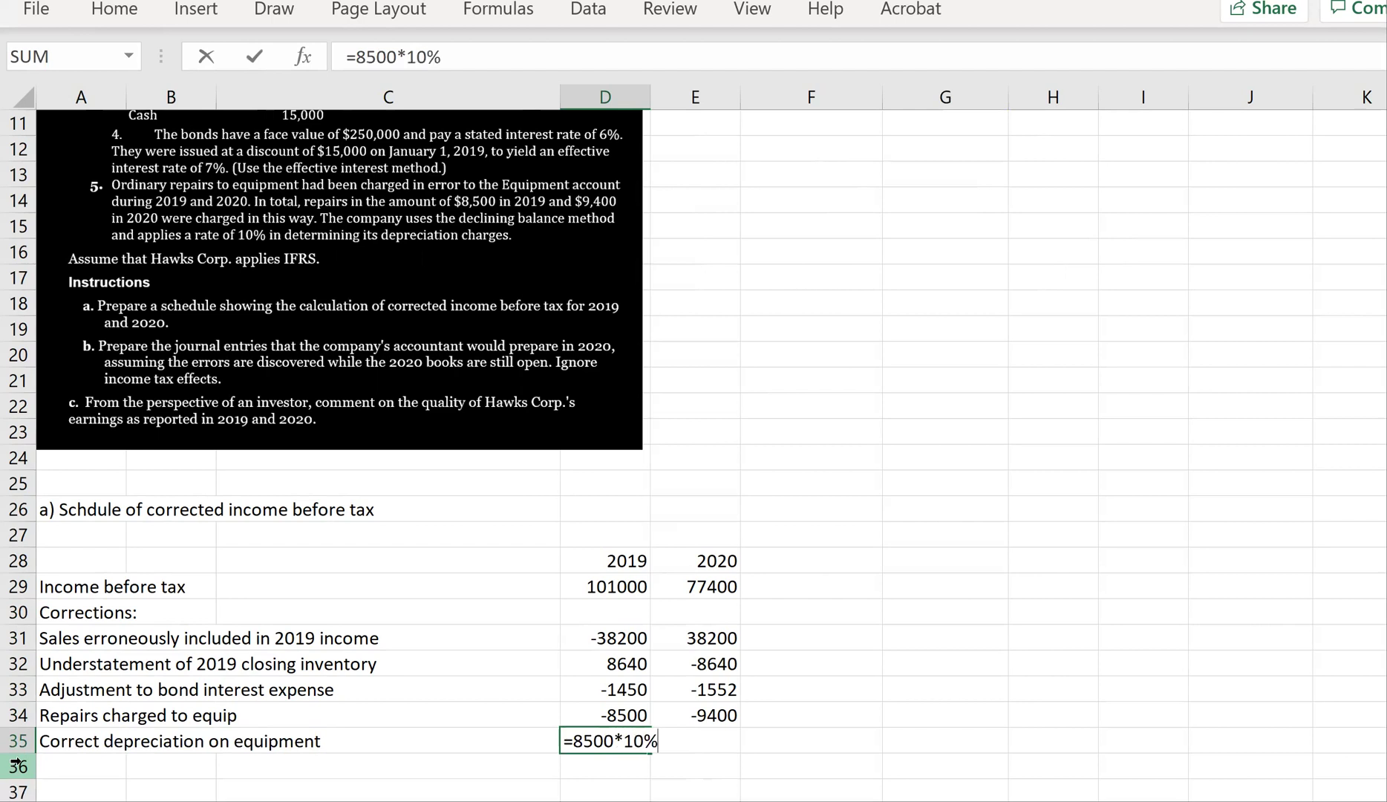
key("Return")
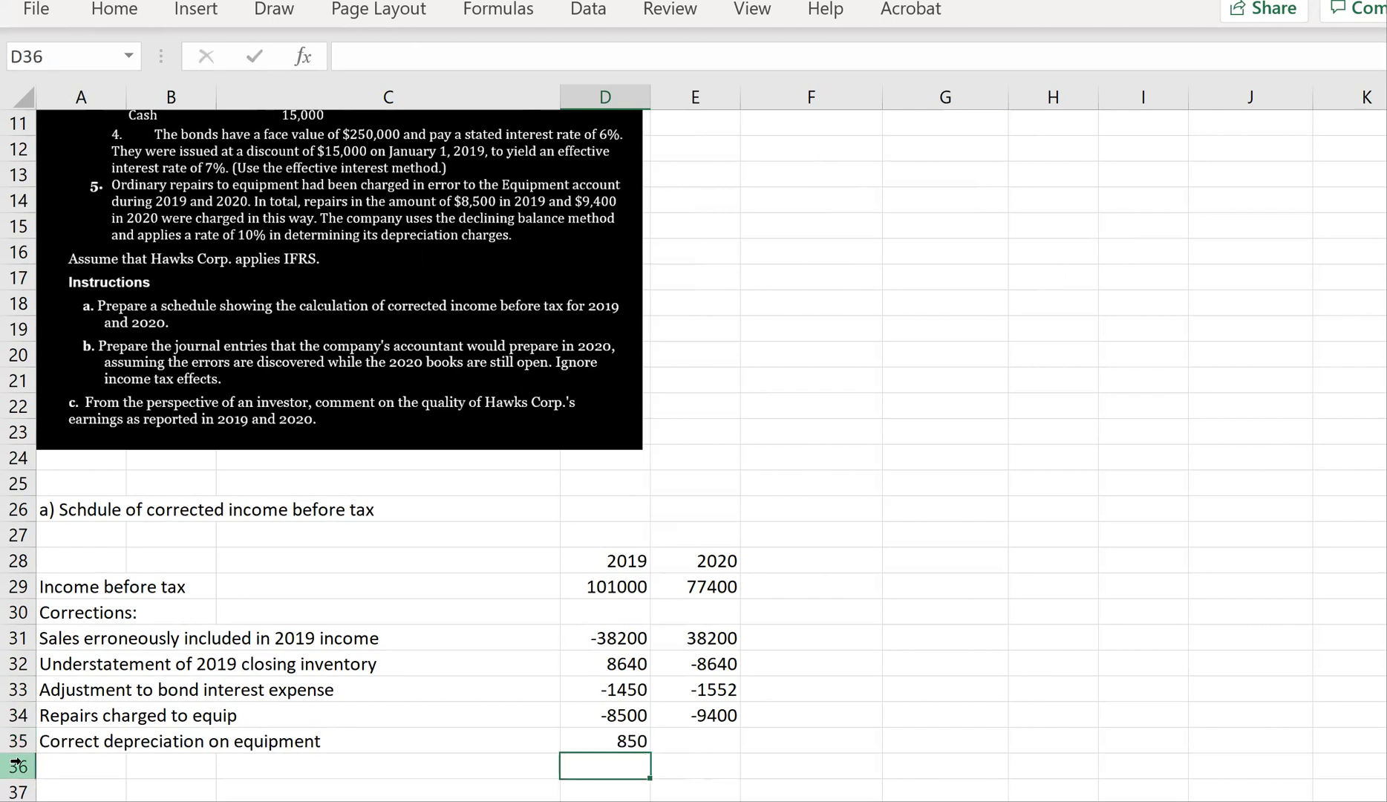
key("Up")
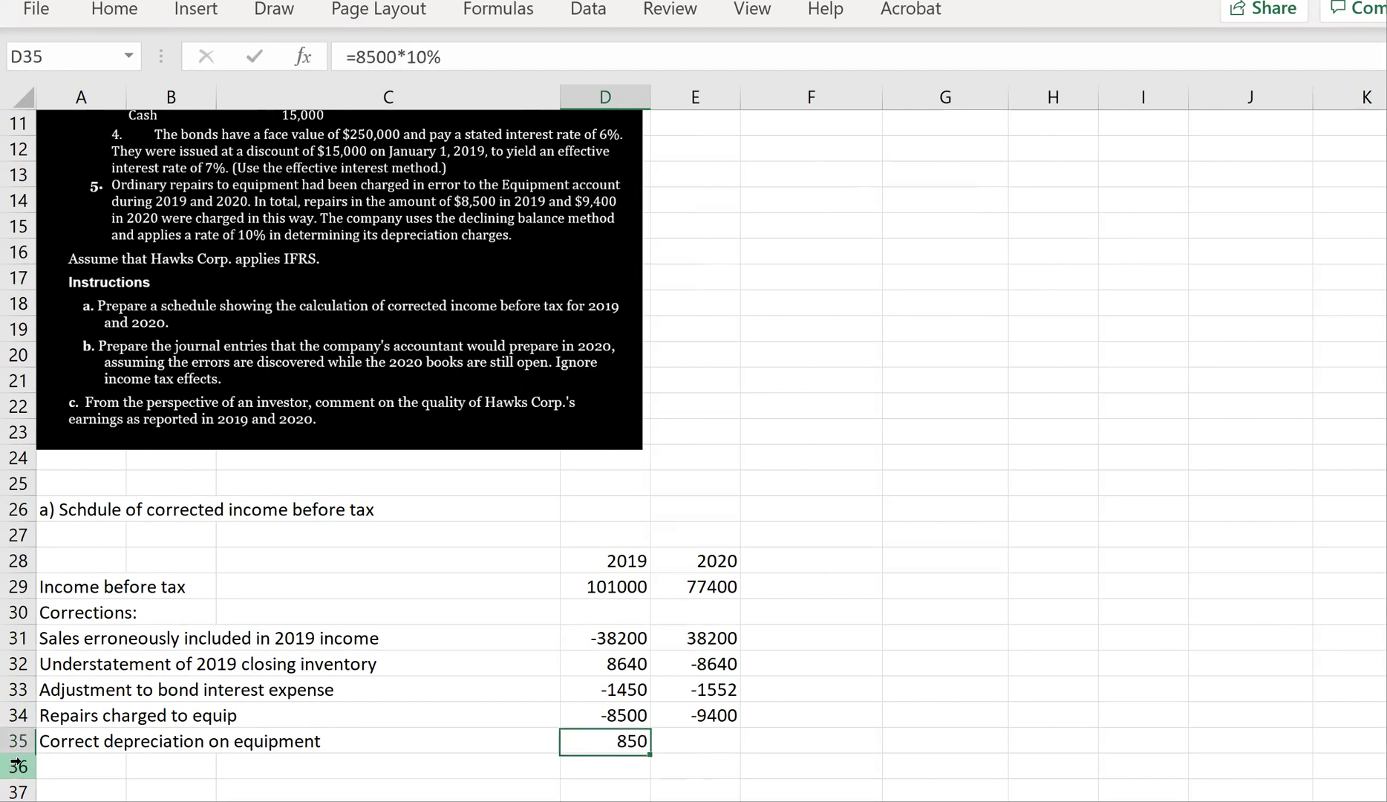
key("Left")
key("Left")
key("Right")
key("Right")
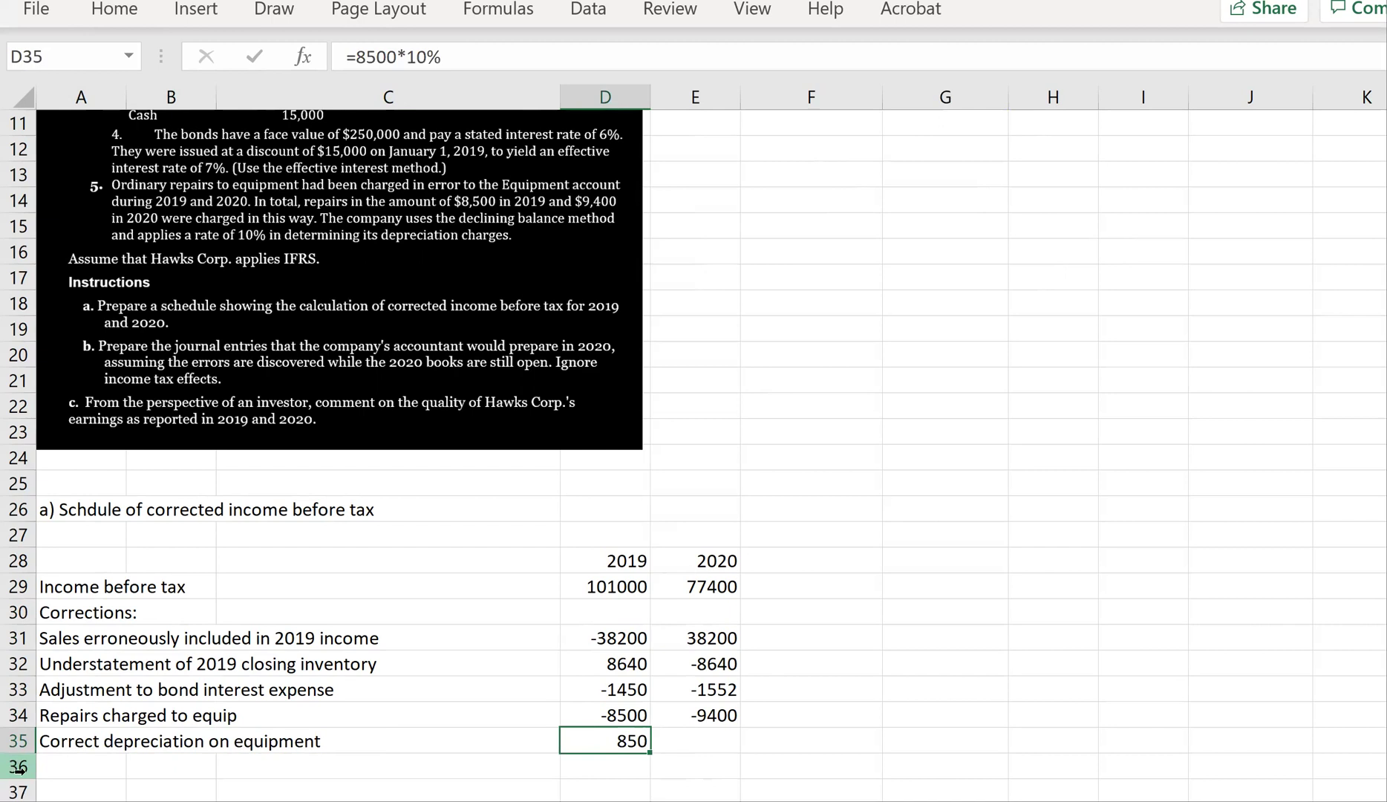
key("Up")
key("Left")
key("Left")
key("Right")
key("Right")
key("Right")
key("Left")
key("Down")
Enter the formula =8500-850*10% for the 2020 depreciation correction in E35.
key("Right")
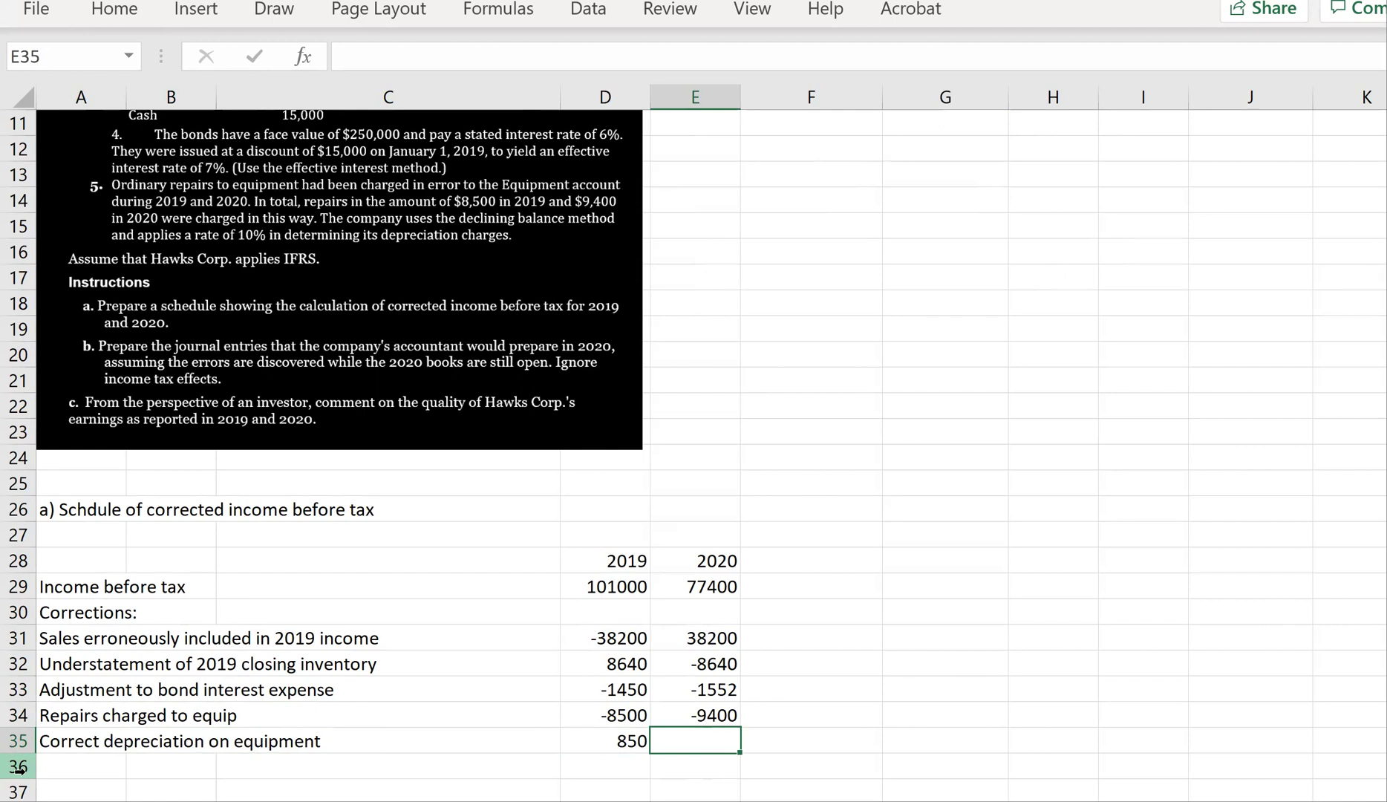
type("=")
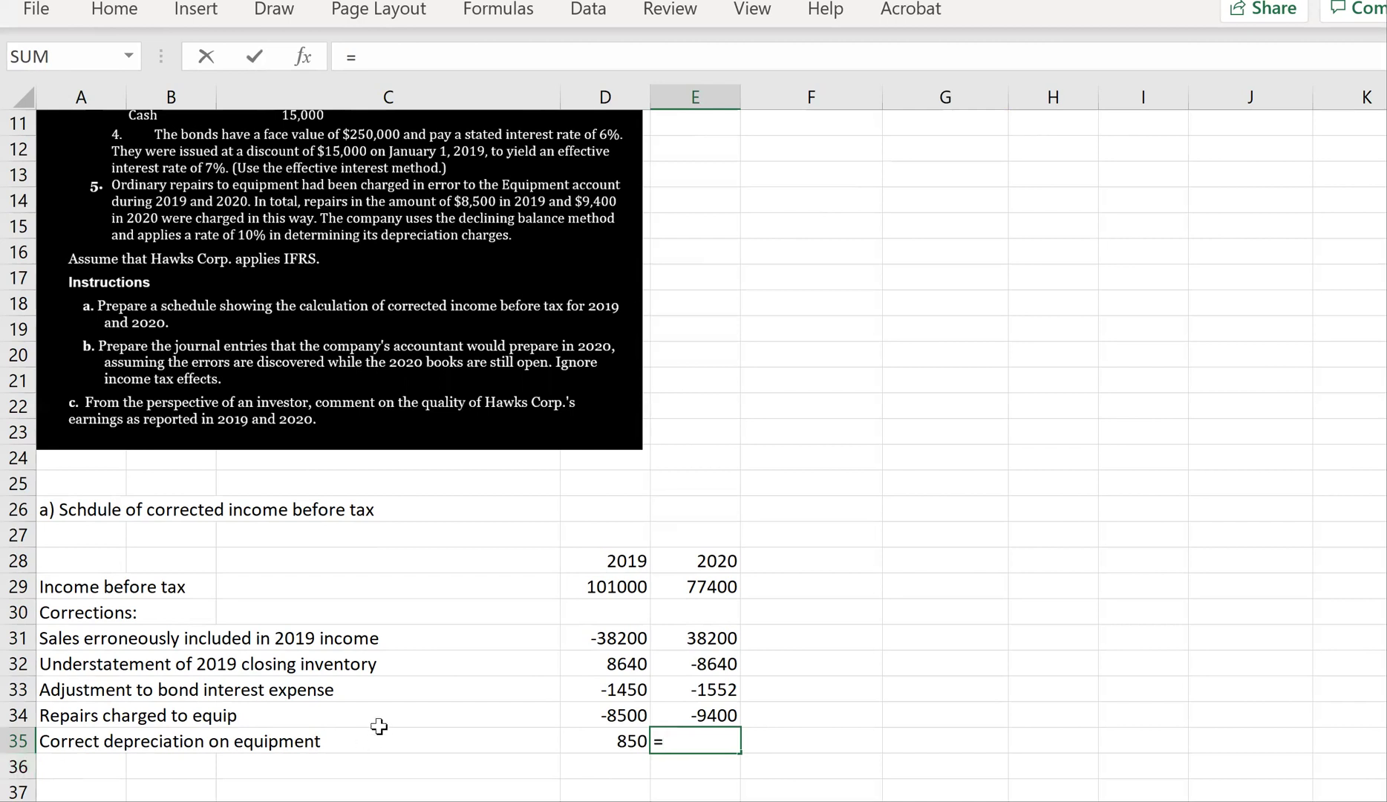
type("8500-850")
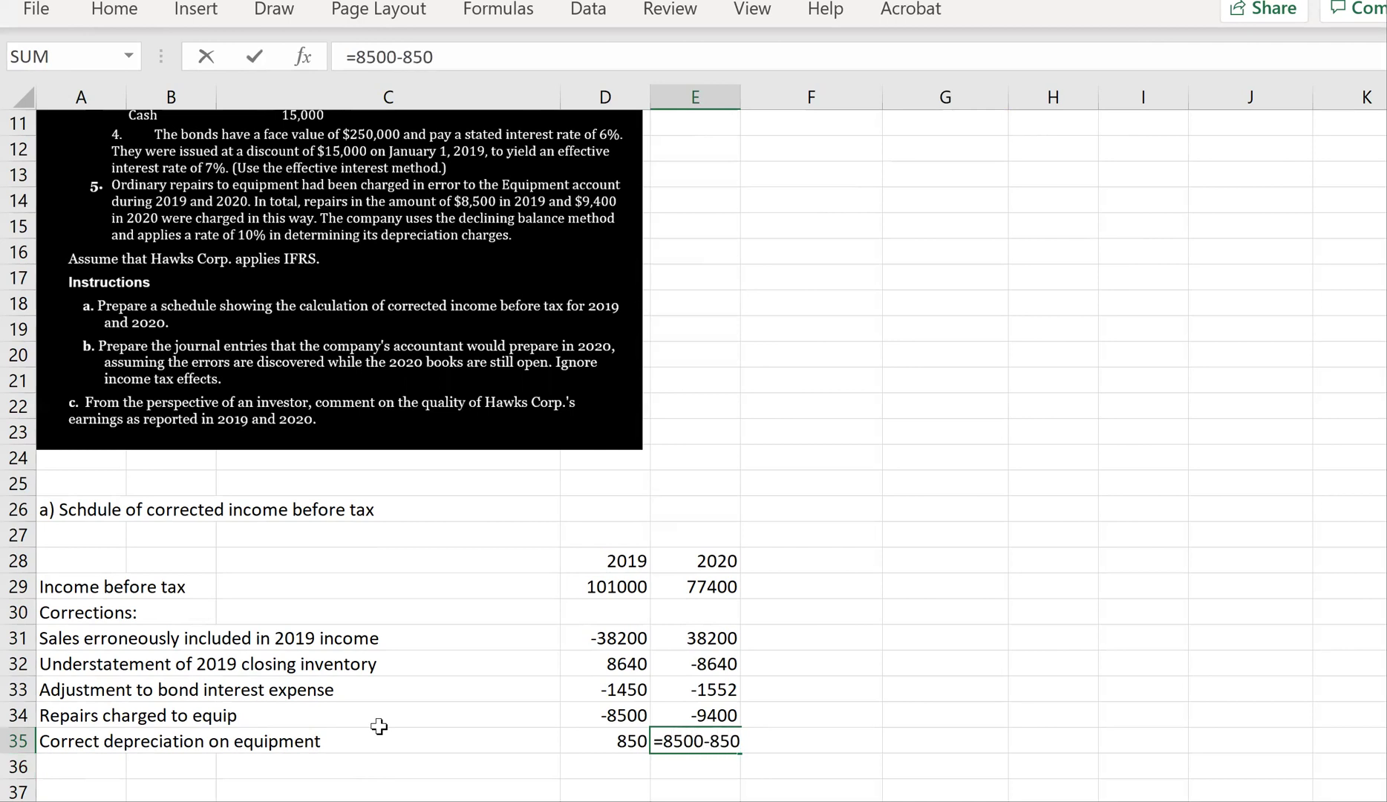
type("*10%")
key("Return")
key("Return")
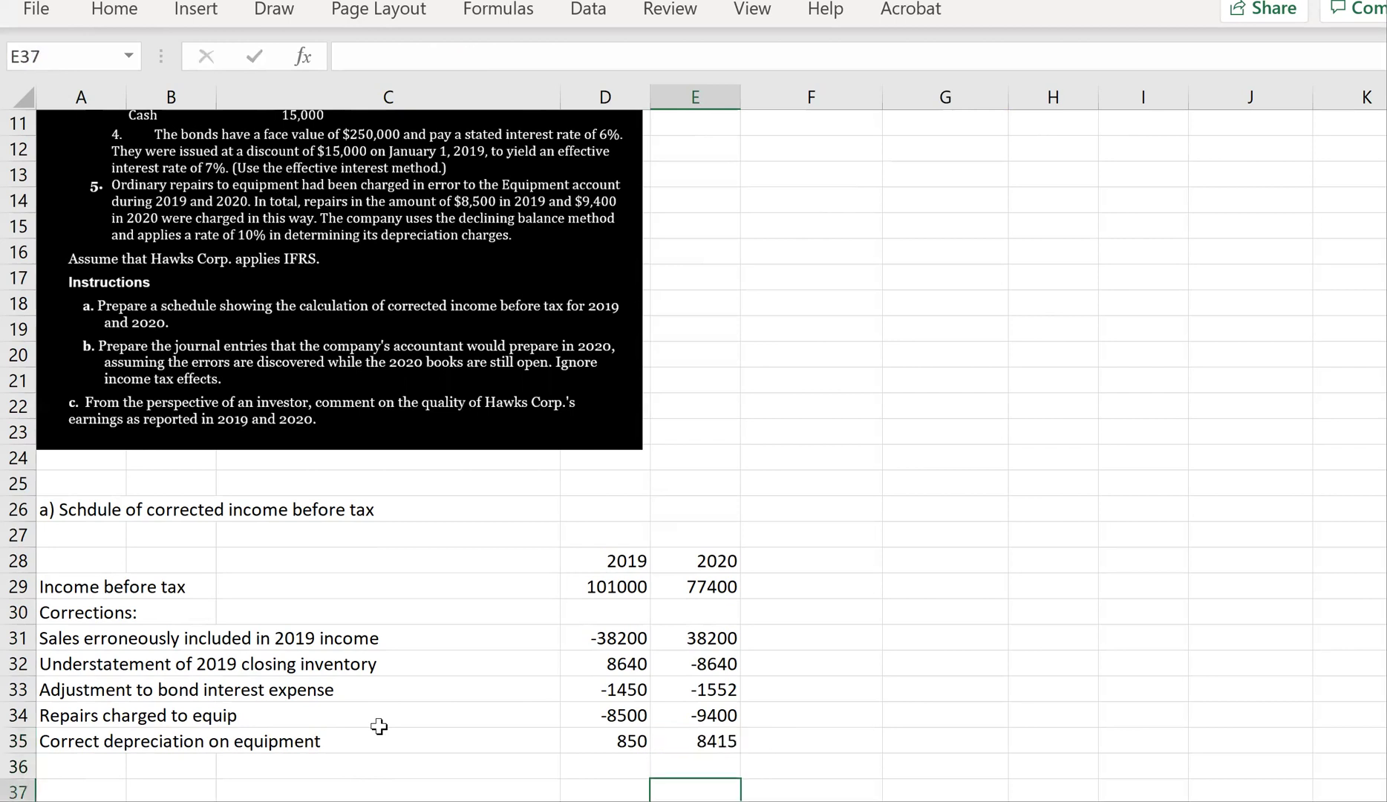
Add parentheses around the subtraction in E35 so the formula reads =(8500-850)*10%.
key("Up")
key("Up")
key("Up")
key("Down")
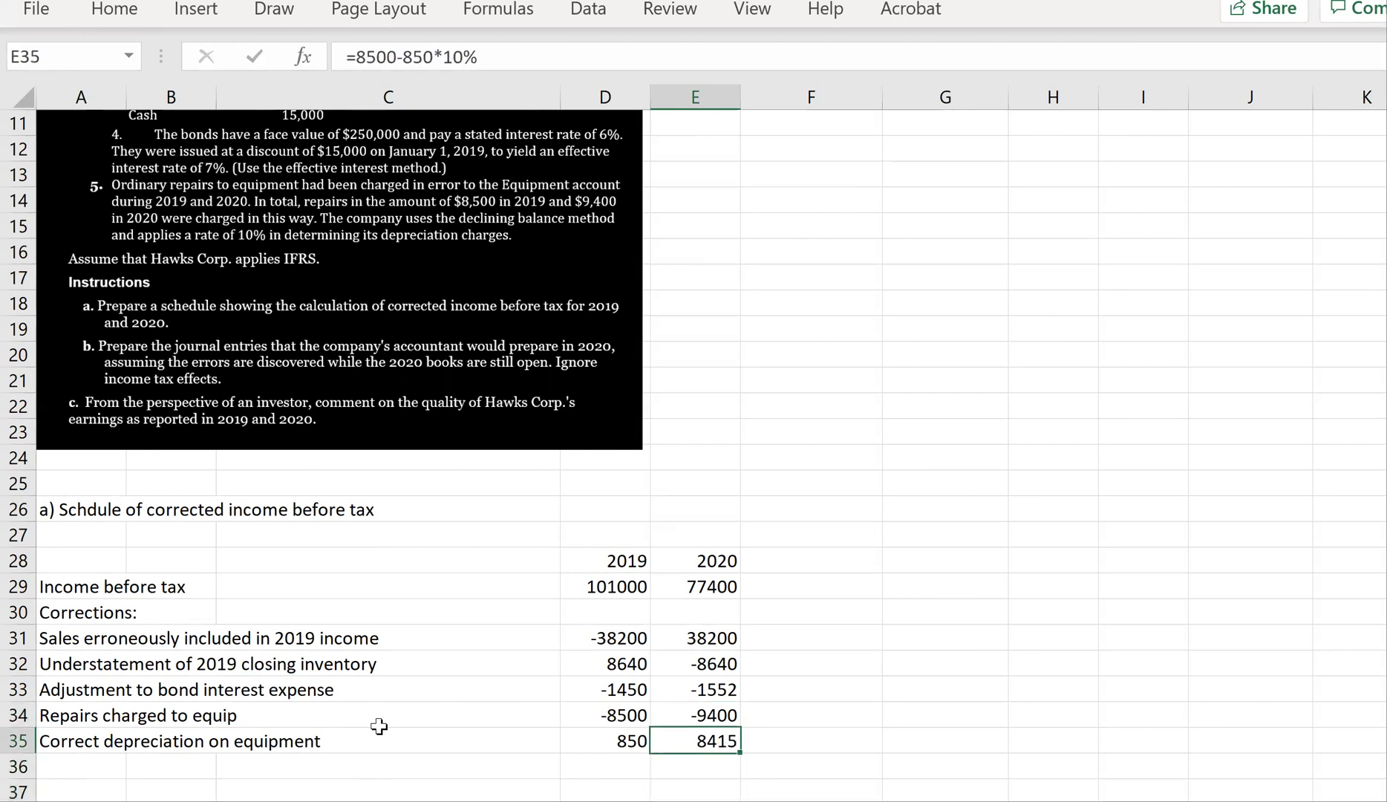
left_click(428, 58)
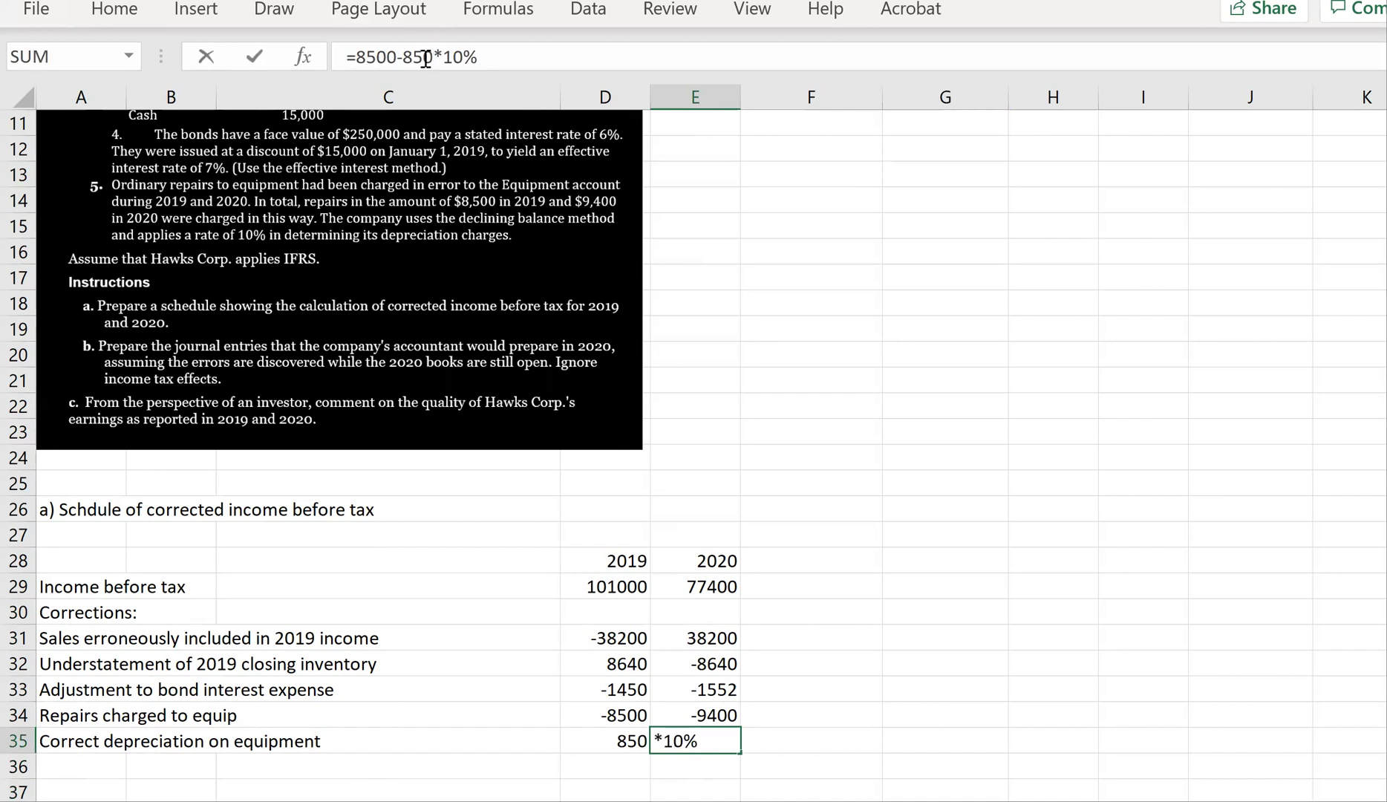
type(")")
left_click(357, 58)
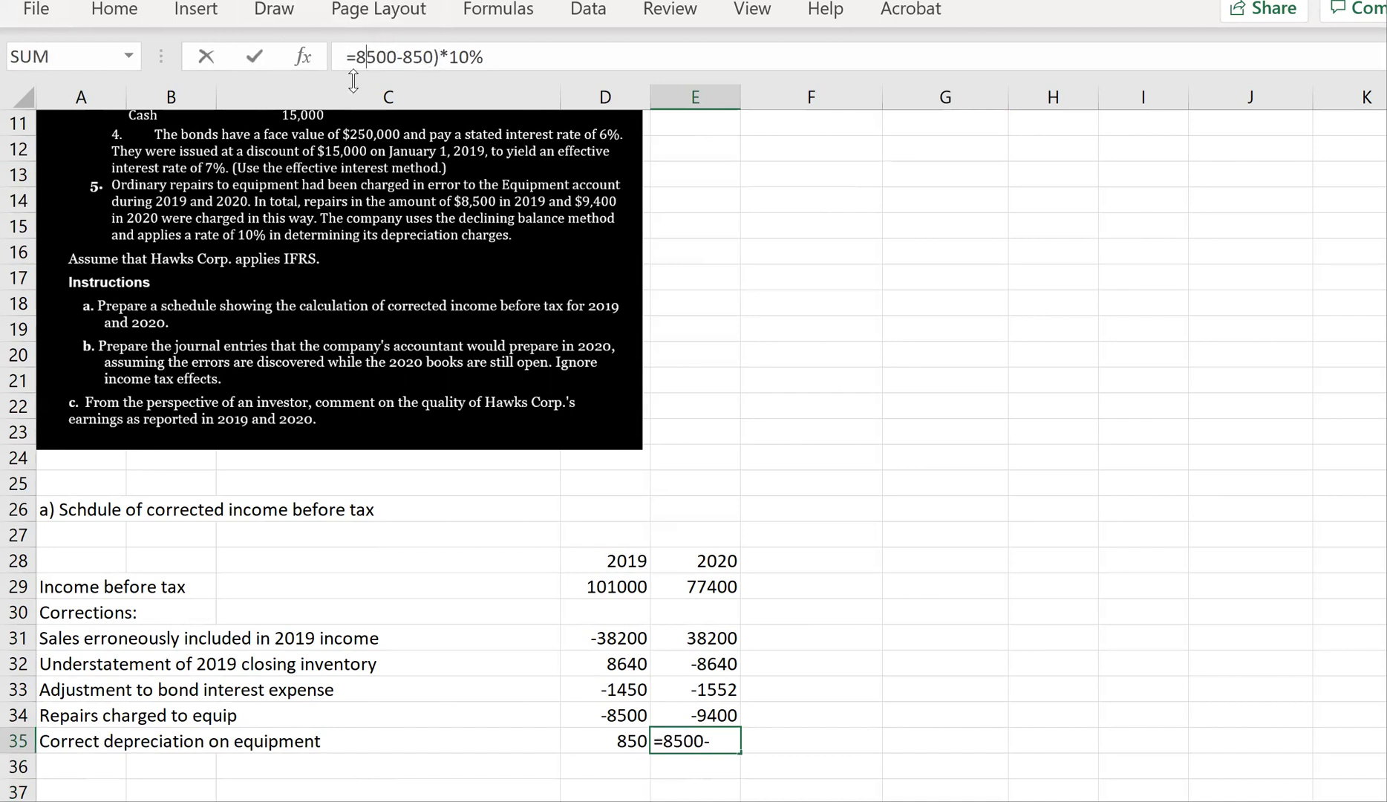
type("(")
key("Return")
key("Up")
key("Left")
key("Right")
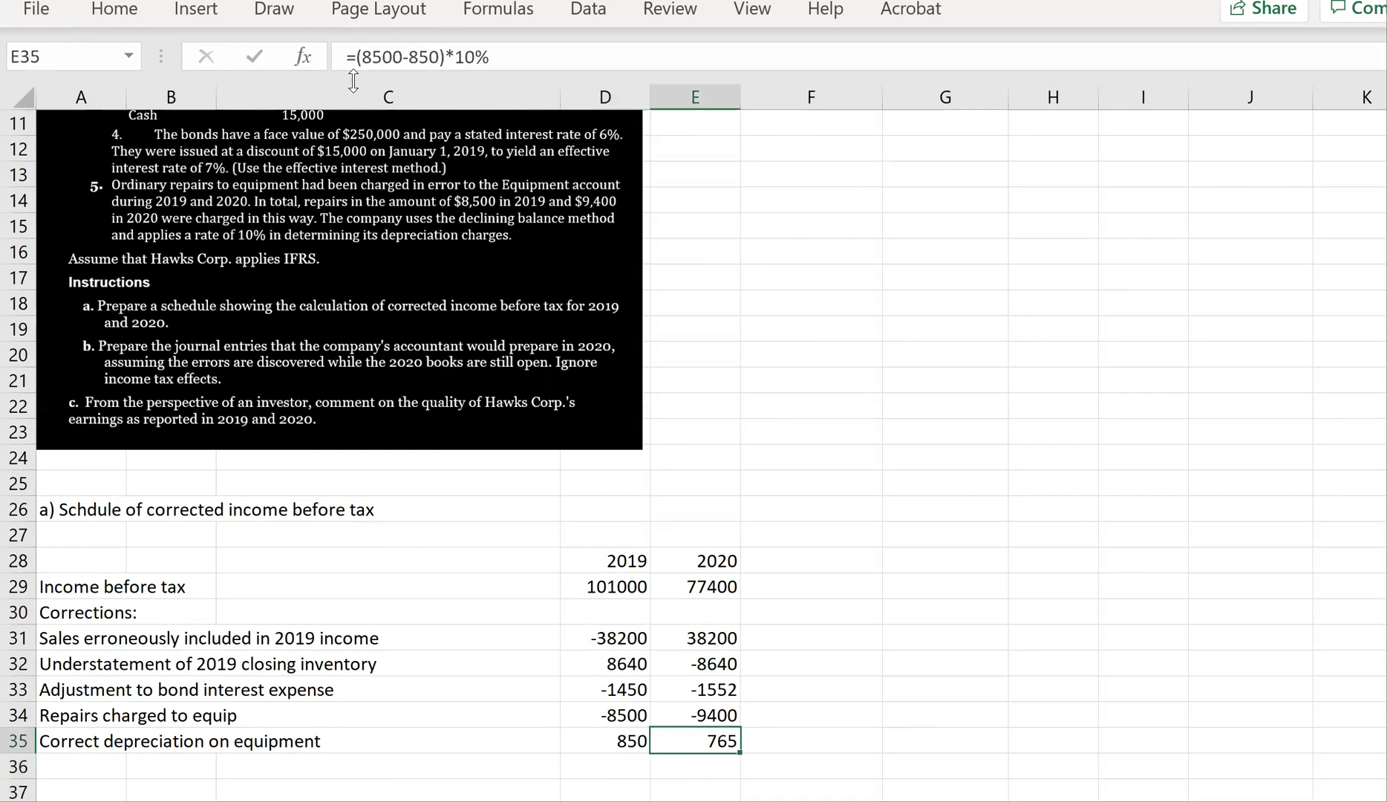
key("Left")
key("Left")
key("Right")
key("Right")
key("Right")
key("Left")
key("Left")
key("Down")
key("Down")
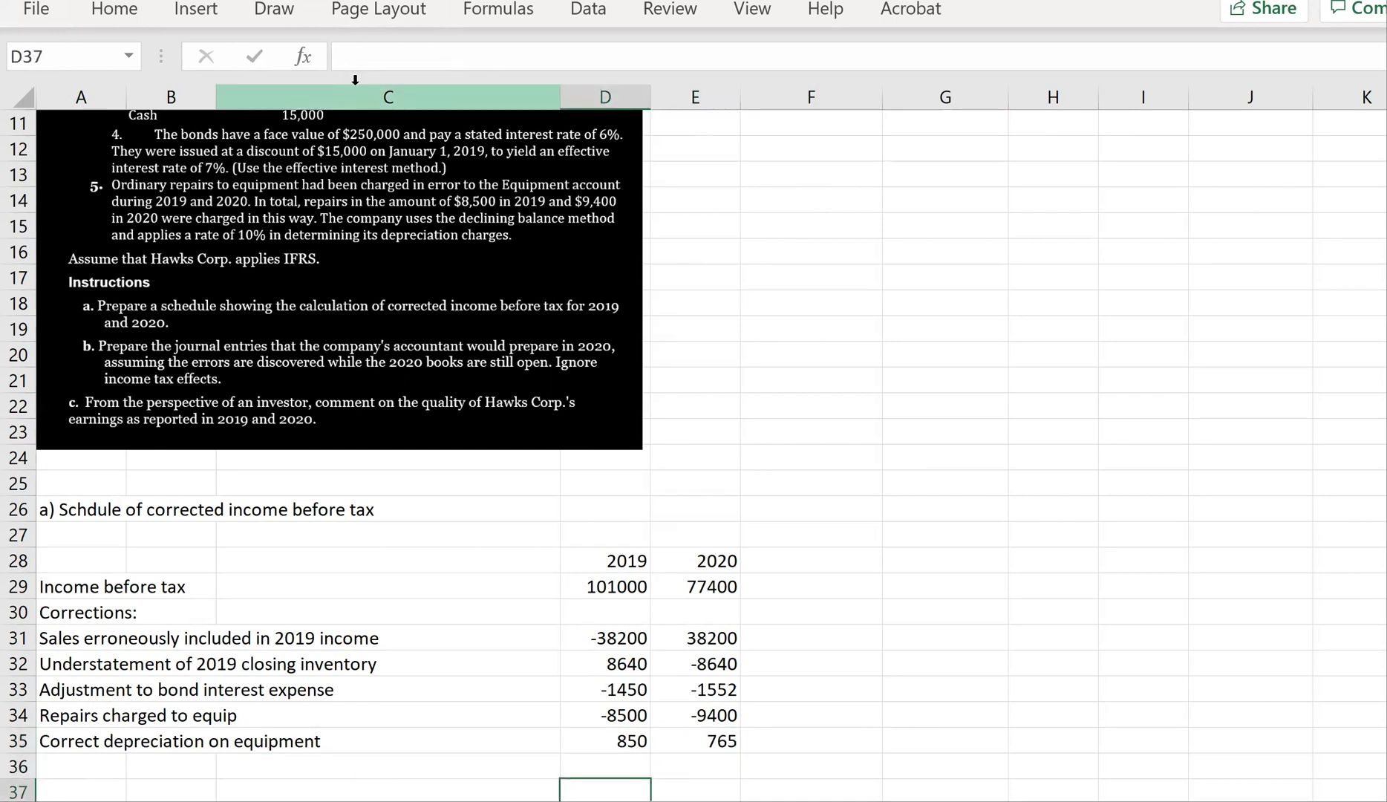
Calculate the depreciation correction on the 2020 repairs in E36 with the formula =9400*10%.
key("Left")
key("Left")
key("Left")
key("Up")
key("Right")
key("Right")
key("Right")
key("Right")
type("=9400*10%")
key("Return")
key("Up")
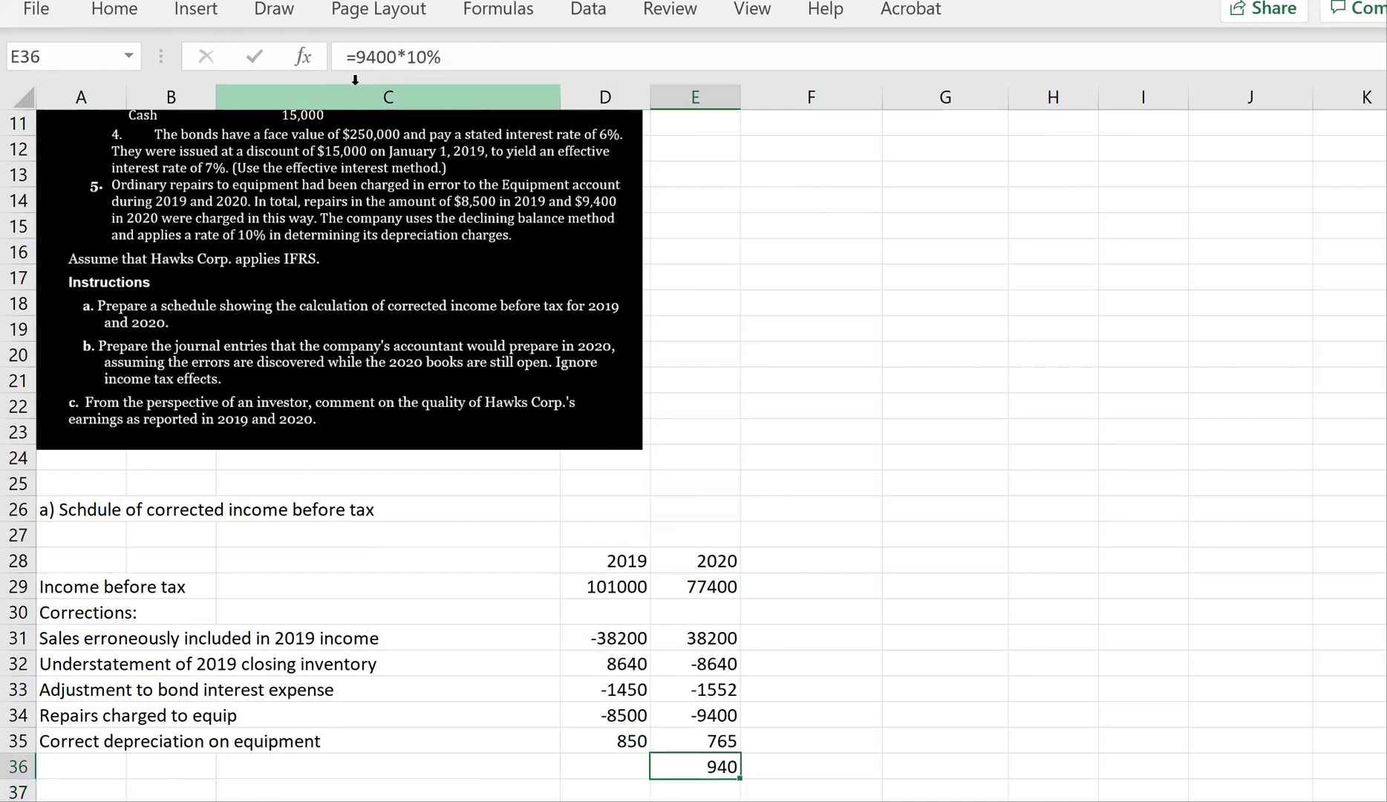
key("Down")
key("Down")
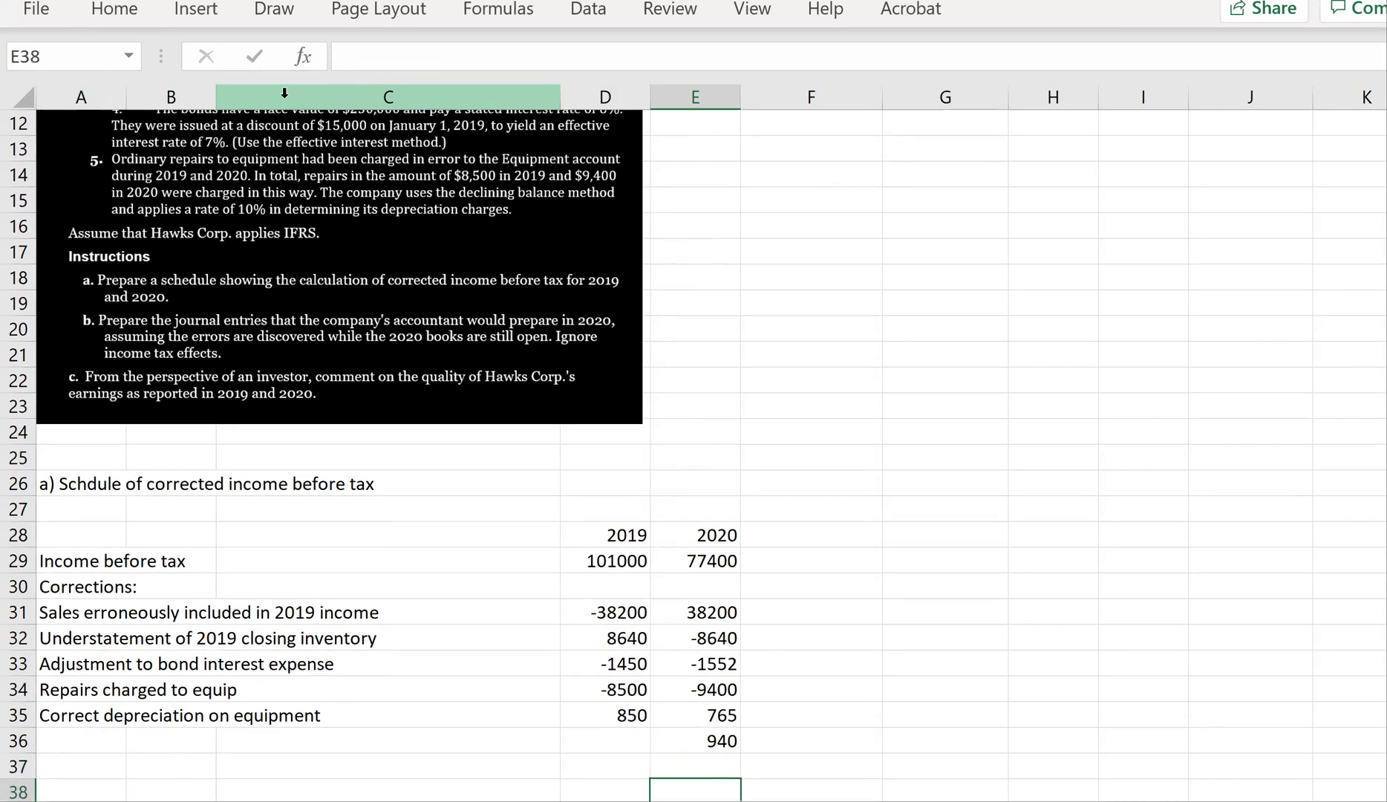
left_click_drag(724, 716, 722, 741)
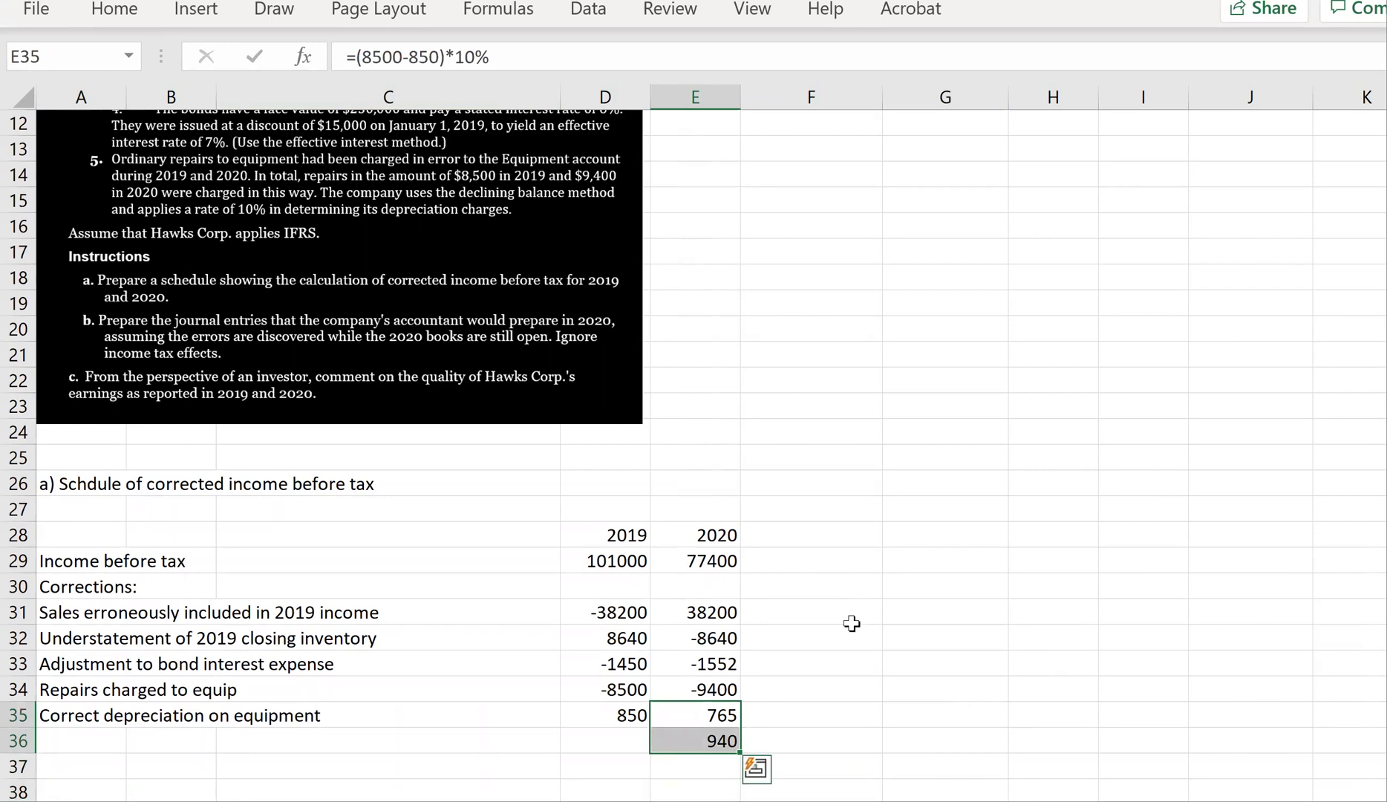
Label A37 below the corrections as "Corrected income before income tax".
left_click(68, 767)
type("Cor")
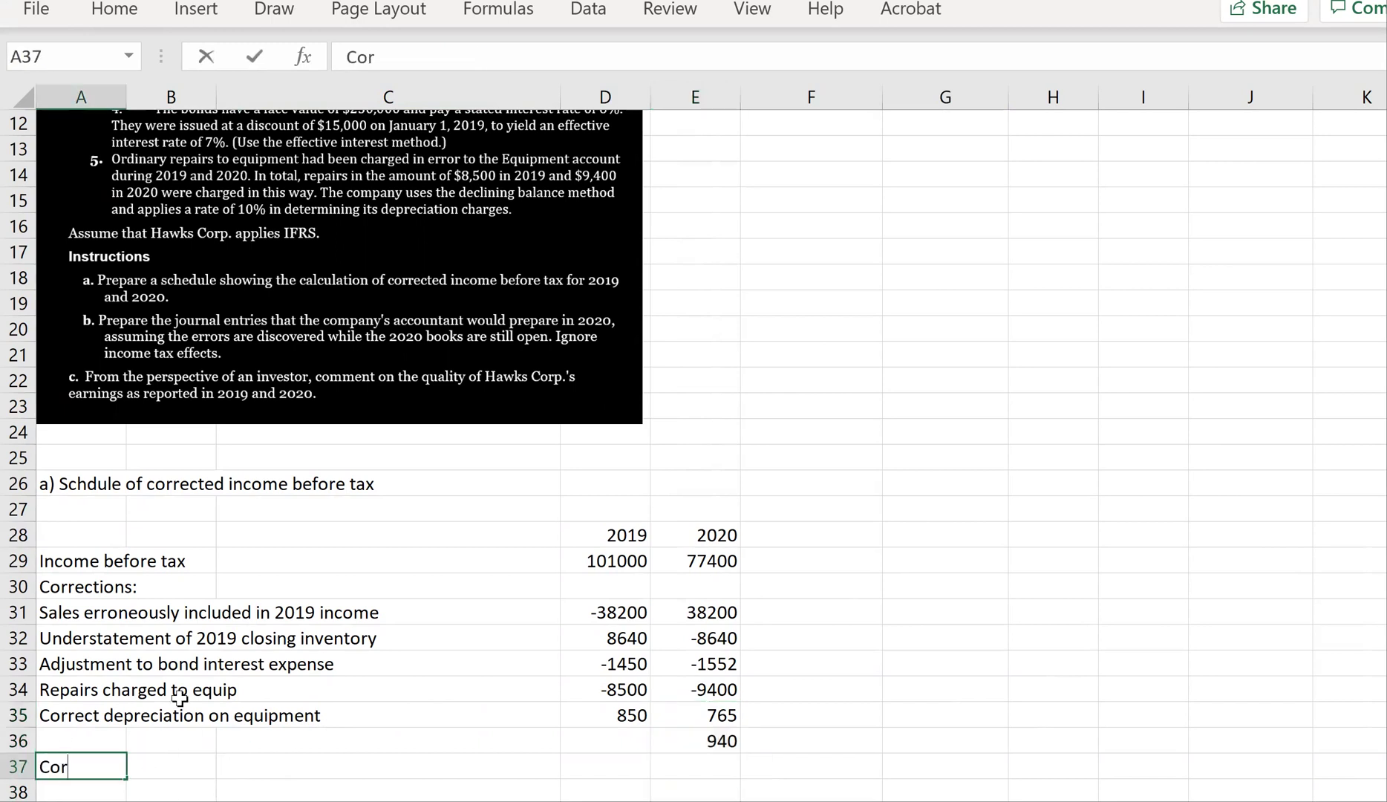
type("rected income b")
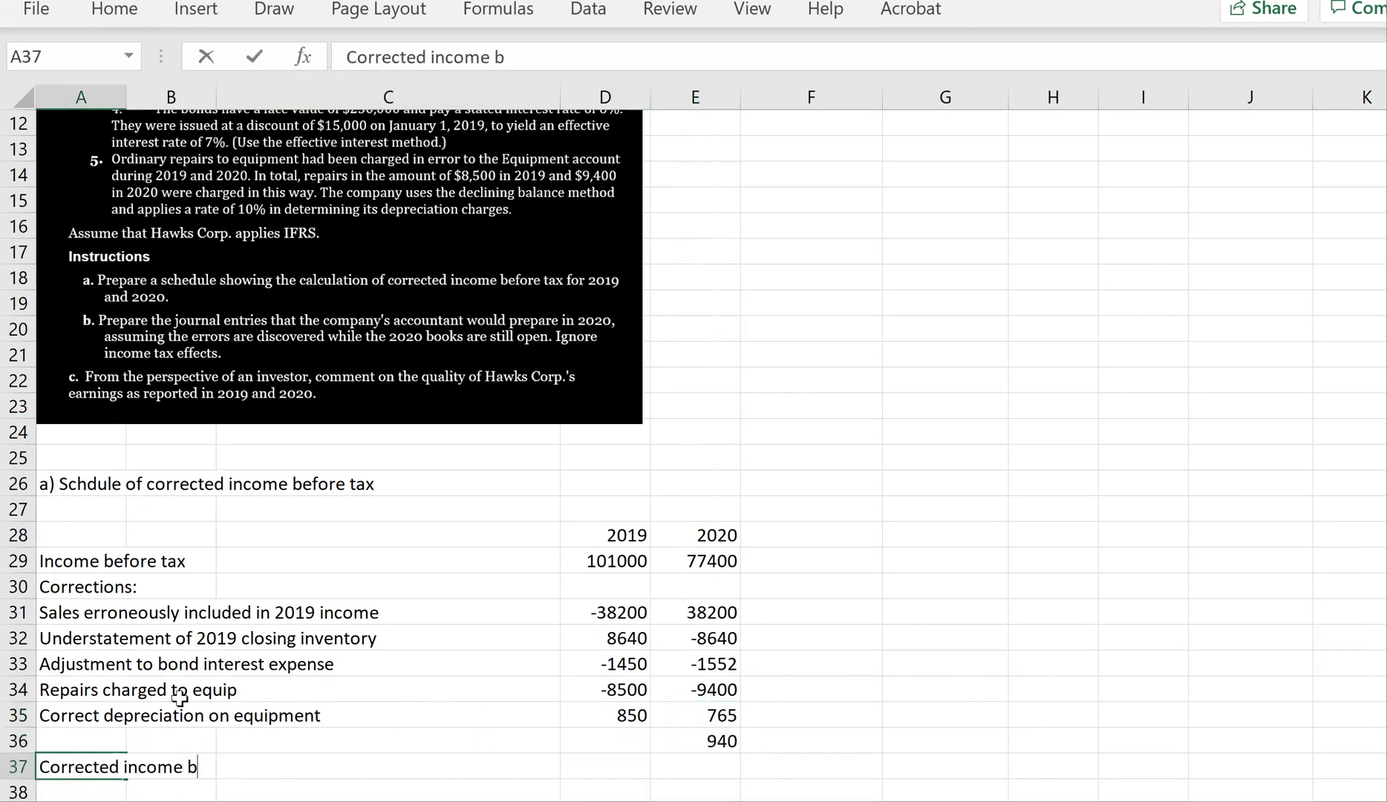
type("efore income tax")
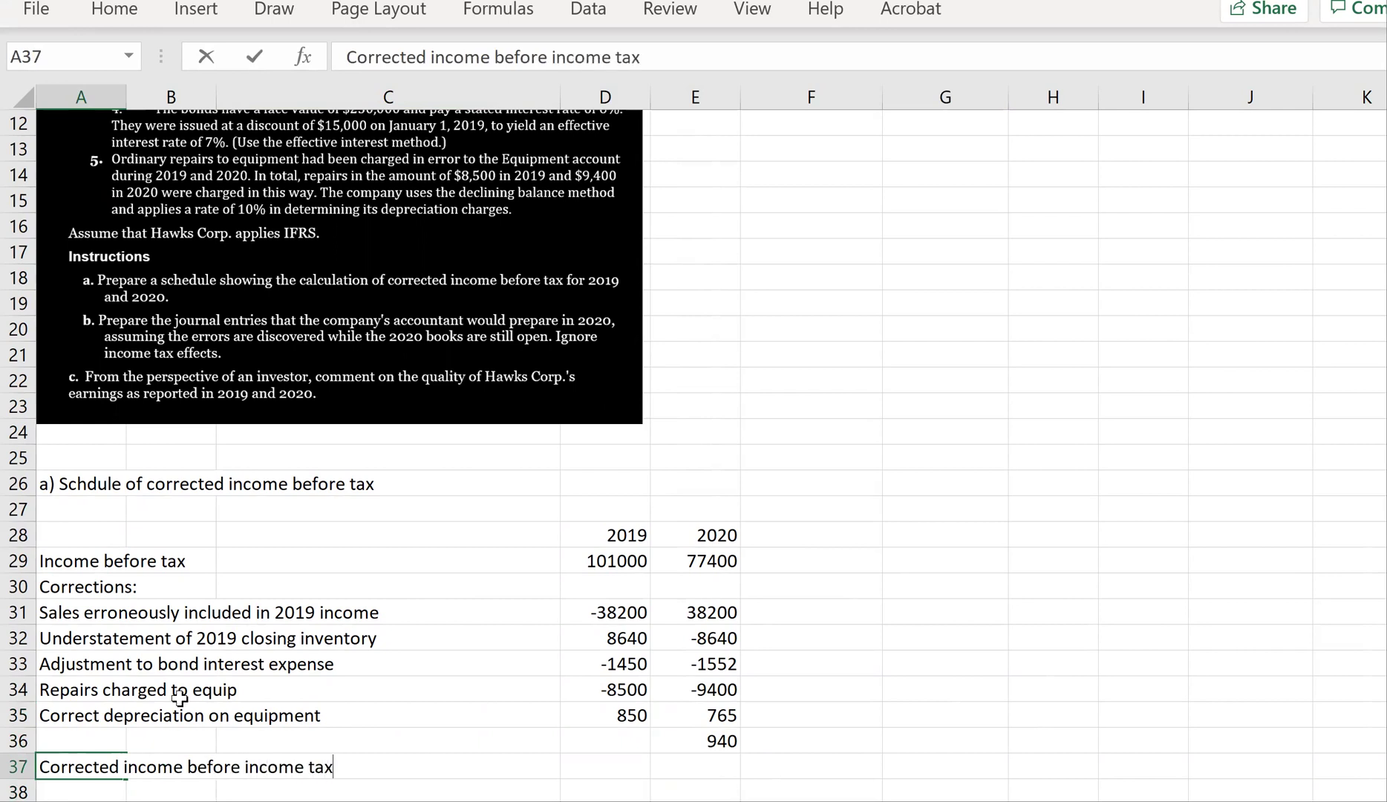
Total the 2019 column in D37 with =SUM(D29:D36) and copy the formula to E37 for 2020.
key("Tab")
key("Tab")
key("Tab")
type("=sum(")
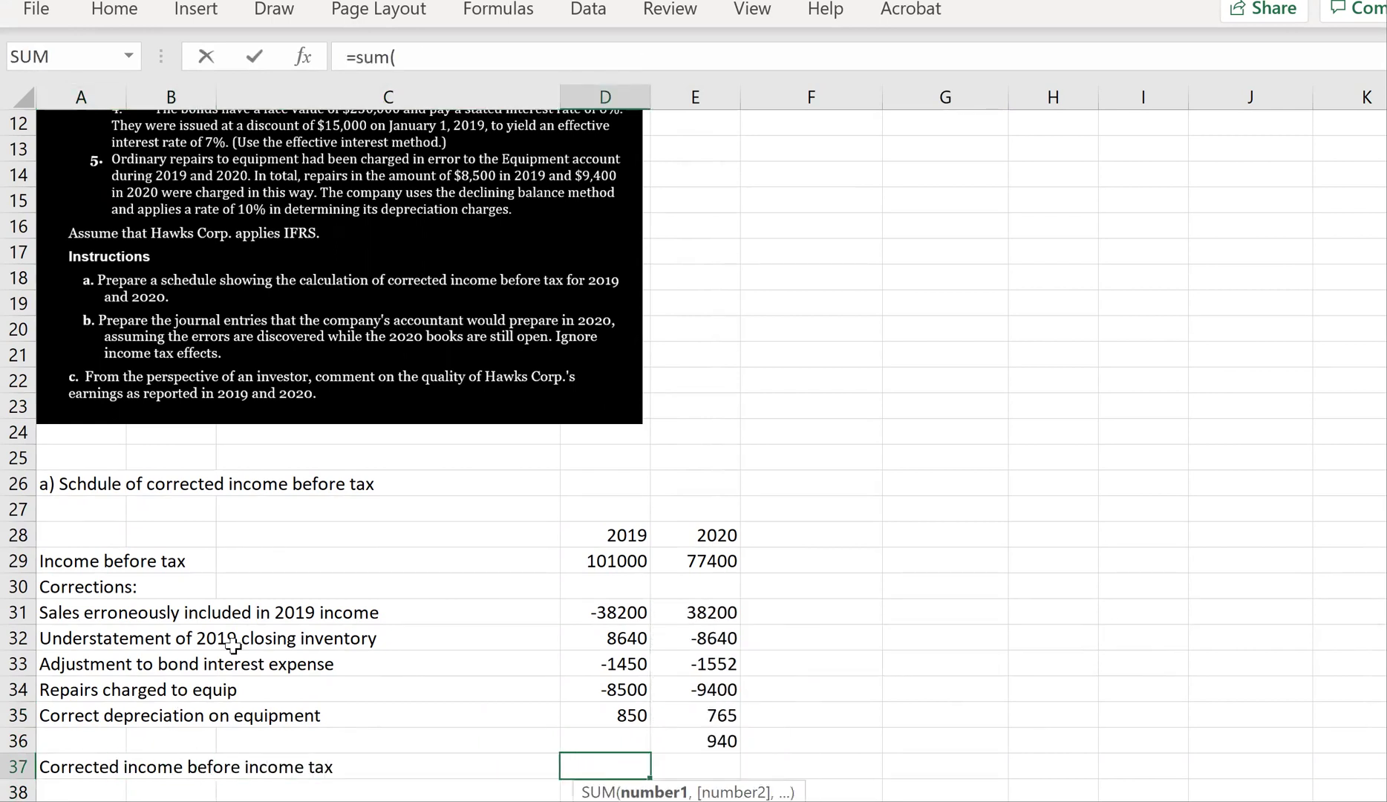
scroll(236, 382, "down", 1)
left_click_drag(598, 487, 625, 663)
key("Return")
left_click(627, 689)
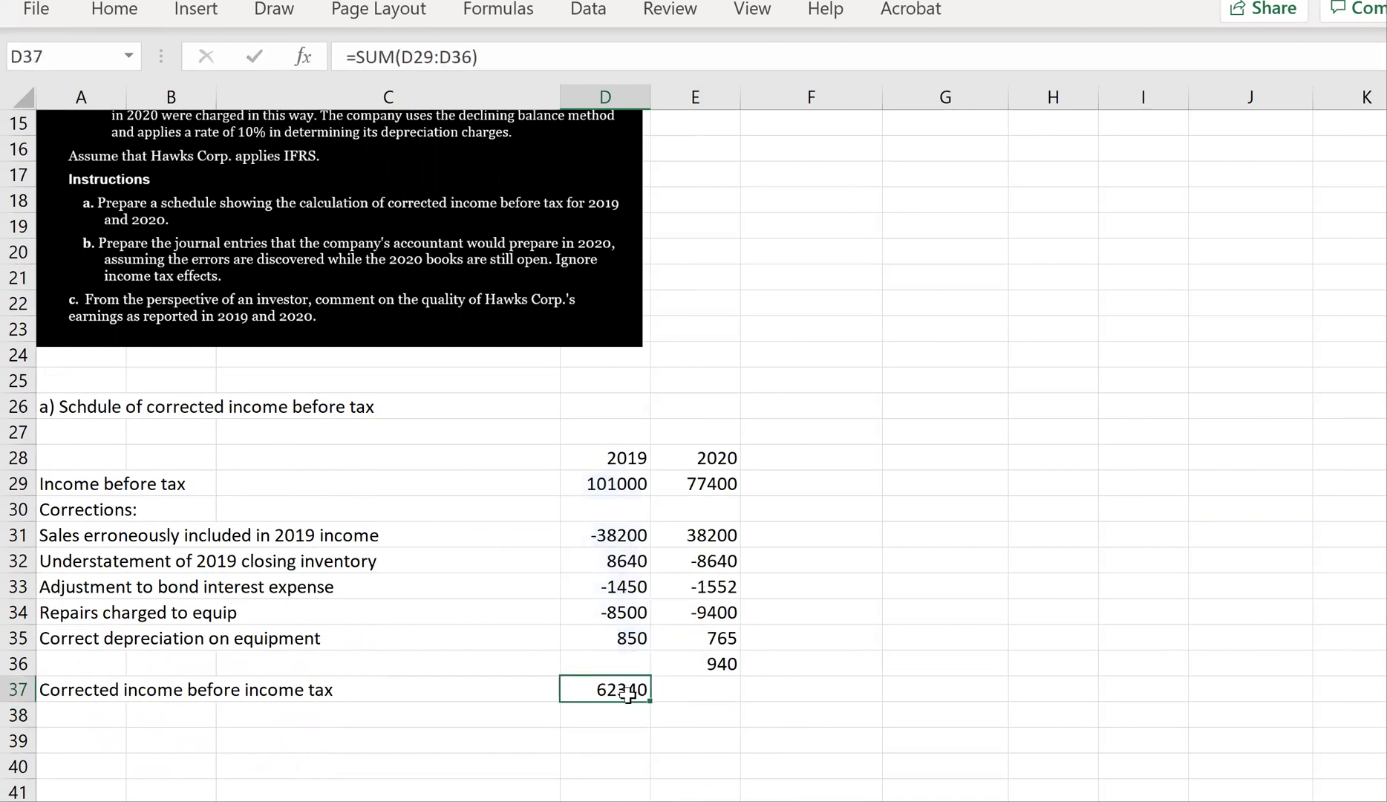
left_click_drag(651, 704, 714, 705)
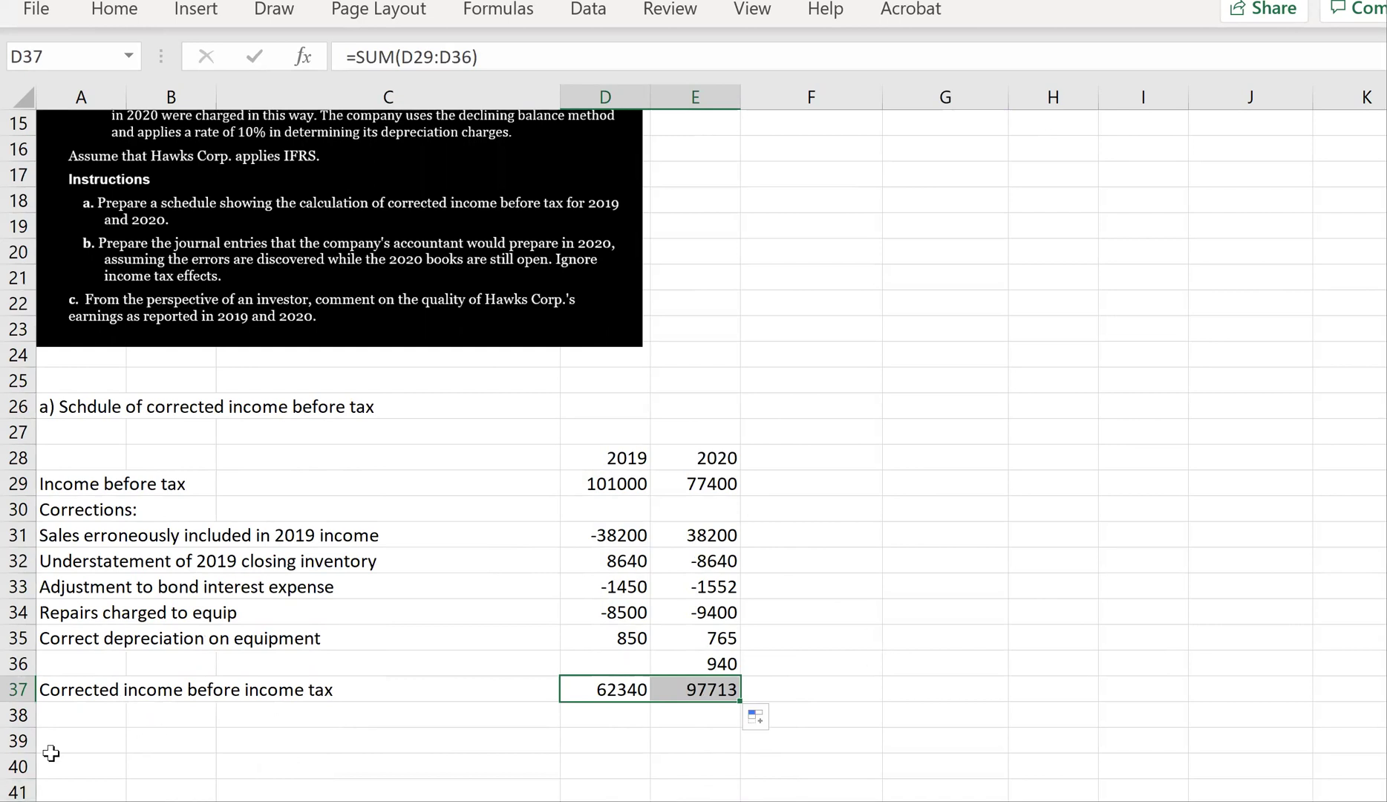
Enter the section heading "b) Journal entries for corrections" in A39.
left_click(77, 739)
type("b) ")
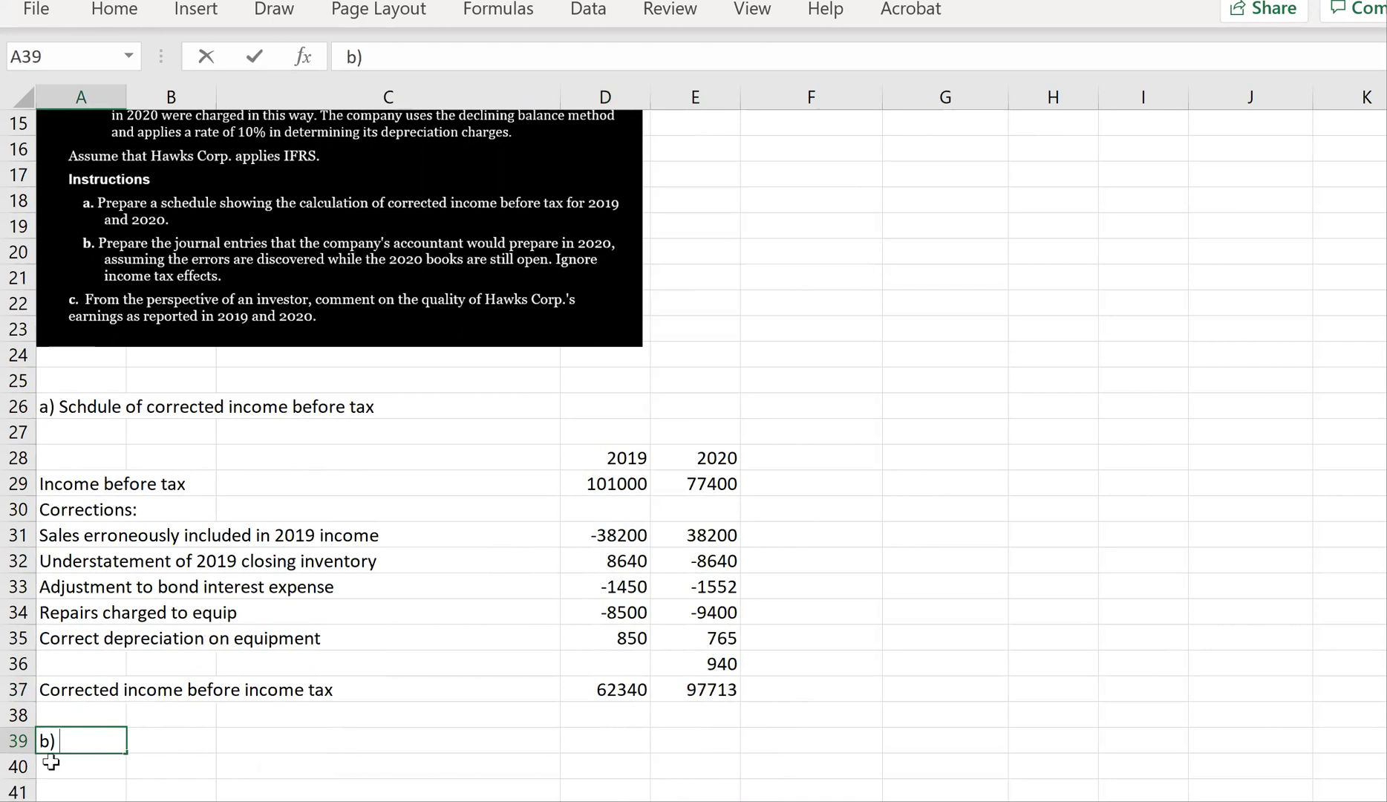
type("Journal")
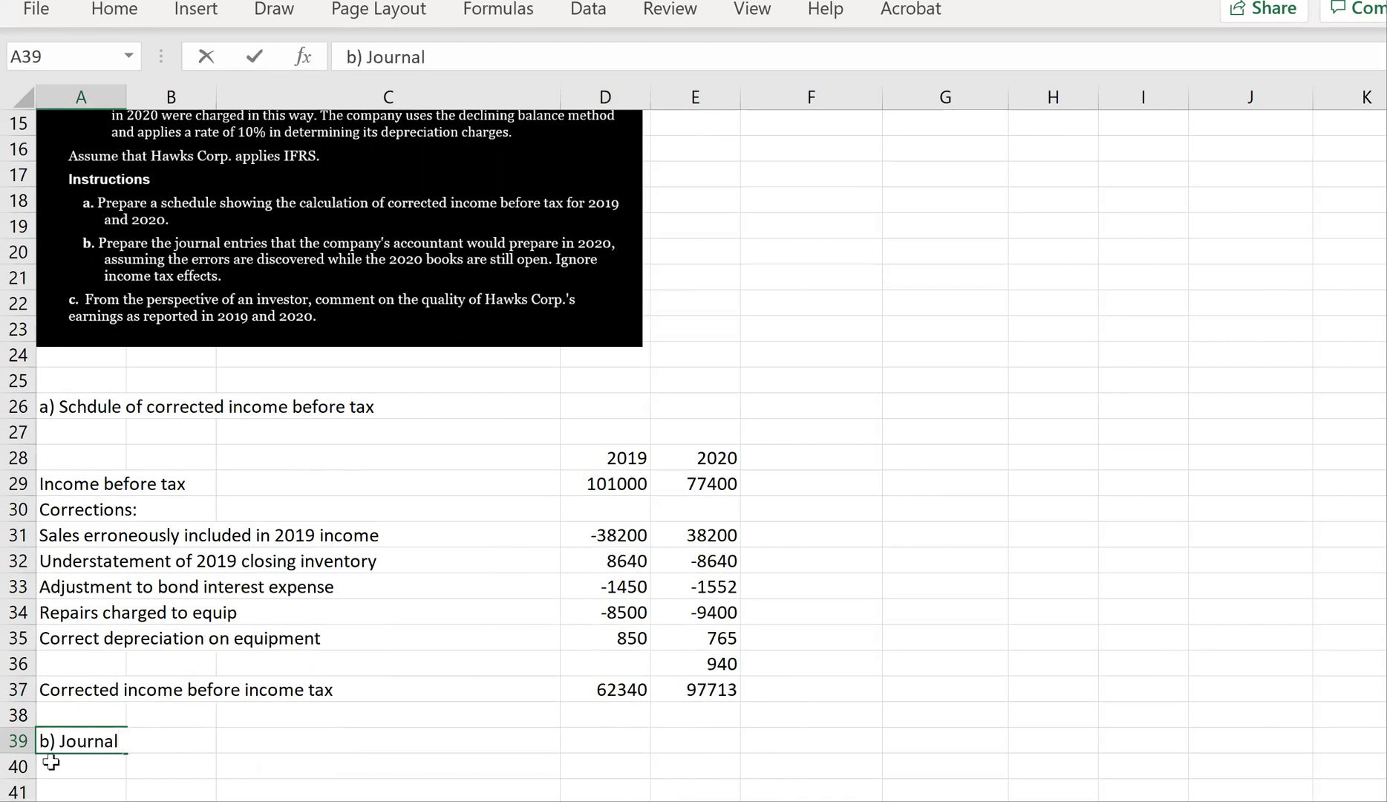
type(" entires for")
key("BackSpace")
key("BackSpace")
key("BackSpace")
key("BackSpace")
key("BackSpace")
key("BackSpace")
key("BackSpace")
key("BackSpace")
type("r")
key("BackSpace")
key("BackSpace")
type("ries for corrections")
key("Return")
key("Return")
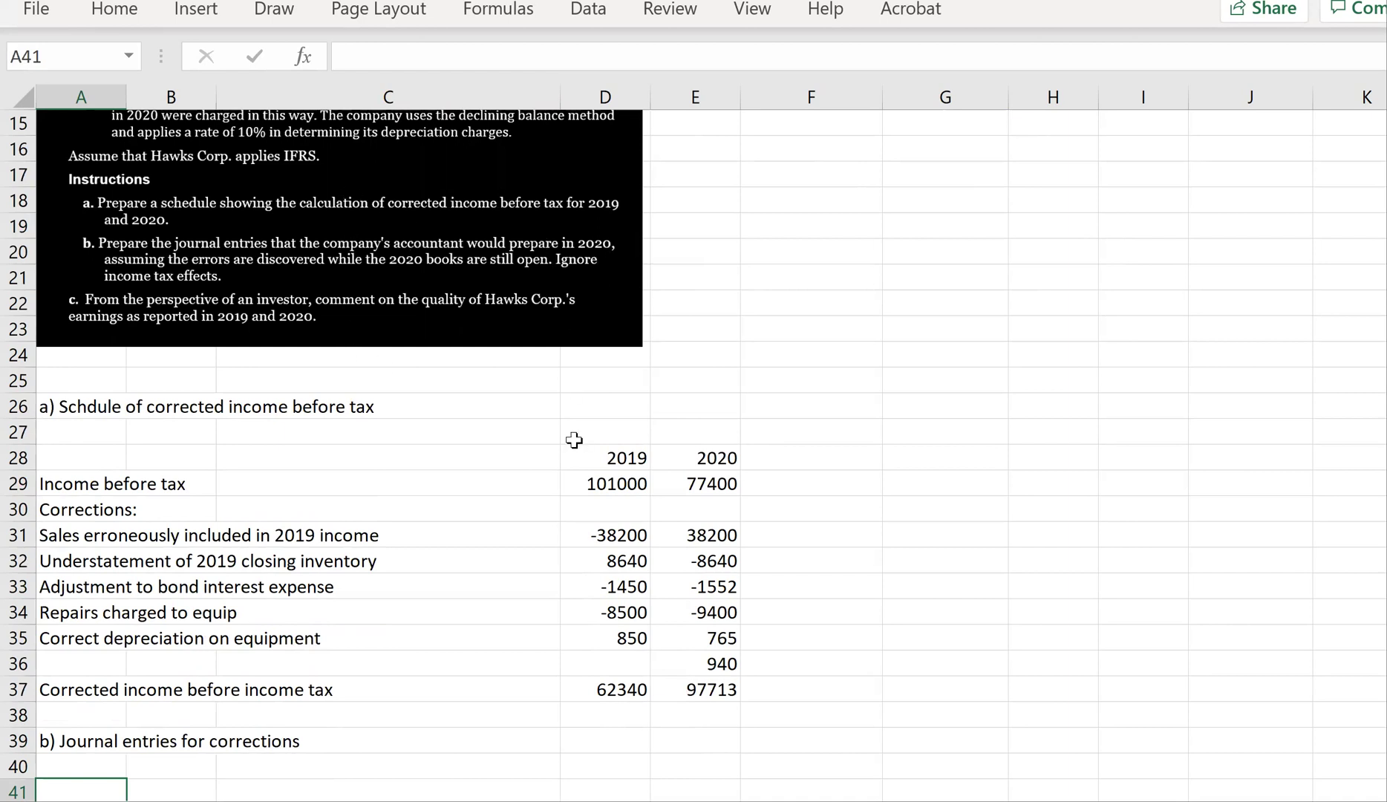
Start the sales correction entry with the debit label "Dr: Retained earnings" in A41.
scroll(574, 441, "down", 4)
scroll(572, 437, "up", 1)
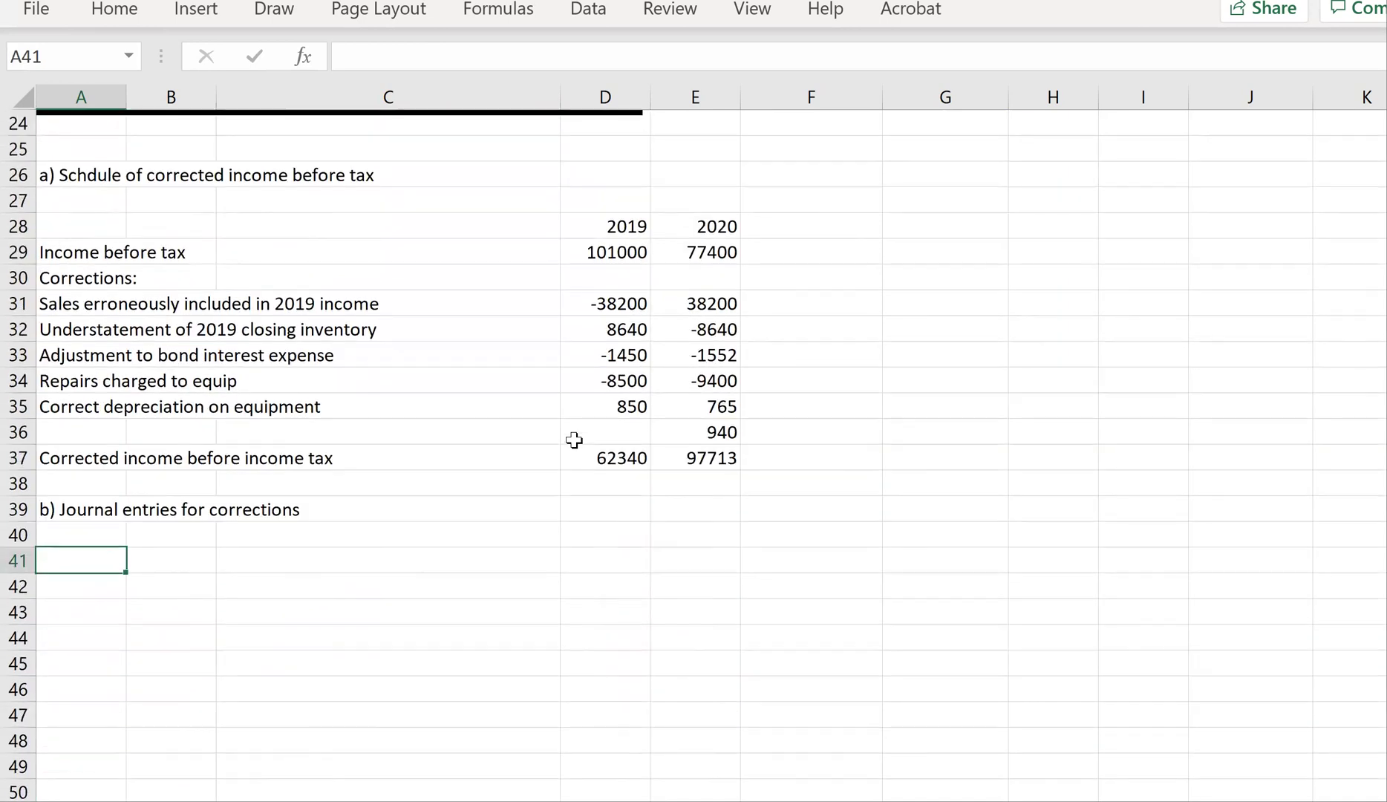
scroll(572, 438, "down", 2)
scroll(653, 289, "down", 1)
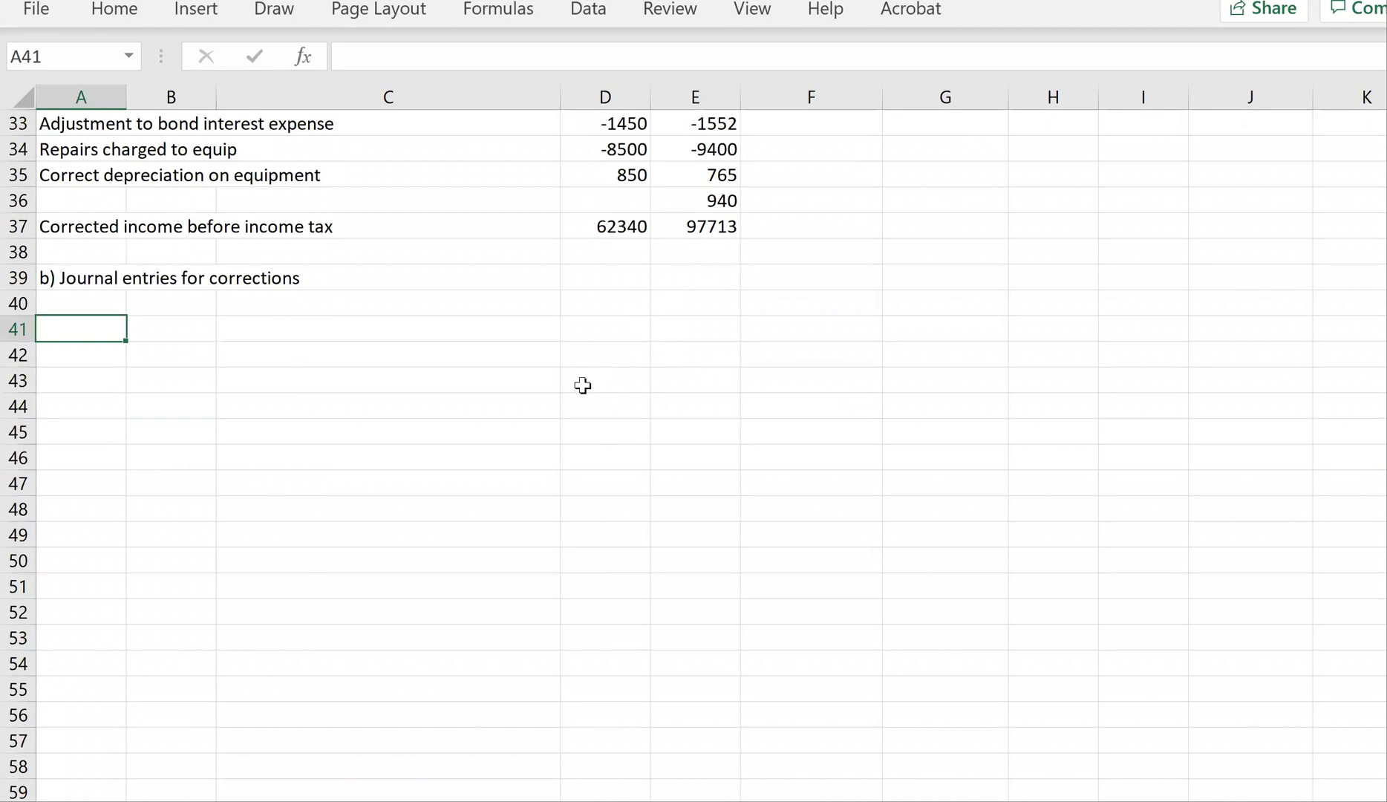
scroll(582, 384, "up", 3)
type("Dr")
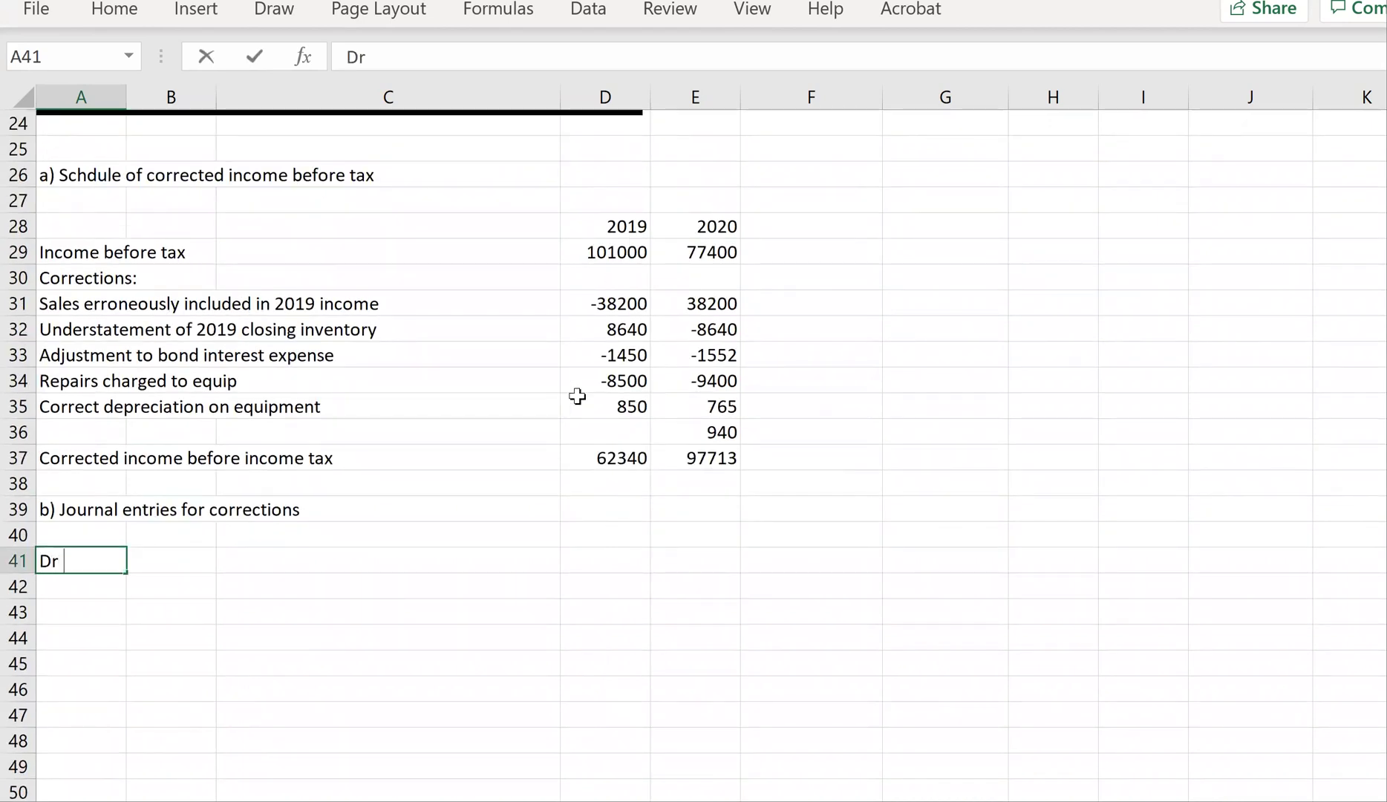
type(": REtained")
key("BackSpace")
key("BackSpace")
key("BackSpace")
key("BackSpace")
type("e")
key("BackSpace")
type("ned earnings")
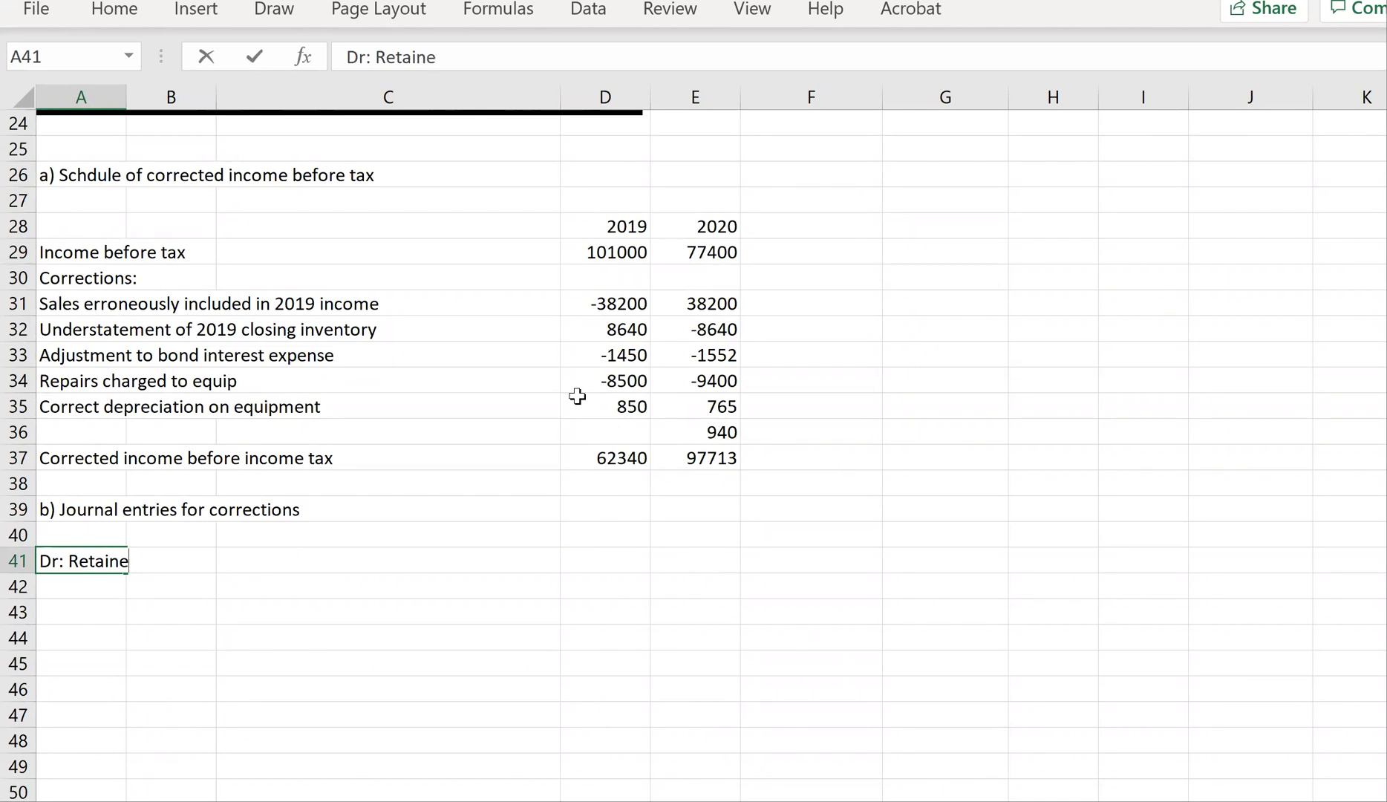
Enter the retained earnings debit amount of 38200 in C41.
key("Tab")
key("Tab")
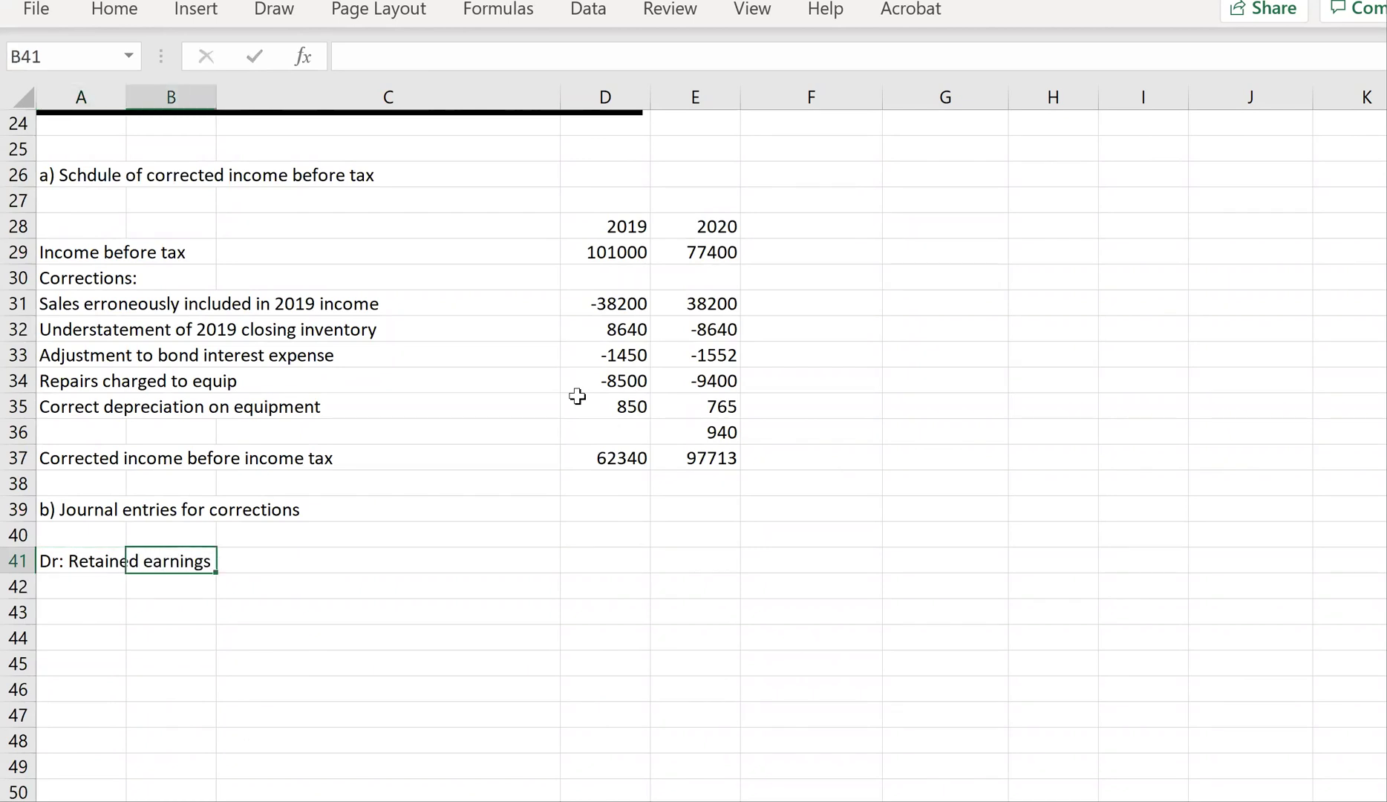
type("289")
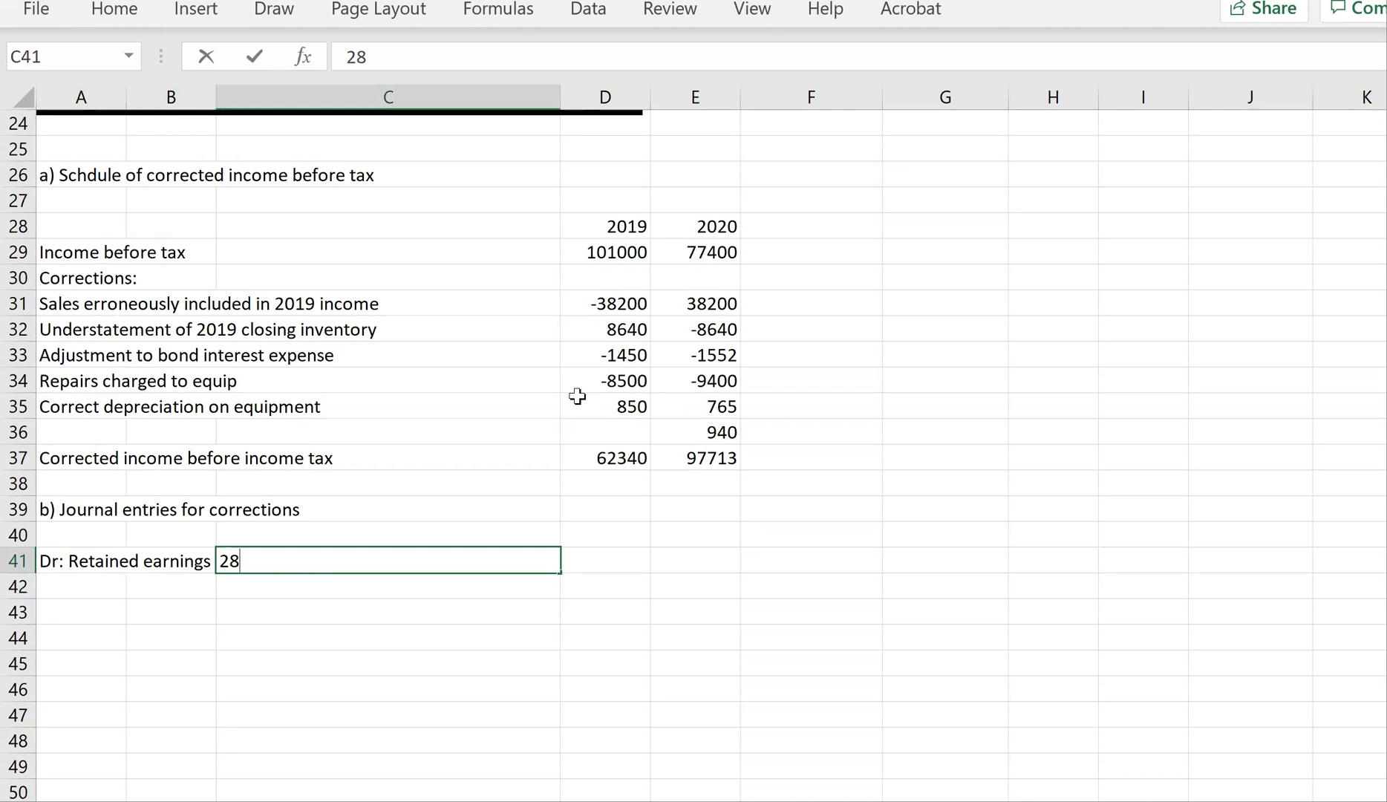
key("BackSpace")
key("BackSpace")
key("BackSpace")
type("38200")
key("Return")
Add the credit line below the retained earnings debit, with "Cr:" in B42 and "Sales revenue" in C42.
key("Left")
type("Cr:")
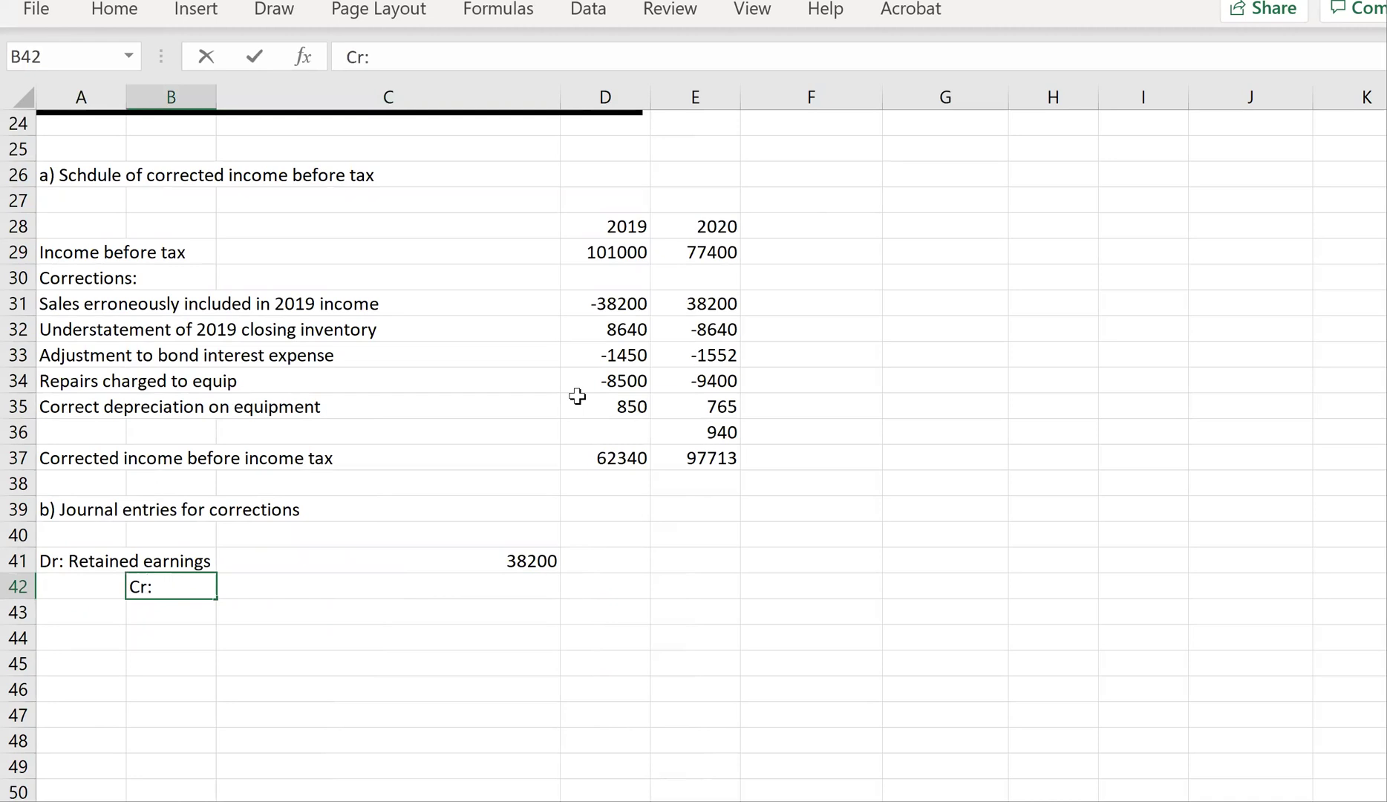
key("Tab")
type("Salres re")
key("BackSpace")
key("BackSpace")
key("BackSpace")
key("BackSpace")
key("BackSpace")
key("BackSpace")
type("es re")
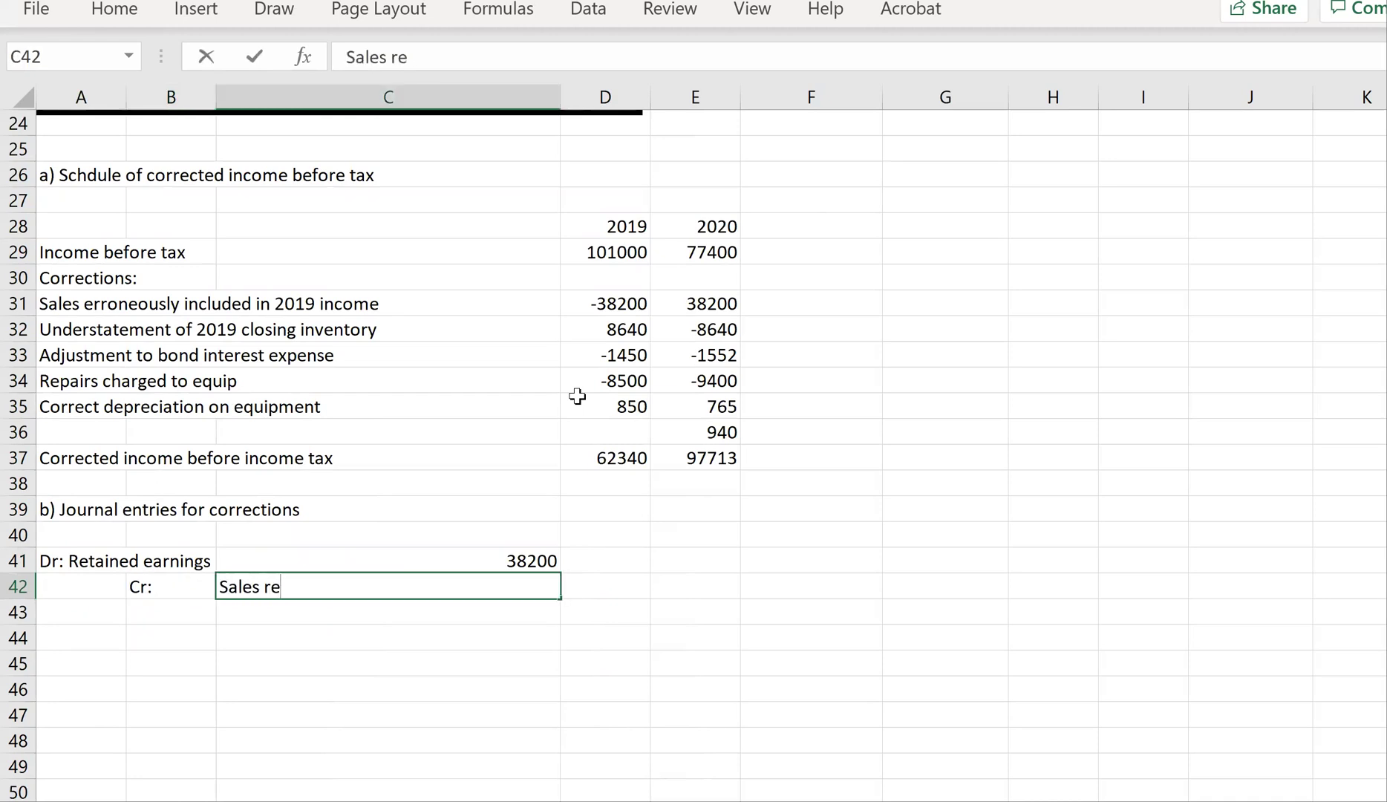
type("venue")
Enter the sales revenue credit amount of 38200 in D42.
key("Tab")
key("Tab")
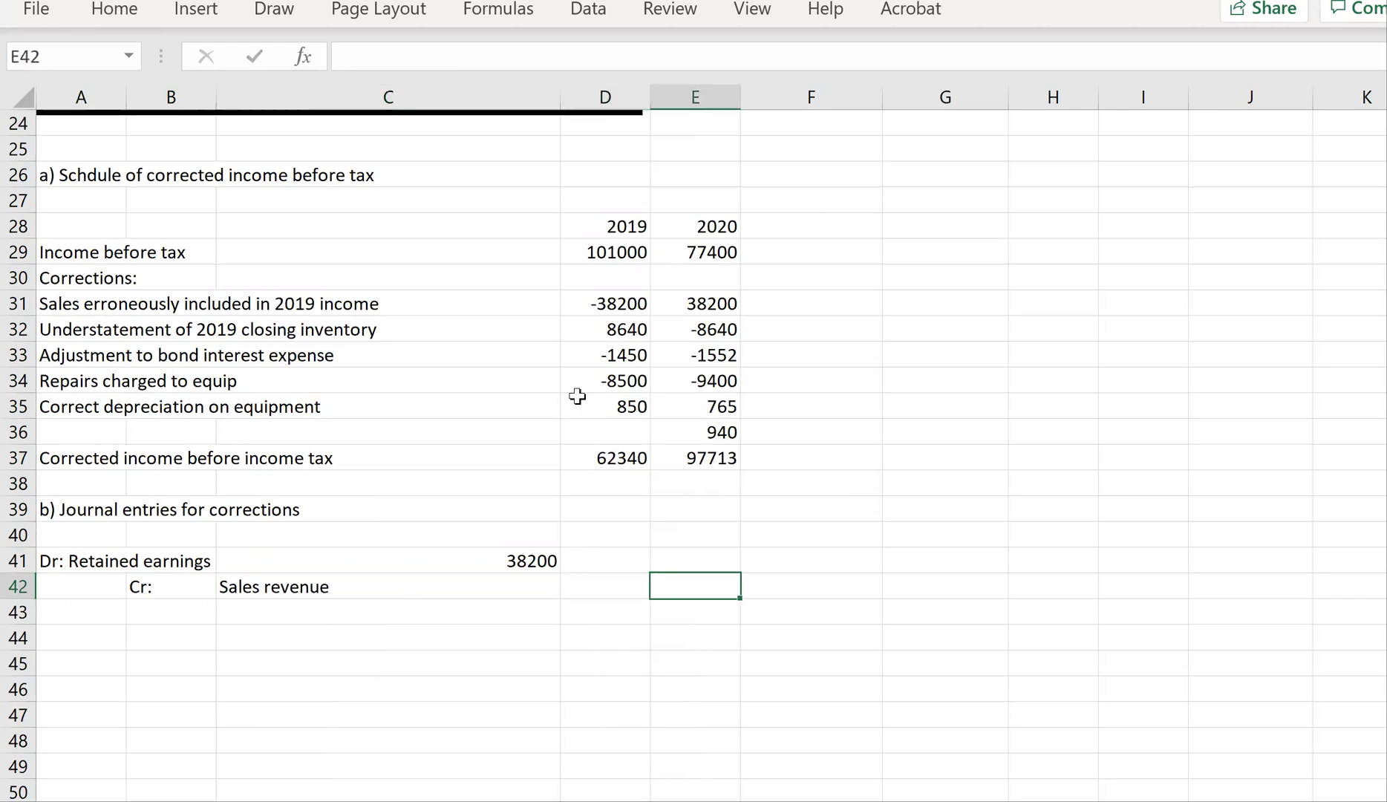
key("Left")
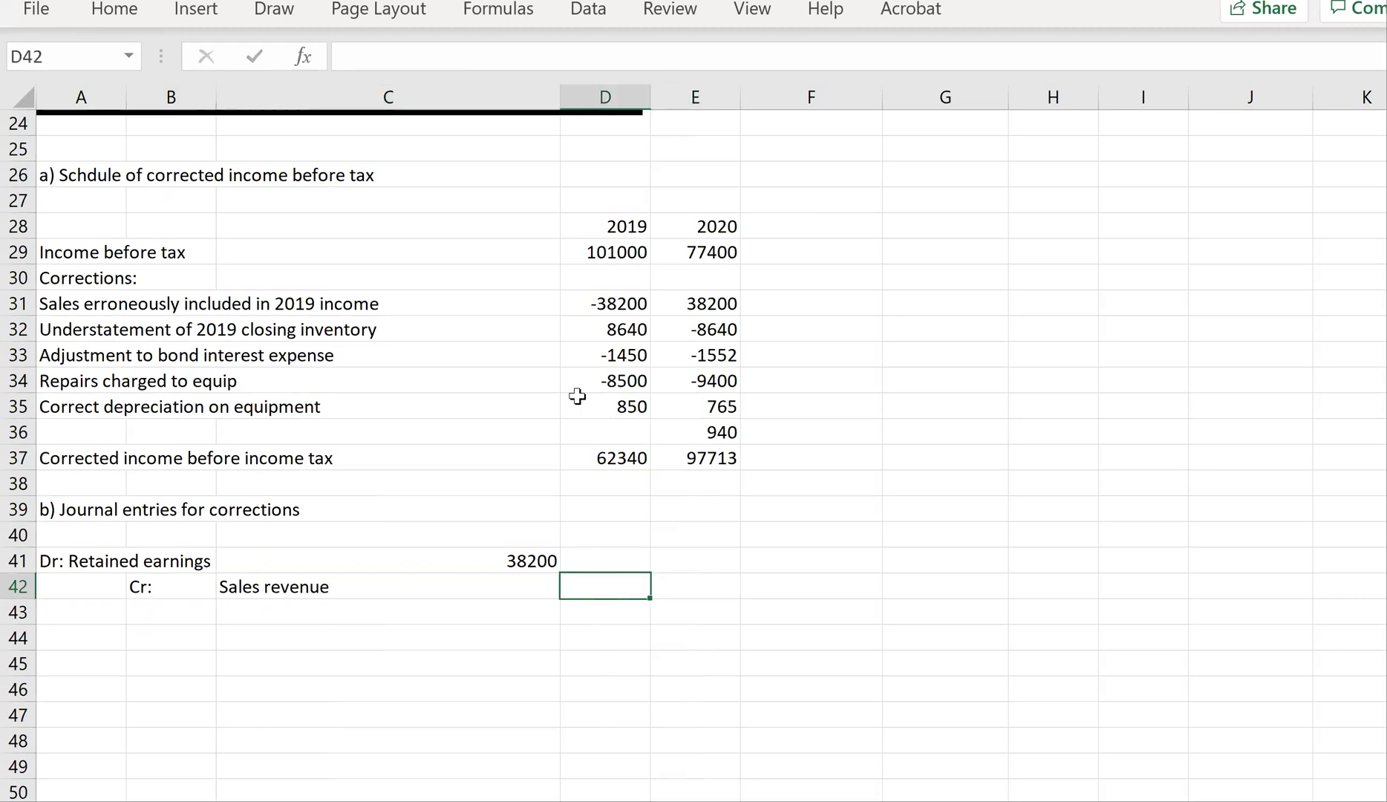
type("38200")
key("Return")
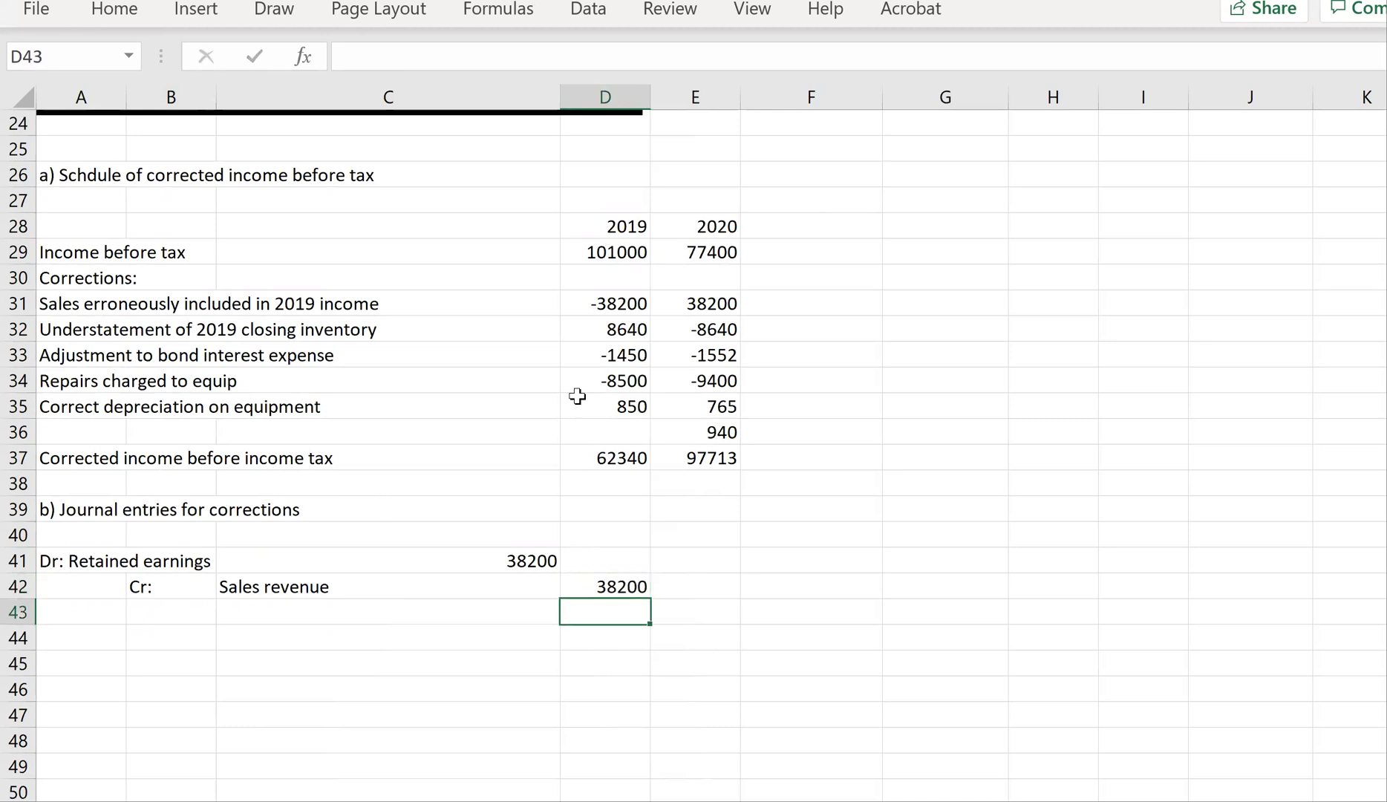
key("Up")
key("Left")
key("Left")
key("Left")
key("Up")
key("Right")
key("Right")
key("Right")
key("Down")
key("Down")
key("Left")
key("Up")
key("Left")
key("Left")
key("Right")
key("Down")
key("Down")
key("Down")
key("Down")
key("Right")
key("Right")
key("Up")
key("Right")
key("Left")
key("Left")
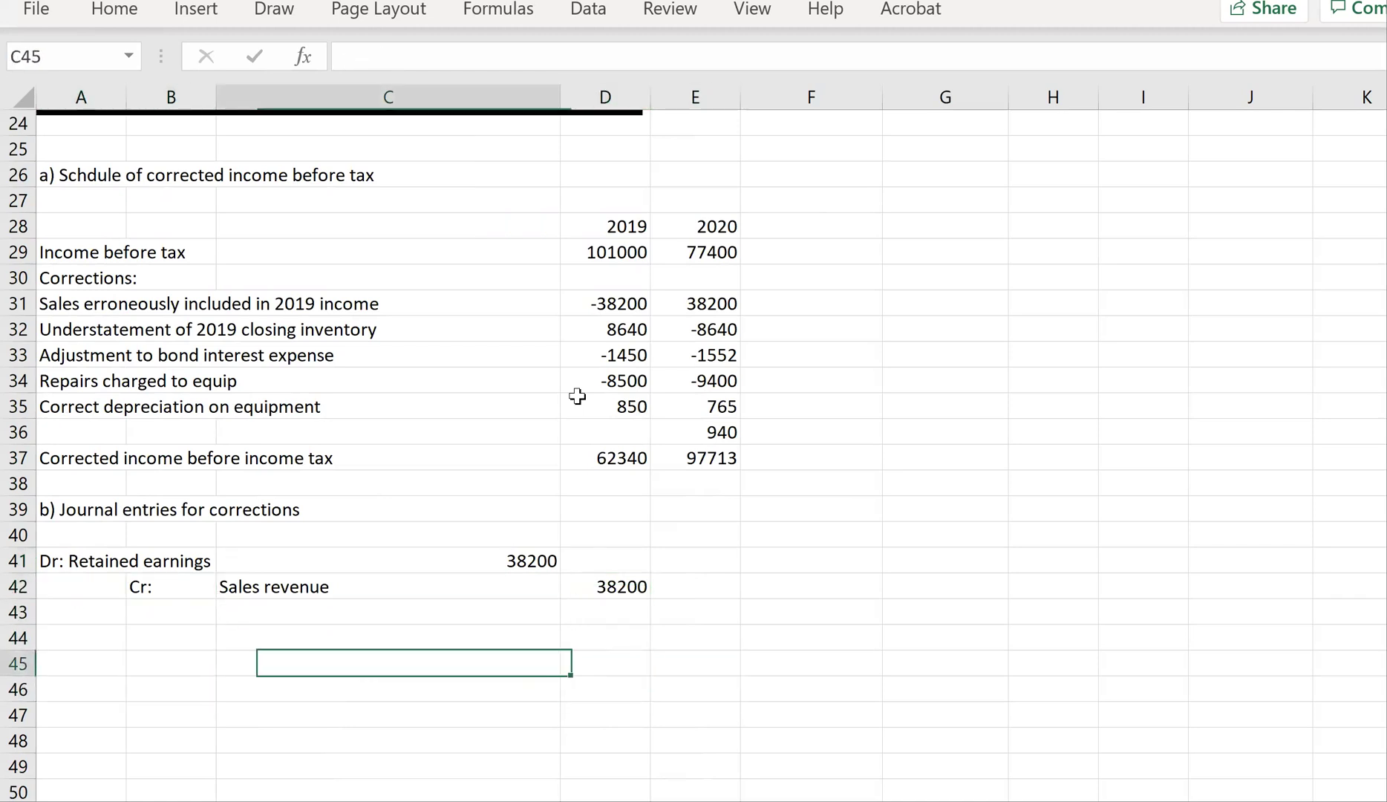
key("Left")
Start the inventory correction entry with the debit label "Dr: Inventory" in F40 and the amount 8640 in G40.
key("Right")
key("Right")
key("Right")
key("Up")
key("Up")
key("Up")
key("Up")
key("Up")
key("Up")
key("Right")
key("Right")
key("Up")
key("Down")
key("Down")
key("Left")
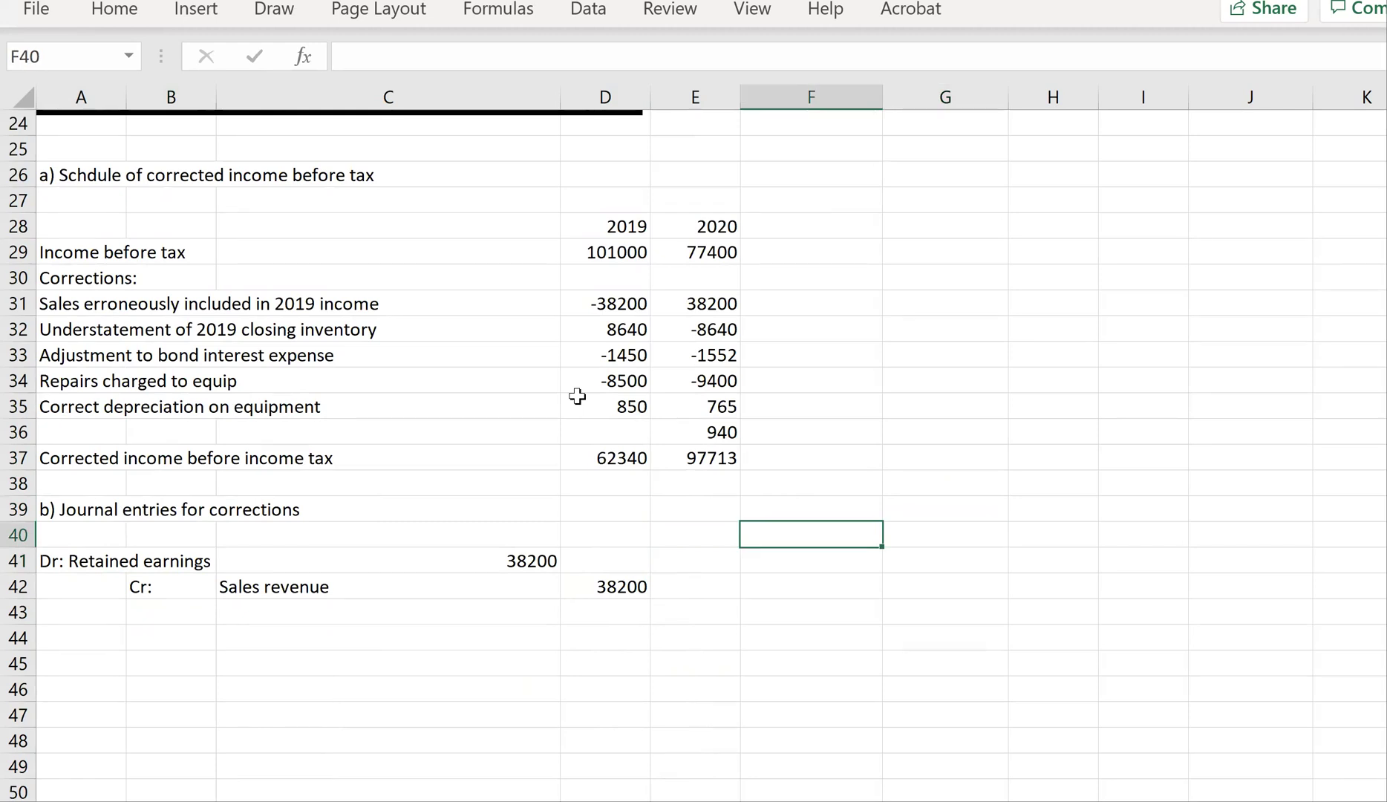
type("Dr: Inventory")
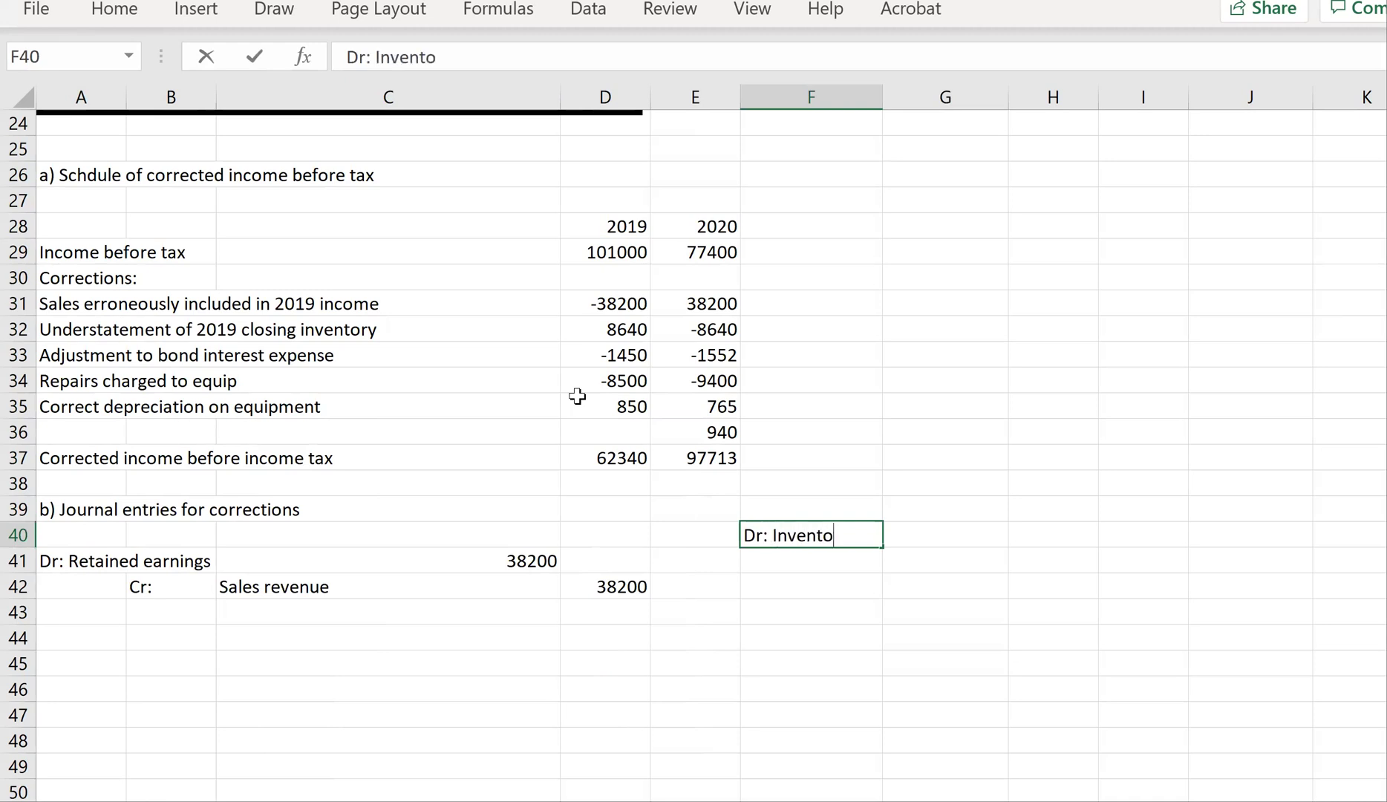
key("Tab")
type("8640")
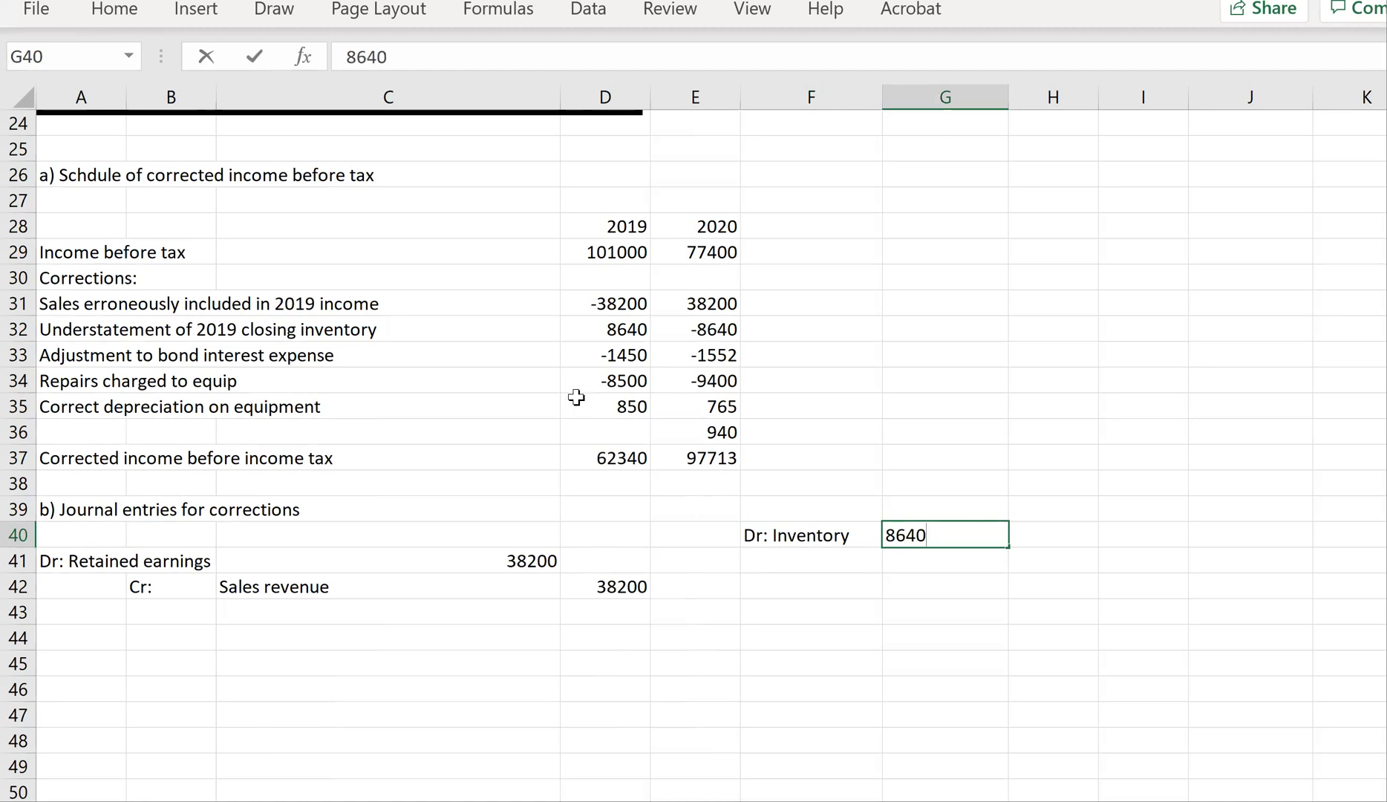
key("Return")
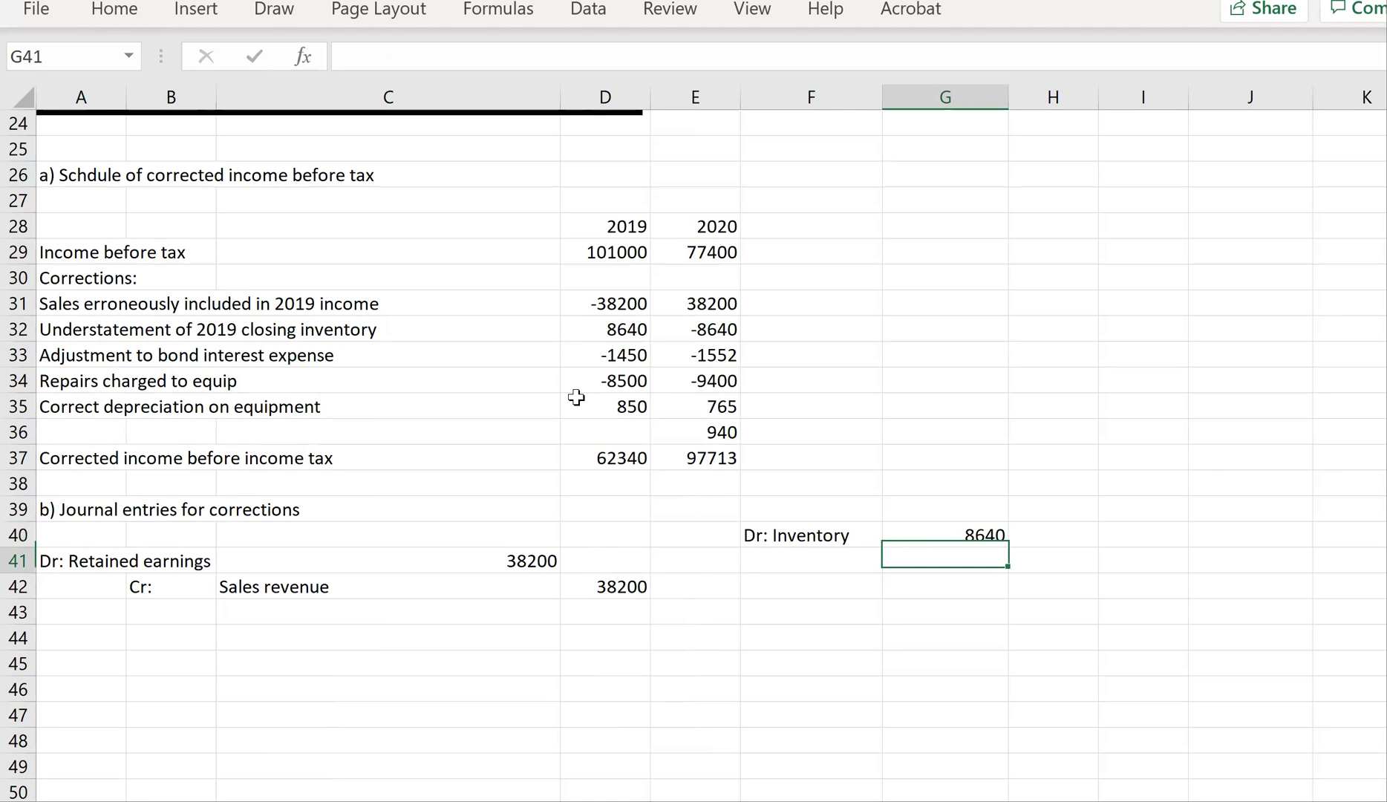
Add the credit label "Cr: Retained earnings" in G41, below the inventory debit.
key("Left")
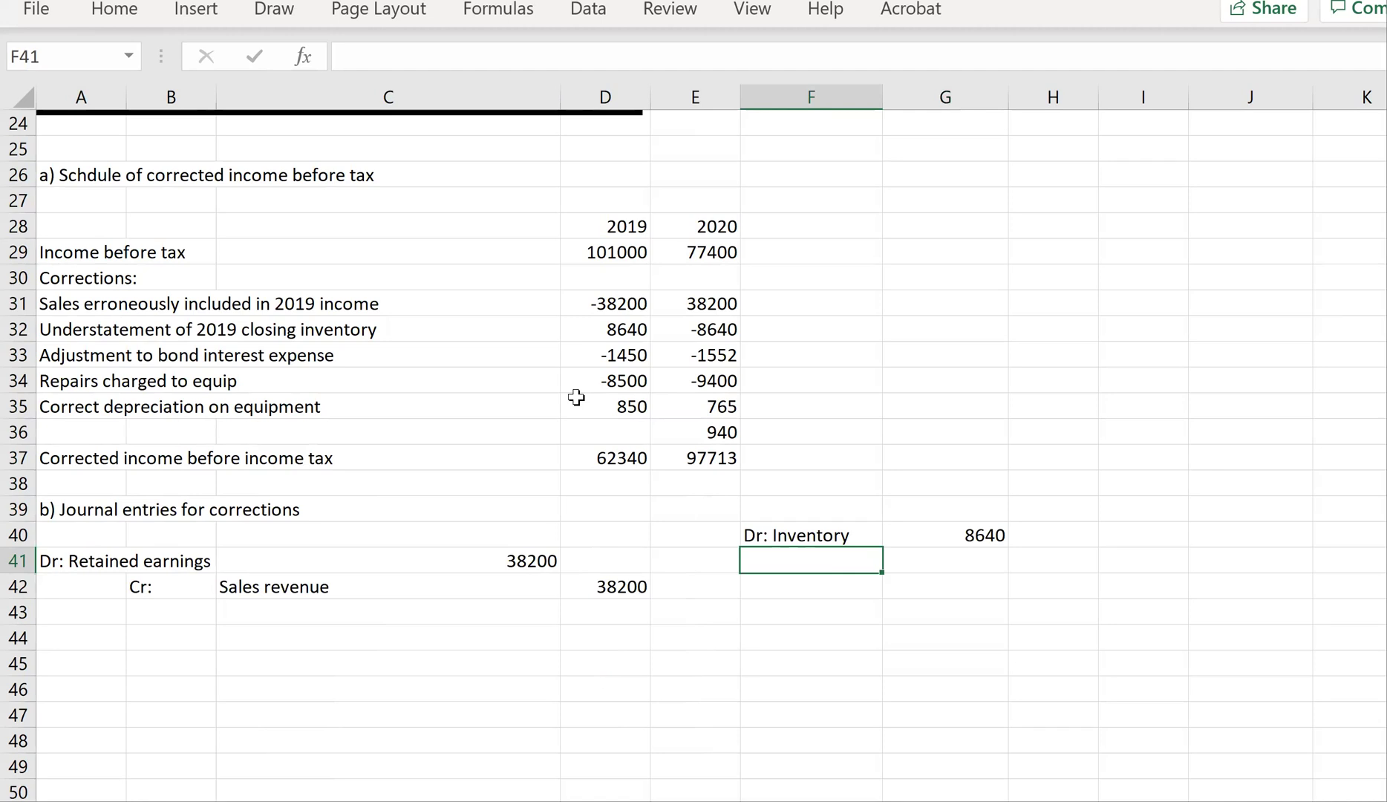
key("Right")
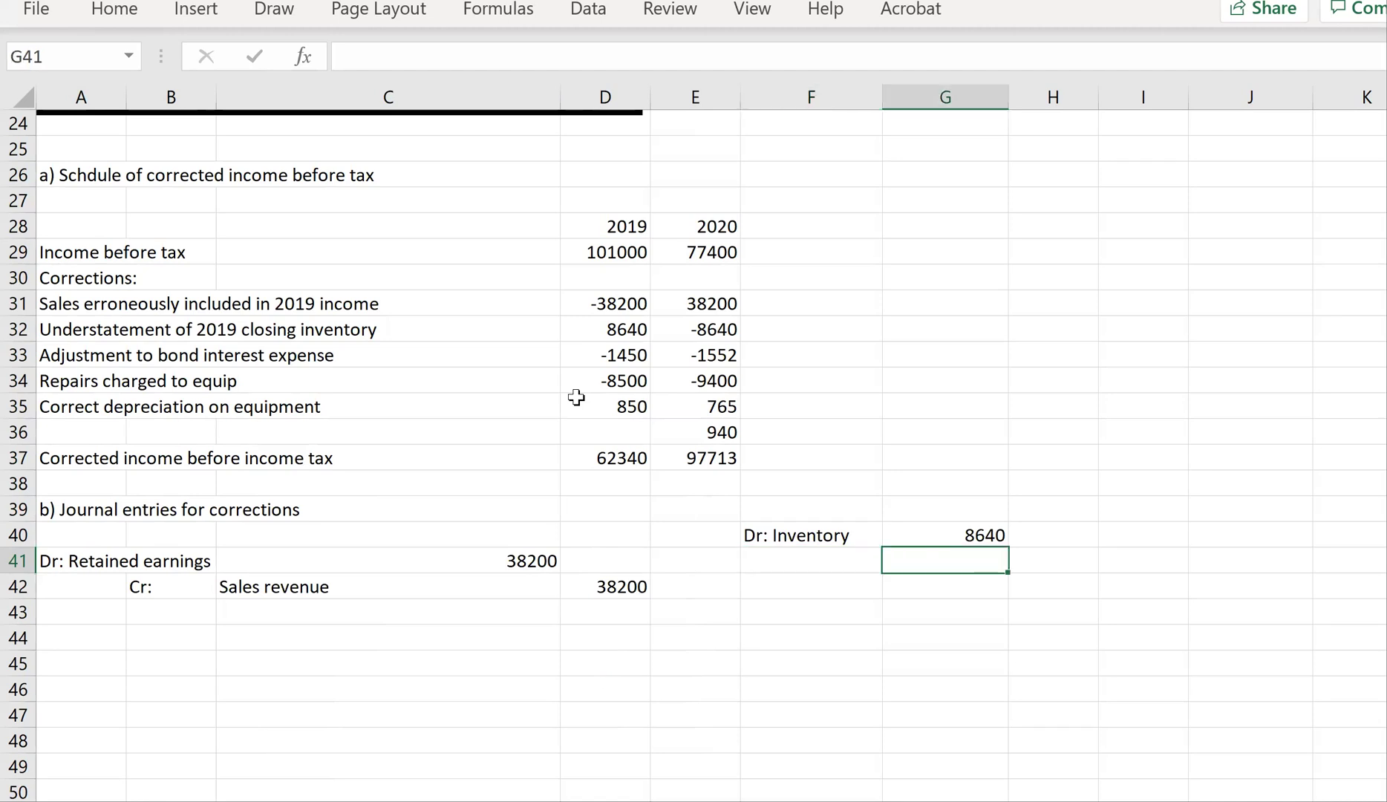
type("Cr:")
type(" Cre")
key("BackSpace")
key("BackSpace")
key("BackSpace")
type("Ret")
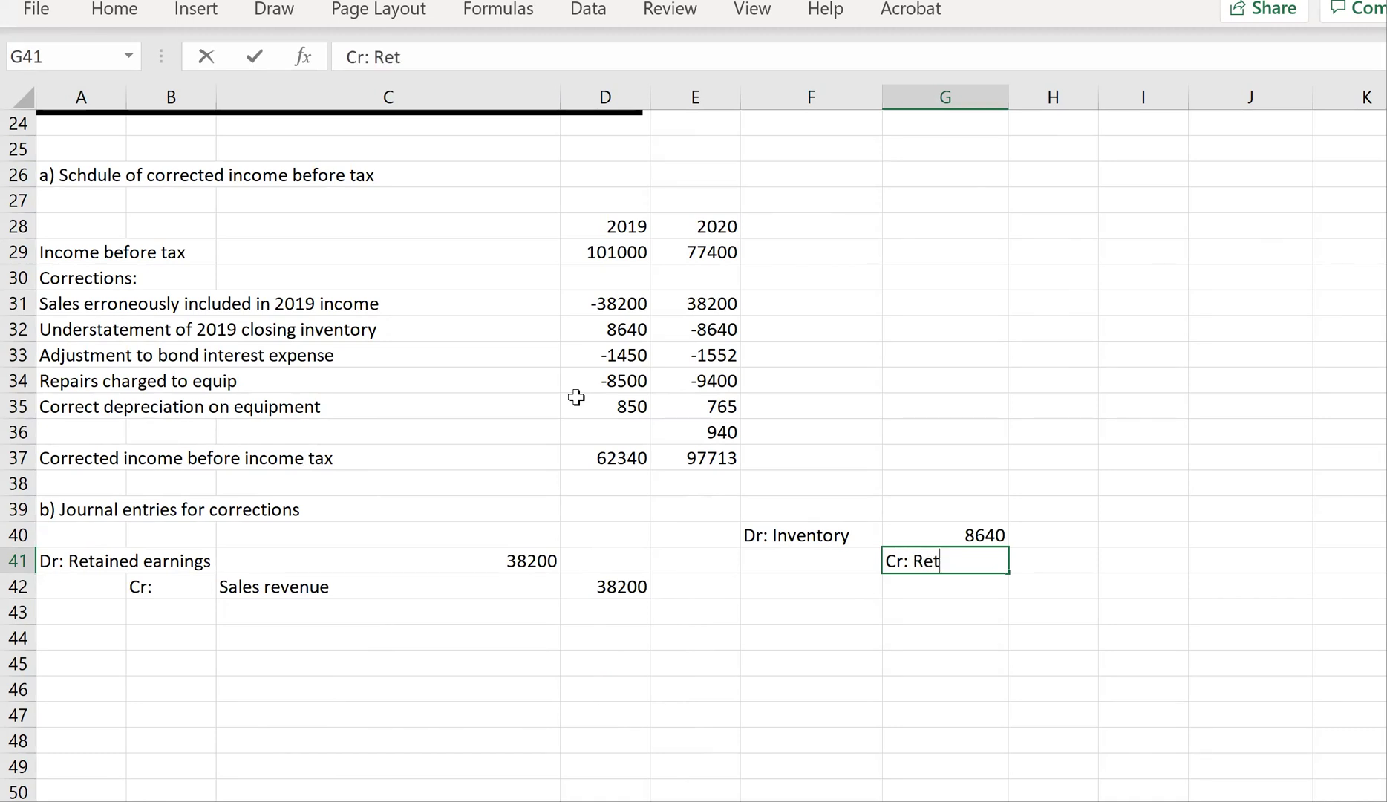
type("ained e")
key("BackSpace")
key("BackSpace")
key("BackSpace")
key("BackSpace")
key("BackSpace")
type("e")
key("BackSpace")
type("ned ear")
key("BackSpace")
key("BackSpace")
type("d")
key("BackSpace")
type("d earnings")
key("Tab")
key("Tab")
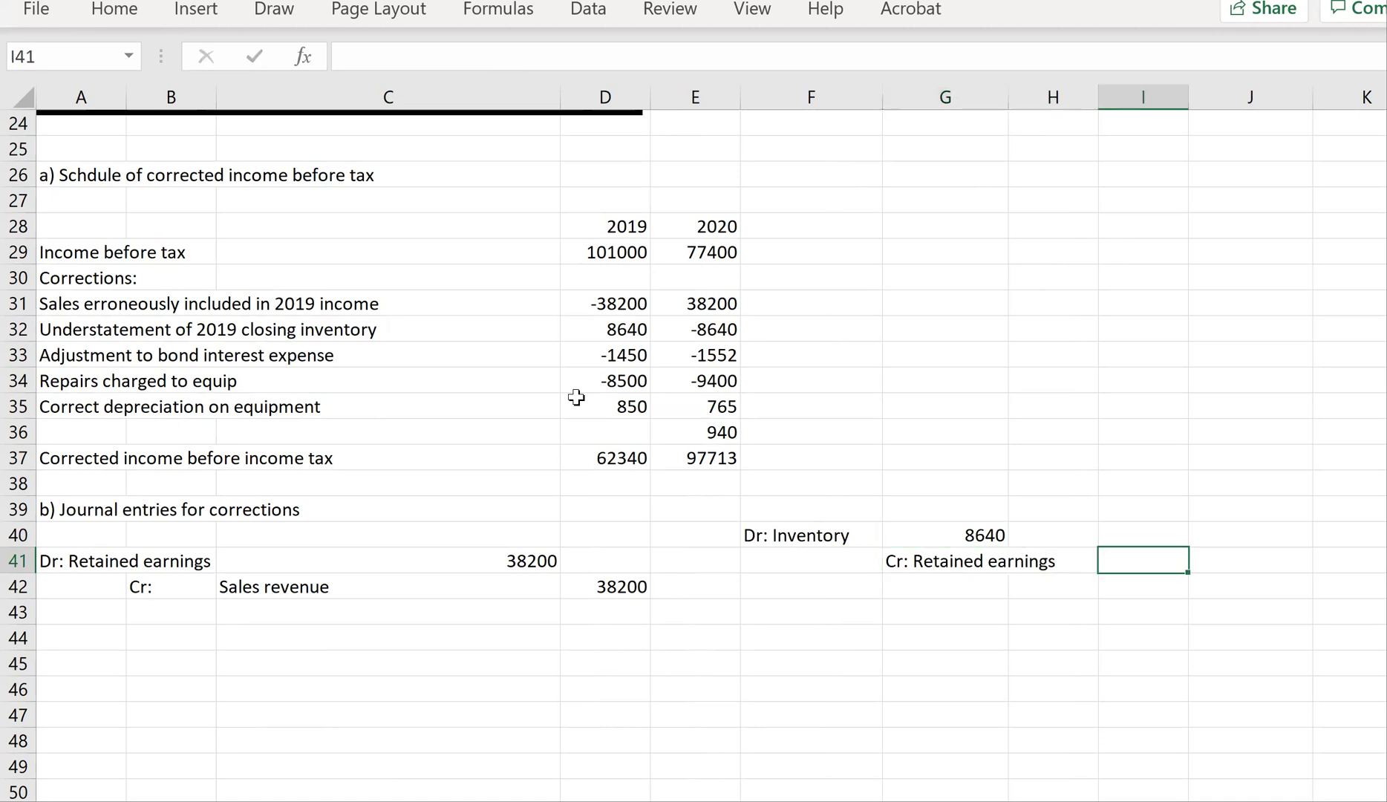
Enter the retained earnings credit amount of 8640 in I41.
type("8650")
key("BackSpace")
key("BackSpace")
type("5")
key("BackSpace")
type("40")
key("Return")
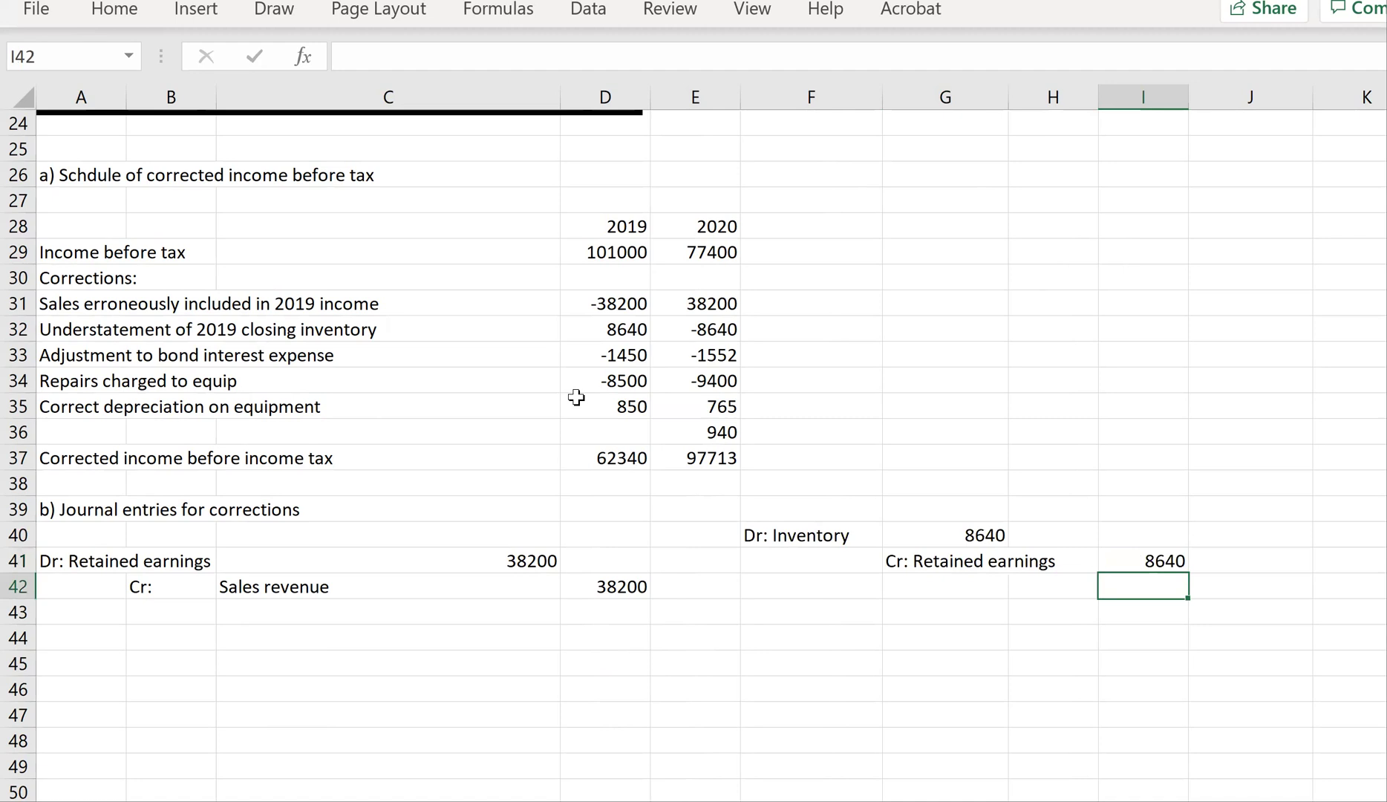
key("Left")
key("Left")
key("Left")
key("Left")
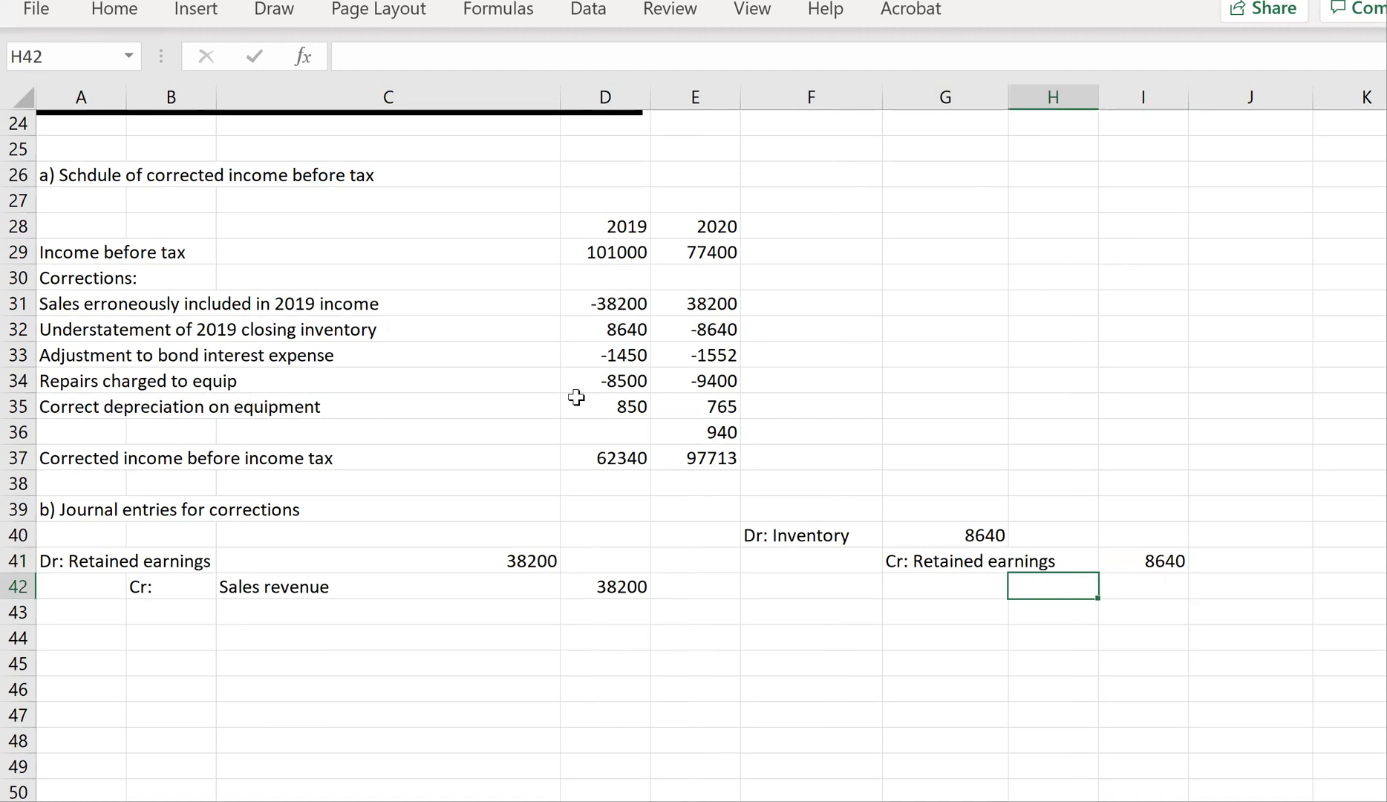
key("Left")
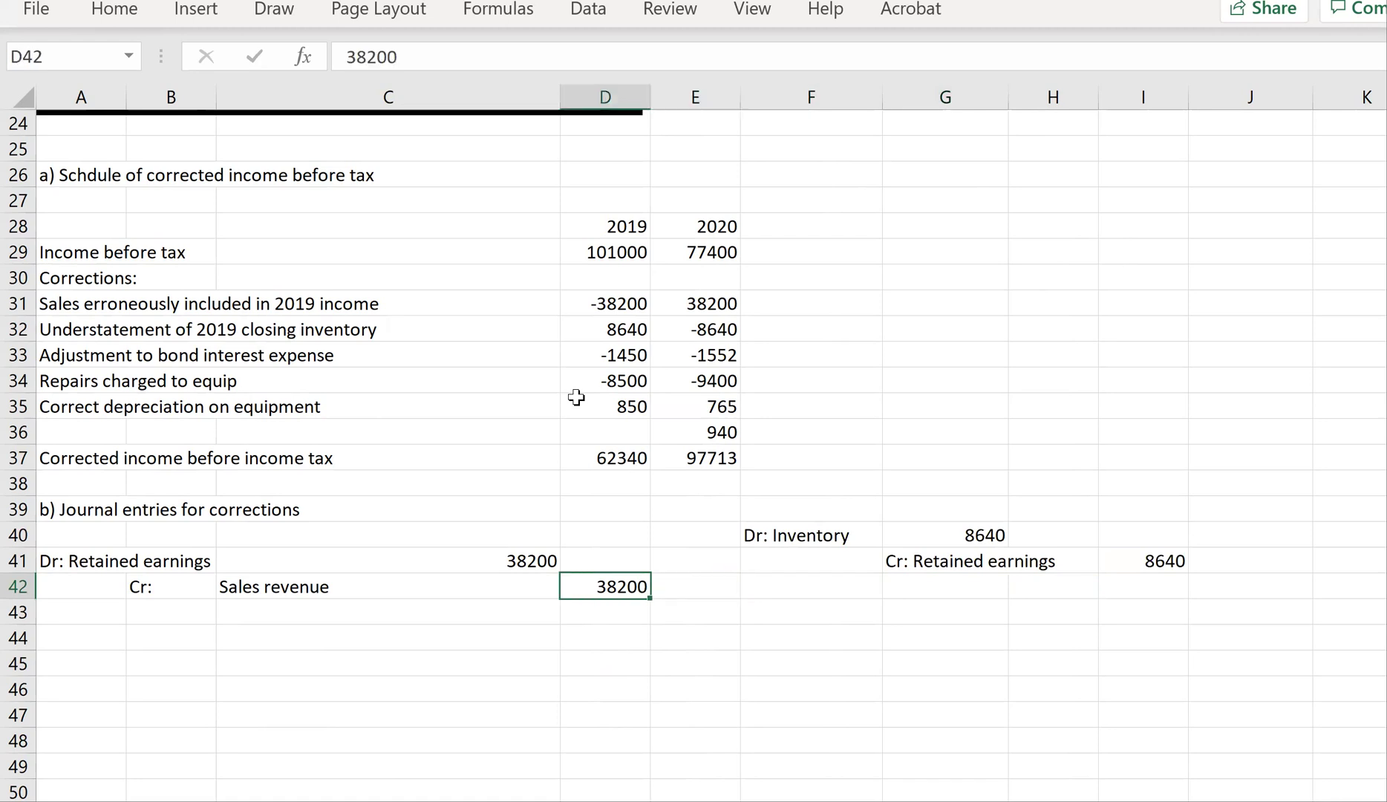
key("Right")
key("Right")
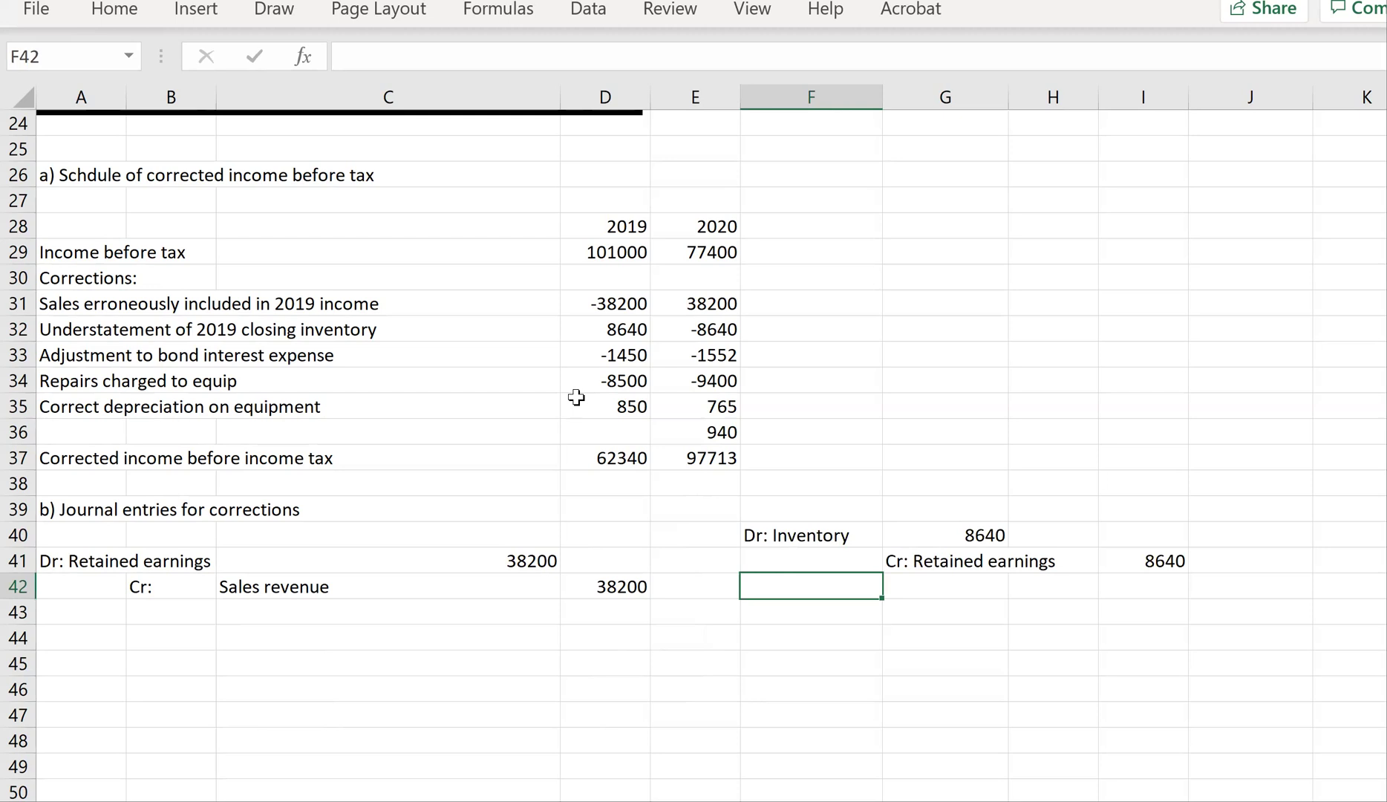
key("Down")
key("Down")
key("Down")
key("Left")
key("Left")
key("Left")
key("Left")
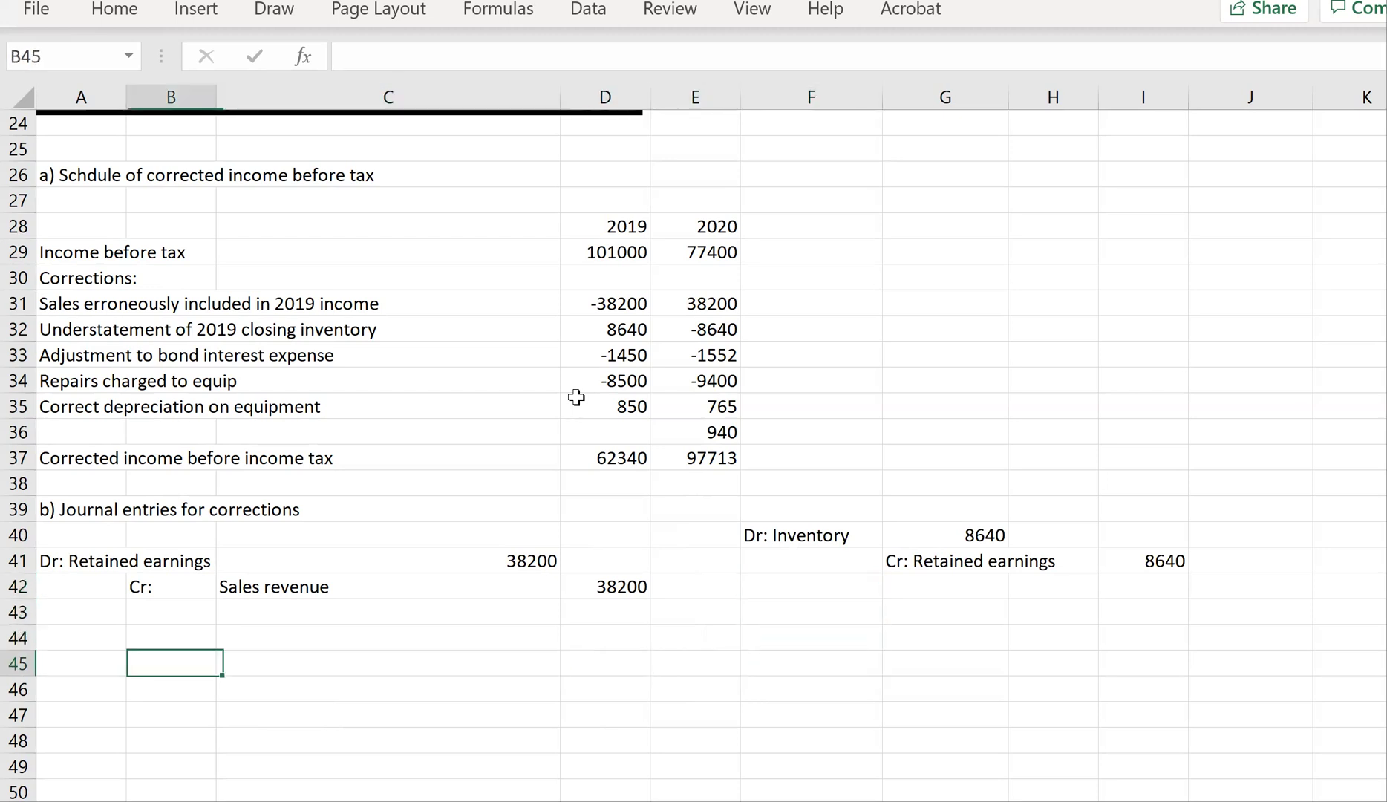
key("Right")
key("Right")
key("Right")
key("Right")
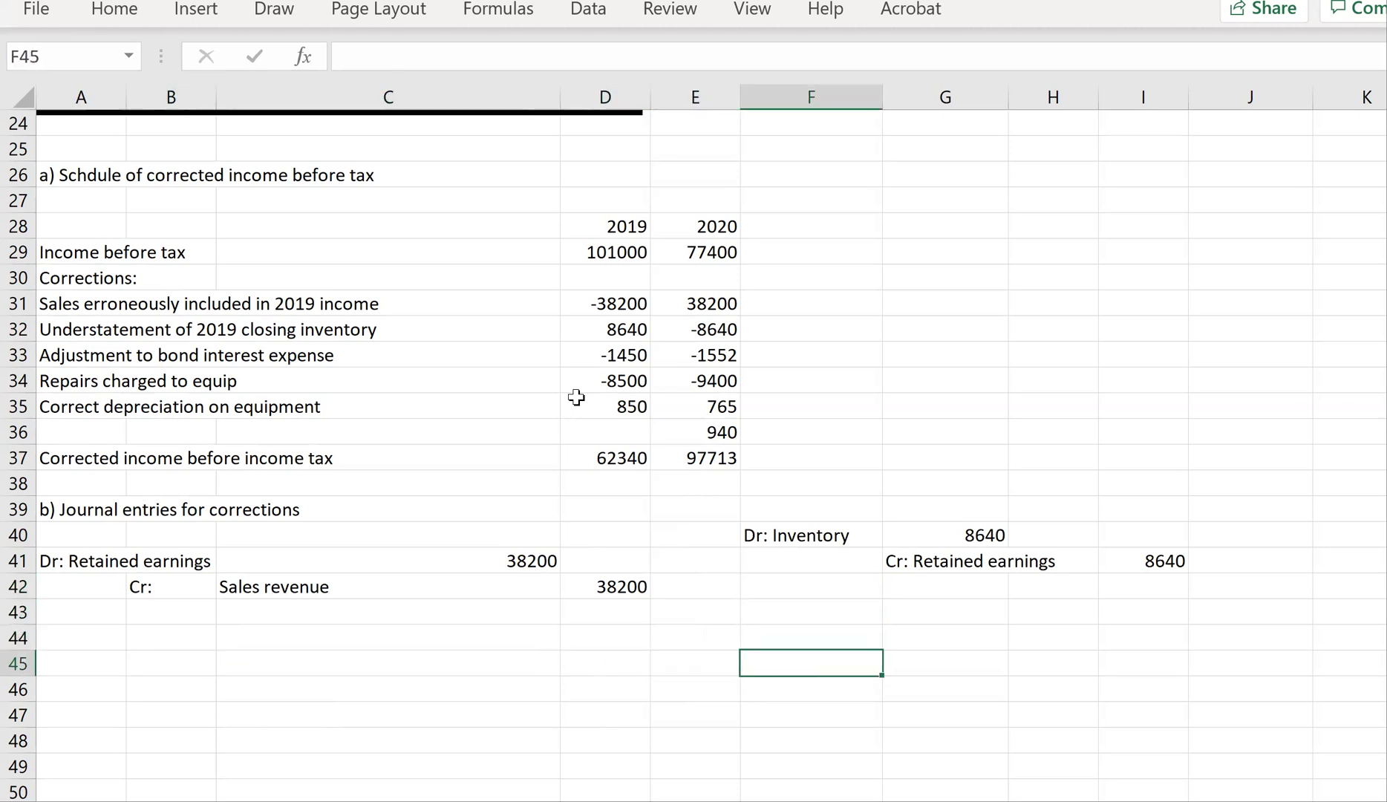
key("Up")
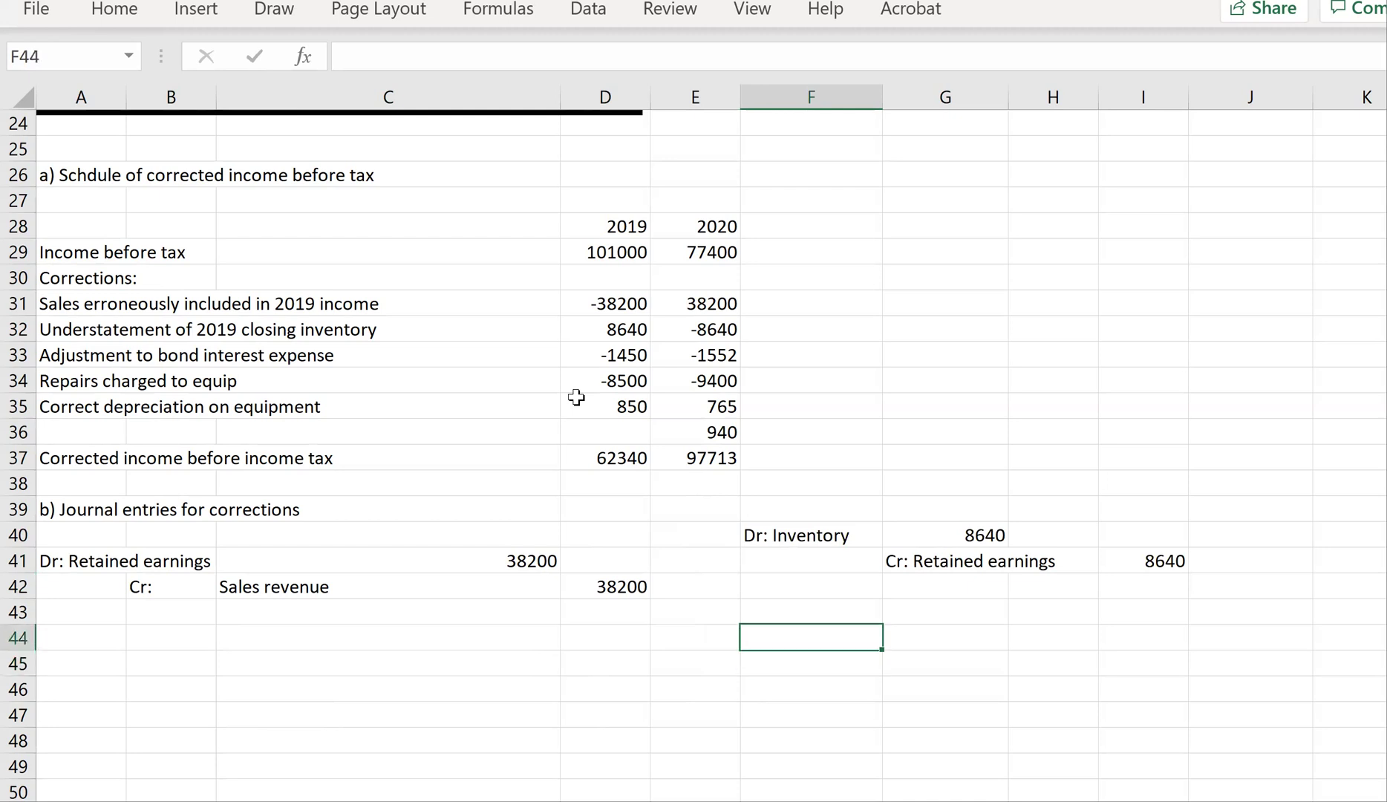
Start the 2019 bond interest correction with "Dr: Retained earnings" in F44 and the amount 1450 in H44.
left_click_drag(590, 357, 777, 353)
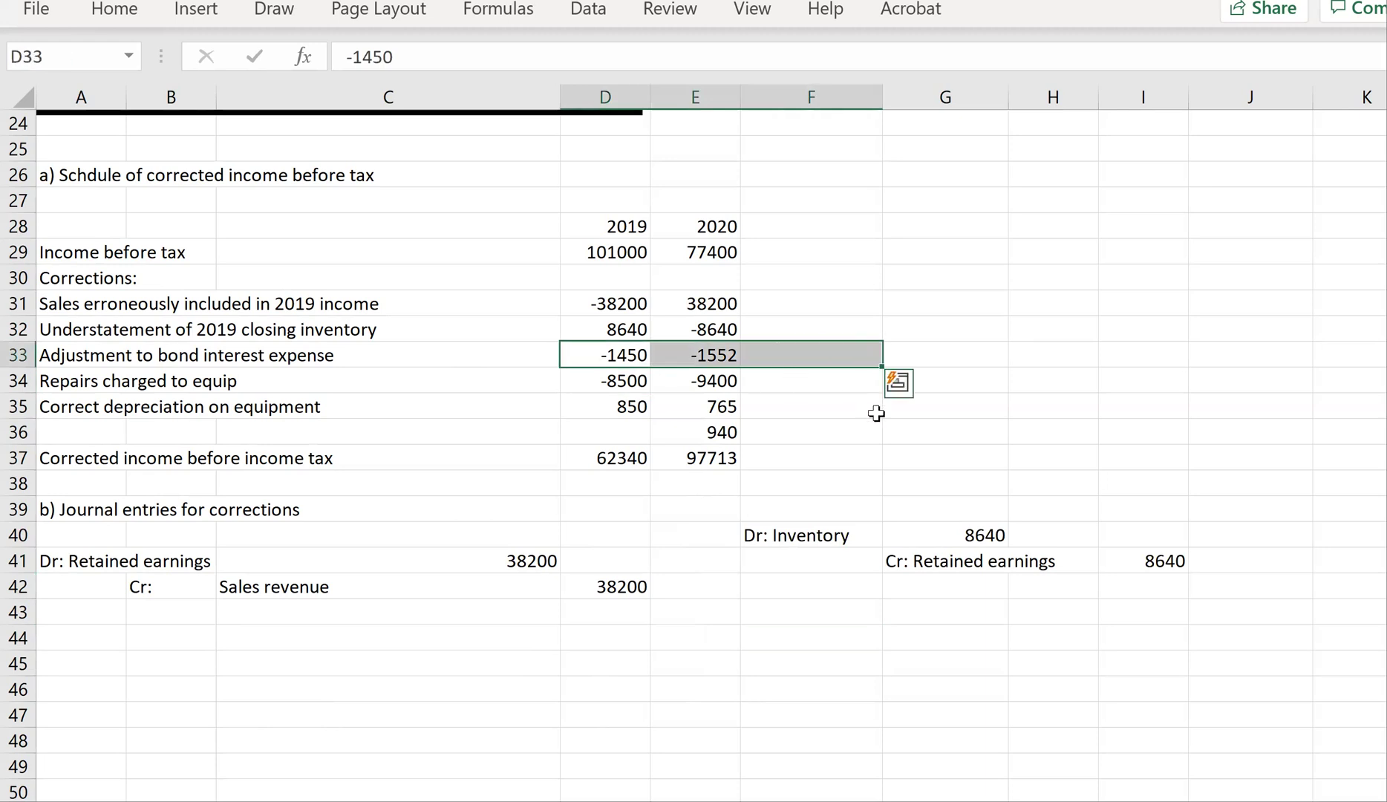
left_click(857, 631)
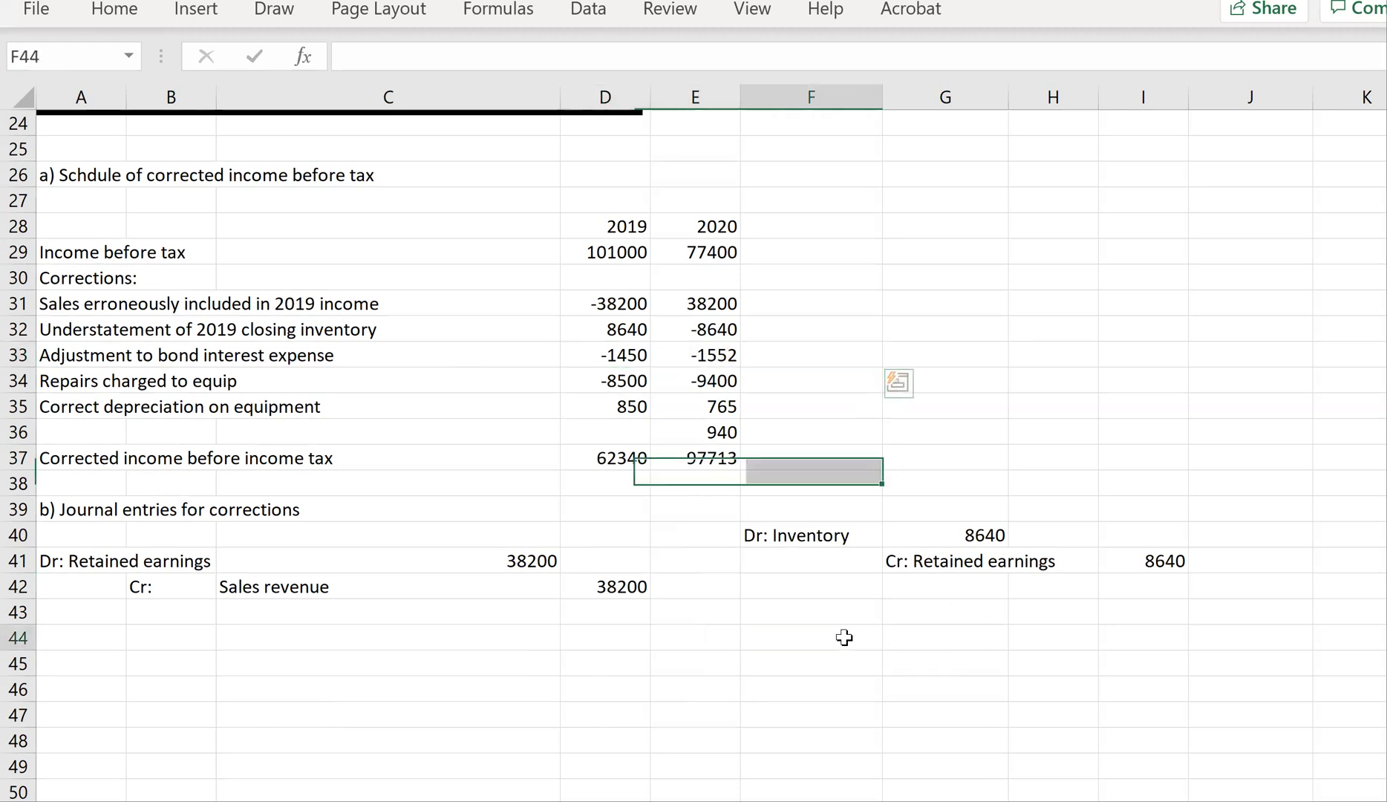
type("Dr")
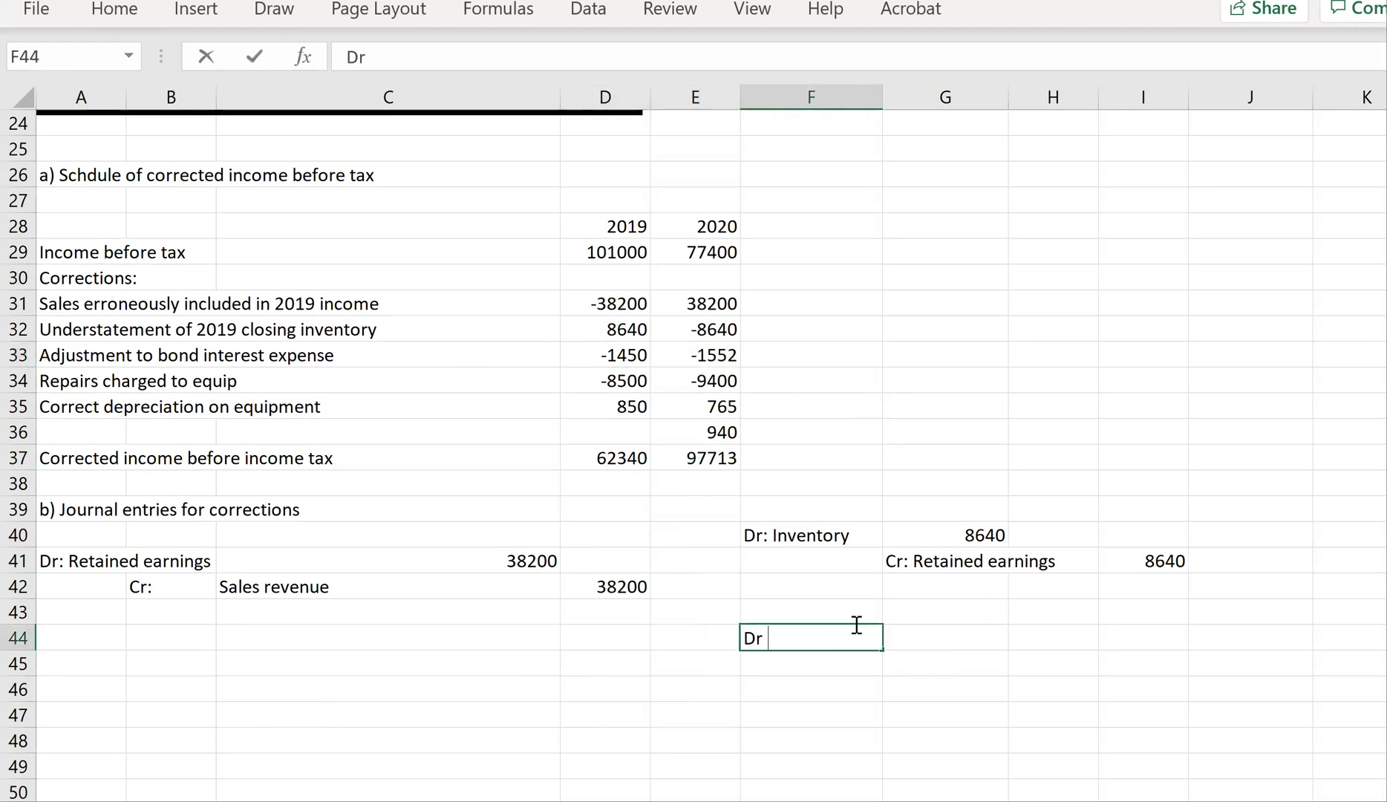
type(": Retained earnings")
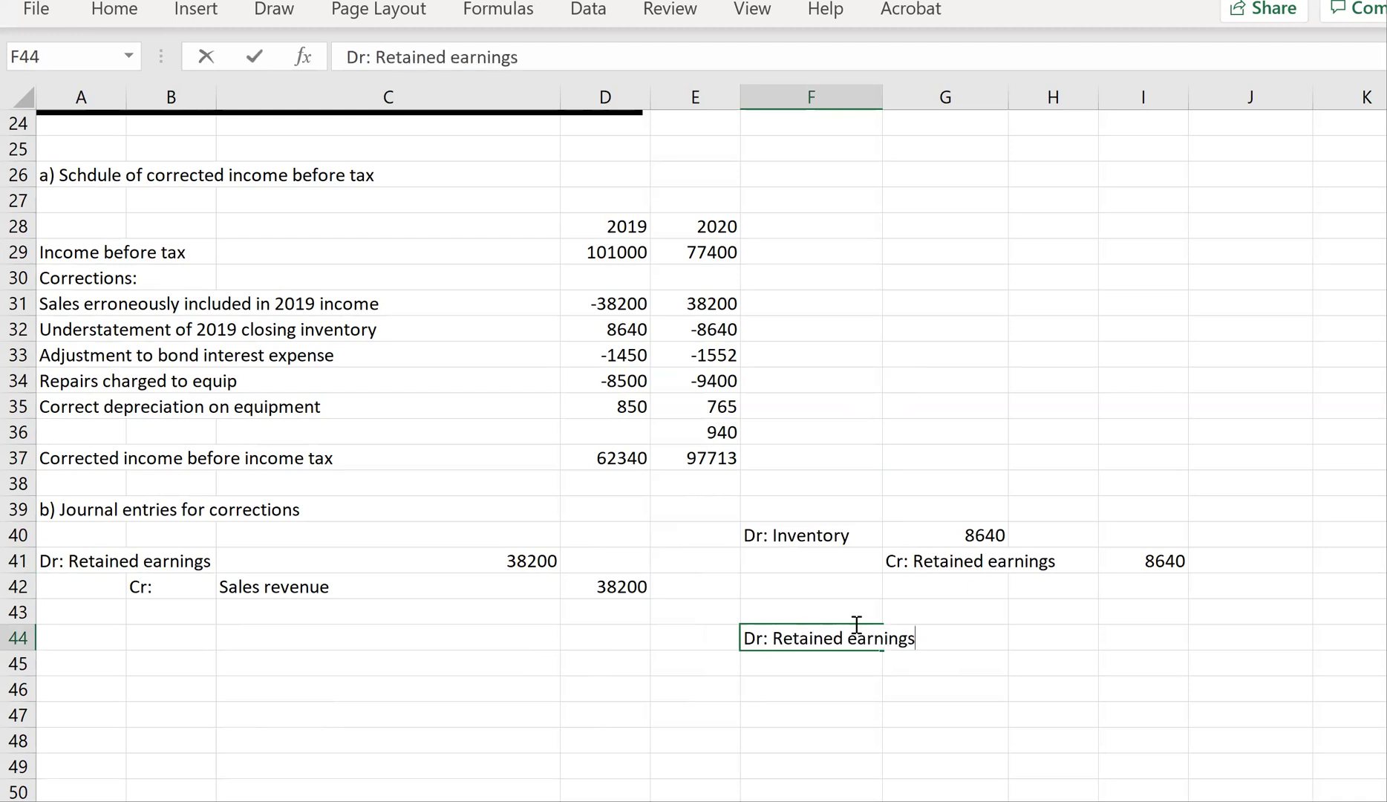
key("Tab")
key("Tab")
key("Left")
key("Right")
type("1450")
key("Return")
Add the matching credit line with "Cr: Bonds payable" in G45 and the amount 1450 in I45.
key("Left")
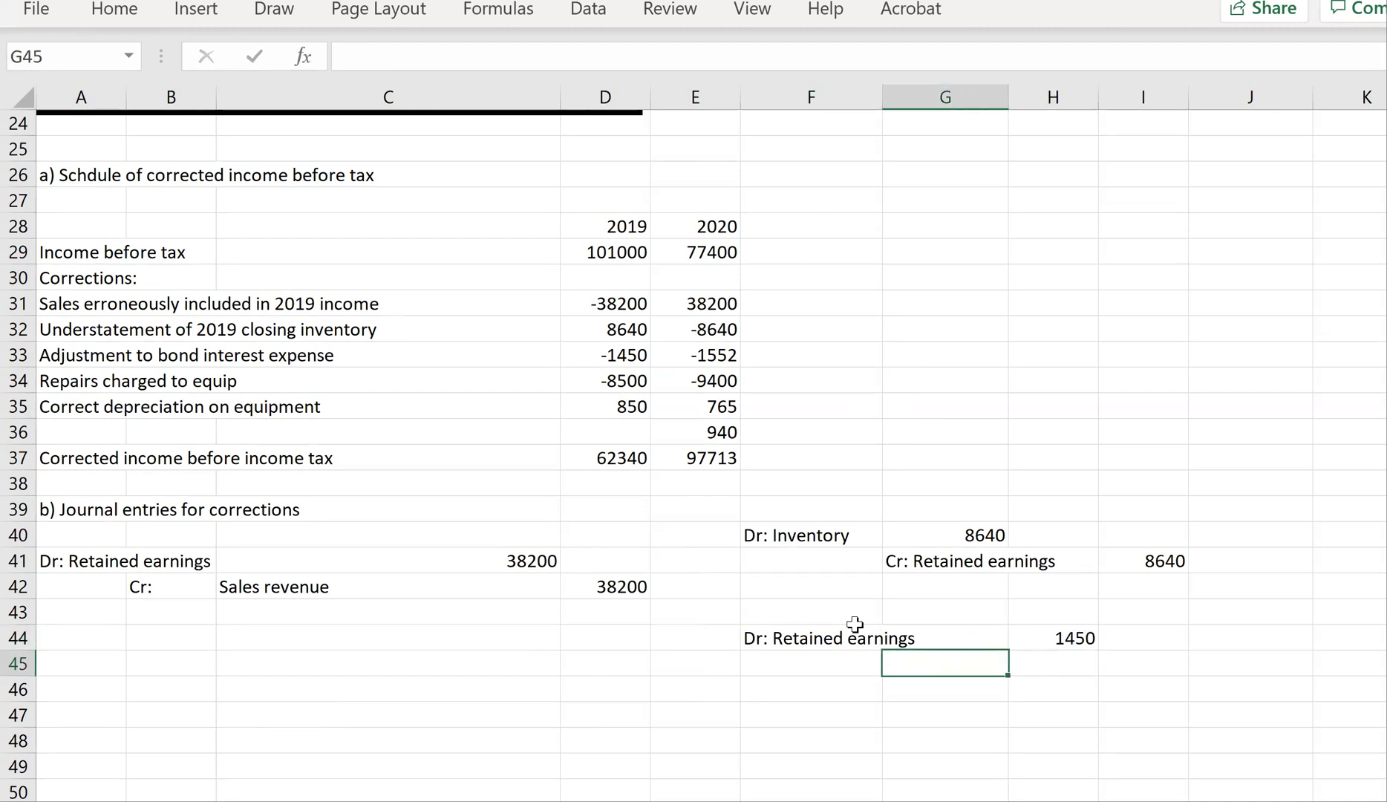
type("Cr: Bonds")
key("BackSpace")
type("s payable")
key("Right")
key("Right")
type("1450")
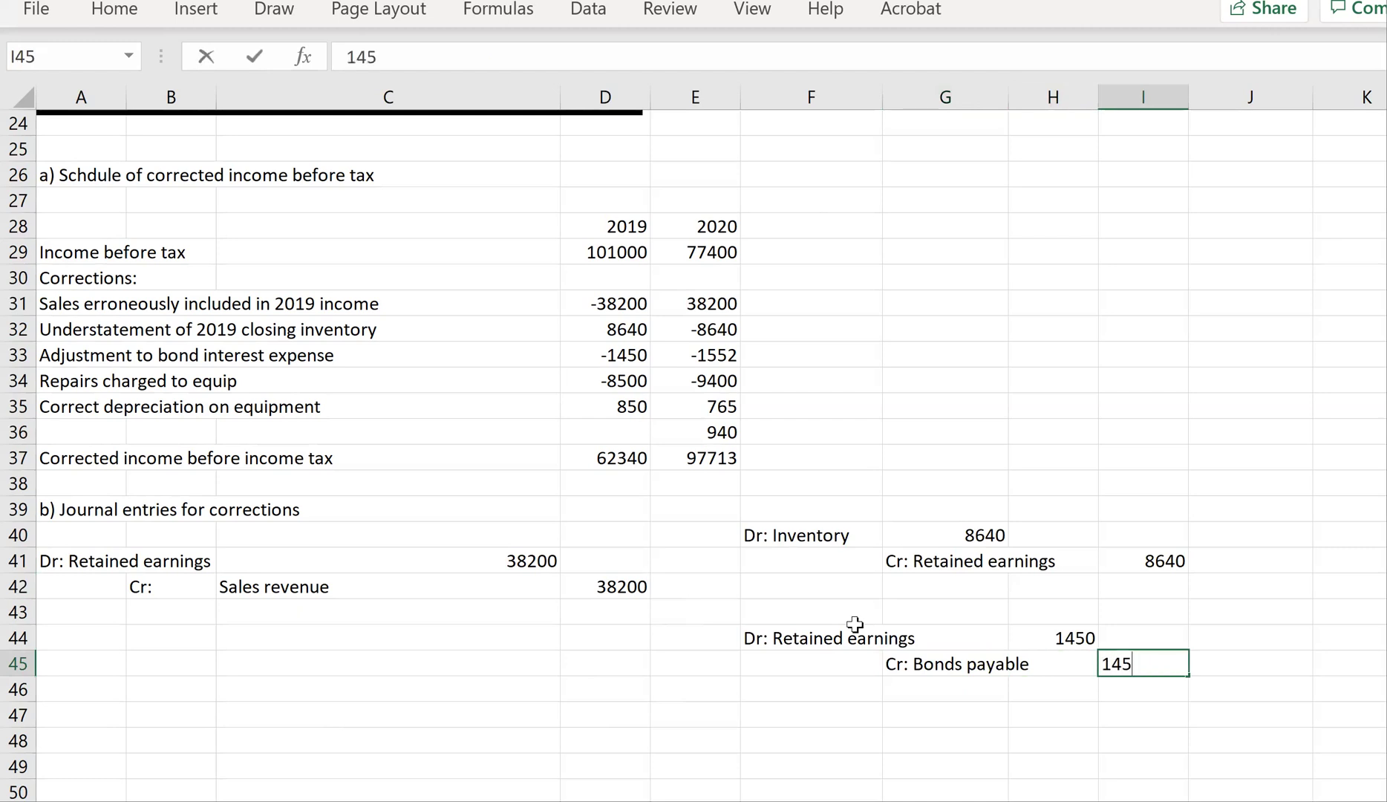
key("Return")
Start the 2020 bond interest correction with the debit label "Dr: Interest expense" in F47.
key("Left")
key("Left")
key("Left")
key("Left")
key("Down")
key("Right")
key("Right")
key("Left")
key("Down")
key("Up")
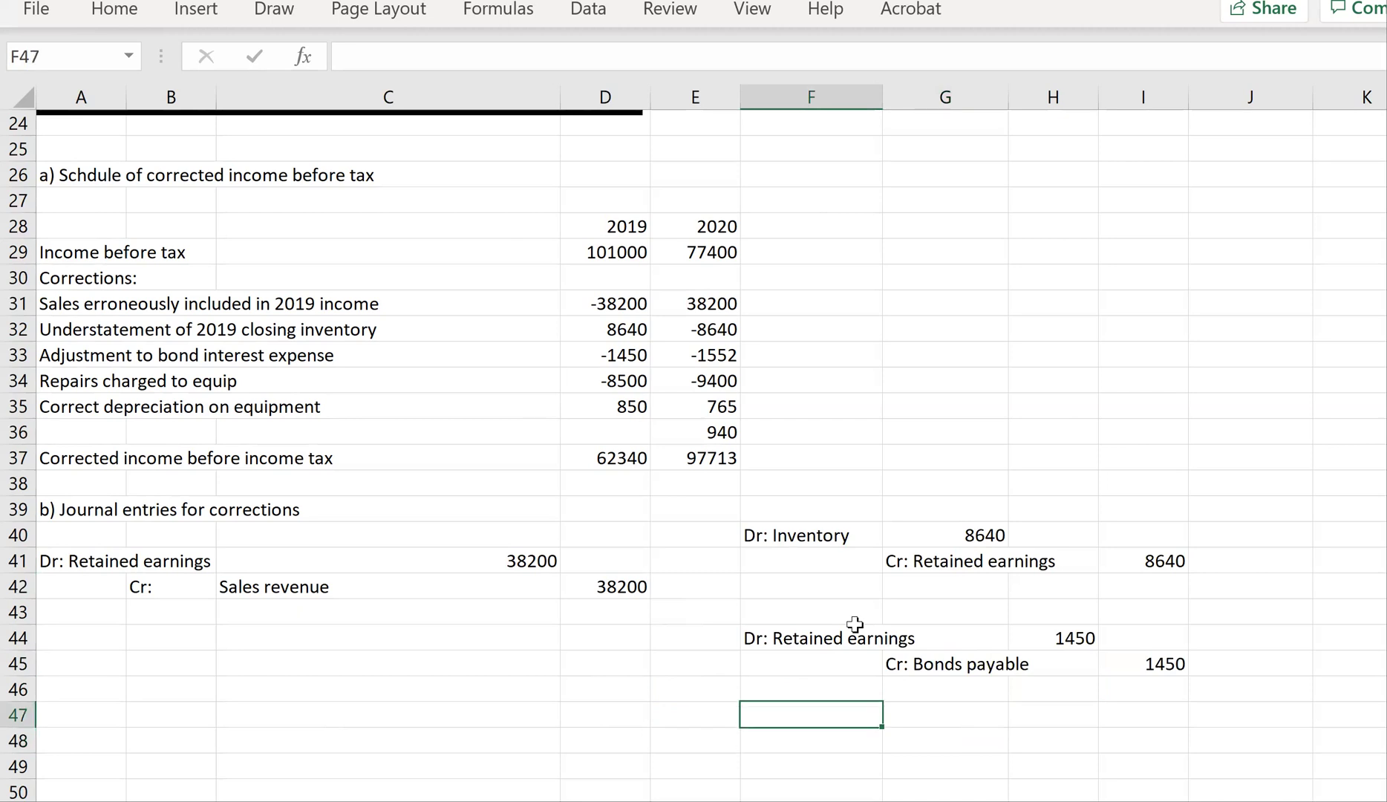
type("Dr: Interest")
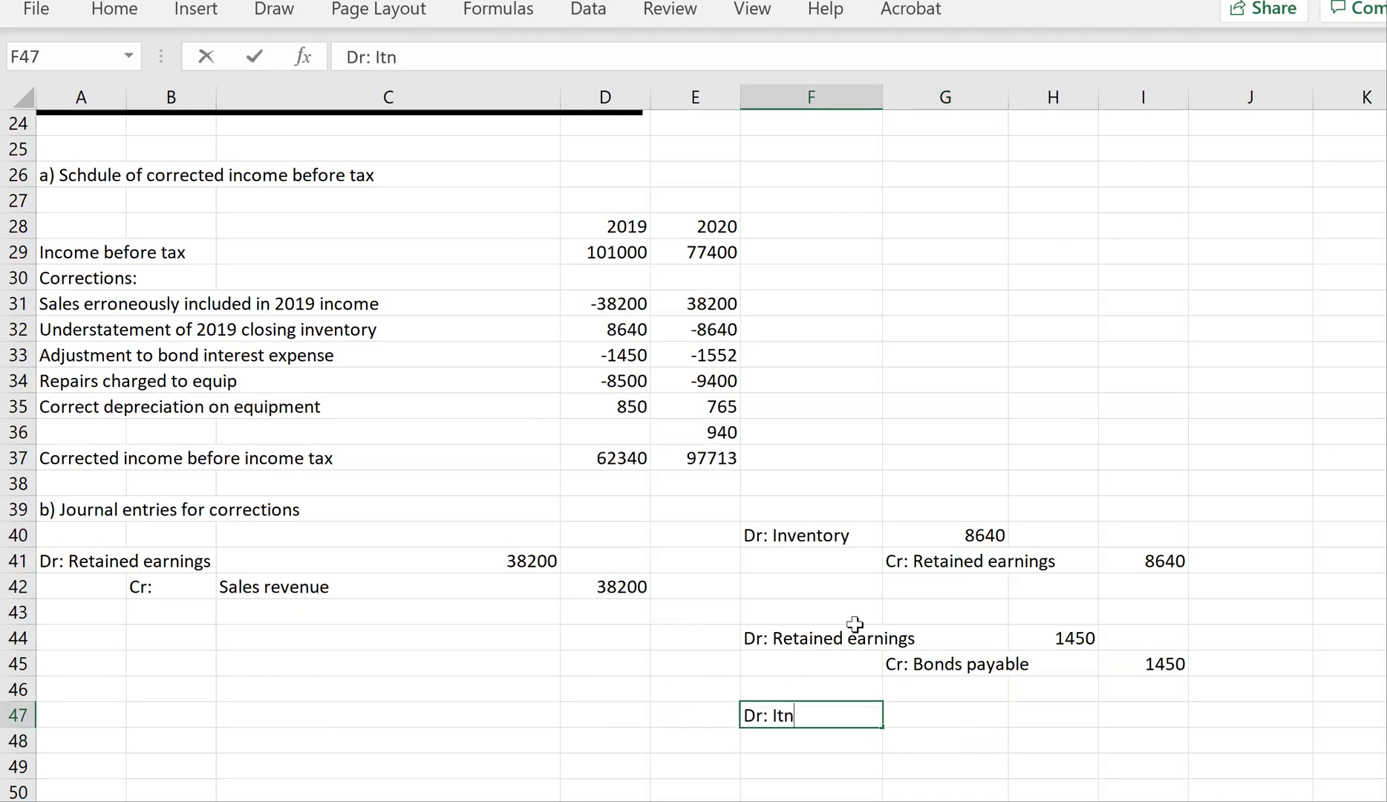
key("BackSpace")
key("BackSpace")
key("BackSpace")
key("BackSpace")
key("BackSpace")
key("BackSpace")
type("terest expense")
key("Return")
Add the credit label "Cr: Bonds payable" in G48, below the interest expense debit.
type("Cr:")
key("BackSpace")
key("Tab")
type("Cr: Bonds payable")
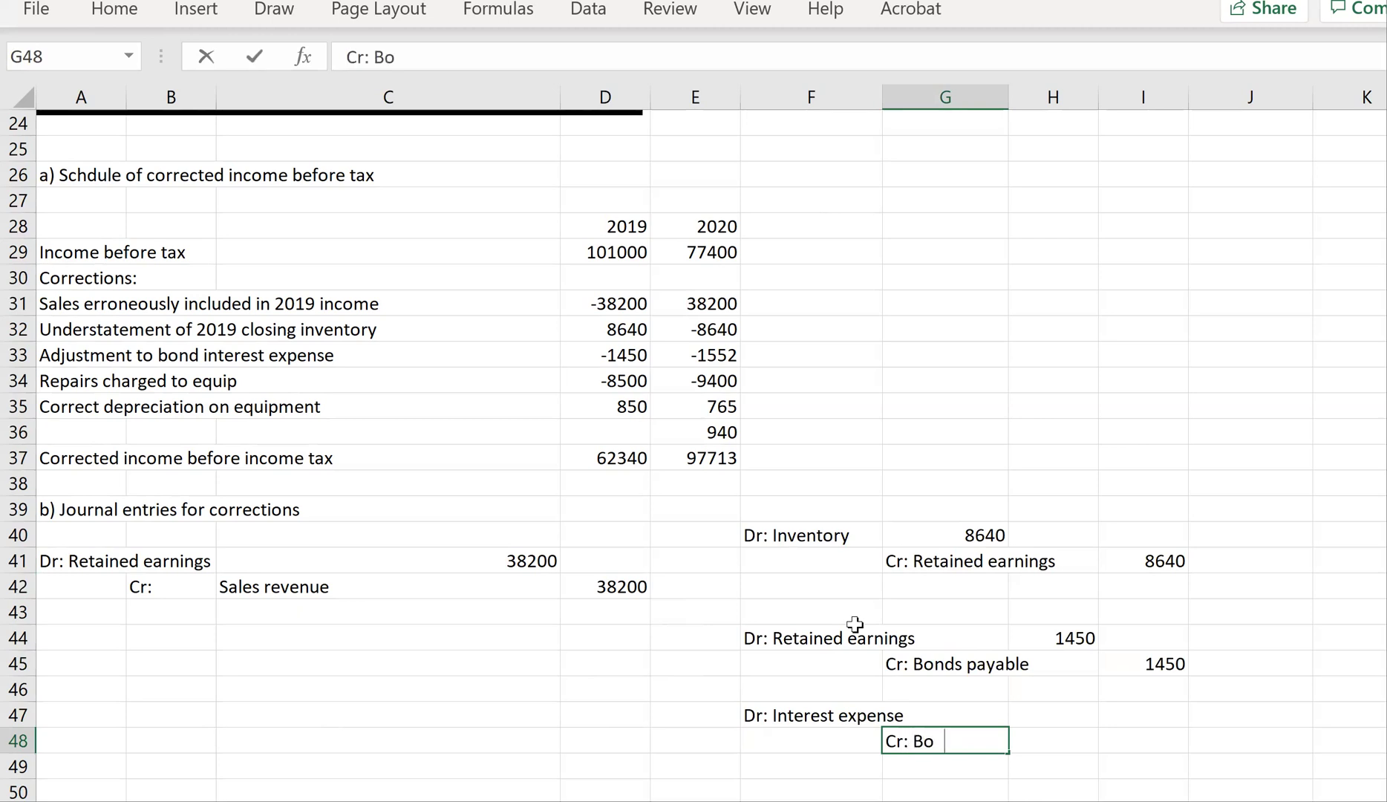
Enter 1552 as the interest expense debit in H47 and as the bonds payable credit in I48.
key("Up")
key("Up")
key("Down")
key("Right")
type("1552")
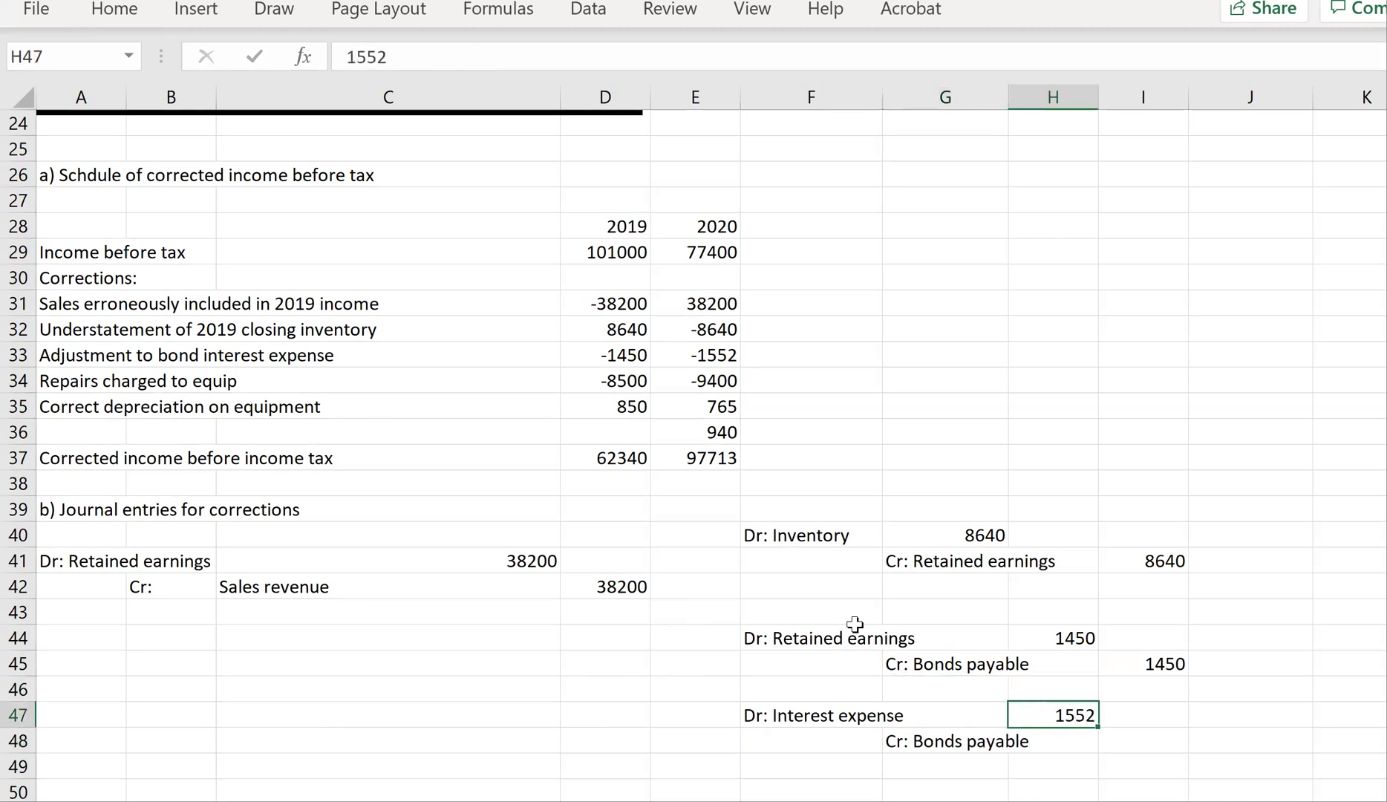
key("Return")
key("Right")
type("1552")
key("Return")
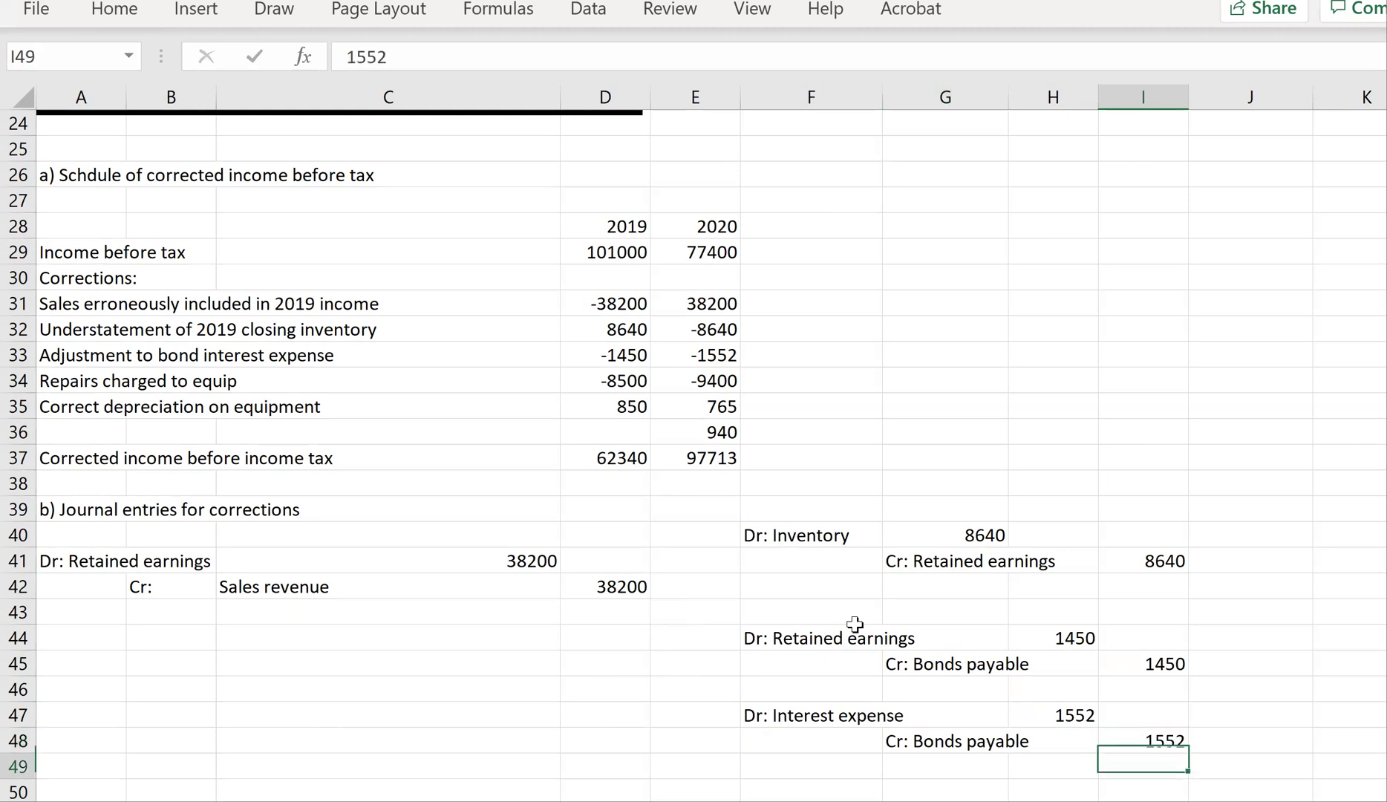
Start the 2019 equipment repairs correction with the debit label "Dr: Retained earnings" in F51.
key("Down")
key("Down")
key("Down")
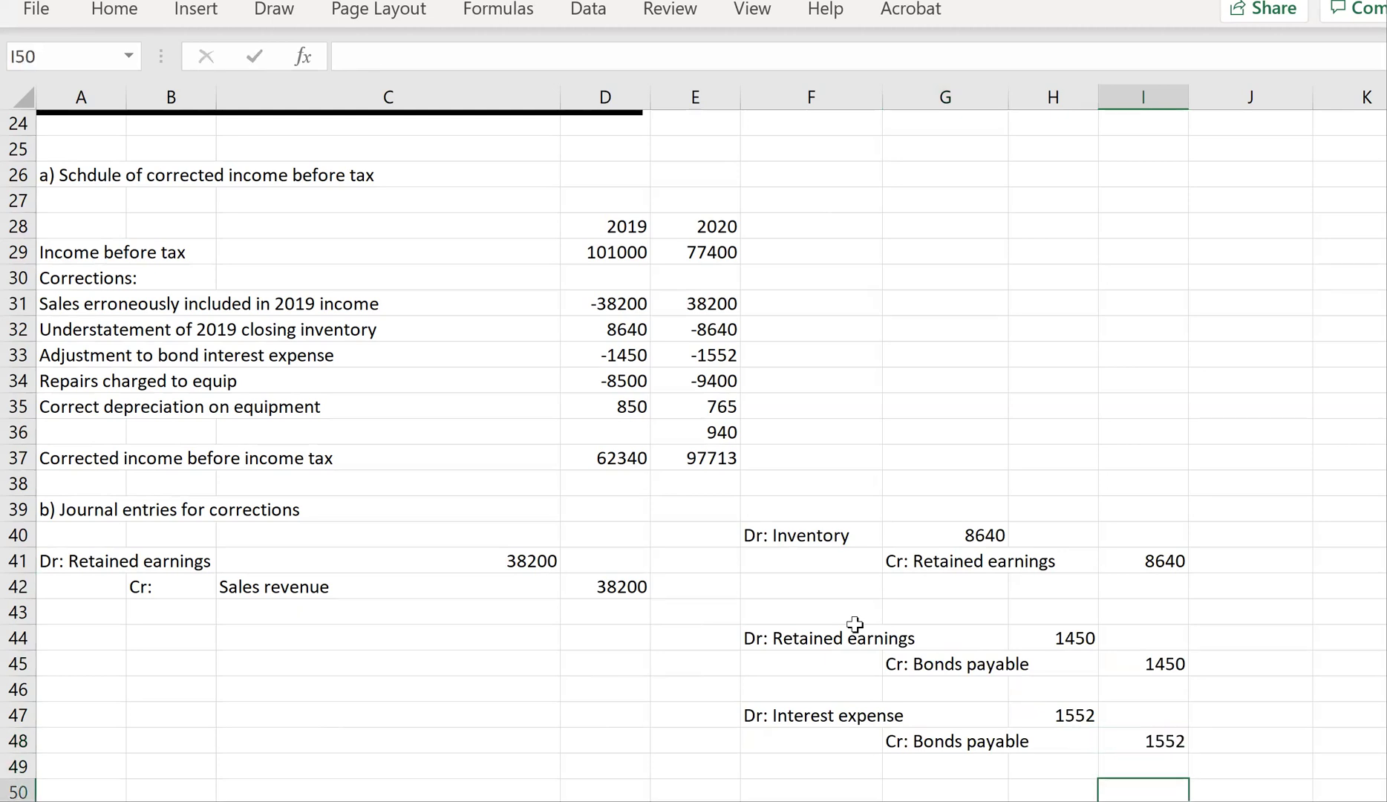
key("Left")
key("Left")
key("Left")
key("Left")
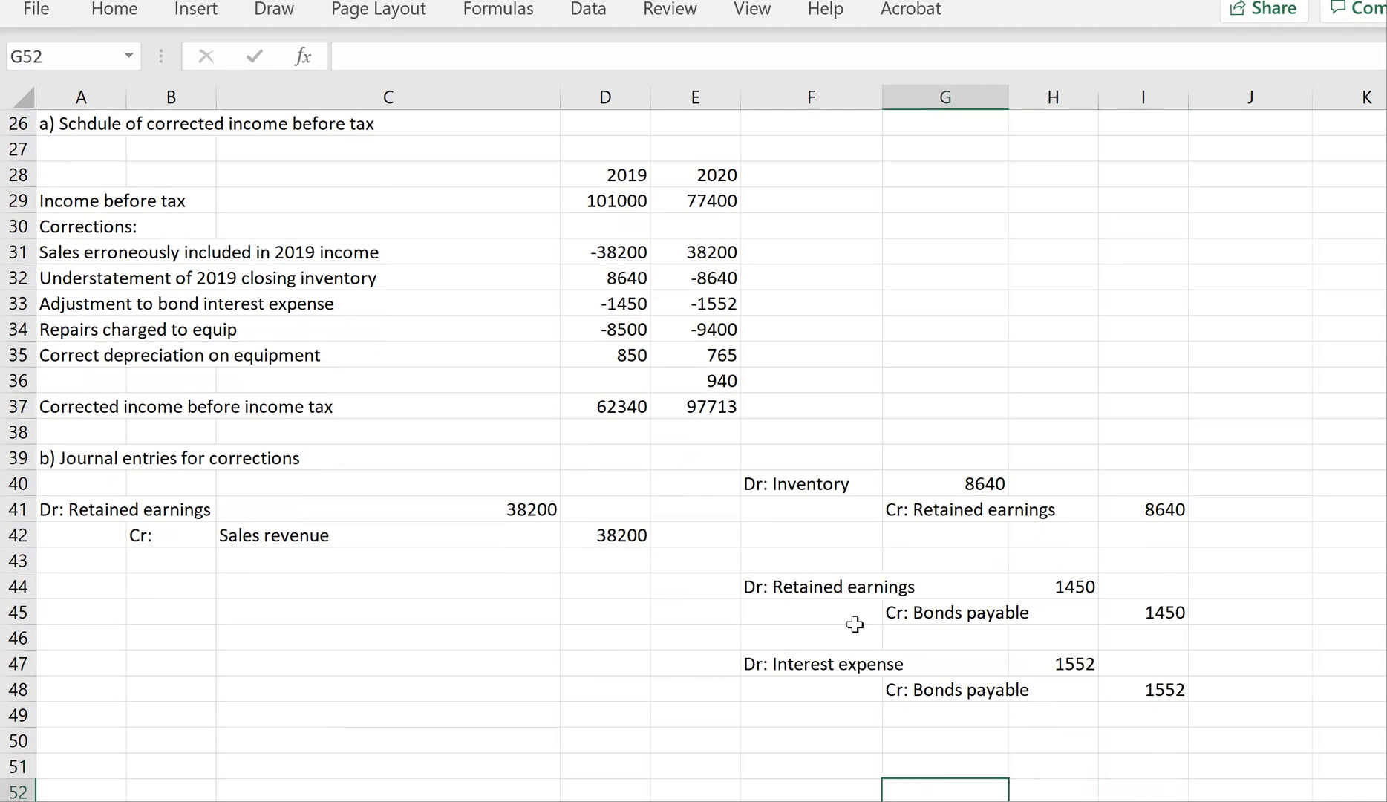
key("Up")
key("Up")
key("Right")
key("Down")
type("Dr: ")
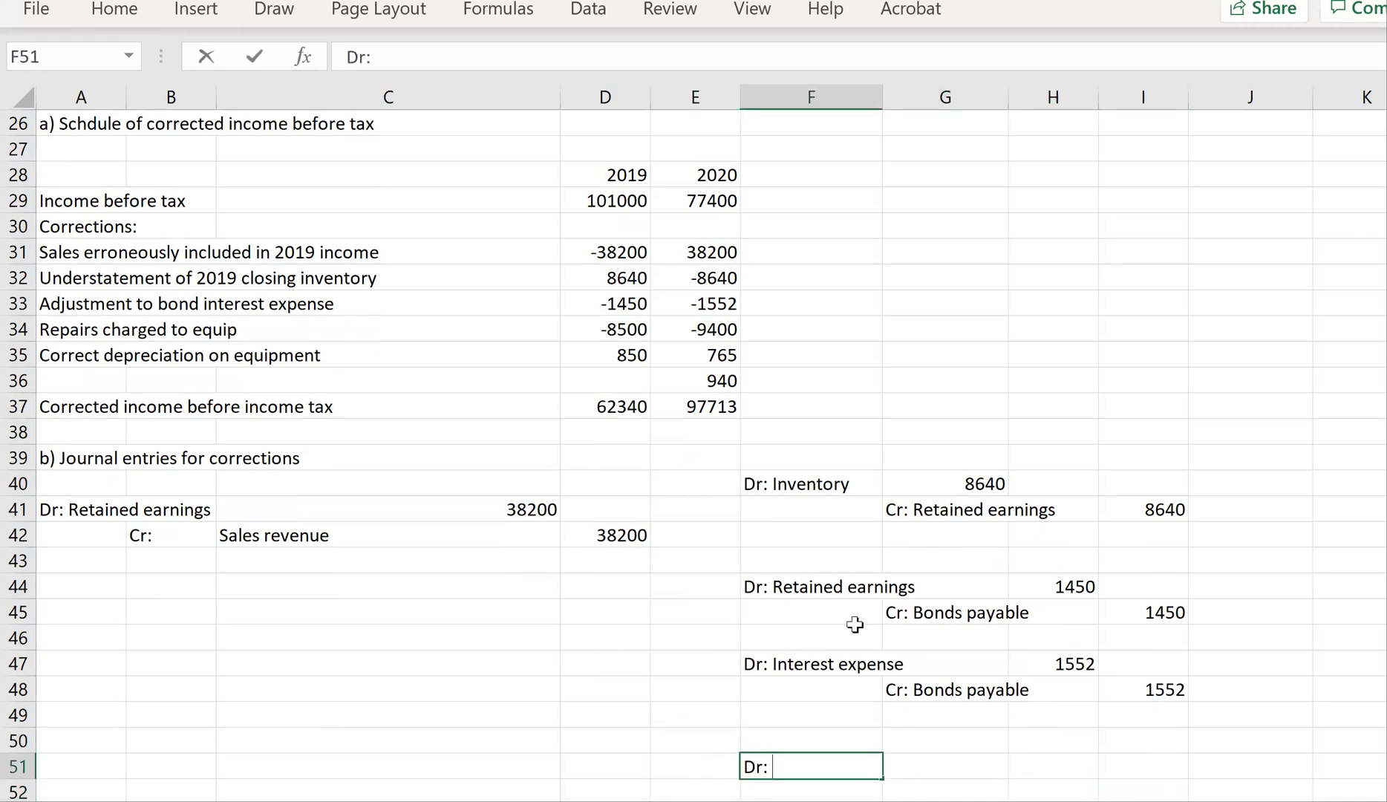
type("Retained earnings")
key("Return")
Add the credit label "Cr :Equipment" in G52, below the retained earnings debit.
key("Right")
type("Cr :")
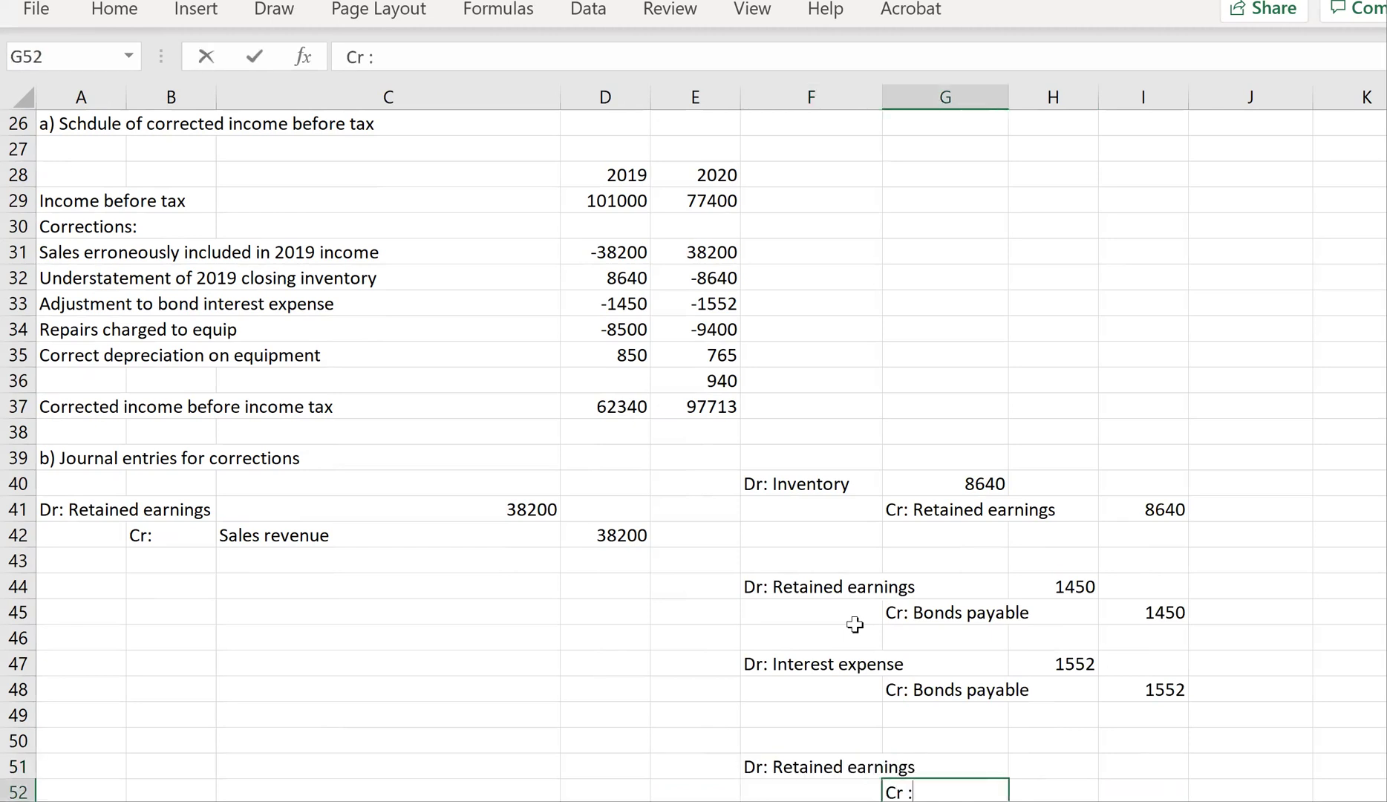
type("EQuipment")
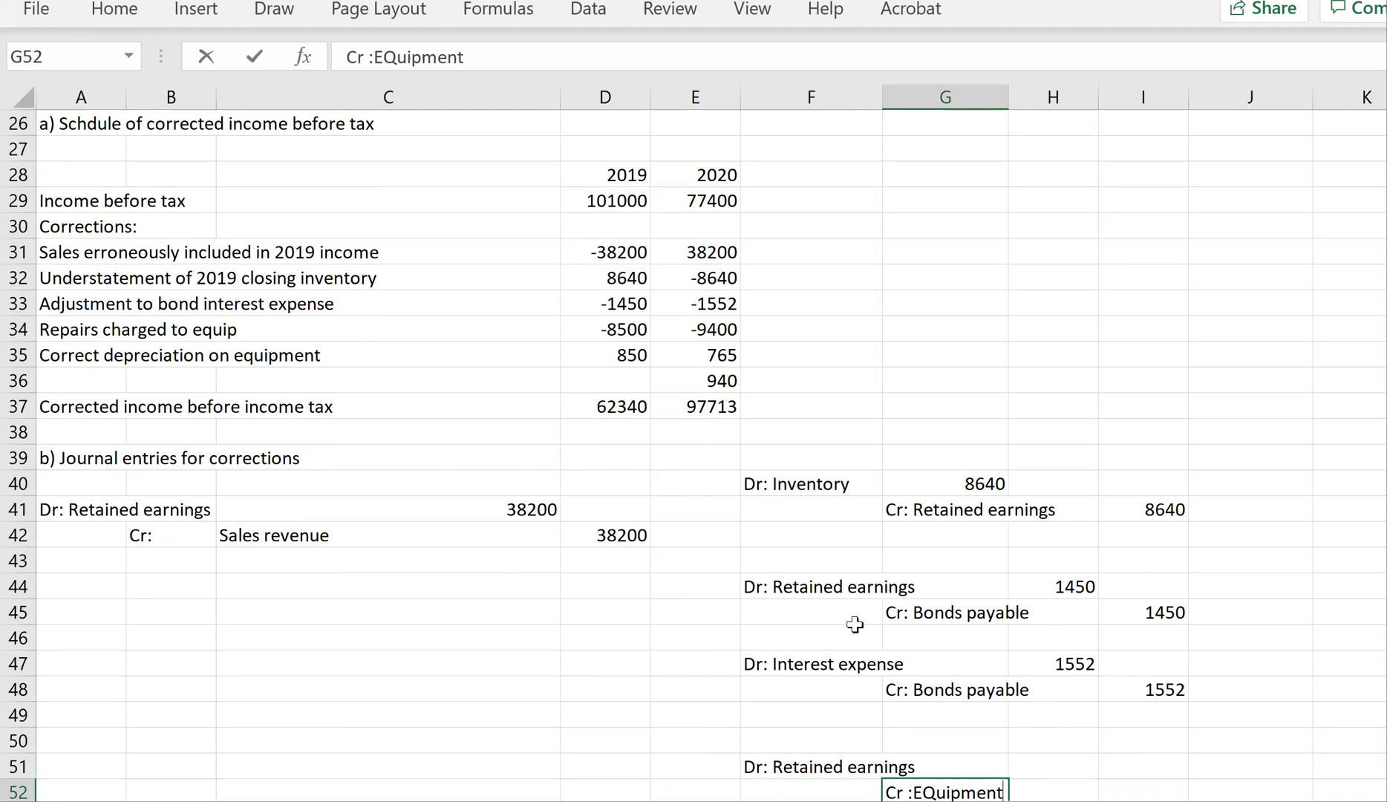
key("BackSpace")
key("BackSpace")
key("BackSpace")
key("BackSpace")
key("BackSpace")
key("BackSpace")
key("BackSpace")
type("q")
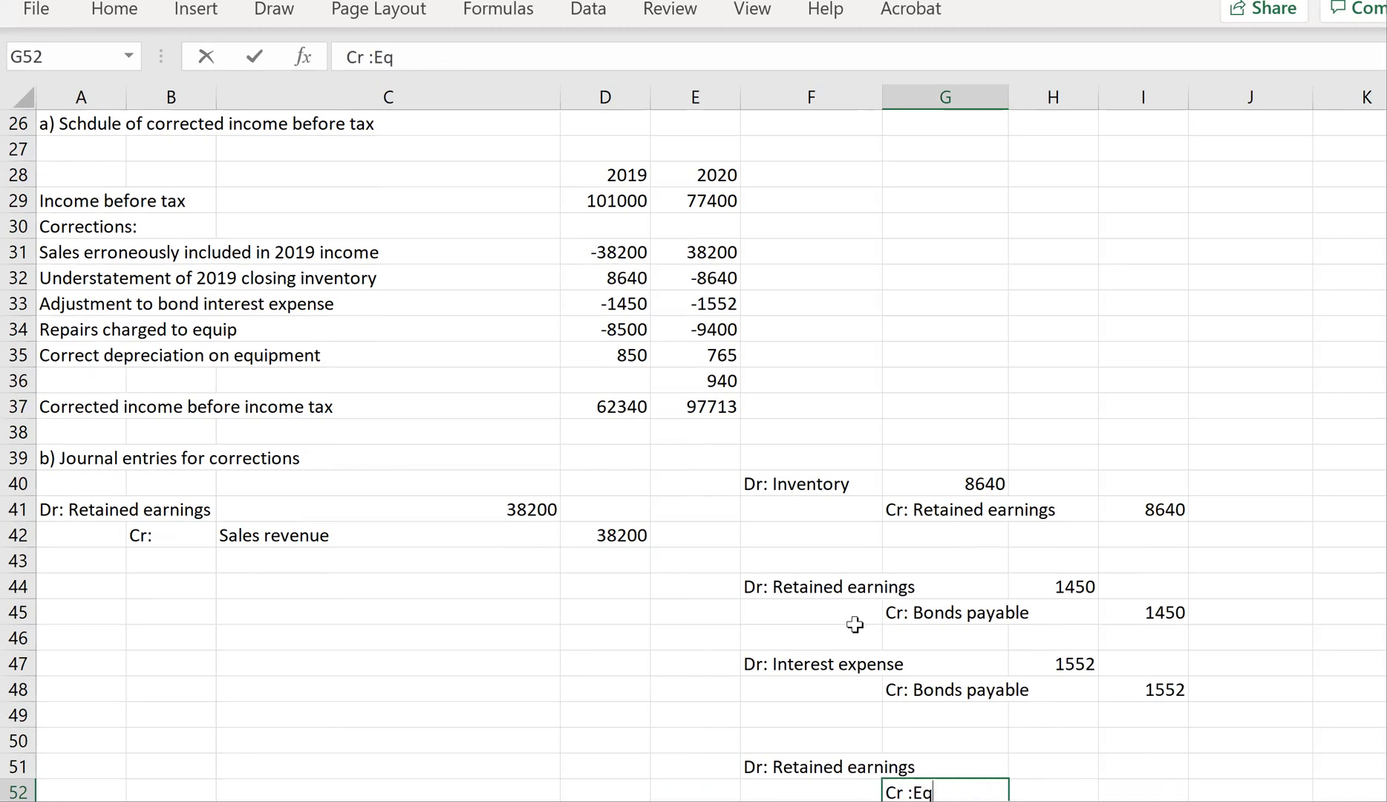
type("uipment")
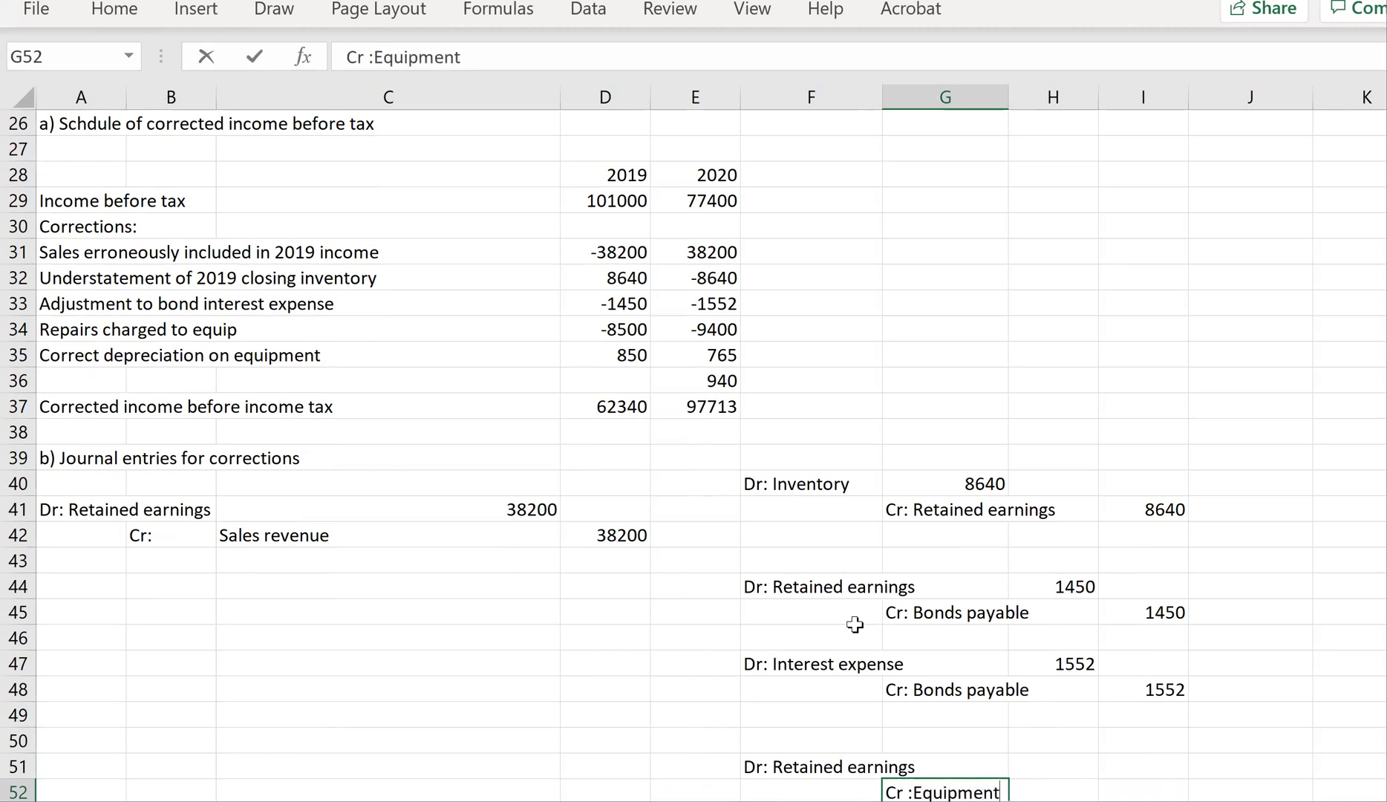
Enter 8500 as the retained earnings debit in H51 and as the equipment credit in I52.
key("Up")
key("Right")
type("8500")
key("Return")
key("Right")
type("8500")
key("ctrl+Return")
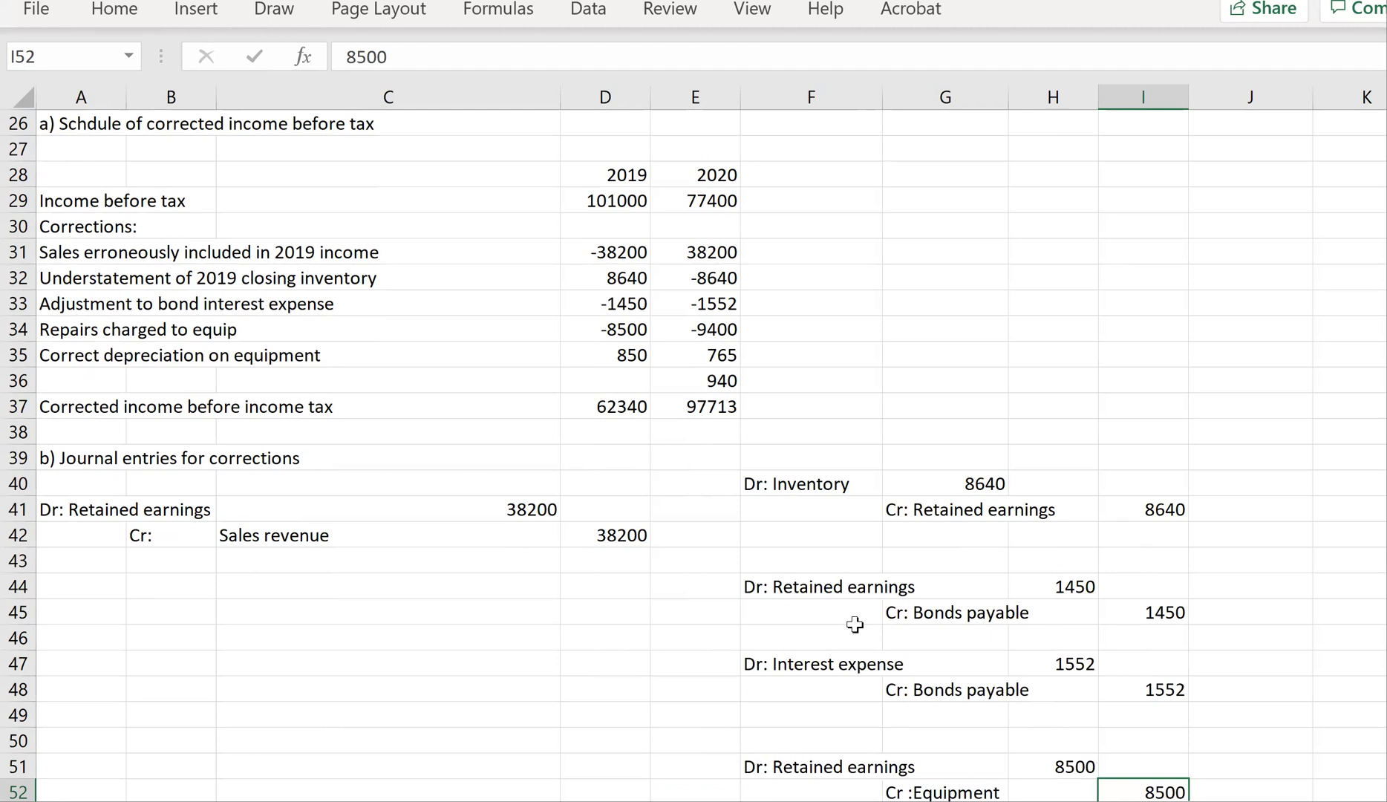
Start the 2019 depreciation correction with the debit label "Dr: Accmulated dep - equipment" in F54.
key("Down")
key("Down")
key("Down")
key("Left")
key("Left")
key("Left")
key("Up")
key("Up")
key("Down")
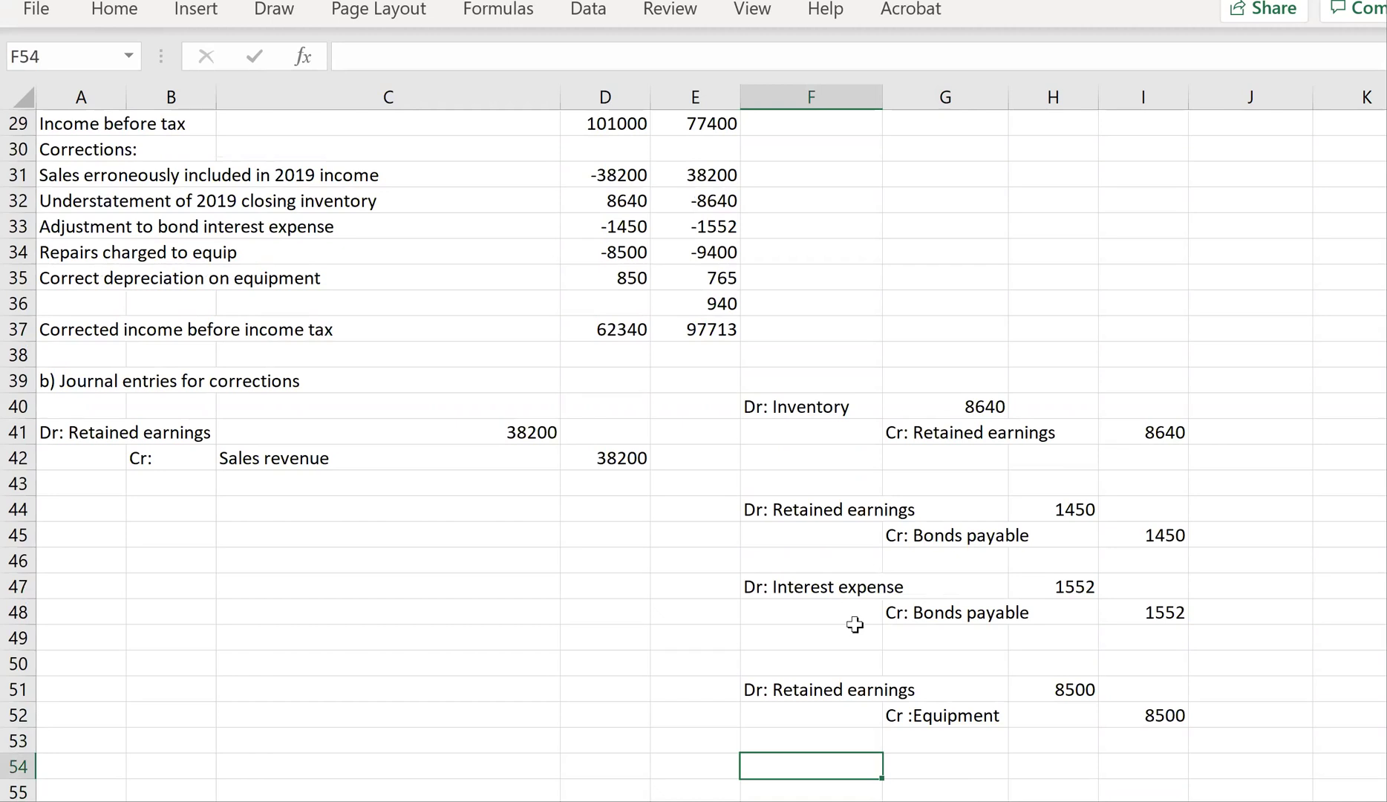
type("Dr: Acculucated")
key("BackSpace")
key("BackSpace")
key("BackSpace")
key("BackSpace")
key("BackSpace")
key("BackSpace")
key("BackSpace")
key("BackSpace")
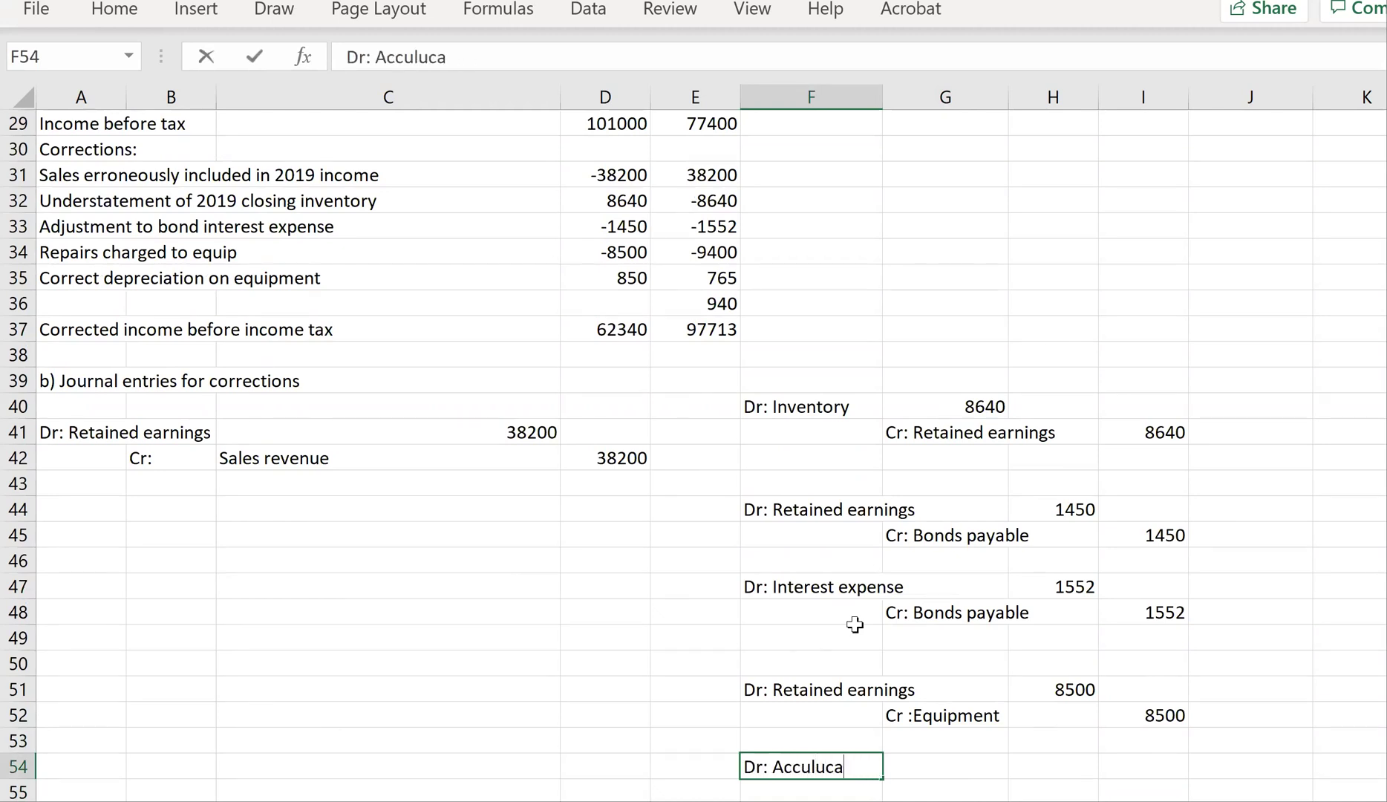
type("mulated dpreciati")
key("BackSpace")
key("BackSpace")
key("BackSpace")
key("BackSpace")
key("BackSpace")
key("BackSpace")
key("BackSpace")
key("BackSpace")
type("ec")
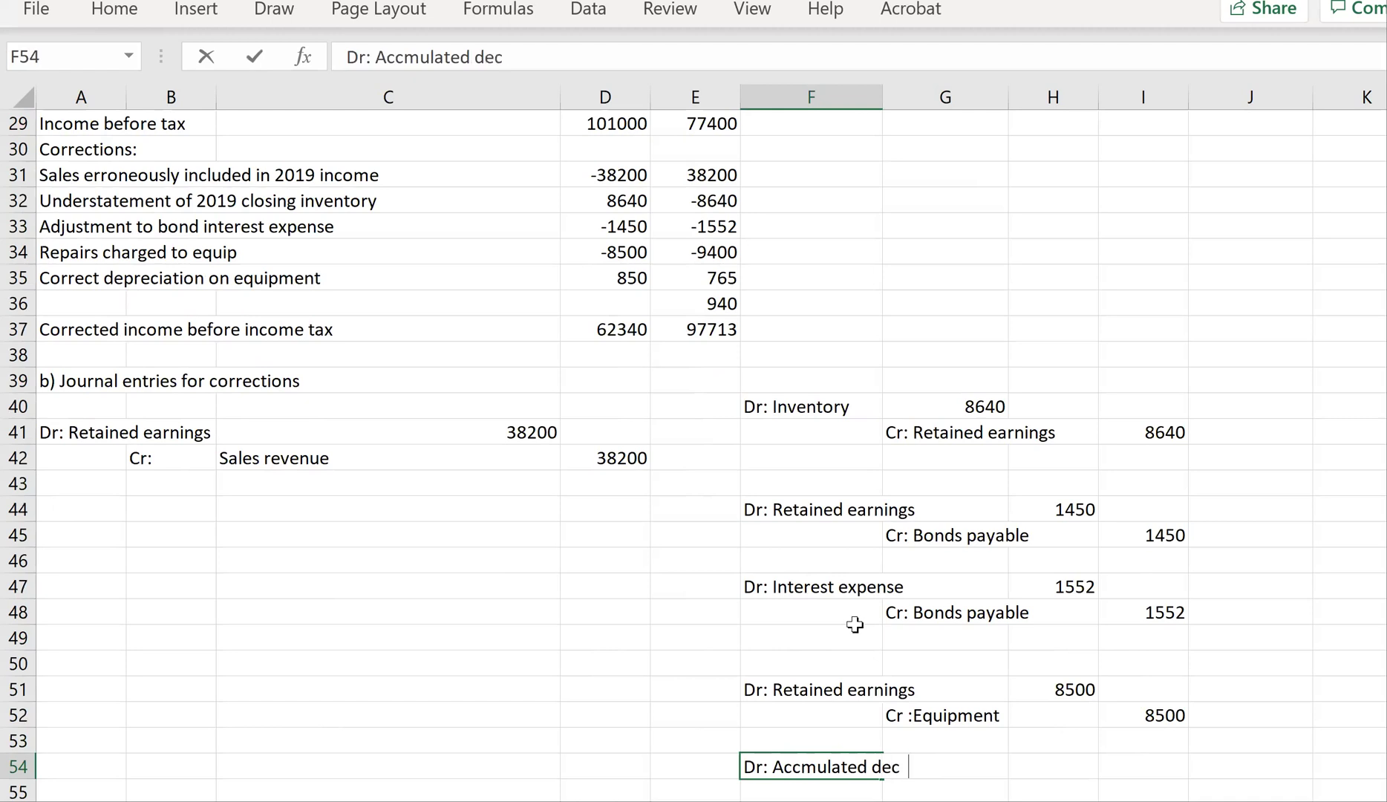
key("BackSpace")
type("p - equipment")
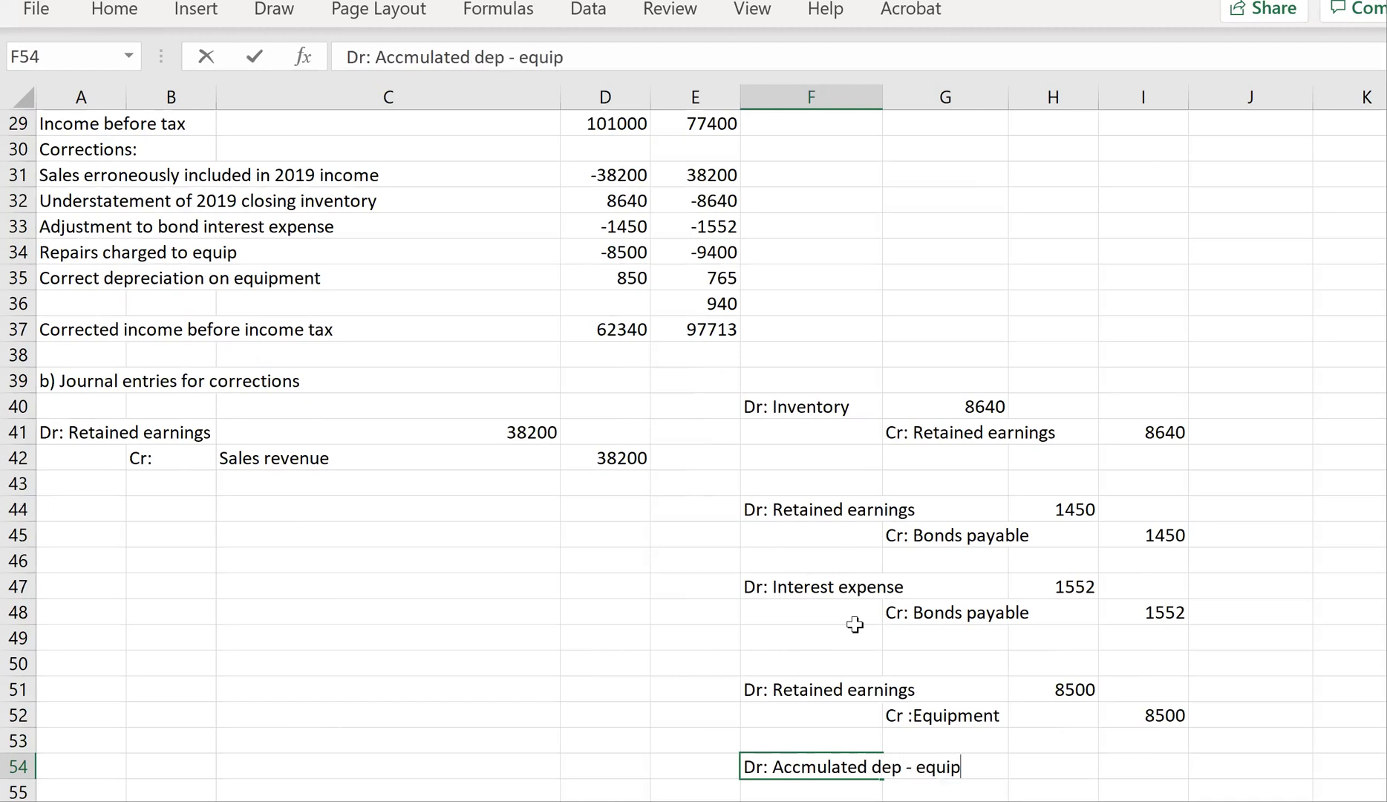
Enter 850 as the accumulated depreciation debit in H54.
key("Tab")
key("Tab")
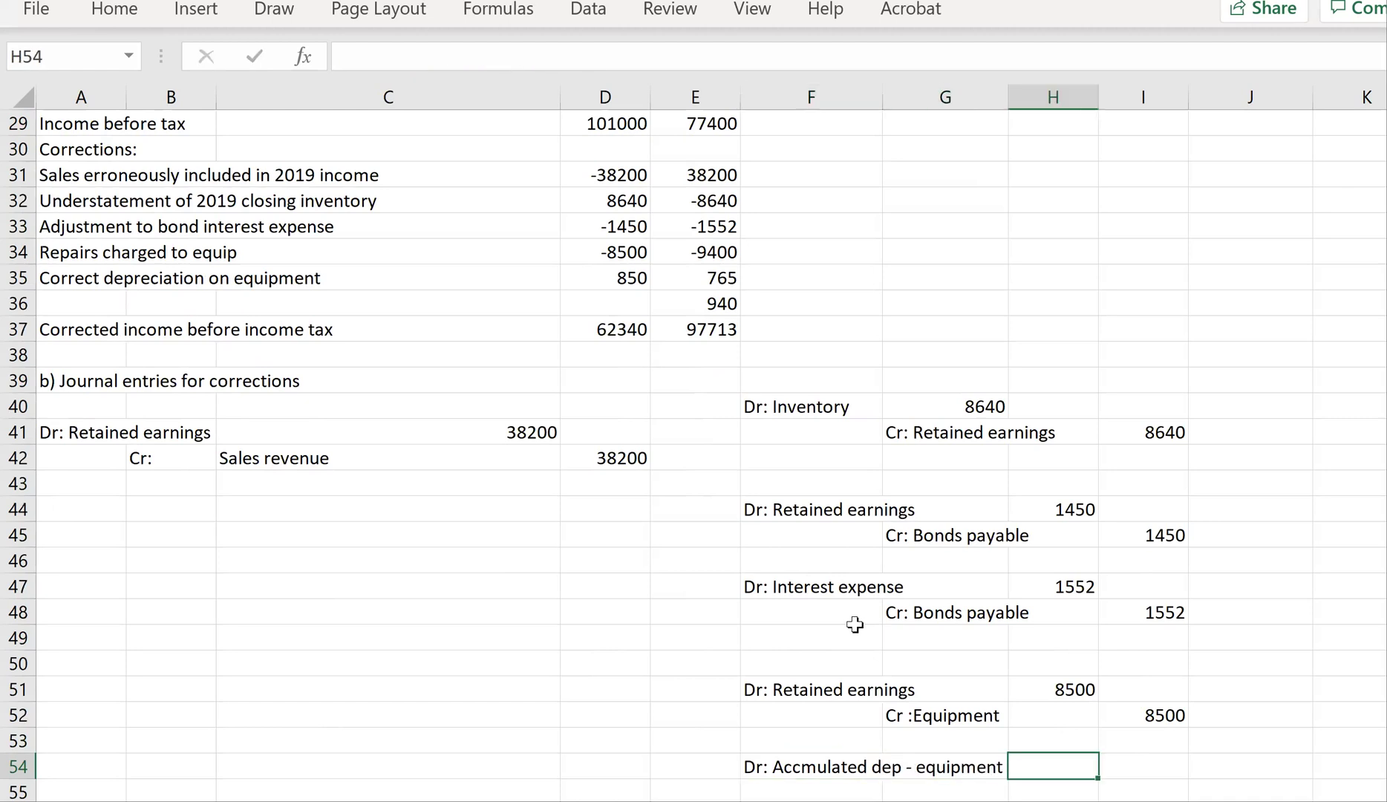
type("850")
key("Return")
Add the credit line "Cr: Retained earnings" in G55 with the amount 850 in I55.
key("Left")
key("Left")
key("Right")
key("Right")
key("Left")
type("Cr: Retained e")
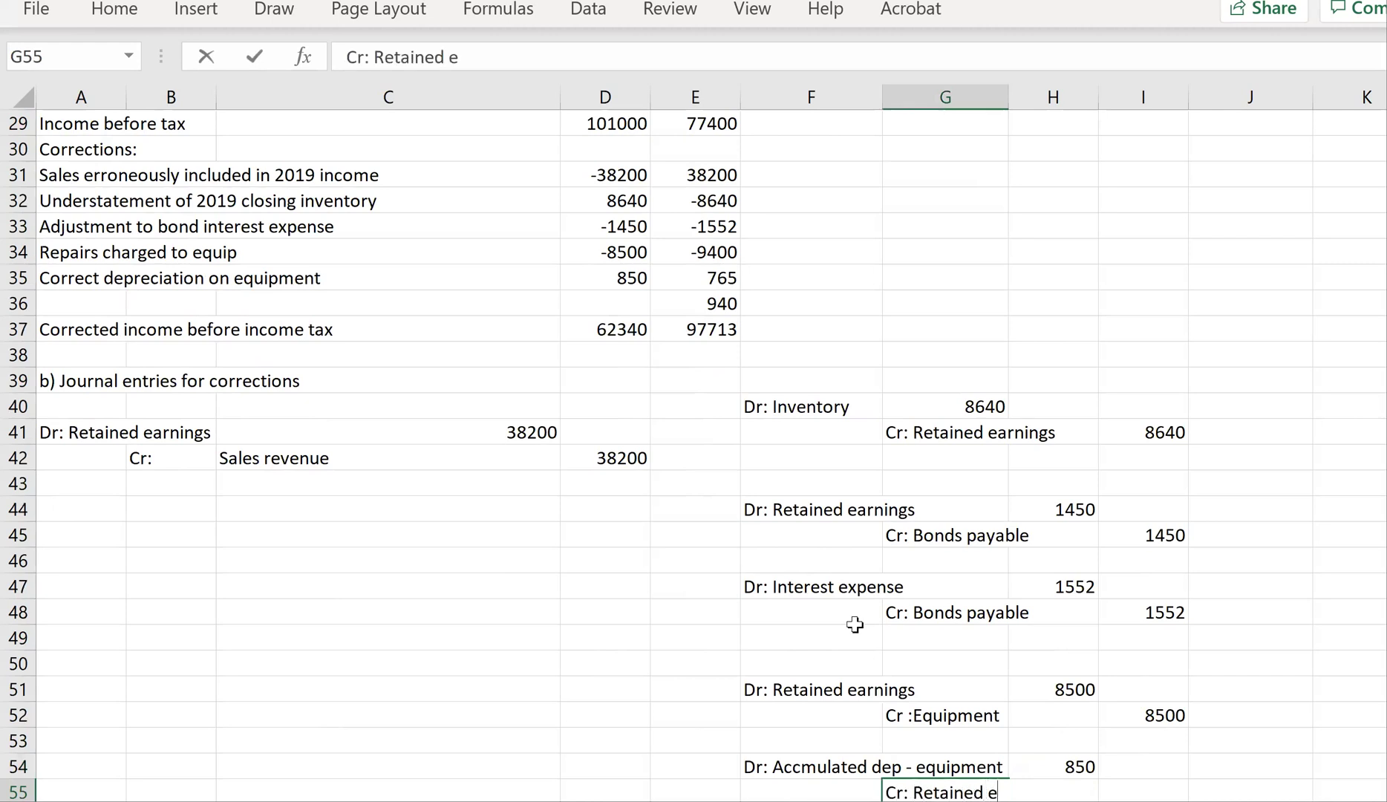
type("arnings")
key("Right")
key("Right")
type("850")
key("Return")
Start the 2020 repairs correction with the label "Repairs and main expenses" in F57 and a 9400 debit in H57.
key("Left")
key("Left")
key("Left")
key("Down")
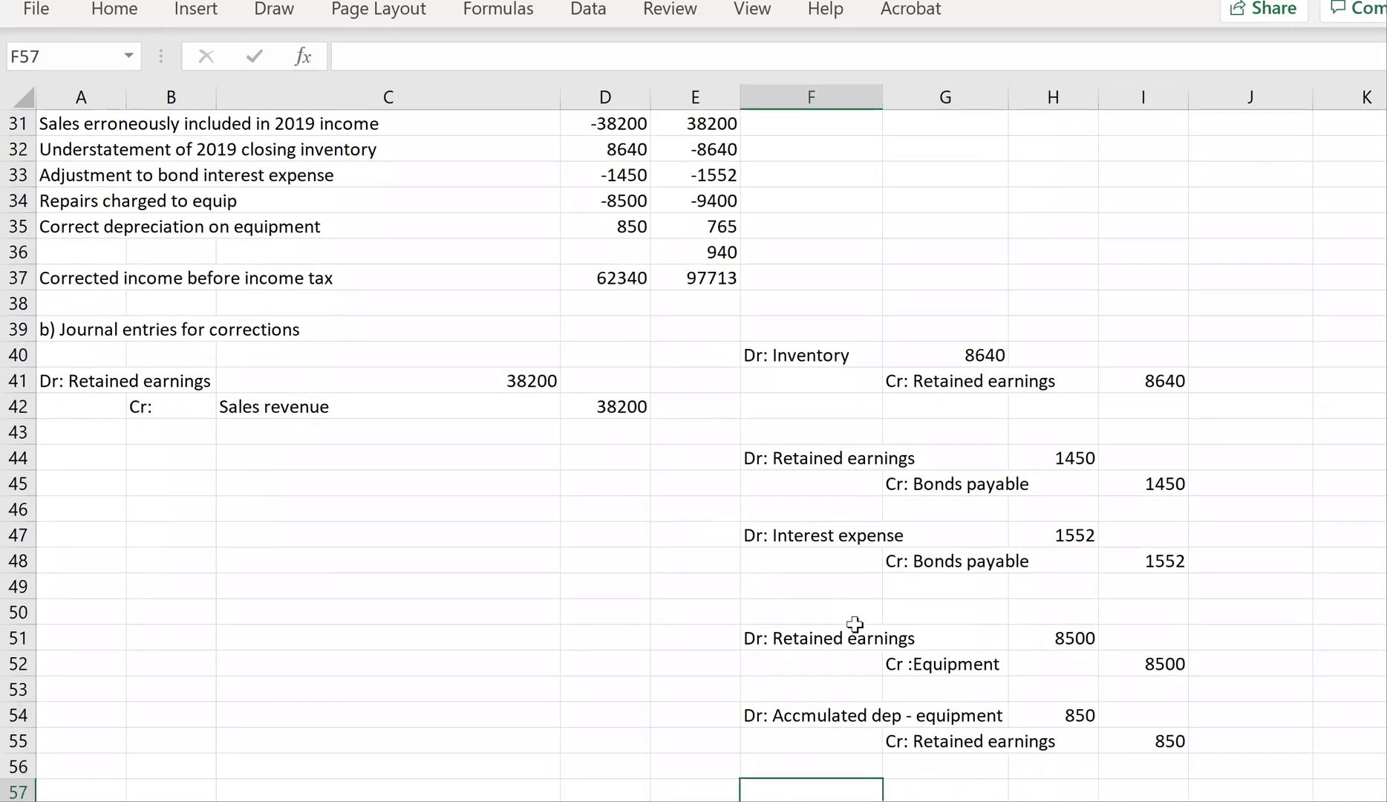
type("Repairs and main expenses")
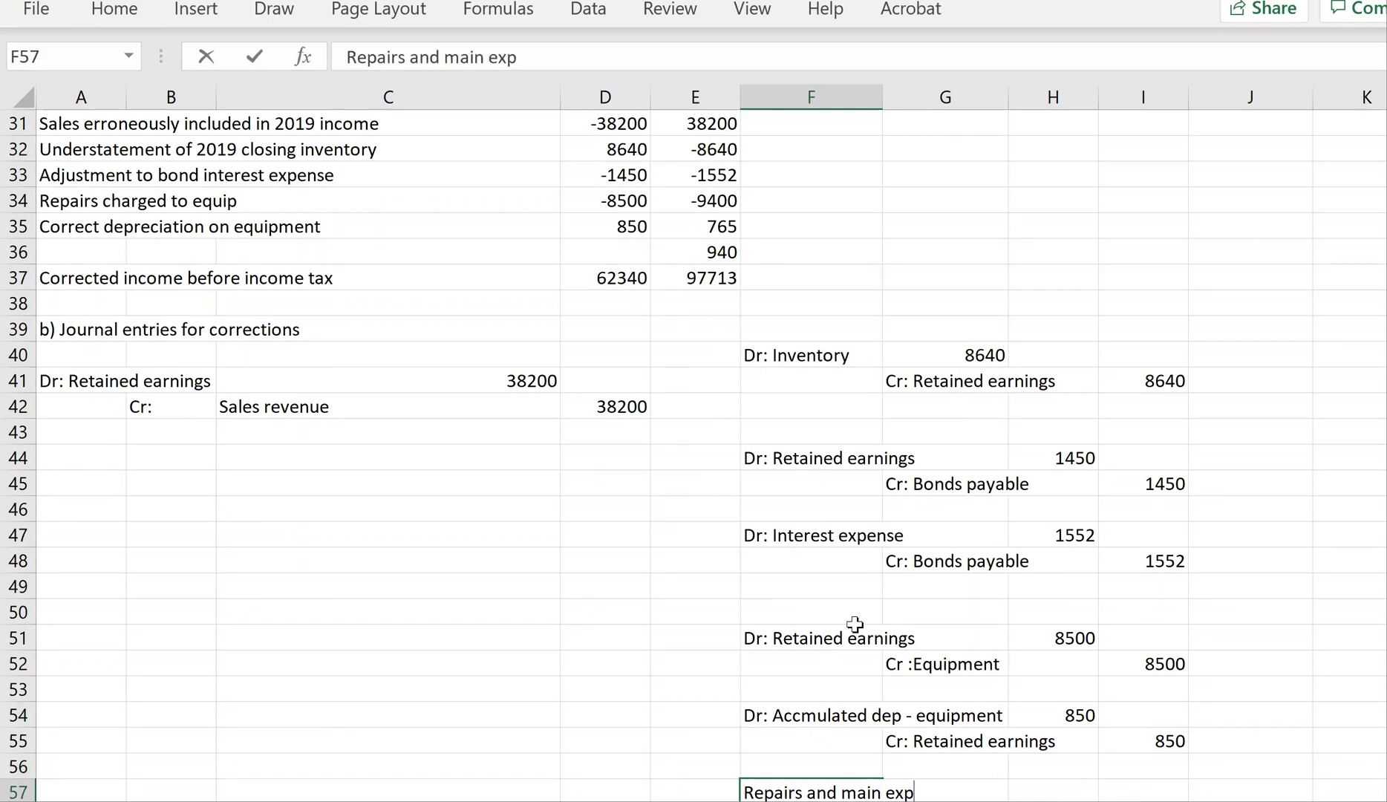
key("Tab")
key("Tab")
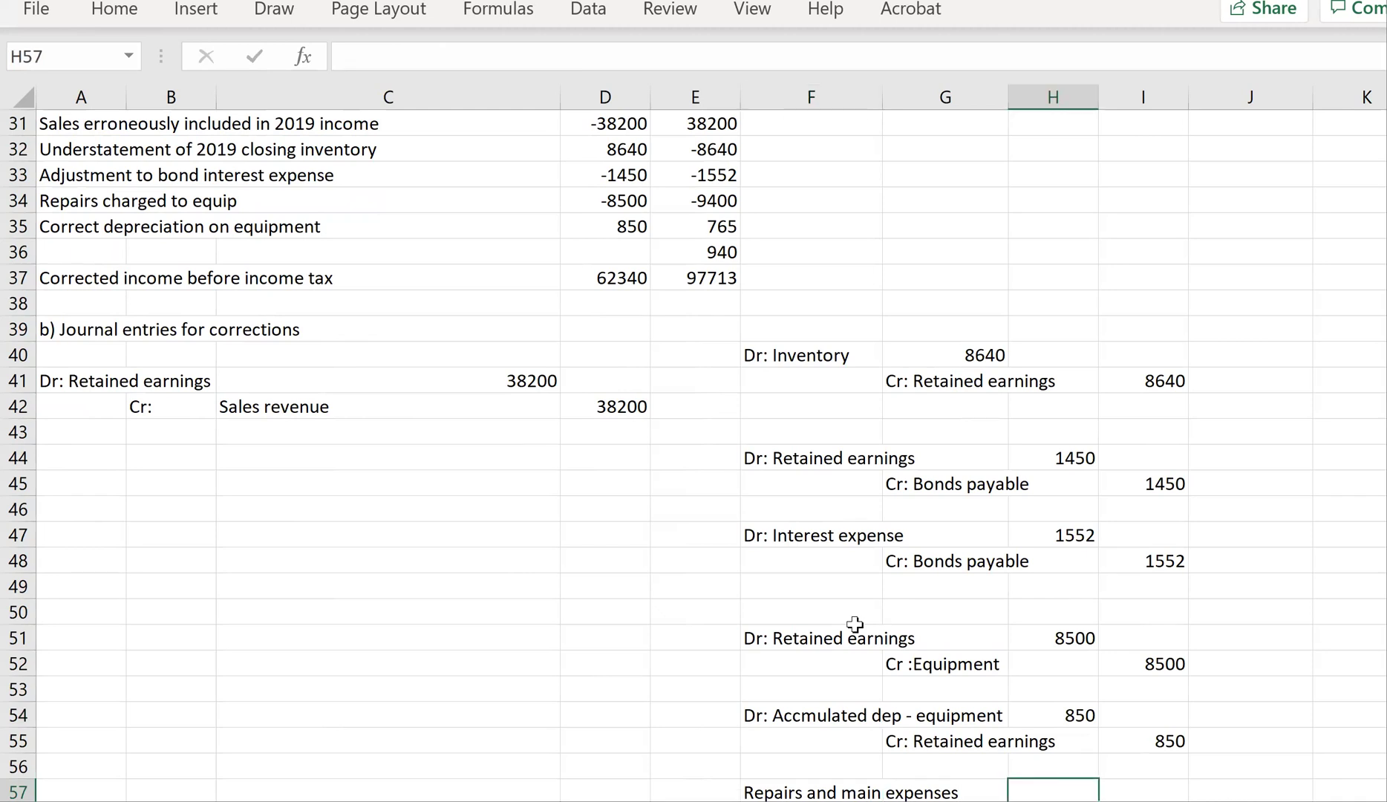
type("0")
type("400")
key("Return")
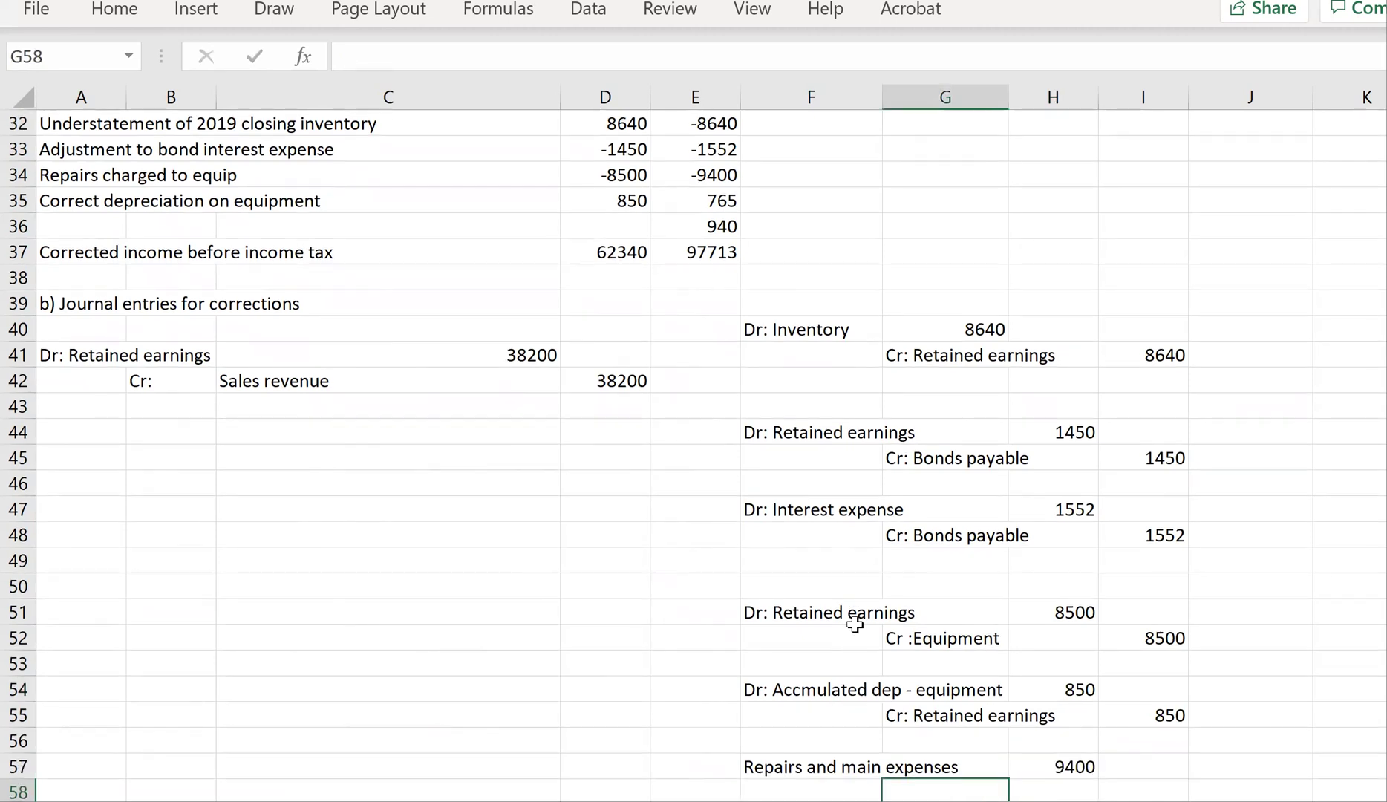
Add the credit label "Cr equipment" in G58, below the repairs expense debit.
type("Cr eeq")
key("BackSpace")
type("equ")
key("BackSpace")
key("BackSpace")
key("BackSpace")
type("quipment")
Enter 9400 as the equipment credit in I58.
key("Tab")
key("Tab")
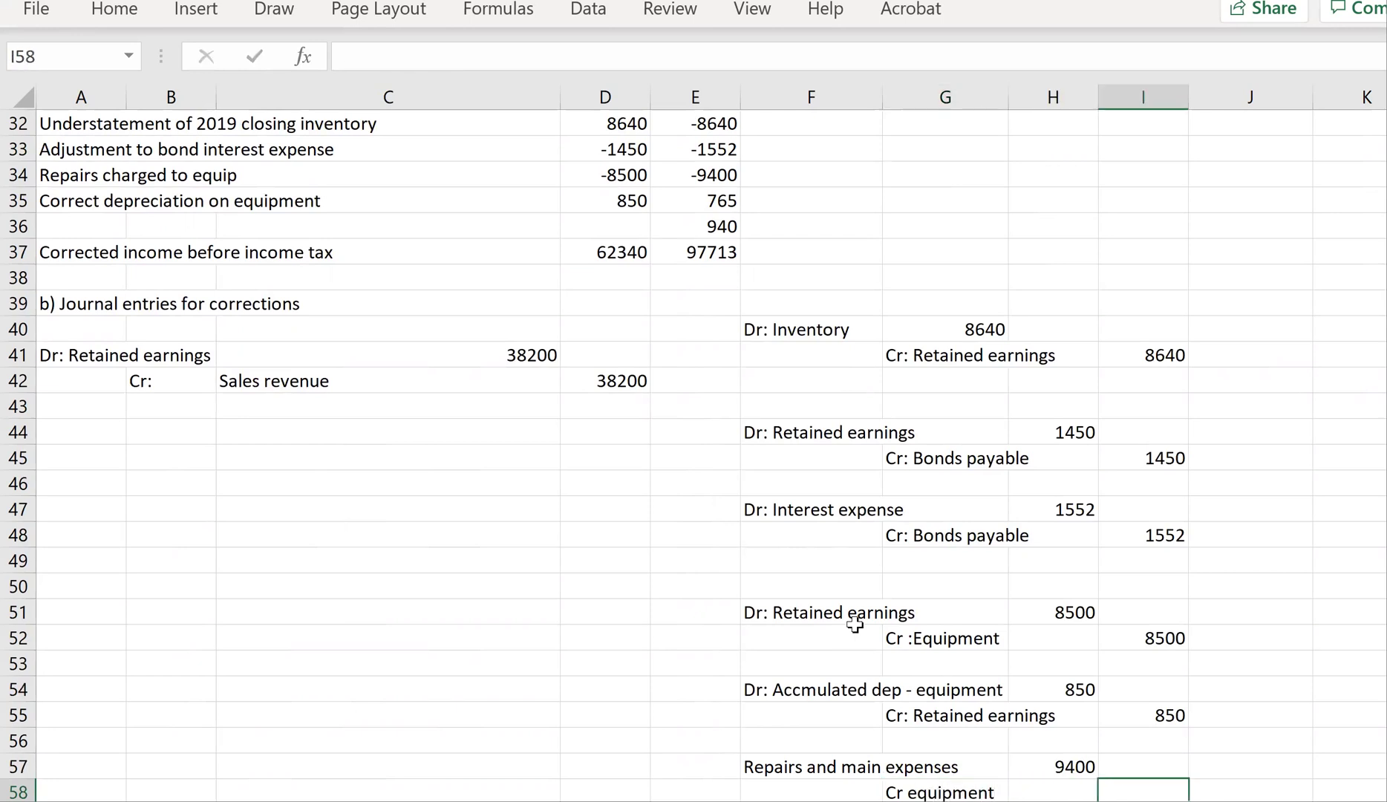
type("9")
key("BackSpace")
type("950")
key("BackSpace")
key("BackSpace")
type("400")
key("Return")
Check the combined 2020 depreciation corrections in E35:E36 of the income schedule.
key("Left")
key("Left")
key("Left")
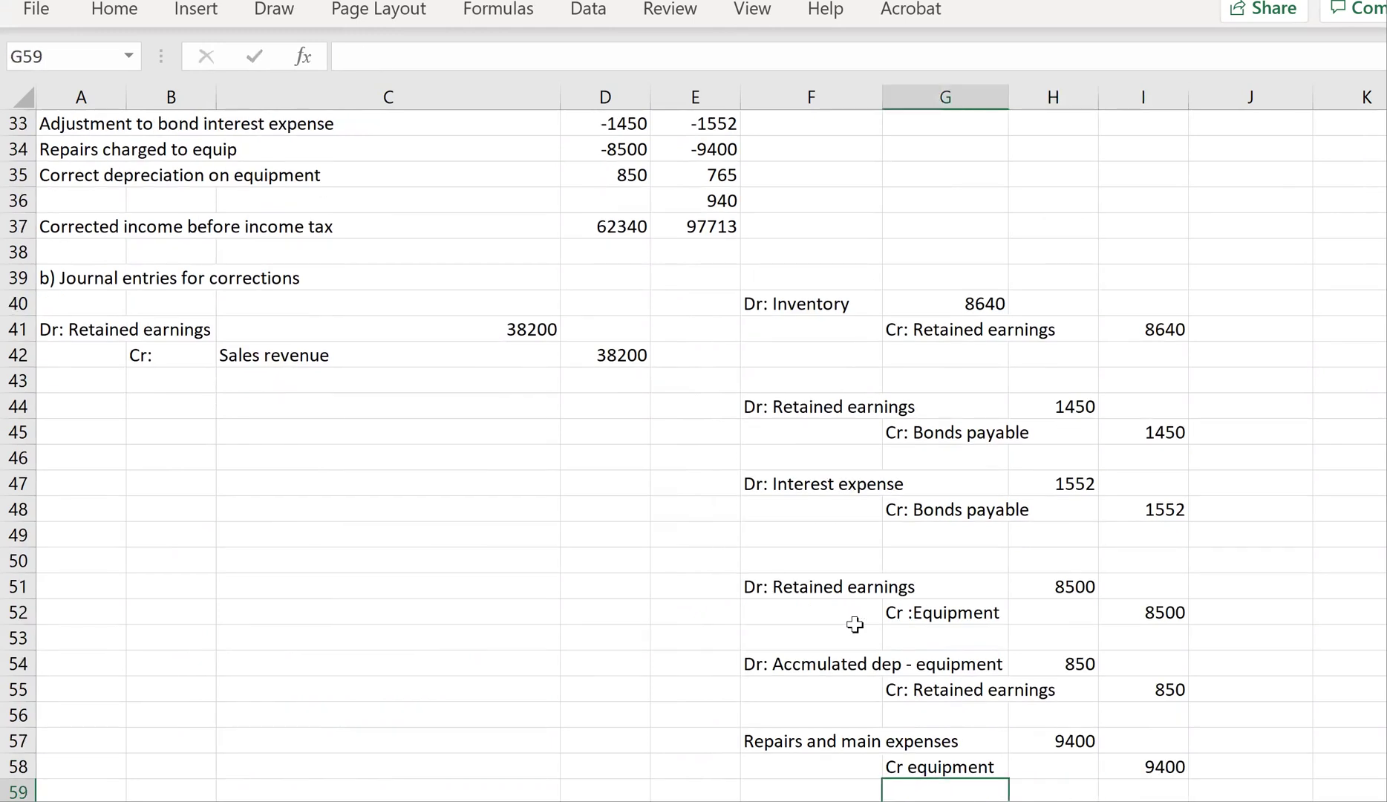
key("Down")
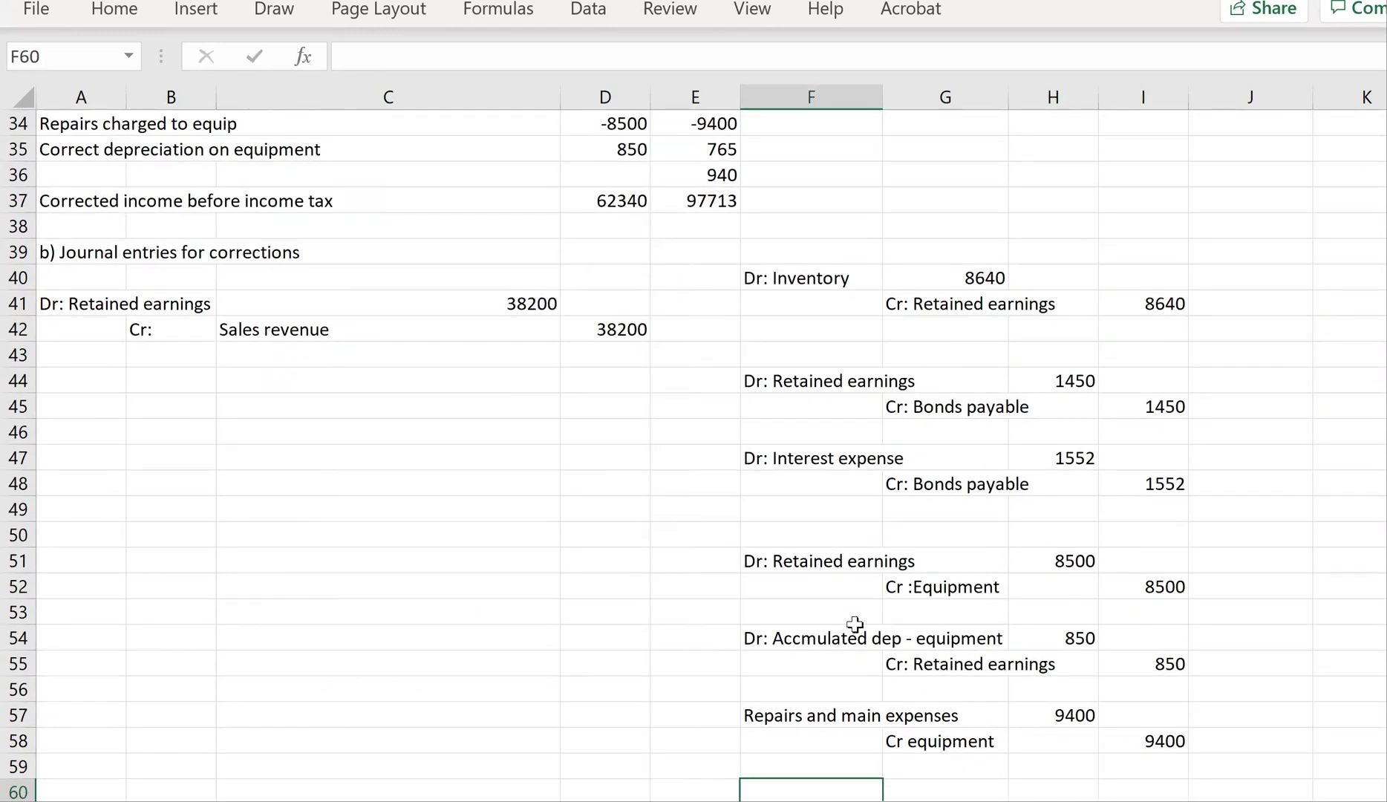
left_click_drag(683, 149, 683, 176)
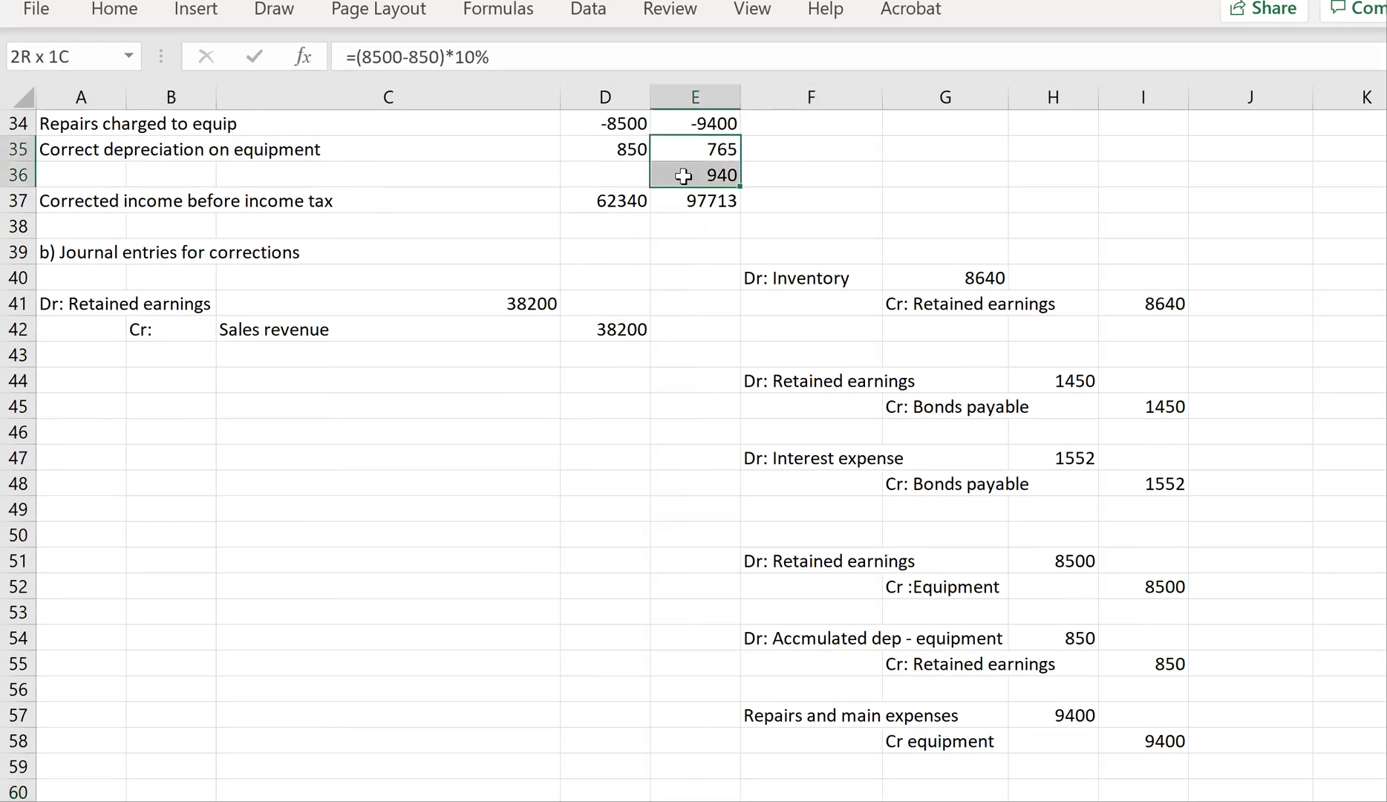
Start the 2020 depreciation correction with the debit label "Dr: Accum dep - eequipment" in F60.
key("Down")
key("Down")
key("Down")
key("Down")
key("Down")
key("Down")
key("Down")
key("Down")
key("Down")
key("Down")
key("Down")
key("Down")
key("Down")
key("Down")
key("Down")
key("Down")
key("Down")
key("Down")
key("Down")
key("Down")
key("Down")
key("Down")
key("Down")
key("Up")
key("Up")
key("Up")
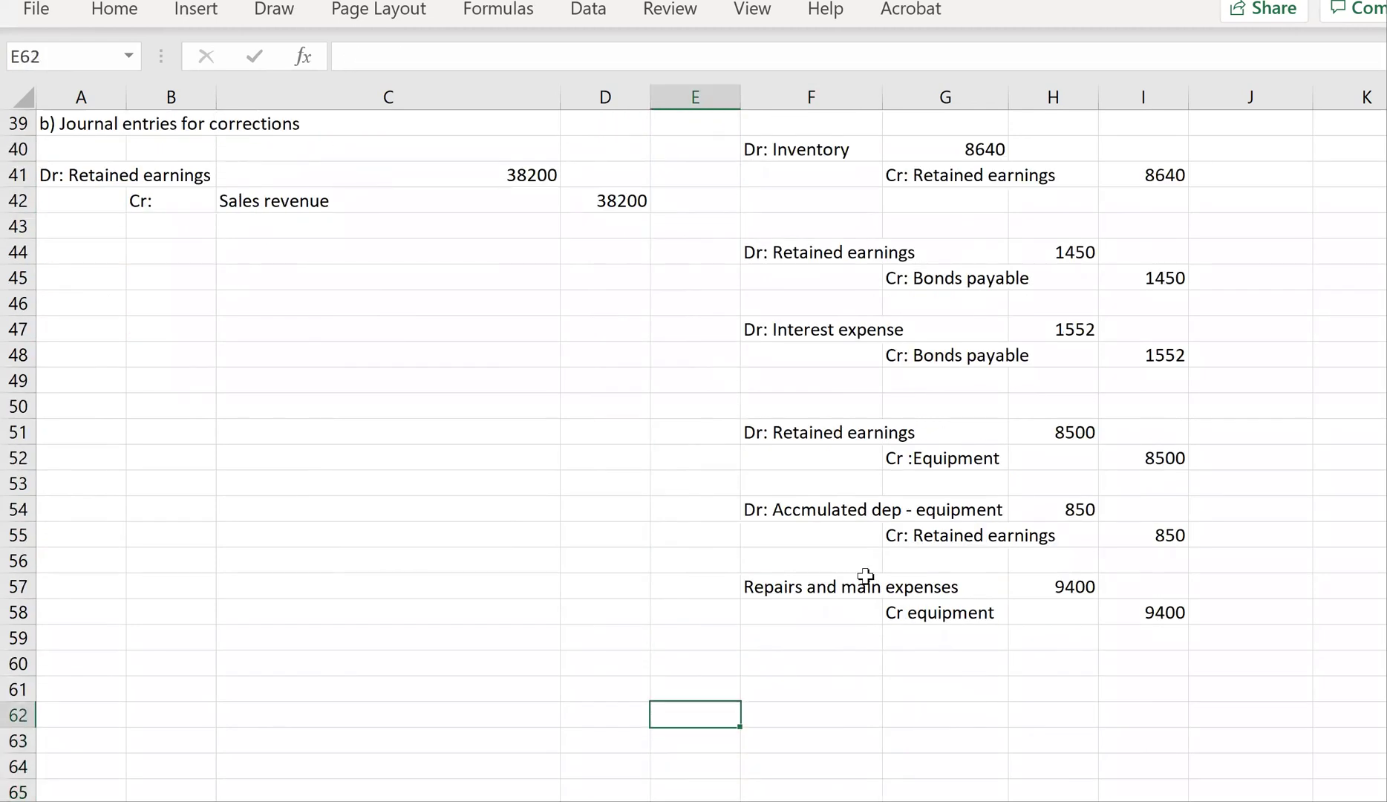
key("Right")
key("Right")
key("Up")
key("Left")
key("Up")
type("Dr: Accum")
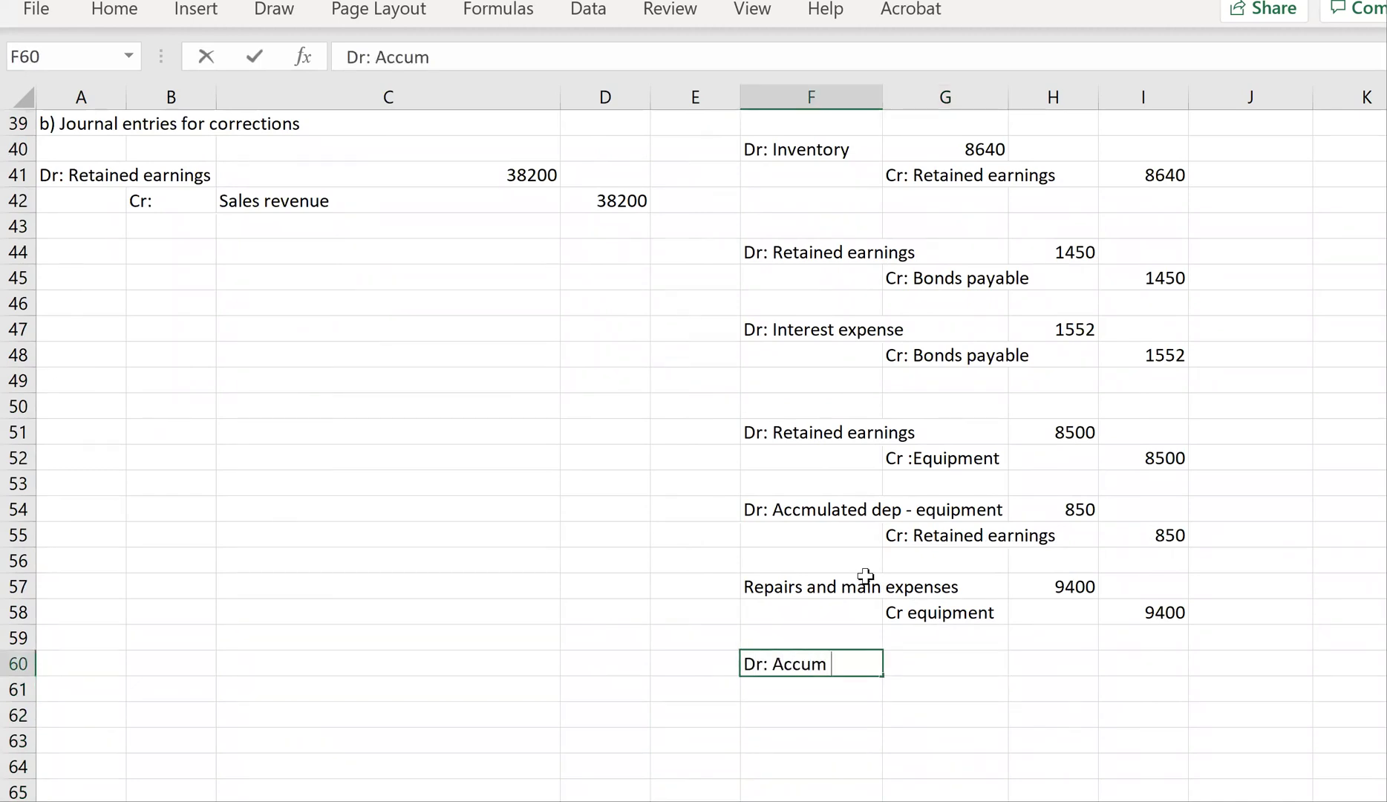
type(" dep - eequipment")
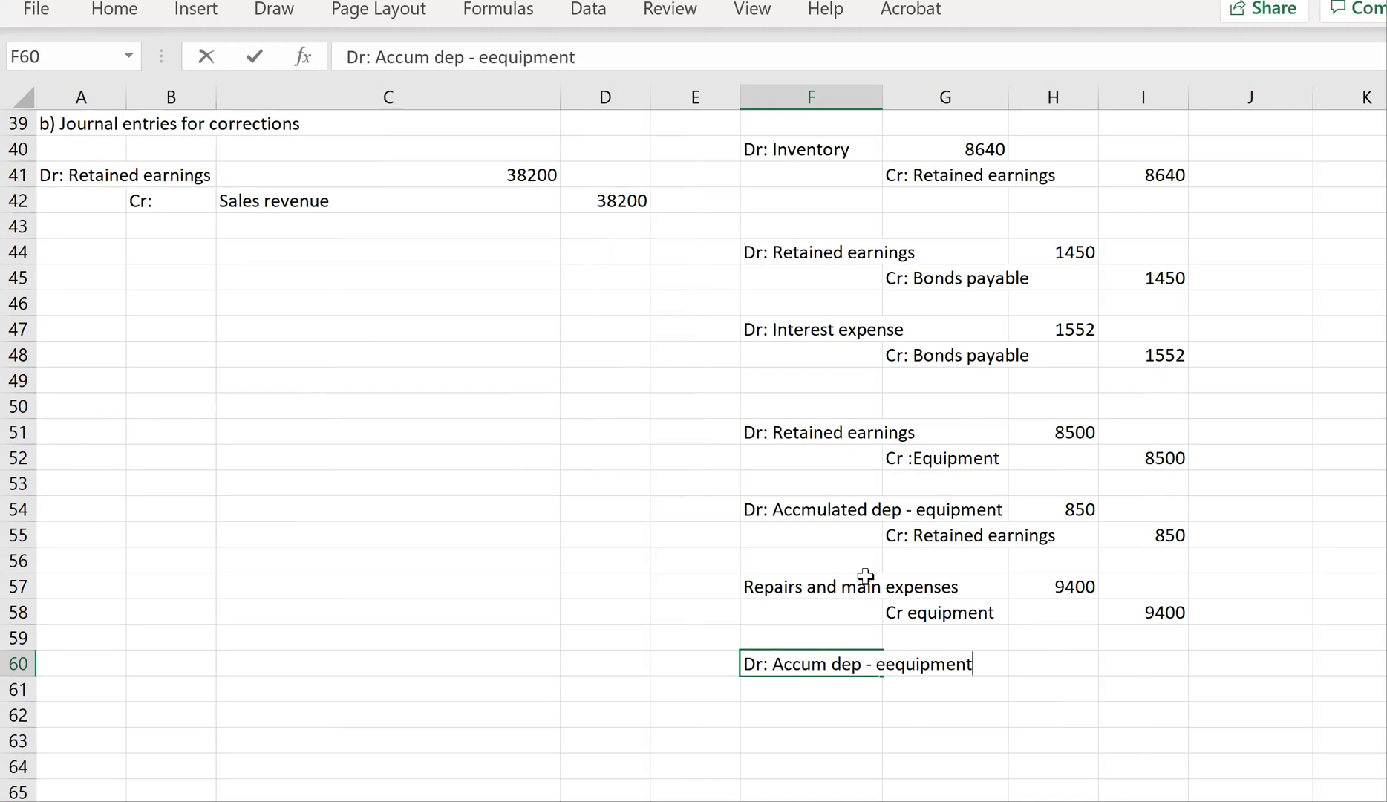
Enter 1705 as the accumulated depreciation debit in H60.
key("Tab")
key("Tab")
type("1705")
key("Return")
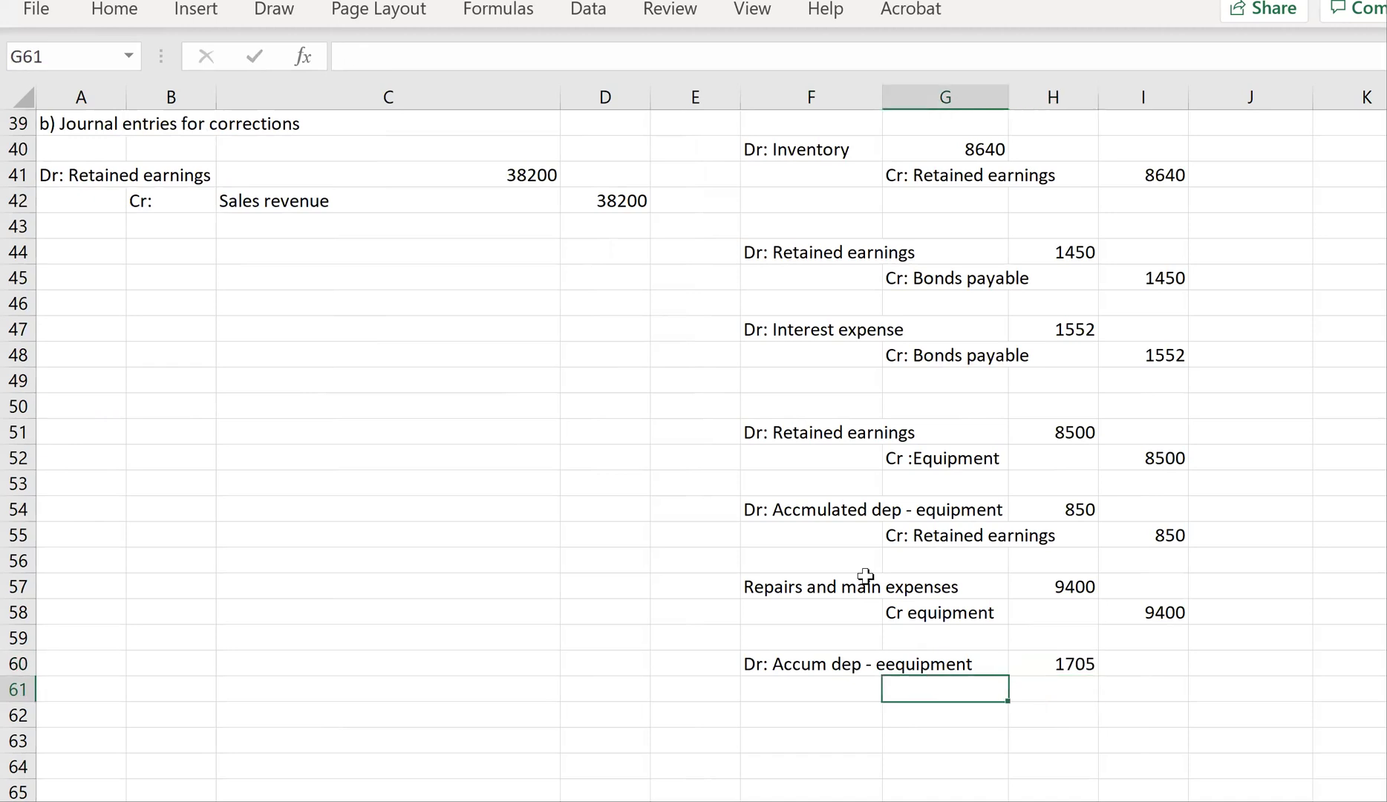
Add the credit line "Cr: Dep exp" in G61 with the amount 1705 in I61.
type("Cr; Dre")
key("BackSpace")
key("BackSpace")
key("BackSpace")
key("BackSpace")
type("Dep exe")
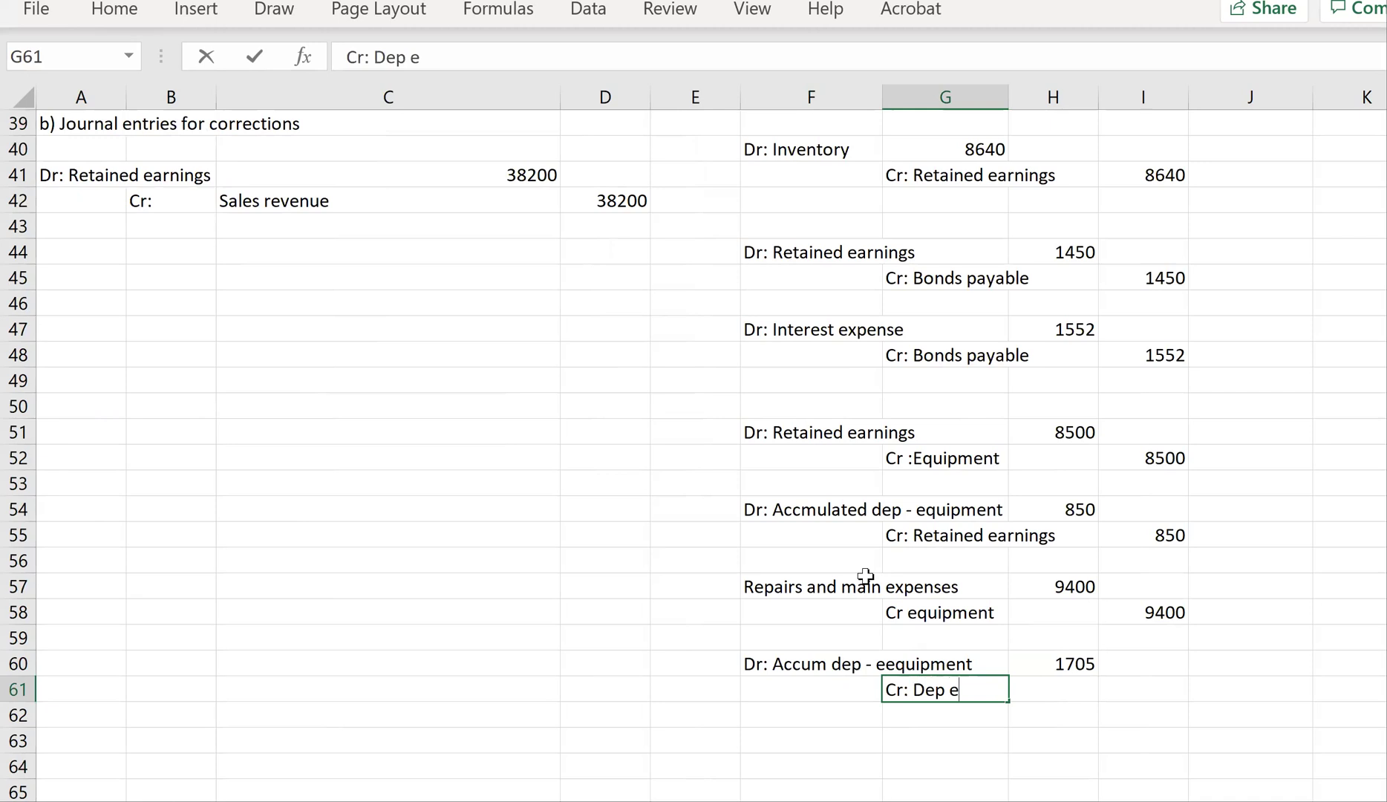
key("BackSpace")
type("p")
key("Tab")
key("Tab")
type("1705")
key("Return")
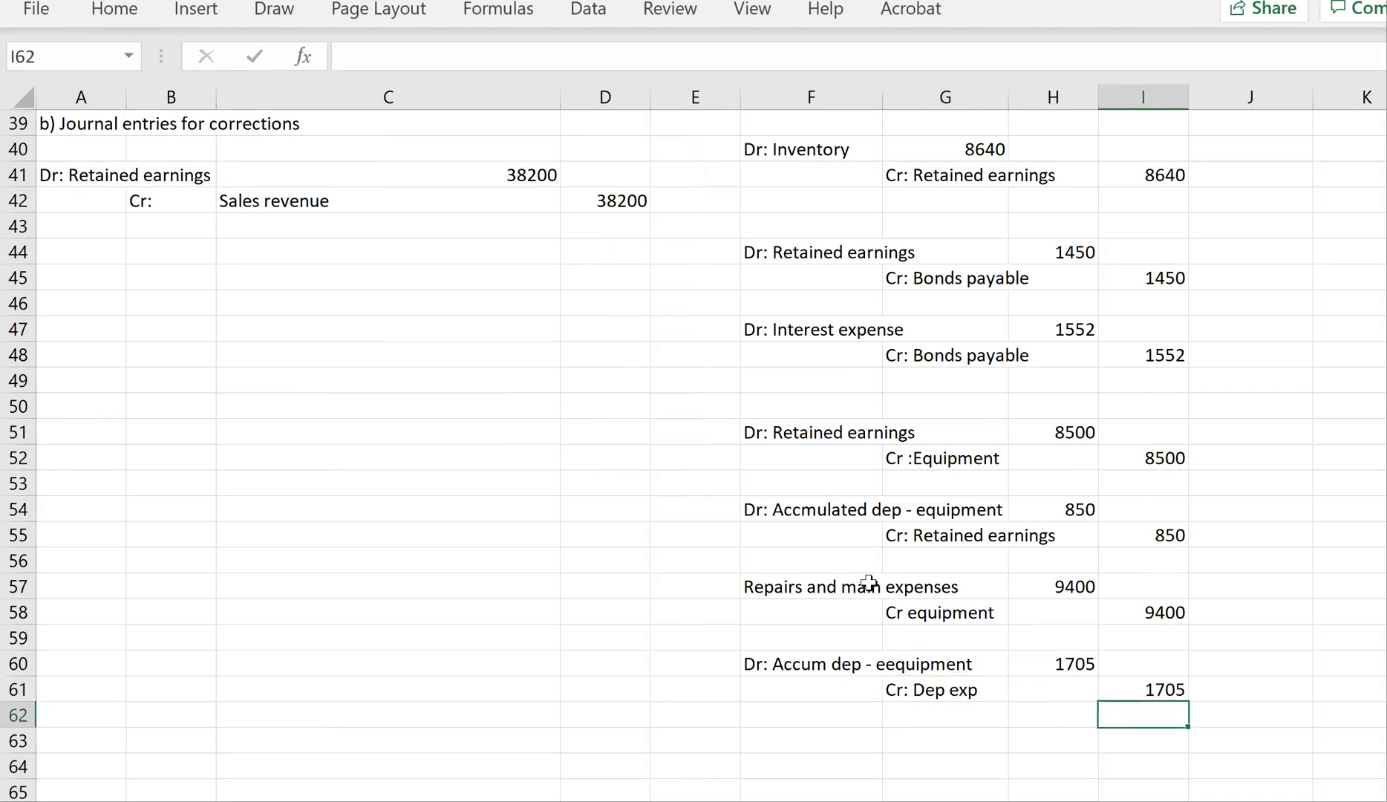
Review the erroneous 2019 sales correction in row 31 of the schedule, along with the correcting journal entries below it.
scroll(649, 387, "up", 1)
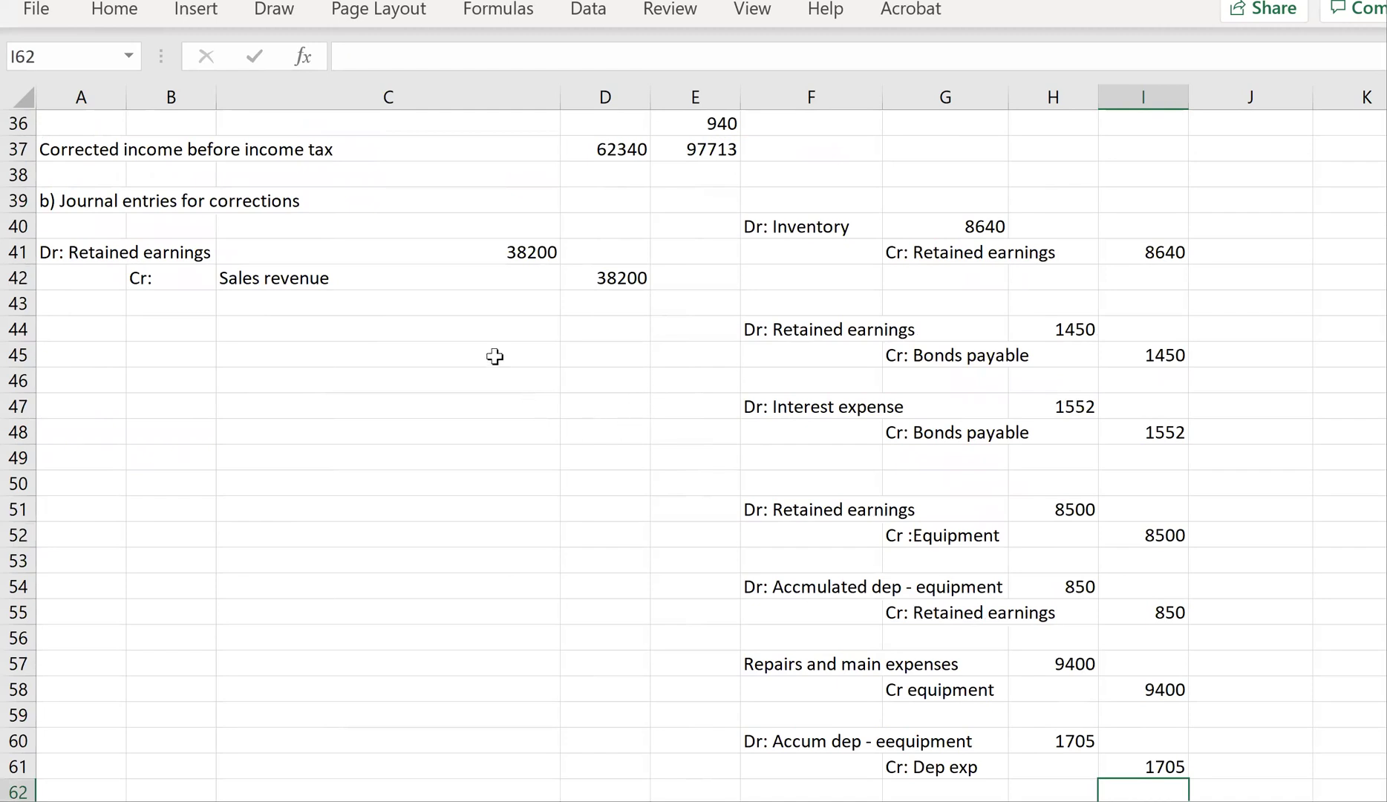
scroll(438, 293, "up", 1)
scroll(438, 291, "up", 4)
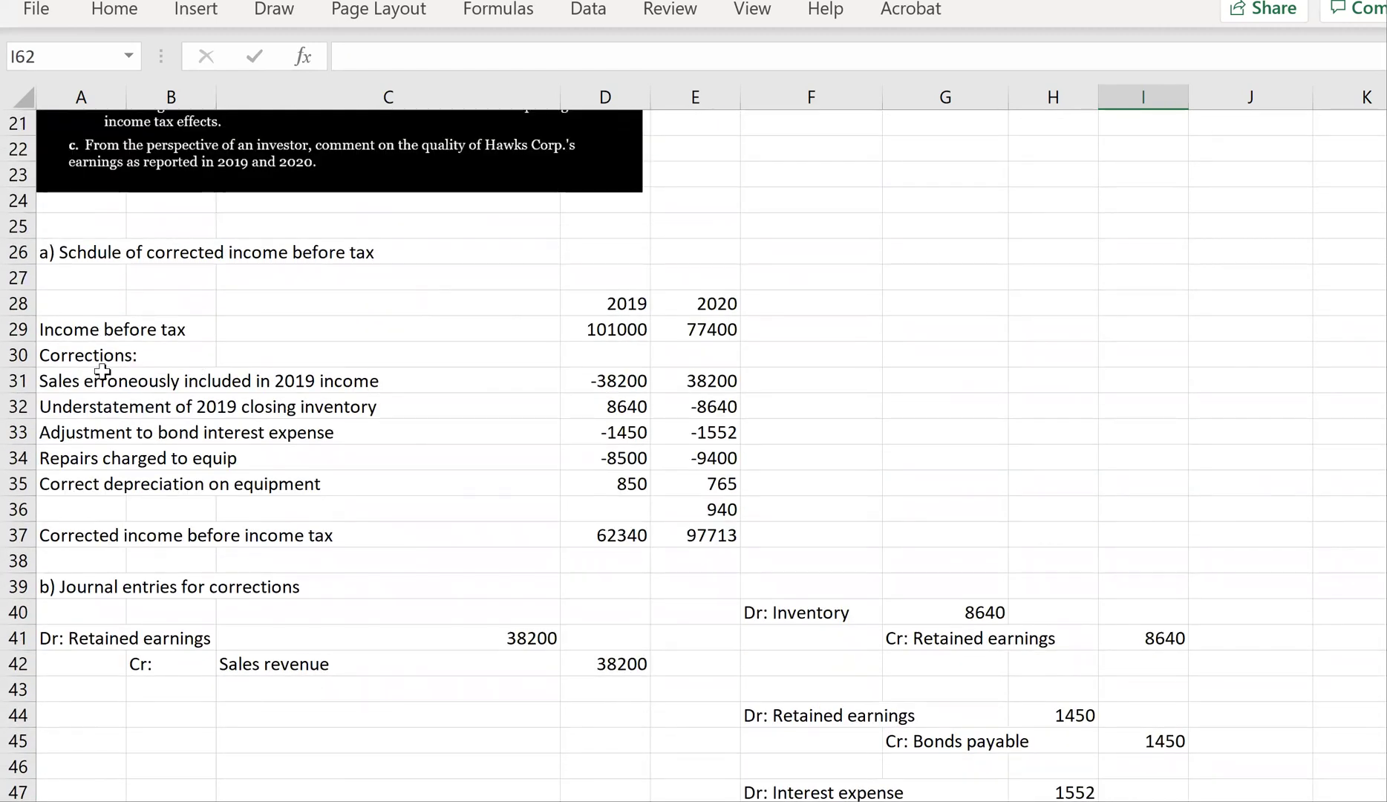
left_click_drag(104, 375, 696, 380)
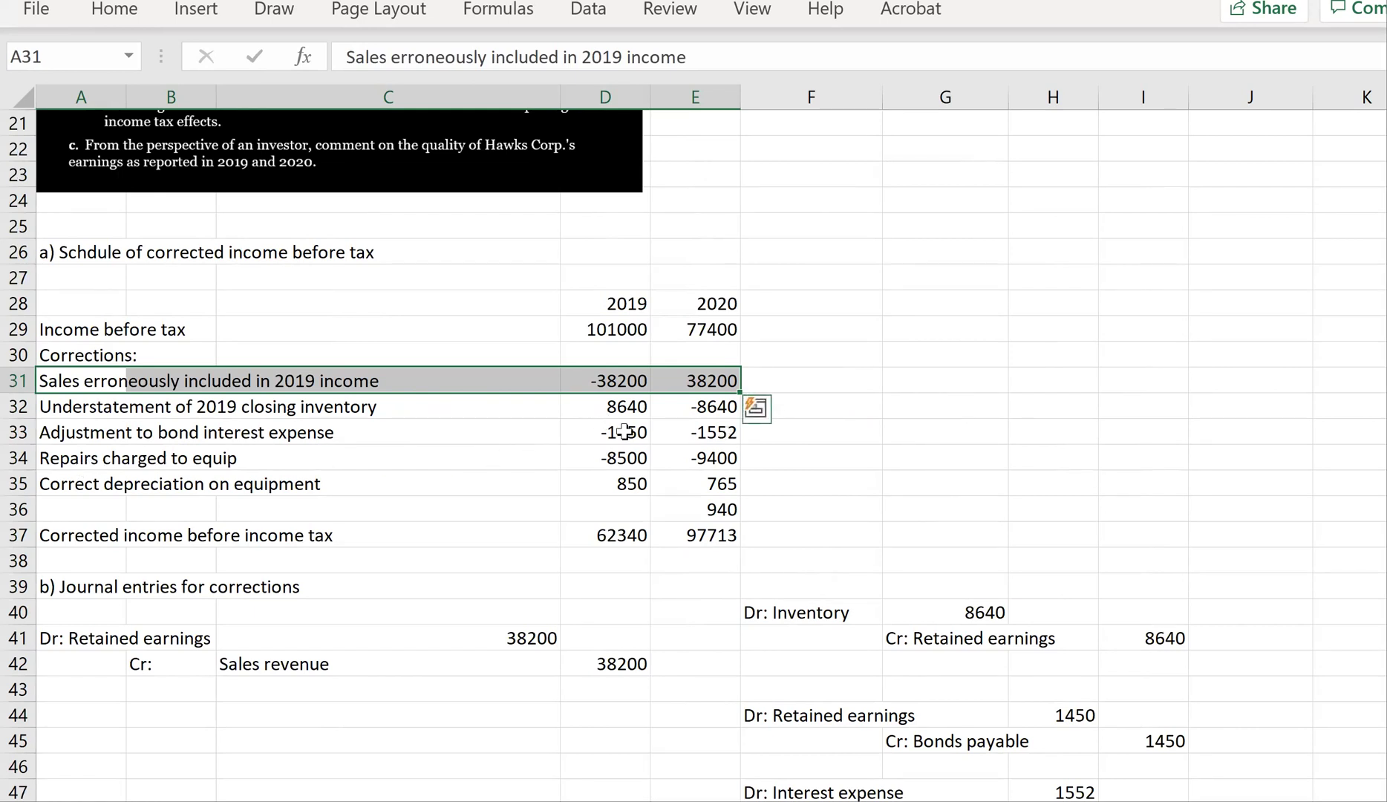
scroll(624, 452, "down", 1)
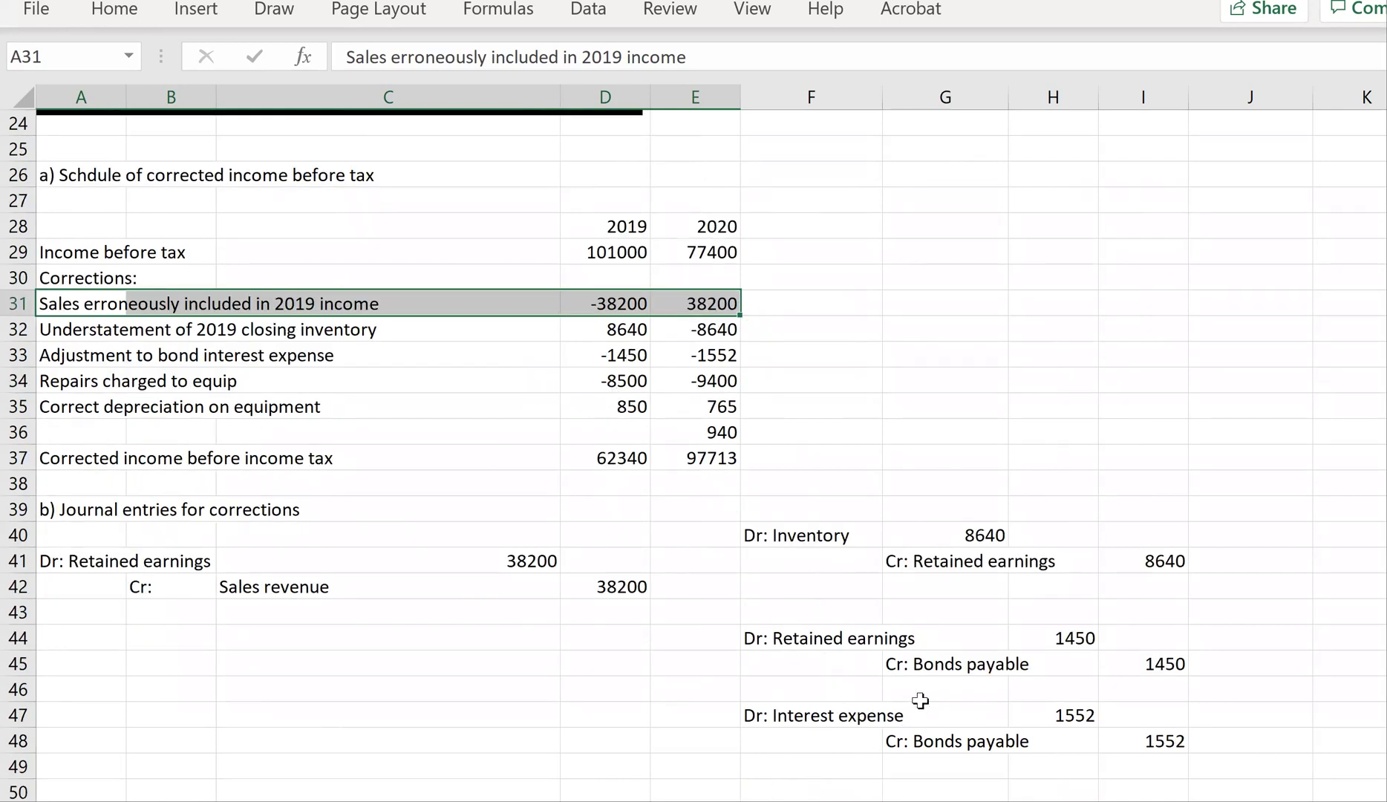
scroll(891, 665, "down", 2)
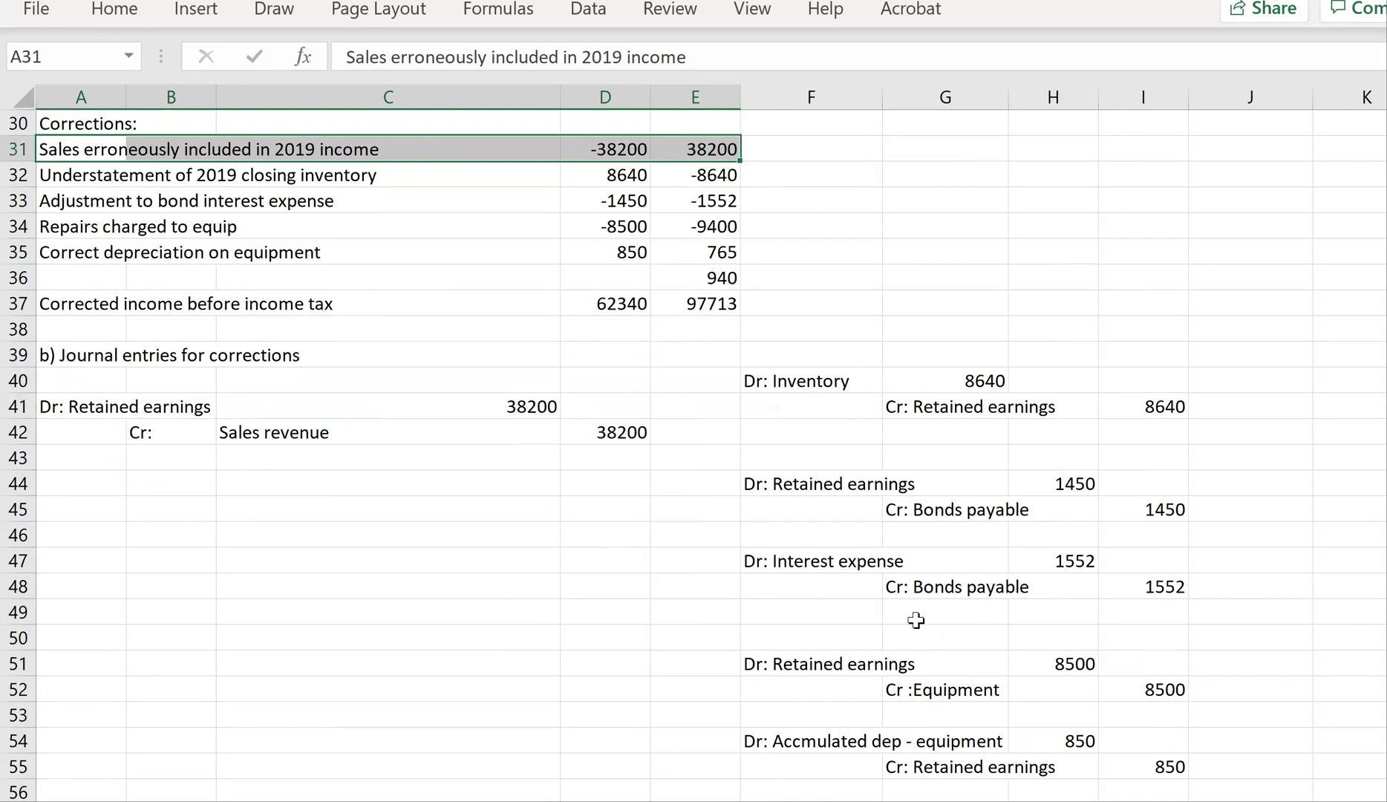
scroll(918, 658, "down", 2)
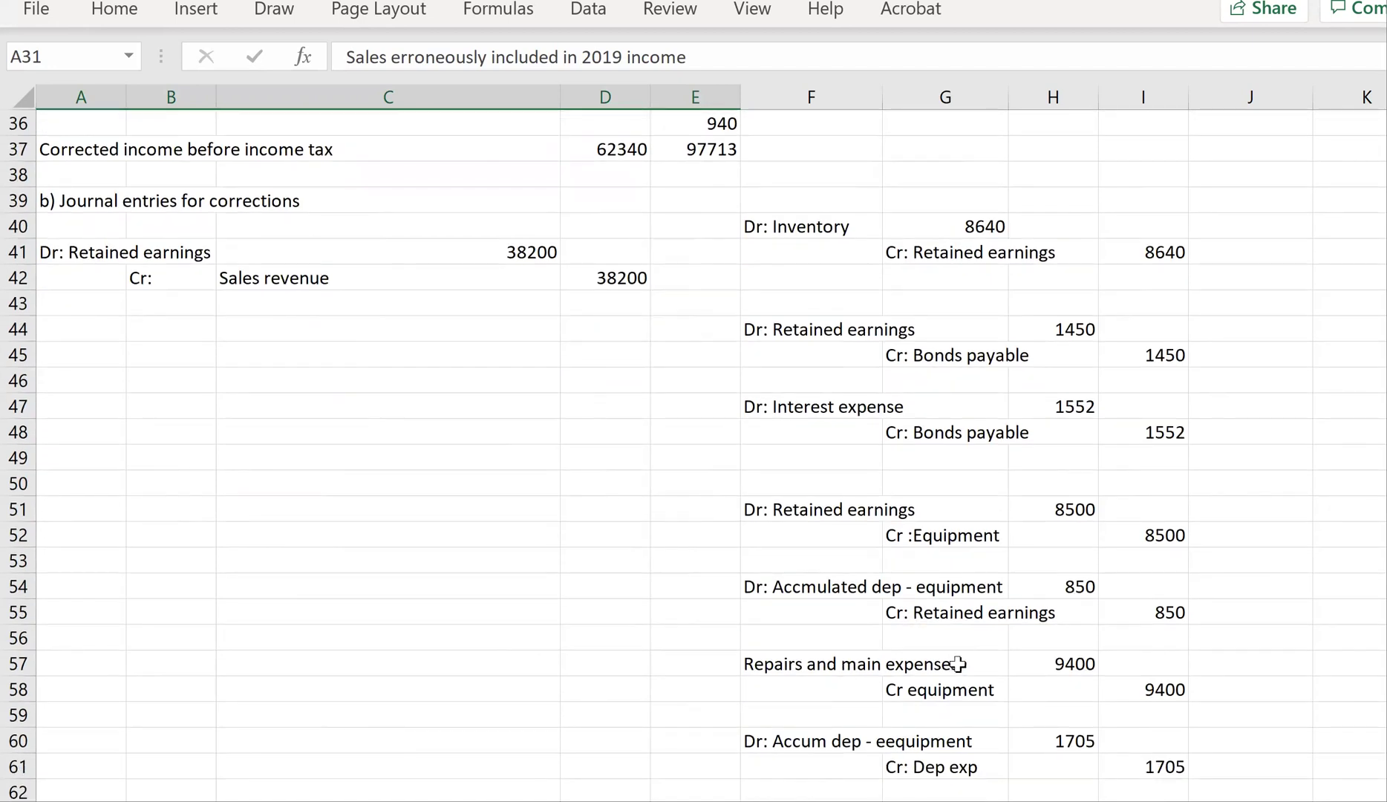
scroll(839, 674, "up", 1)
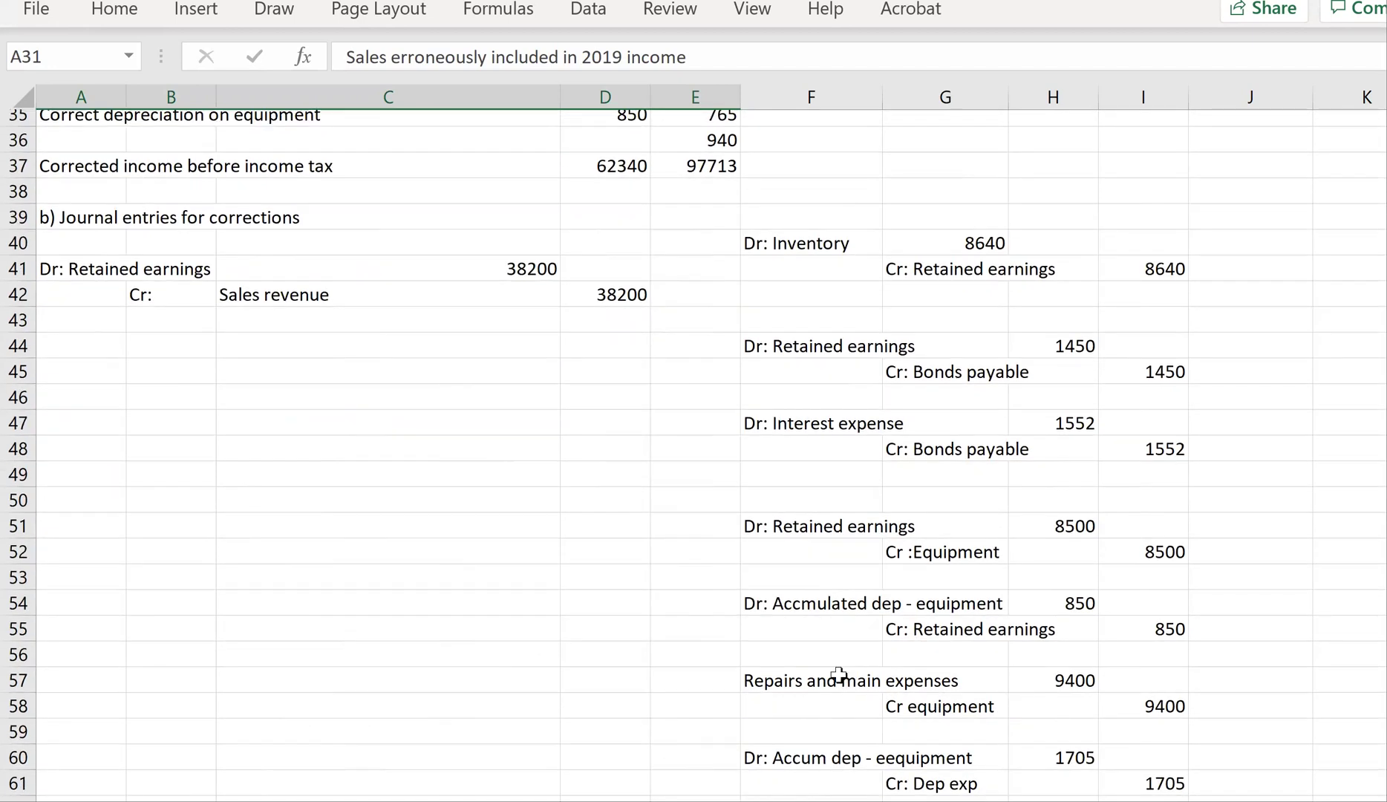
scroll(824, 668, "up", 4)
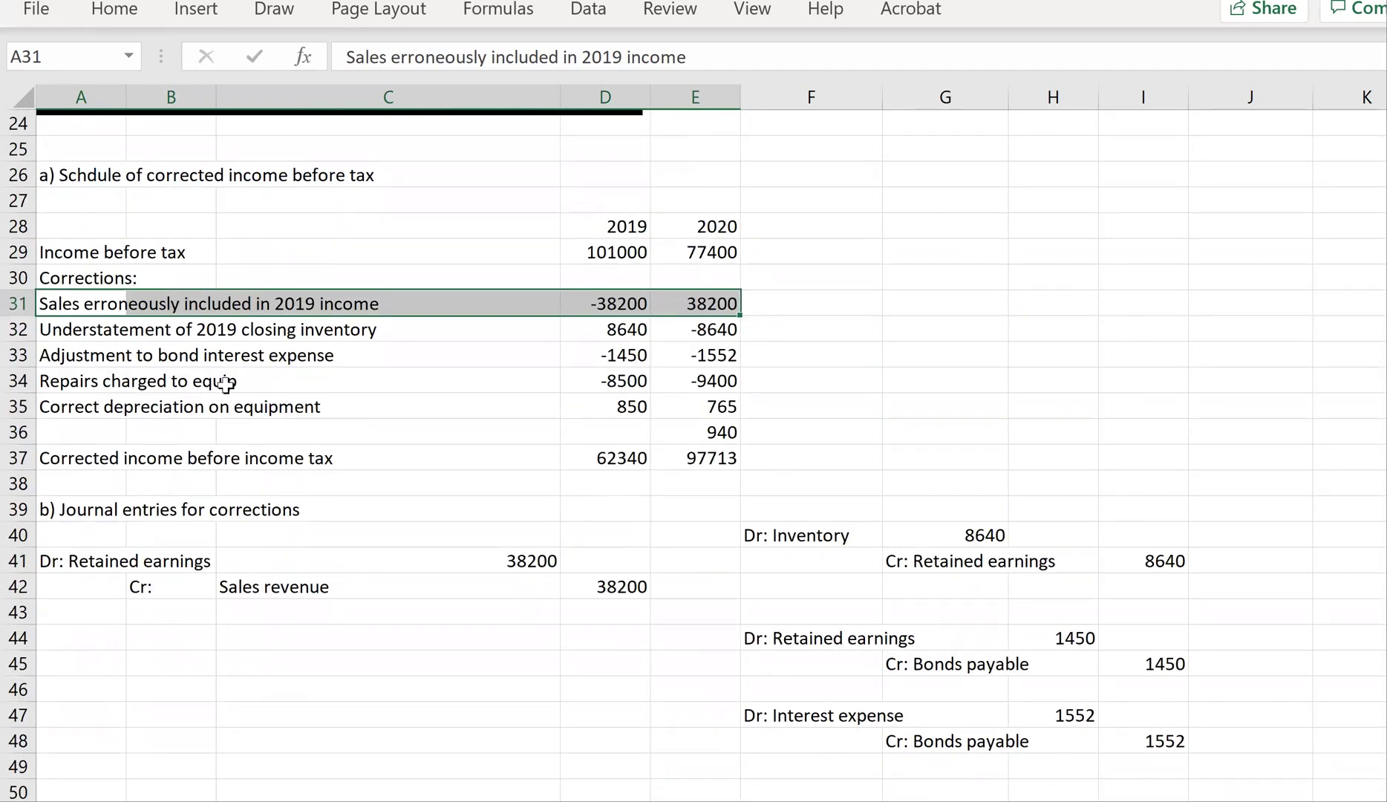
Compare the equipment depreciation corrections in rows 35 and 36 with their journal entries, and go back to the problem's instructions.
left_click_drag(403, 406, 709, 430)
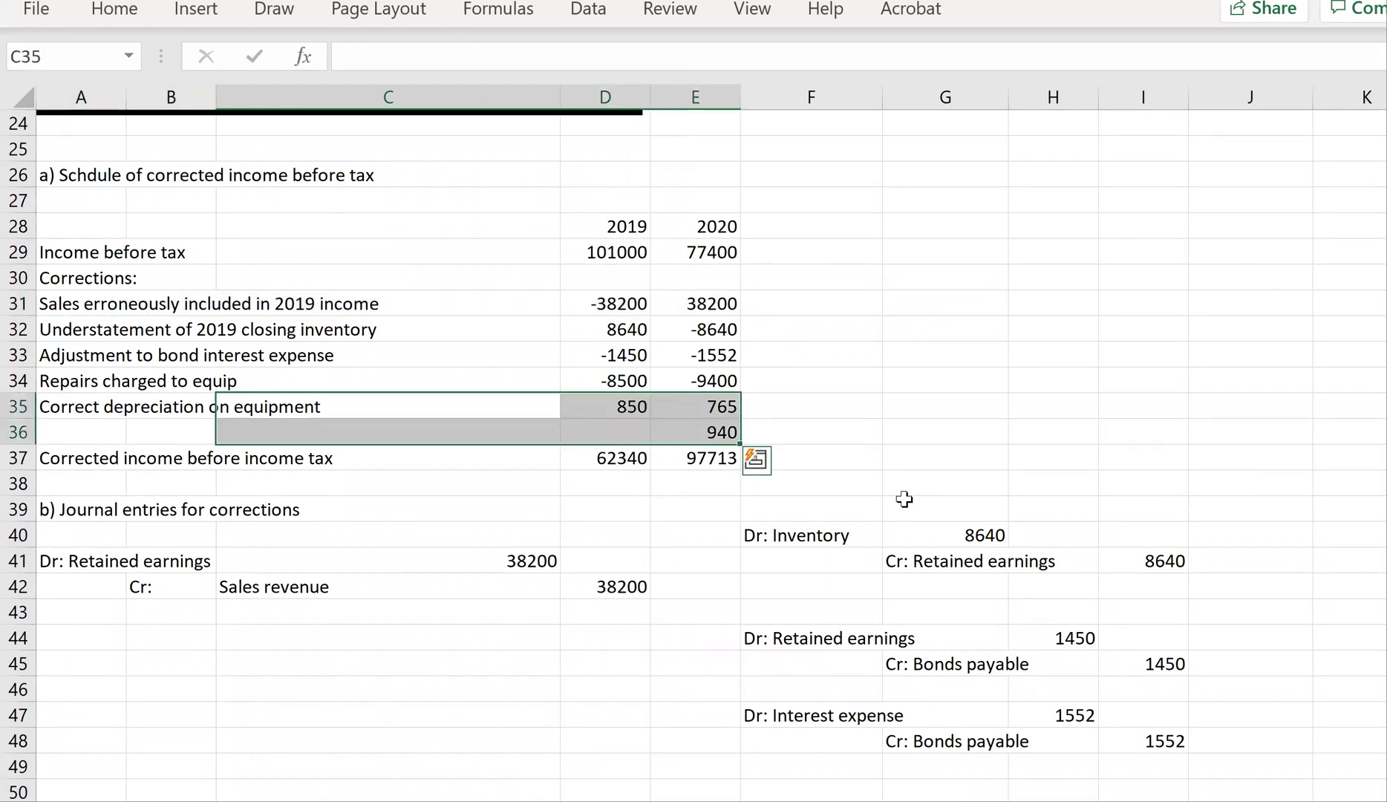
scroll(873, 706, "down", 2)
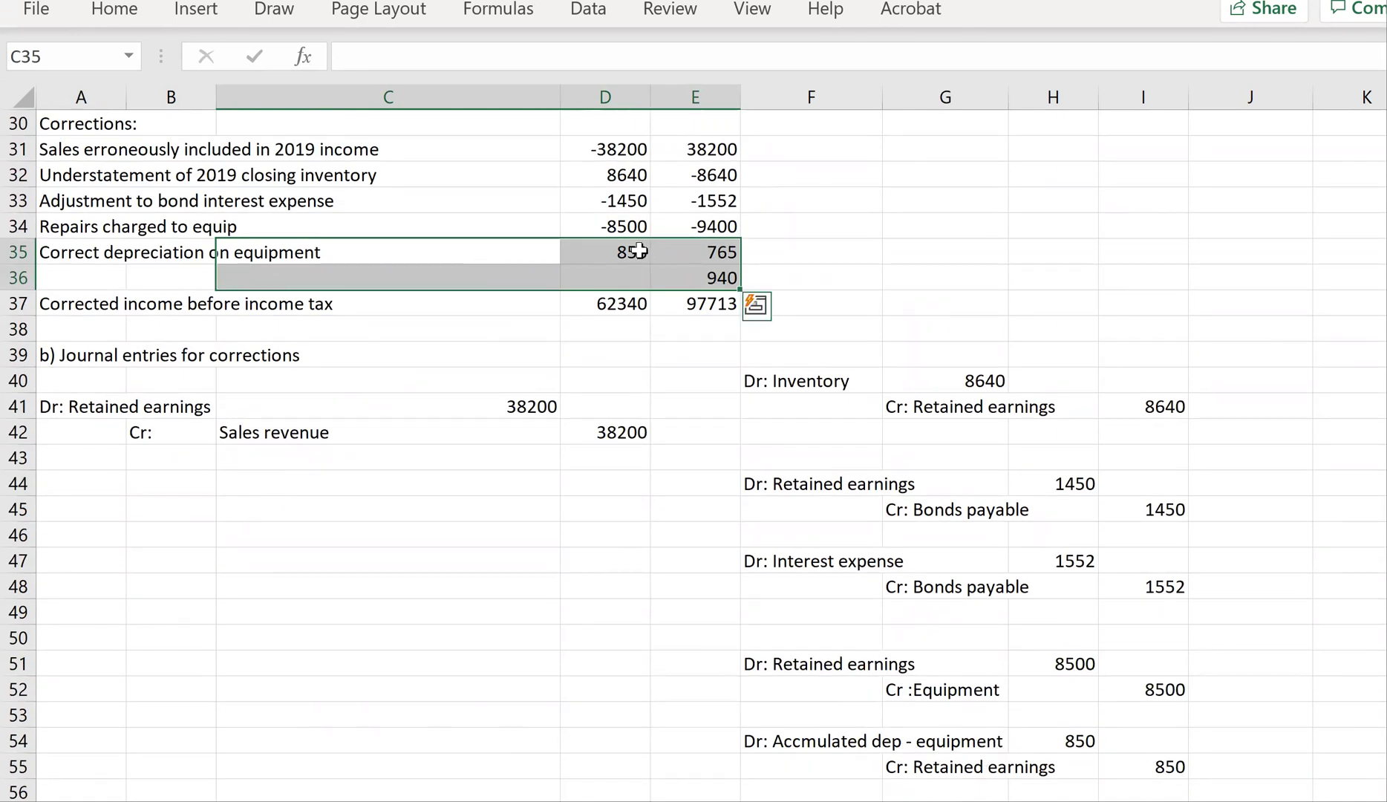
left_click(714, 255)
left_click_drag(722, 275, 723, 278)
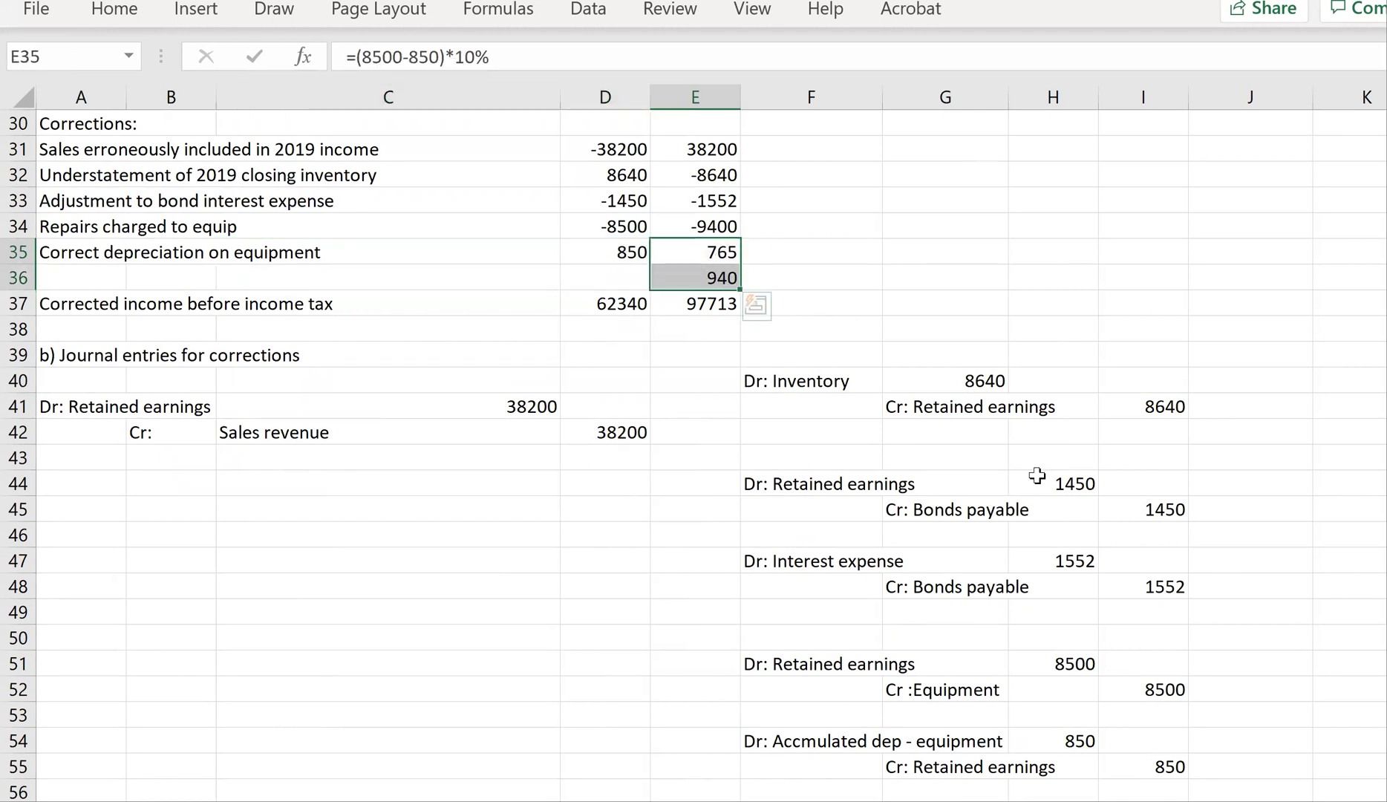
scroll(1037, 475, "down", 2)
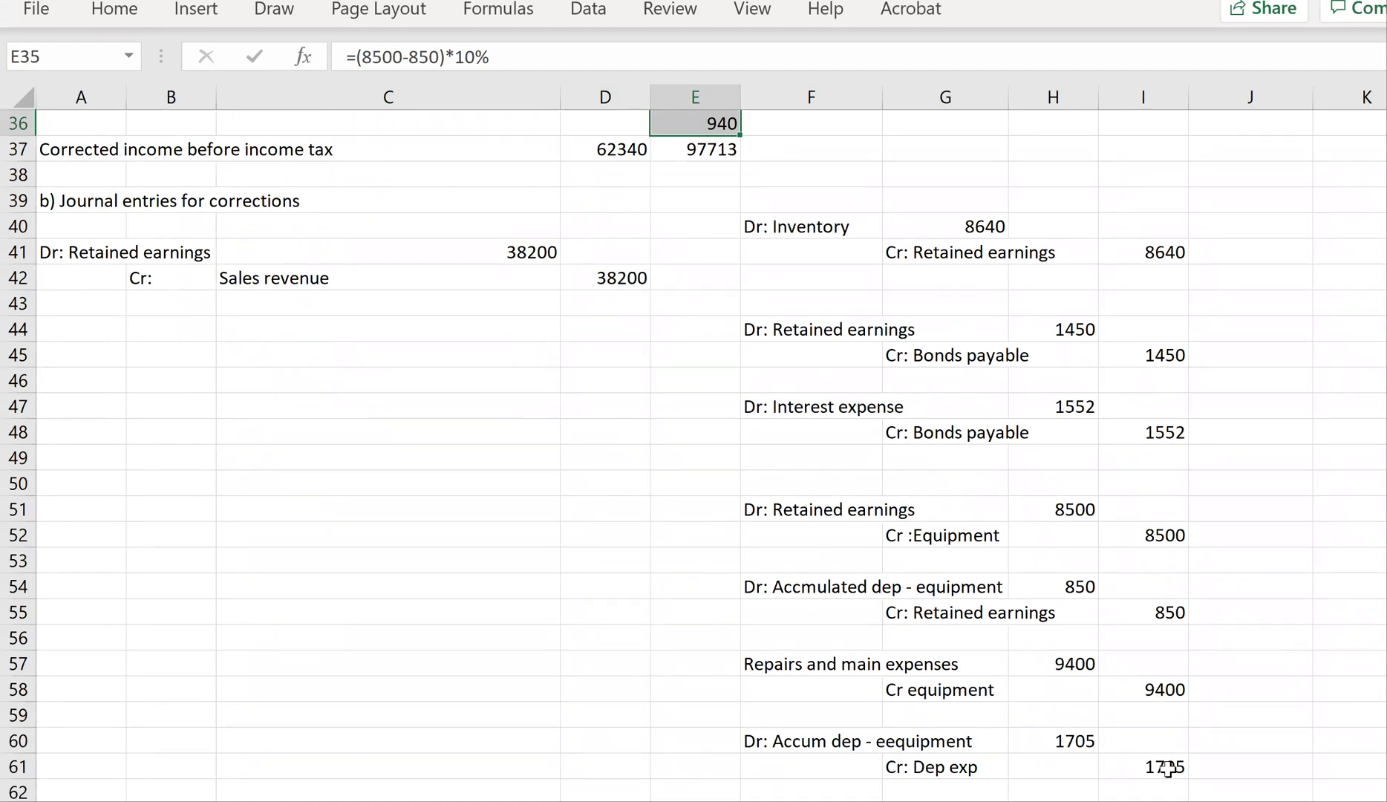
scroll(729, 536, "up", 4)
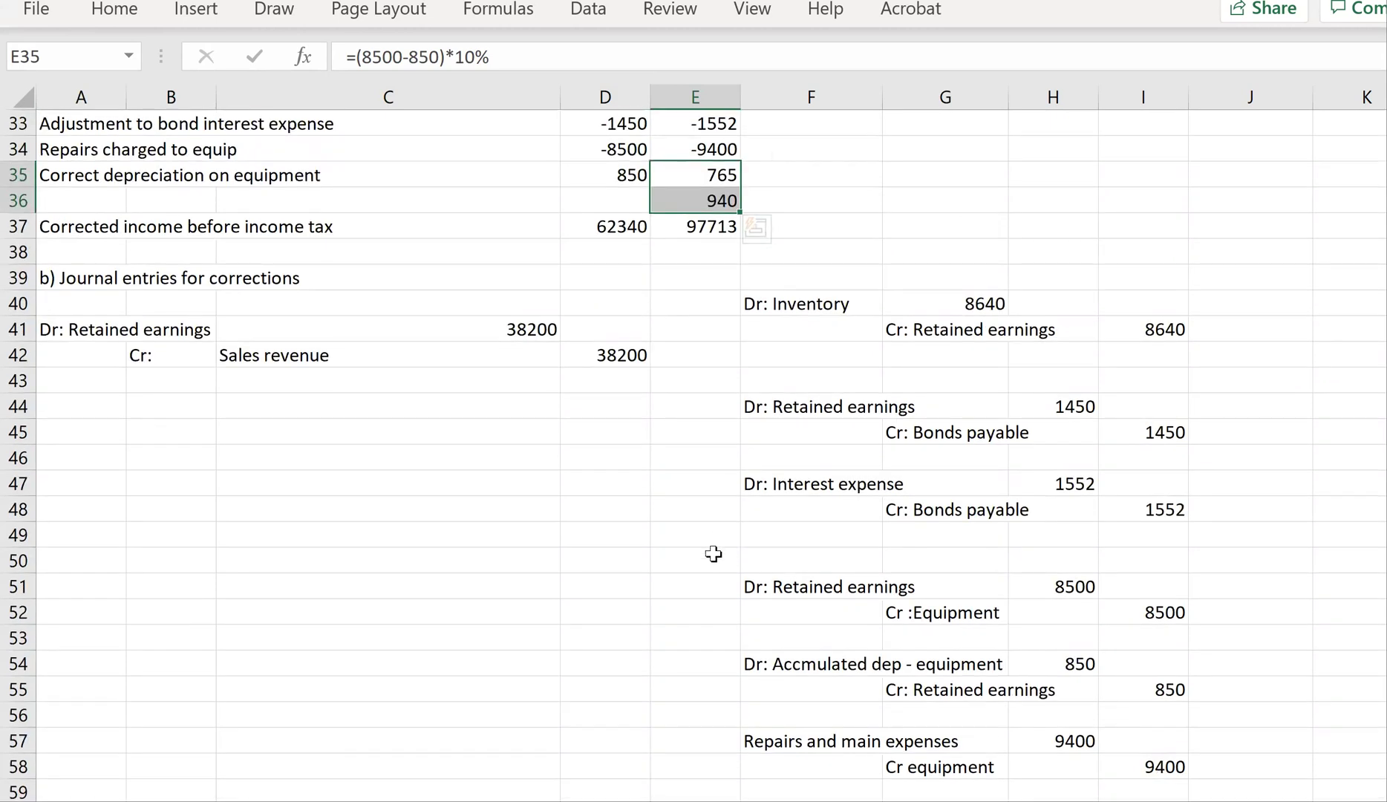
scroll(683, 554, "up", 2)
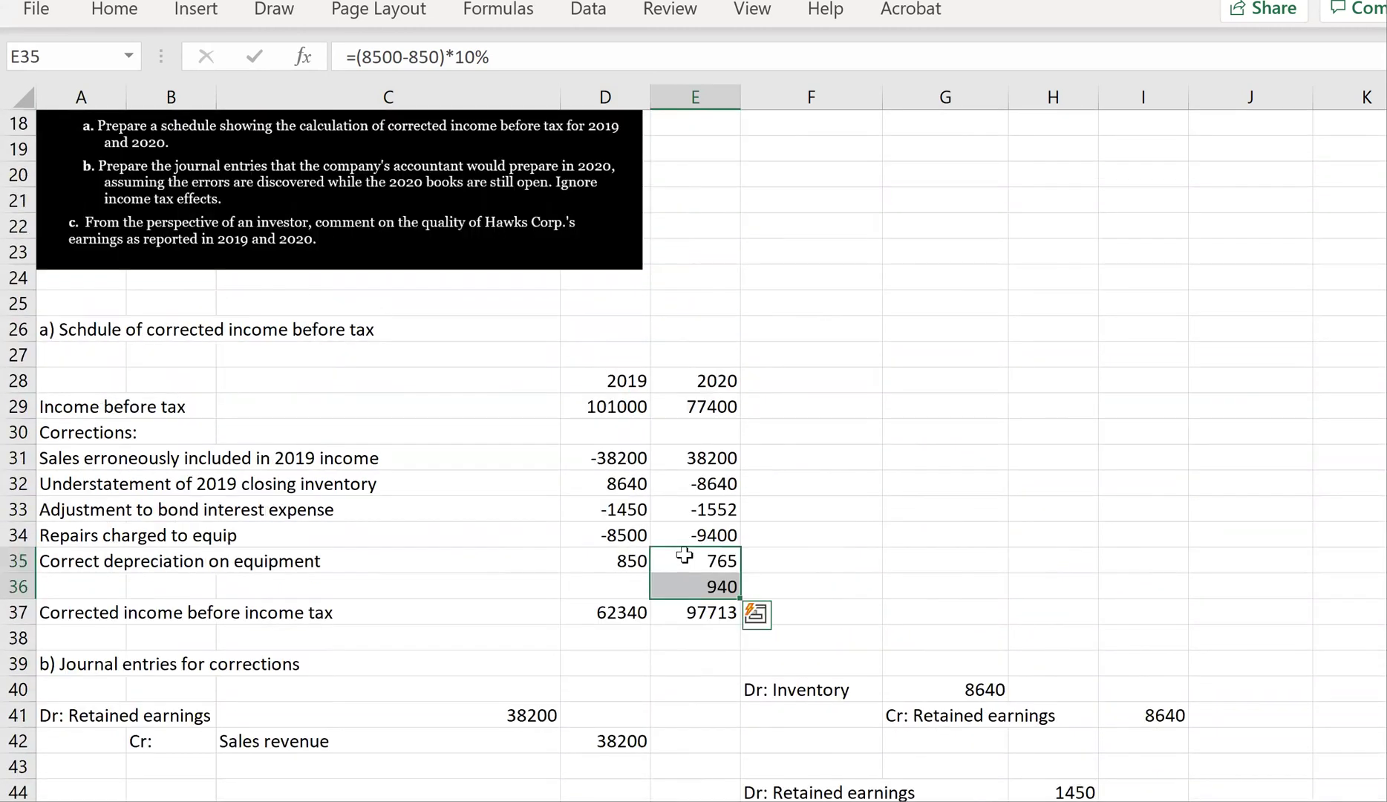
scroll(684, 554, "up", 1)
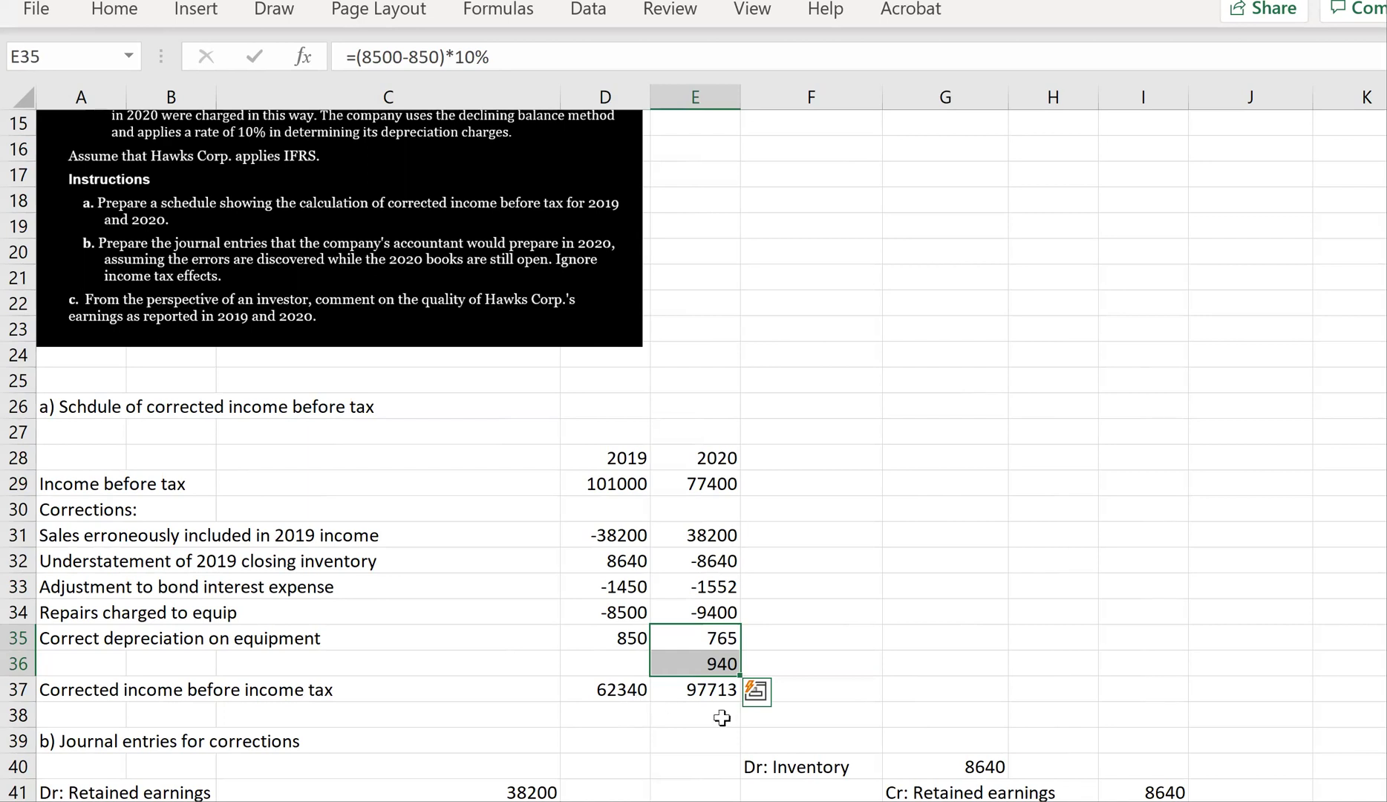
left_click(708, 707)
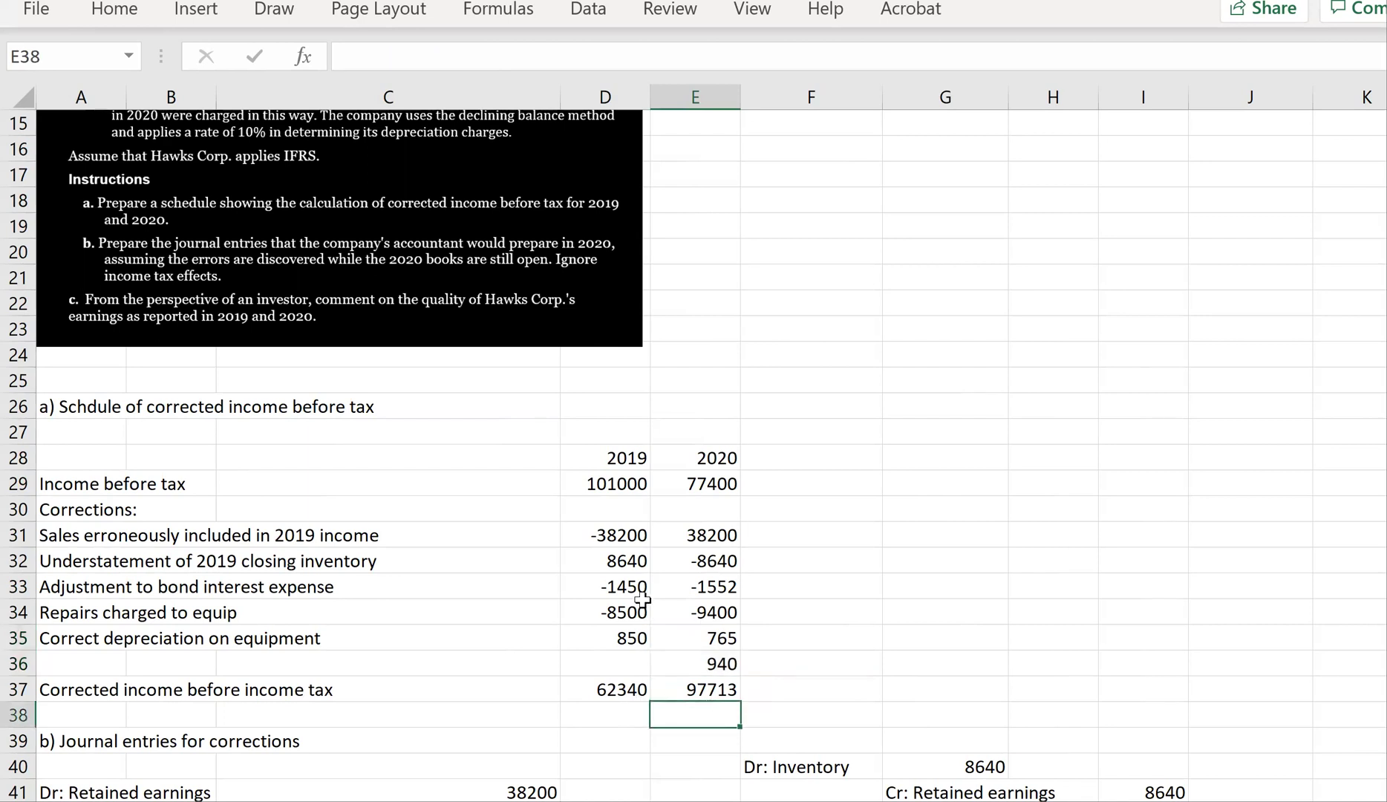
scroll(667, 600, "up", 3)
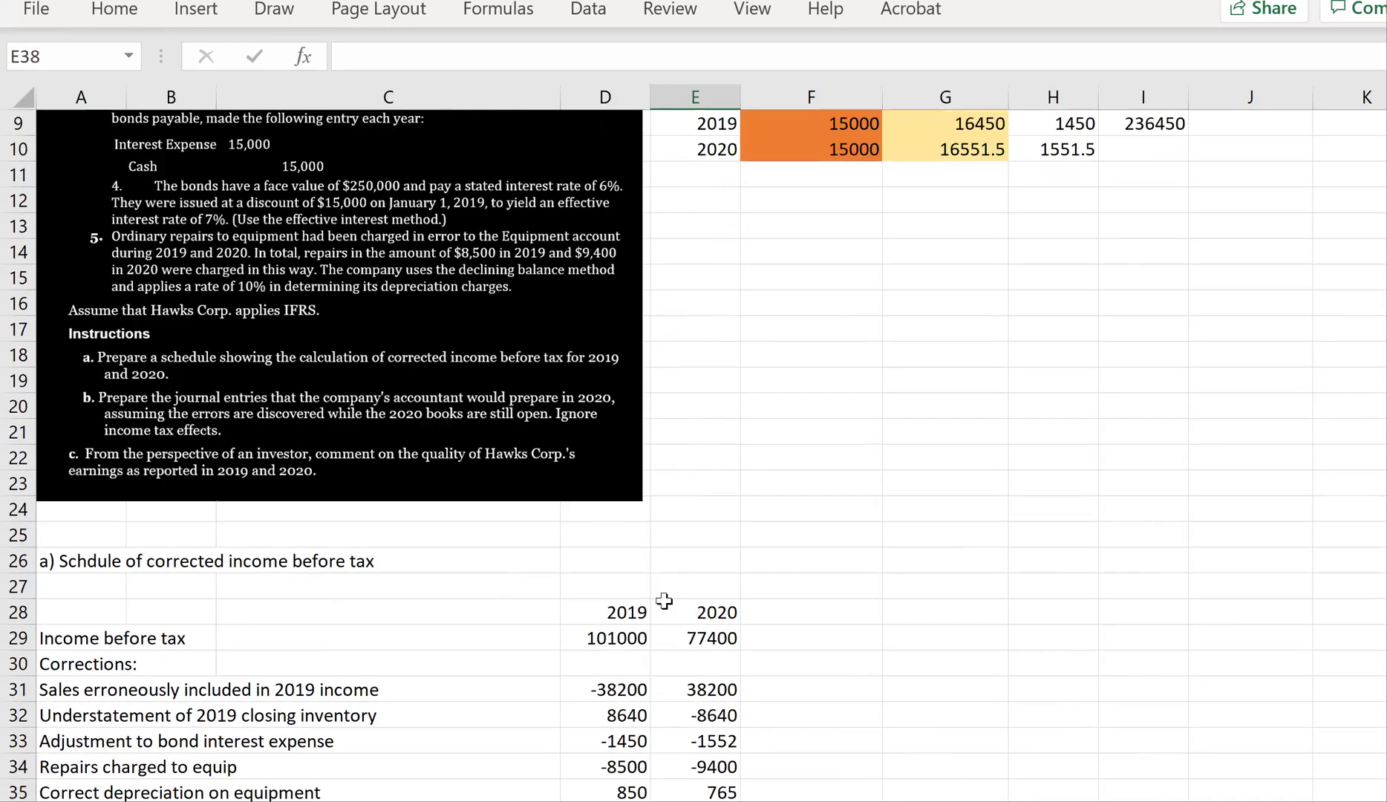